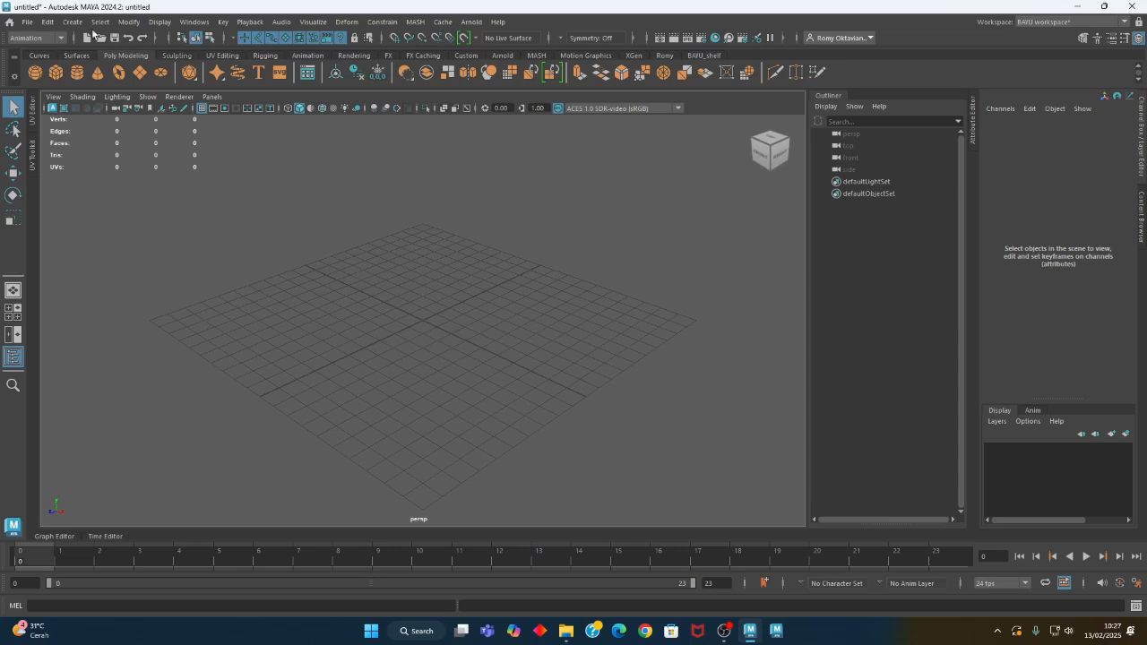
Create a polygon cube and raise it above the grid to about 111 on the Y axis
{"action": "left_click", "coordinate": [72, 22]}
{"action": "mouse_move", "coordinate": [182, 64]}
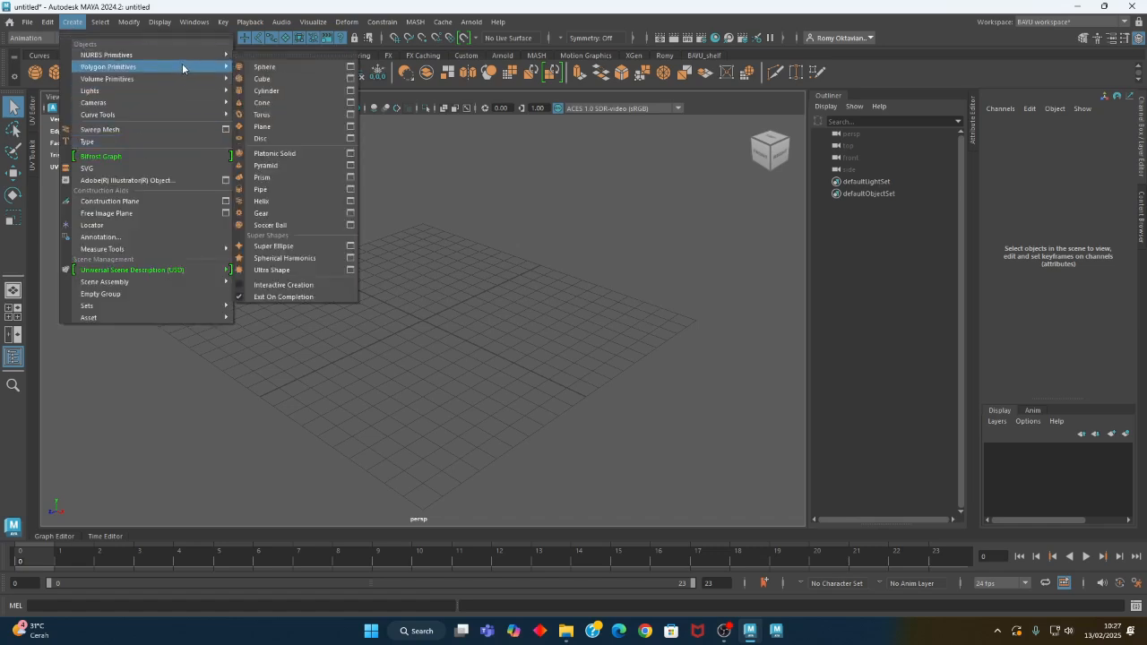
{"action": "left_click", "coordinate": [275, 79]}
{"action": "left_click_drag", "start_coordinate": [415, 370], "coordinate": [395, 429], "text": "alt"}
{"action": "key", "text": "w"}
{"action": "left_click_drag", "start_coordinate": [427, 366], "coordinate": [543, 277]}
{"action": "middle_click_drag", "start_coordinate": [543, 278], "coordinate": [543, 366], "text": "alt"}
{"action": "left_click_drag", "start_coordinate": [543, 366], "coordinate": [448, 385], "text": "alt"}
Set the cube's height to 100 and its depth to 40
{"action": "left_click", "coordinate": [1001, 256]}
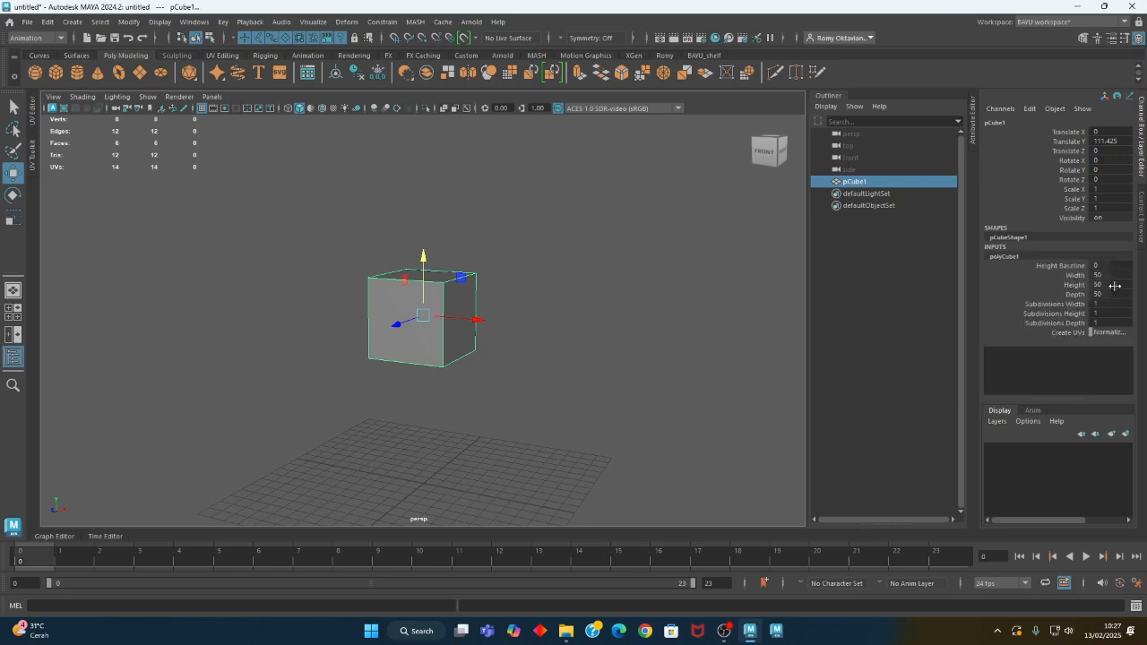
{"action": "left_click_drag", "start_coordinate": [1112, 272], "coordinate": [1111, 293]}
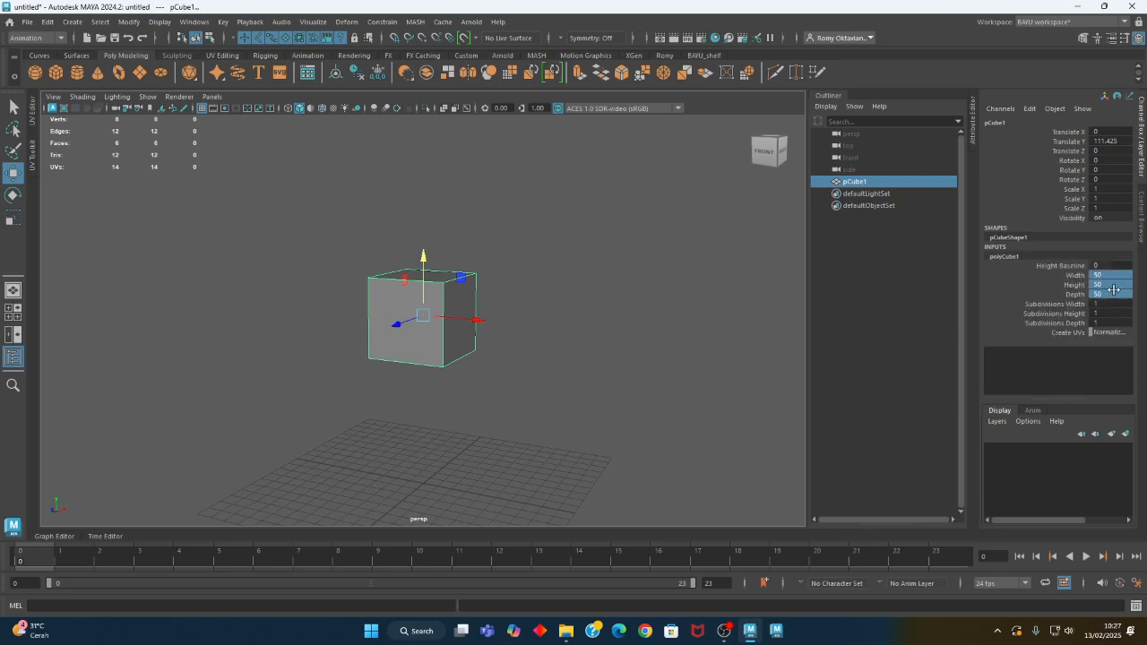
{"action": "left_click_drag", "start_coordinate": [418, 402], "coordinate": [502, 421], "text": "alt"}
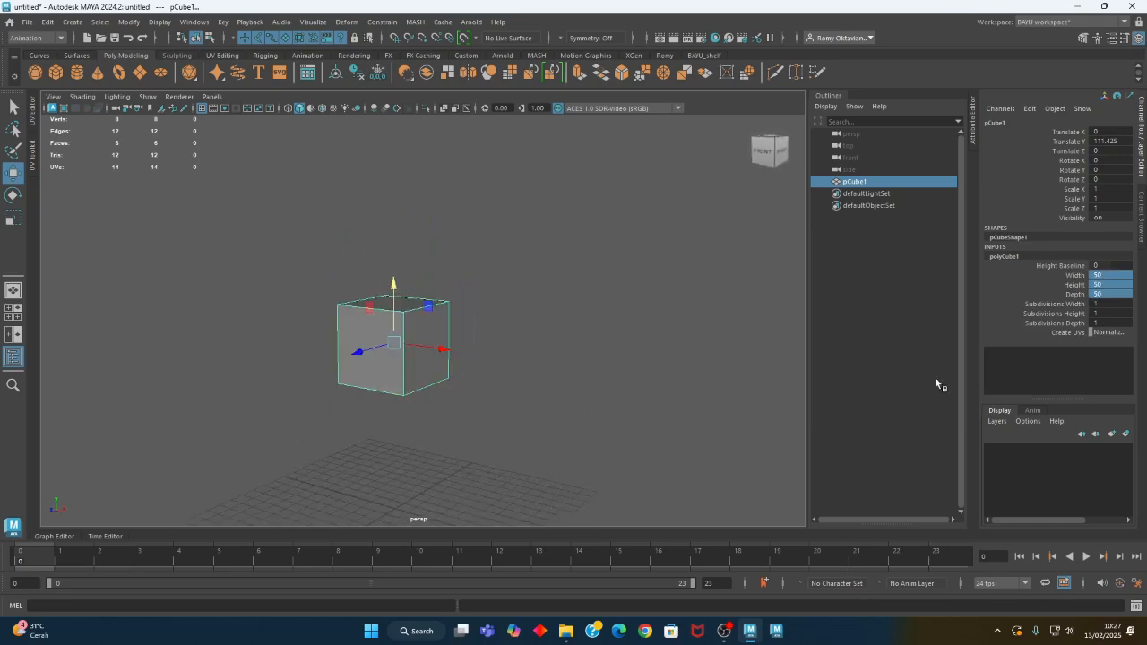
{"action": "double_click", "coordinate": [1111, 283]}
{"action": "key", "text": "Return"}
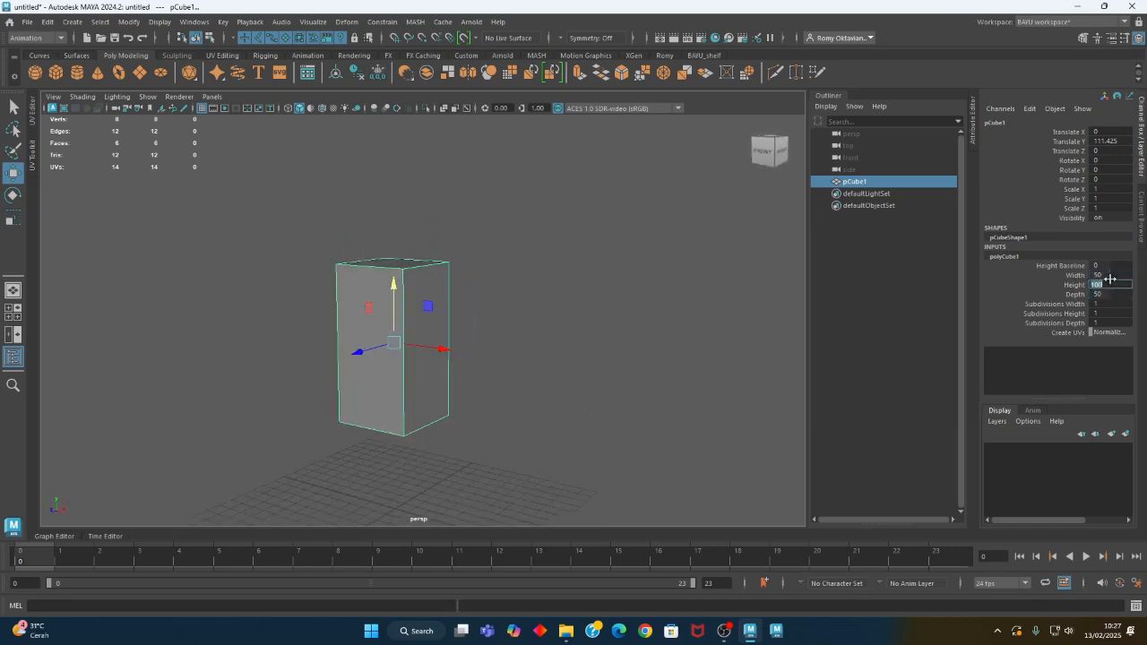
{"action": "left_click_drag", "start_coordinate": [331, 470], "coordinate": [433, 355], "text": "alt"}
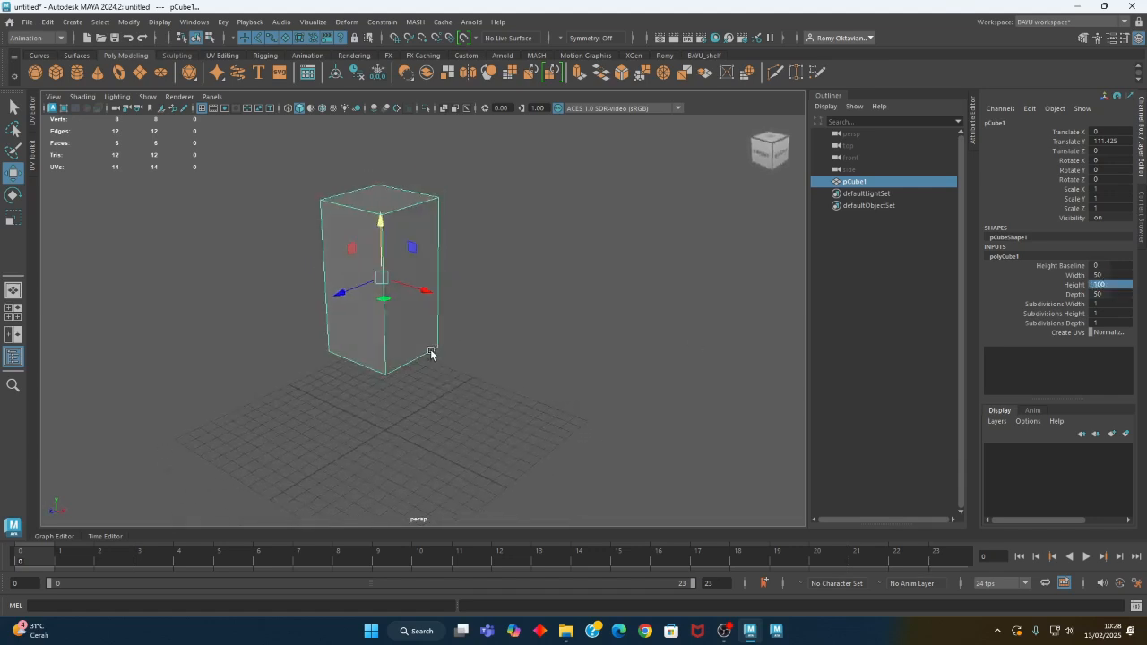
{"action": "double_click", "coordinate": [1110, 295]}
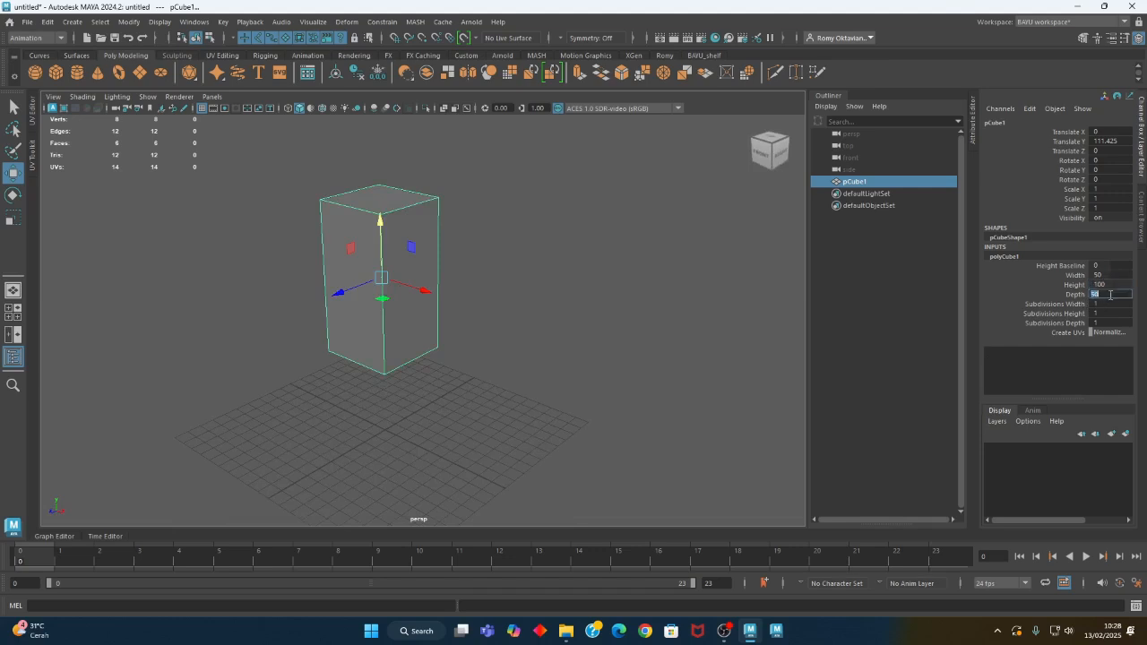
{"action": "type", "text": "40"}
{"action": "key", "text": "Return"}
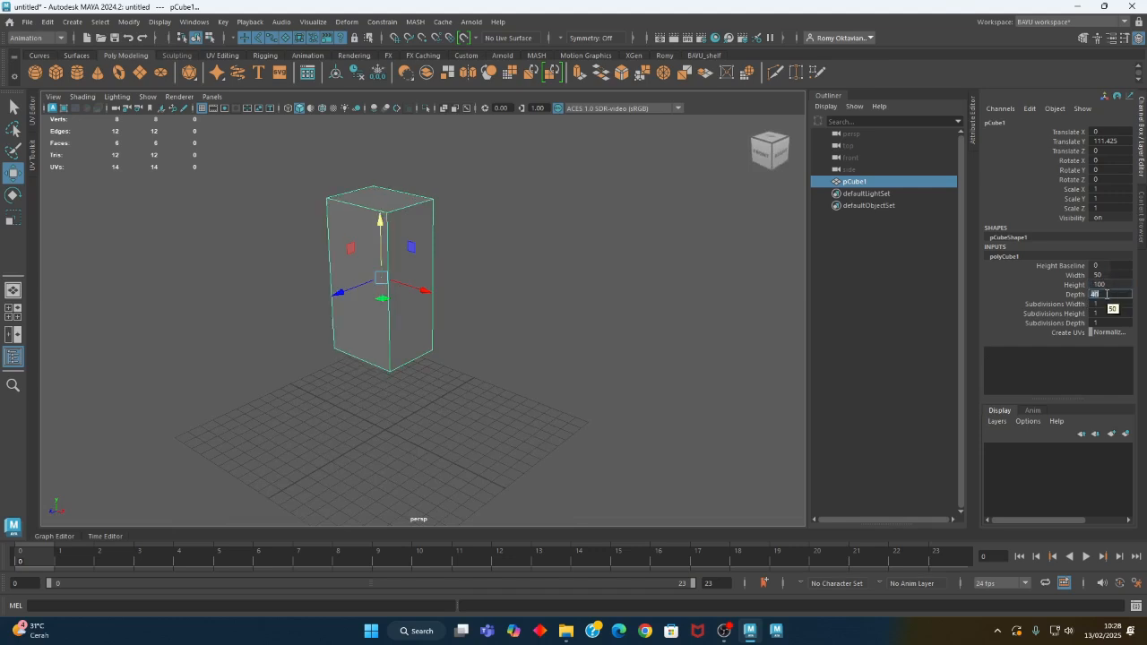
{"action": "left_click_drag", "start_coordinate": [399, 333], "coordinate": [397, 374], "text": "alt"}
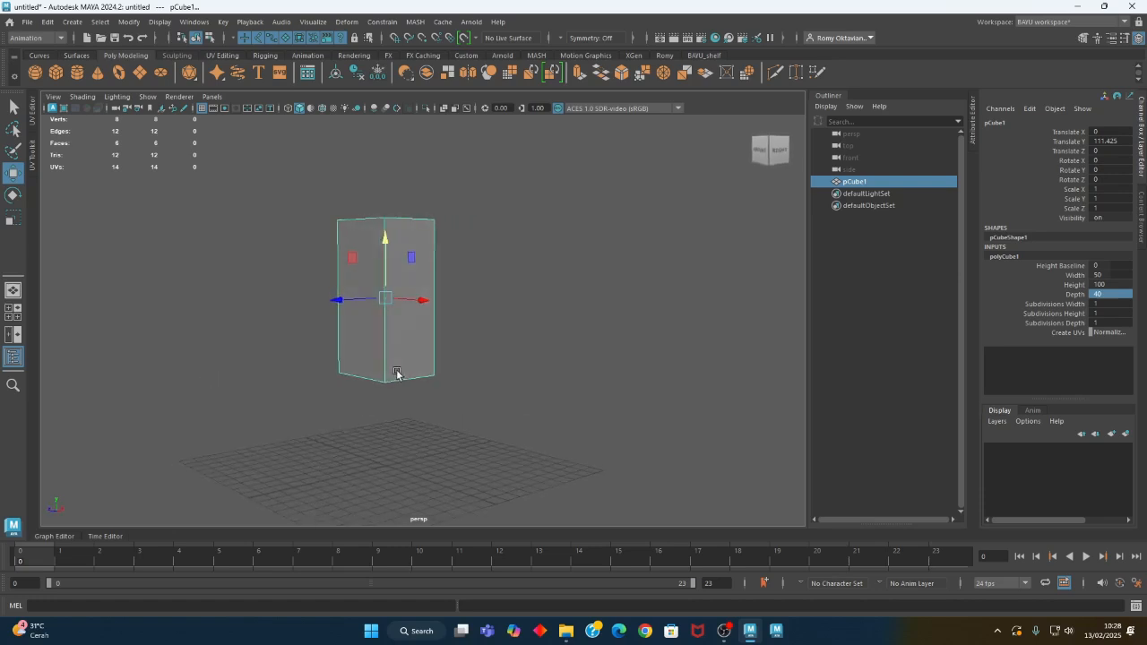
Create a second polygon cube, raise it above the tall box, and turn on wireframe on shaded
{"action": "left_click", "coordinate": [71, 22]}
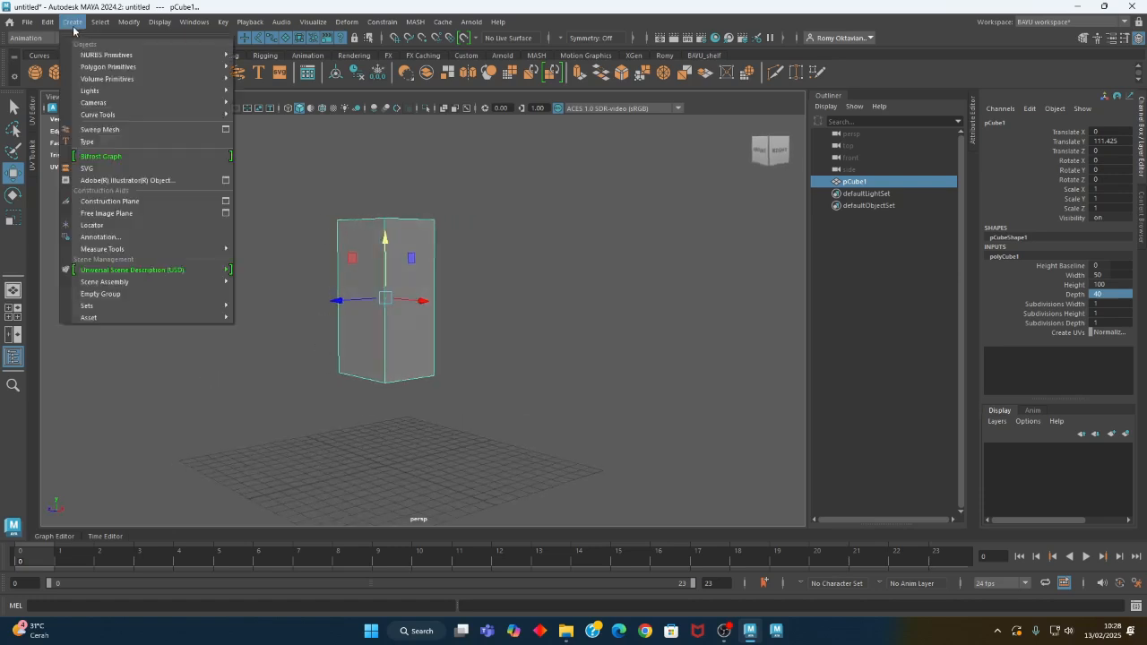
{"action": "mouse_move", "coordinate": [138, 80]}
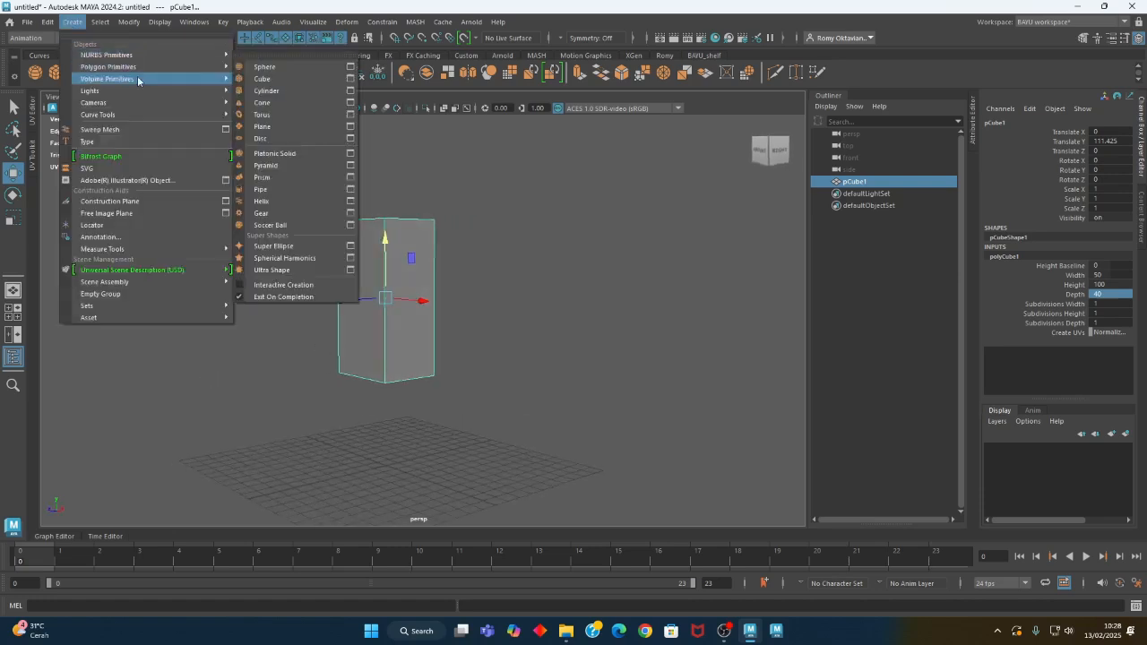
{"action": "left_click", "coordinate": [262, 79]}
{"action": "left_click_drag", "start_coordinate": [386, 409], "coordinate": [492, 353]}
{"action": "middle_click_drag", "start_coordinate": [493, 354], "coordinate": [464, 353], "text": "alt"}
{"action": "left_click", "coordinate": [321, 107]}
{"action": "left_click_drag", "start_coordinate": [562, 339], "coordinate": [439, 314], "text": "alt"}
Select both boxes and raise them together until the tall box sits at about 199 on Y
{"action": "left_click_drag", "start_coordinate": [285, 191], "coordinate": [473, 331]}
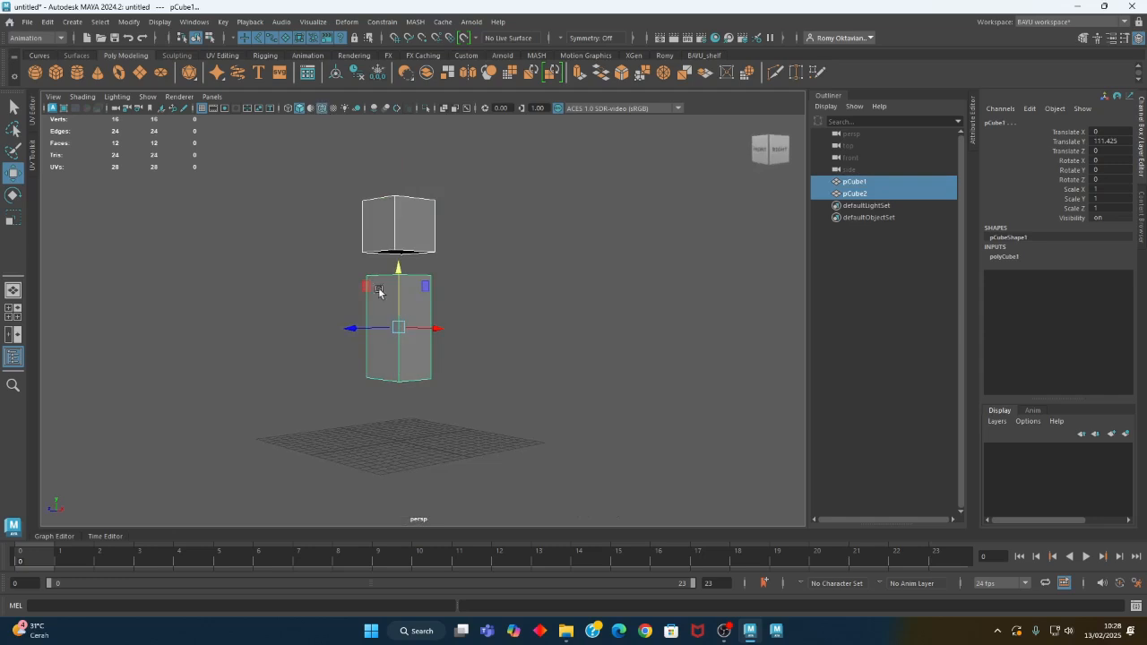
{"action": "left_click_drag", "start_coordinate": [397, 300], "coordinate": [383, 208]}
{"action": "left_click_drag", "start_coordinate": [494, 287], "coordinate": [489, 392], "text": "alt"}
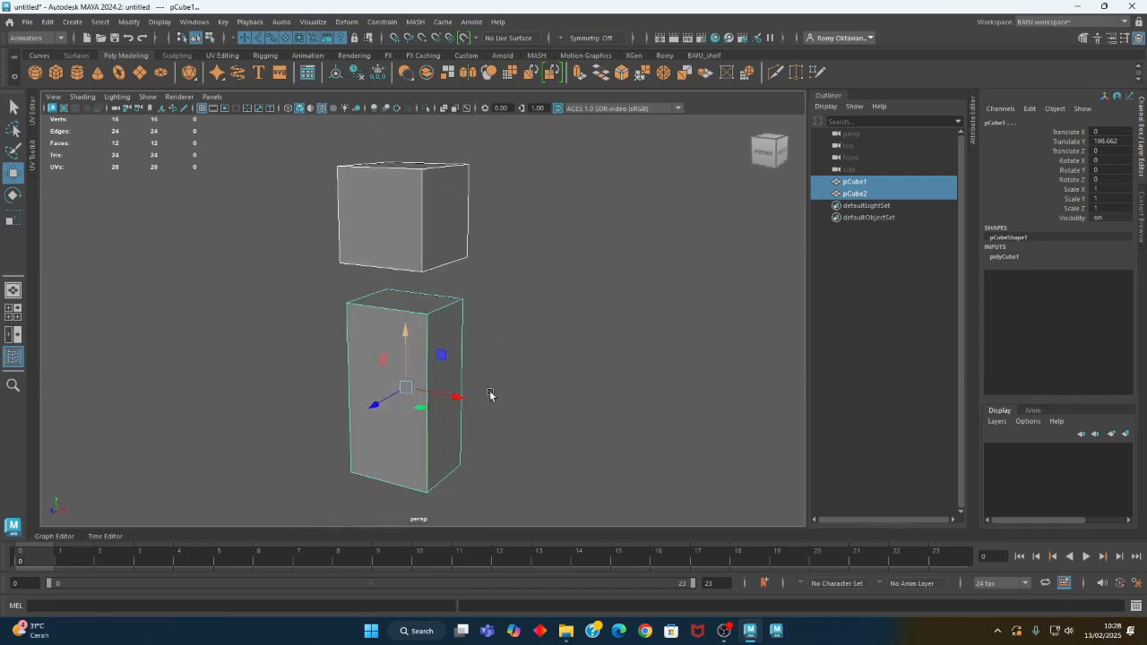
{"action": "left_click", "coordinate": [537, 384]}
{"action": "left_click_drag", "start_coordinate": [540, 355], "coordinate": [498, 363], "text": "alt"}
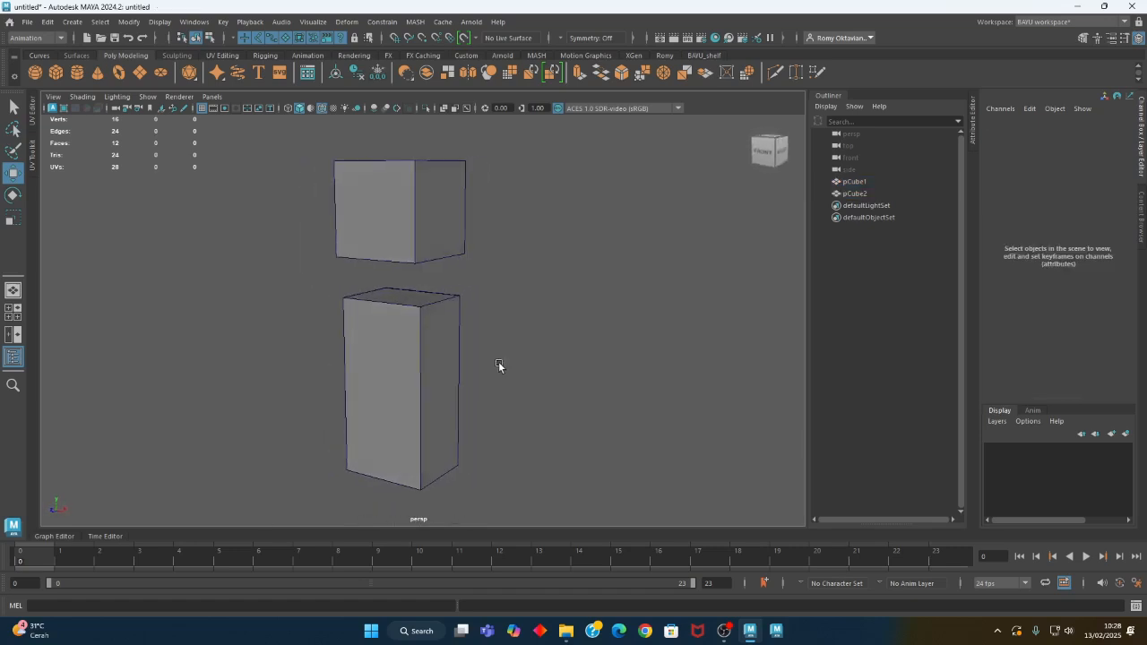
Set the tall lower box's height subdivisions to 4
{"action": "left_click", "coordinate": [400, 379]}
{"action": "left_click_drag", "start_coordinate": [430, 385], "coordinate": [459, 394], "text": "alt"}
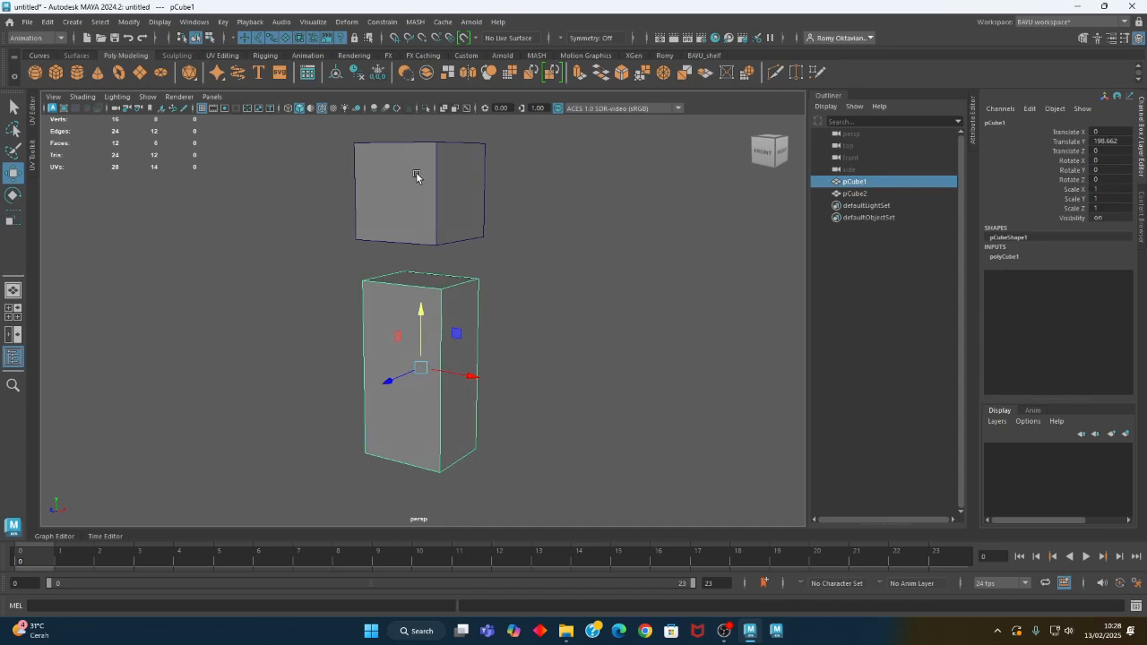
{"action": "left_click_drag", "start_coordinate": [430, 371], "coordinate": [565, 410], "text": "alt"}
{"action": "left_click", "coordinate": [1007, 257]}
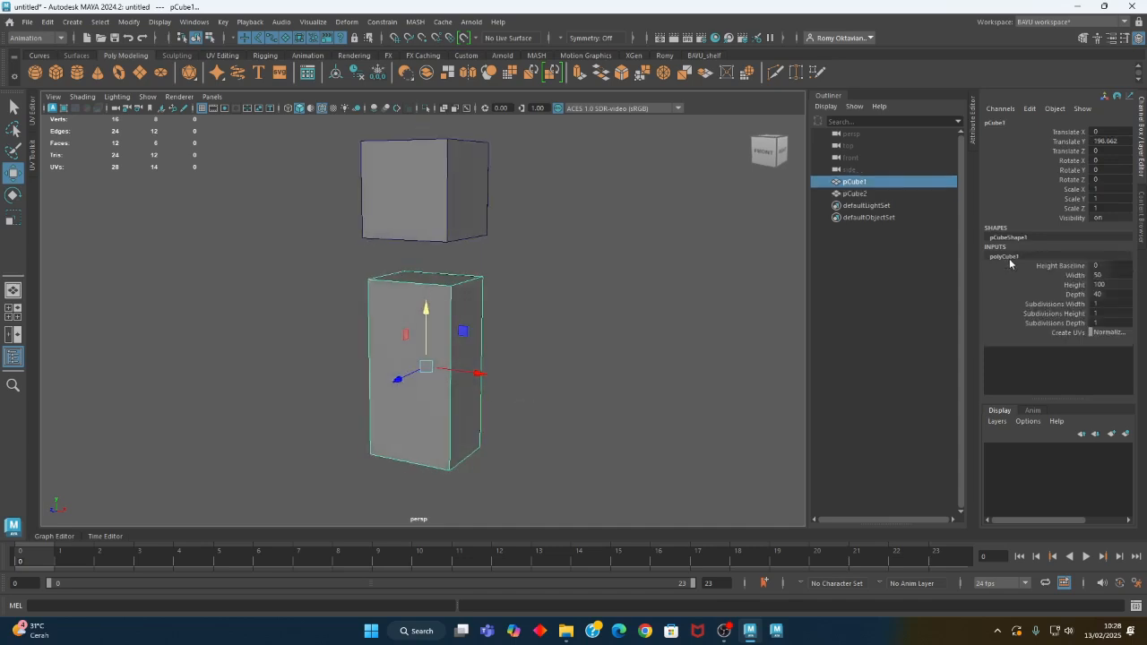
{"action": "left_click", "coordinate": [1064, 314]}
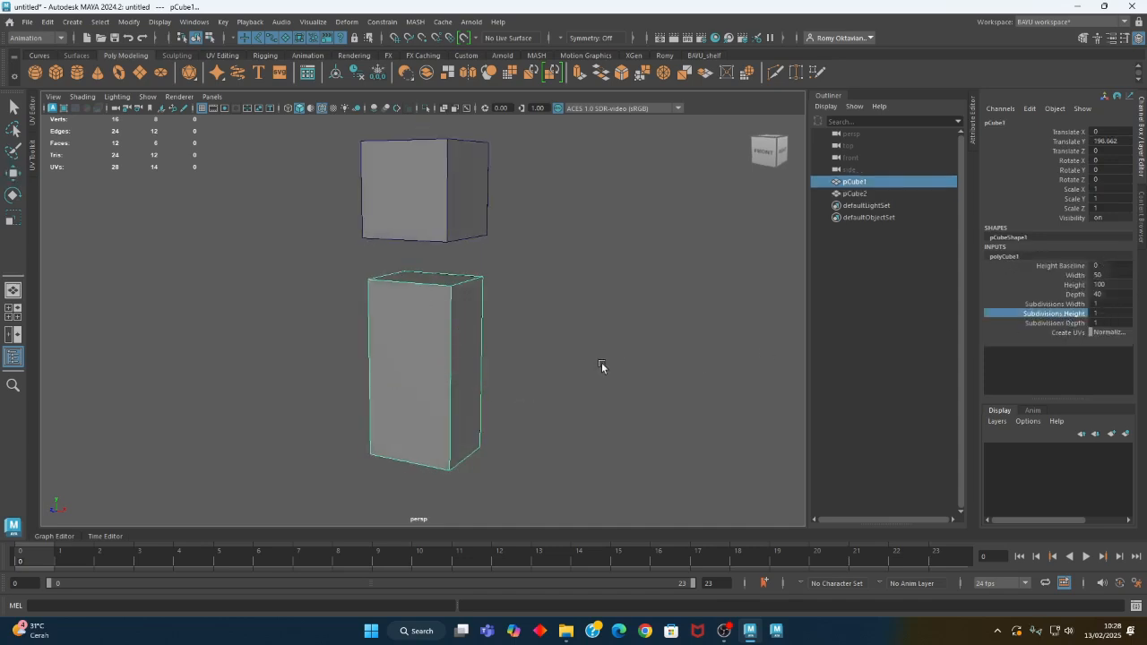
{"action": "middle_click_drag", "start_coordinate": [570, 325], "coordinate": [588, 324]}
{"action": "left_click_drag", "start_coordinate": [589, 326], "coordinate": [548, 377], "text": "alt"}
{"action": "left_click_drag", "start_coordinate": [449, 253], "coordinate": [403, 257], "text": "alt"}
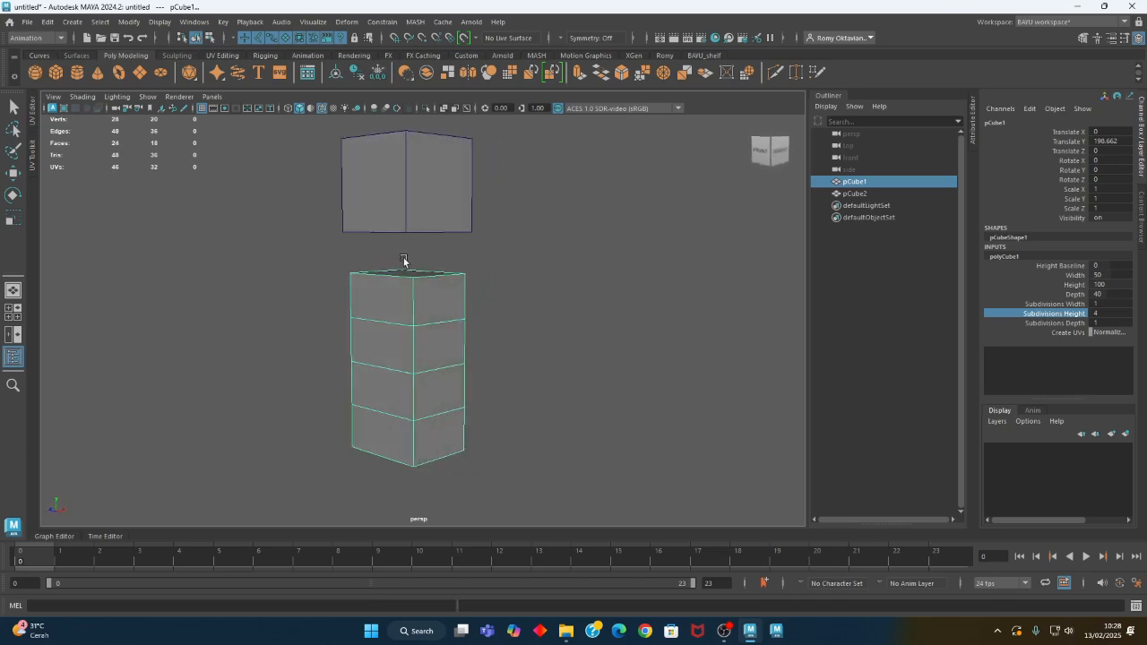
Set the tall lower box's width subdivisions to 3
{"action": "left_click", "coordinate": [1067, 305]}
{"action": "left_click_drag", "start_coordinate": [627, 319], "coordinate": [660, 319], "text": "alt"}
{"action": "middle_click_drag", "start_coordinate": [578, 302], "coordinate": [586, 301]}
{"action": "left_click_drag", "start_coordinate": [587, 301], "coordinate": [531, 397], "text": "alt"}
{"action": "right_click_drag", "start_coordinate": [531, 398], "coordinate": [609, 403], "text": "alt"}
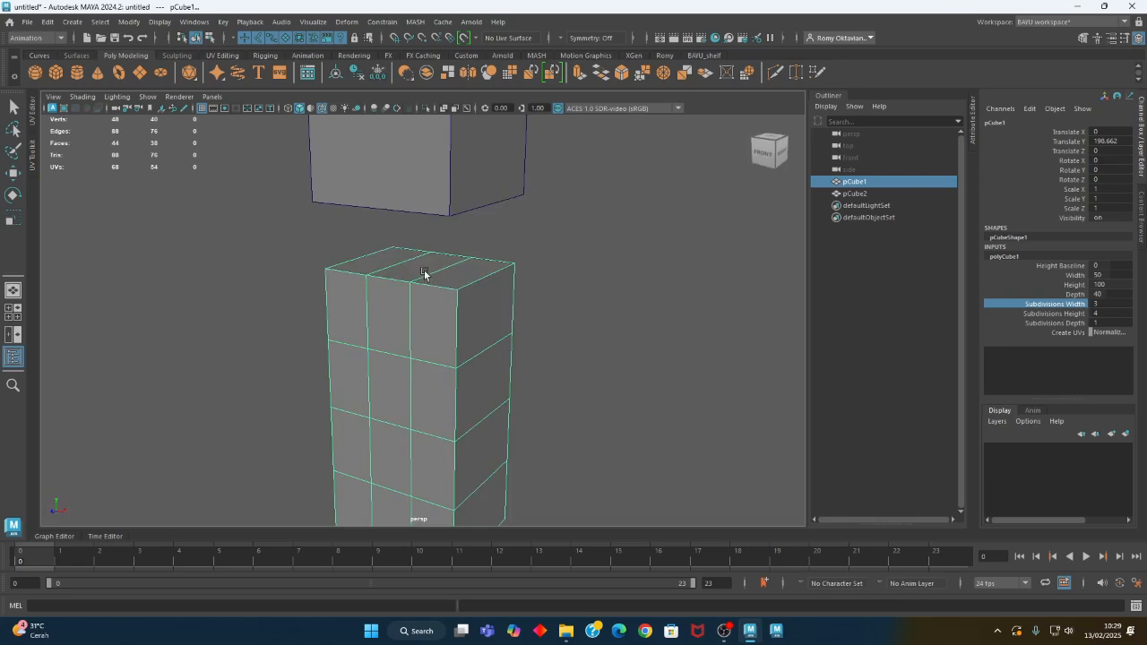
{"action": "left_click_drag", "start_coordinate": [477, 303], "coordinate": [551, 255], "text": "alt"}
Set the upper cube's subdivisions to 3 in width, 2 in height and 2 in depth
{"action": "left_click", "coordinate": [540, 244]}
{"action": "key", "text": "w"}
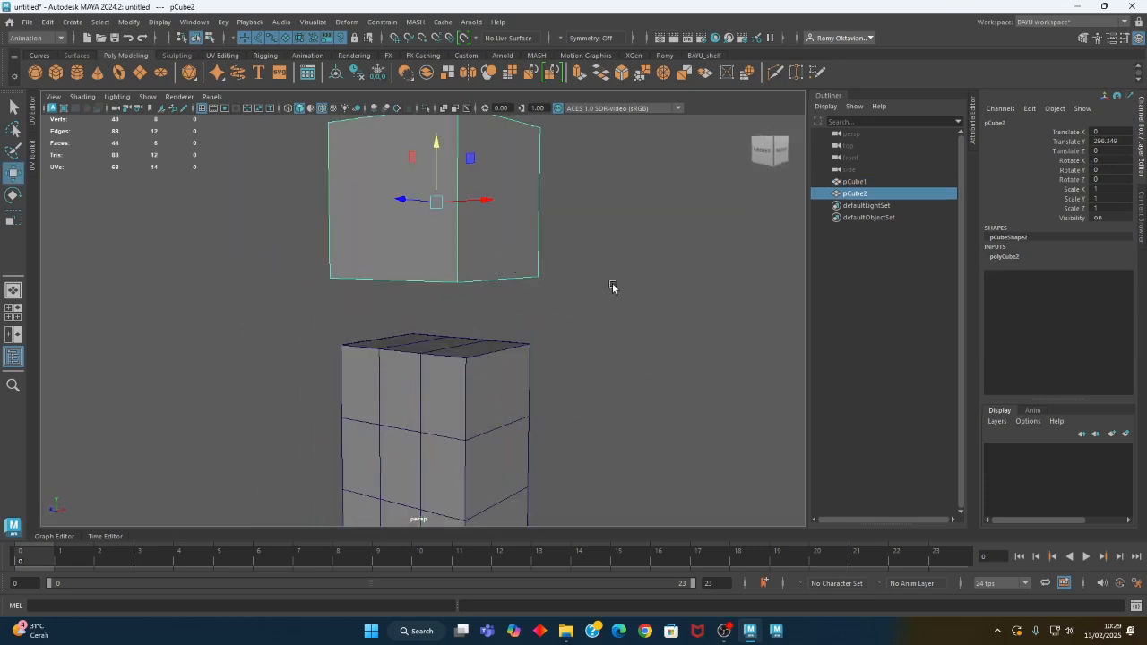
{"action": "left_click", "coordinate": [999, 257]}
{"action": "left_click", "coordinate": [1054, 305]}
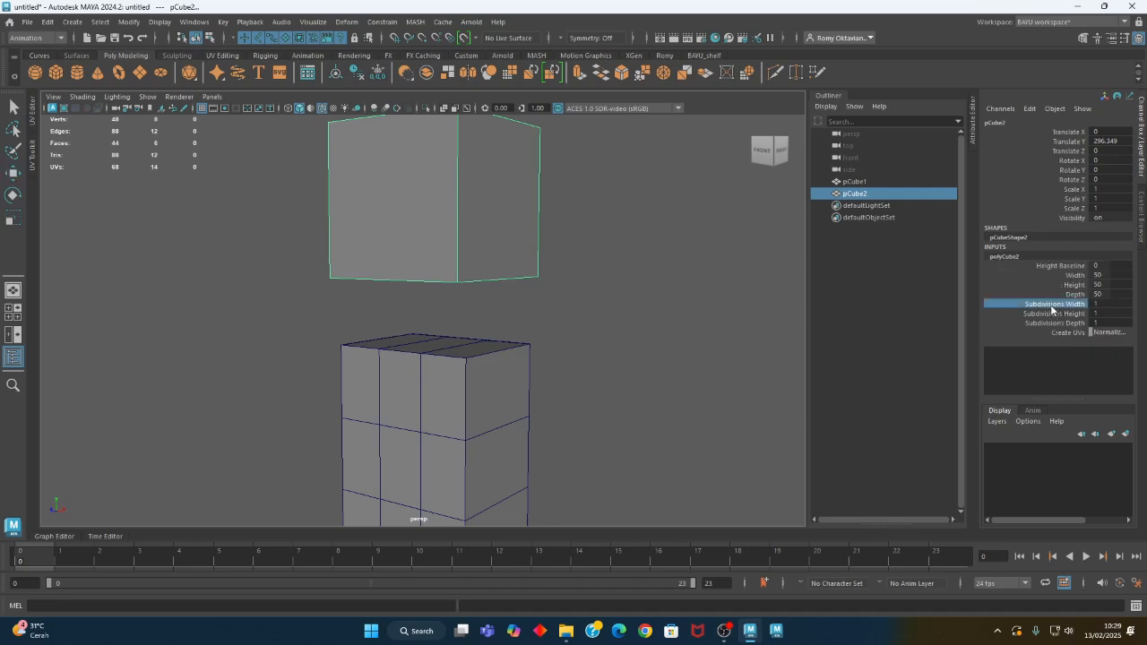
{"action": "middle_click_drag", "start_coordinate": [595, 305], "coordinate": [603, 305]}
{"action": "left_click_drag", "start_coordinate": [677, 348], "coordinate": [614, 347], "text": "alt"}
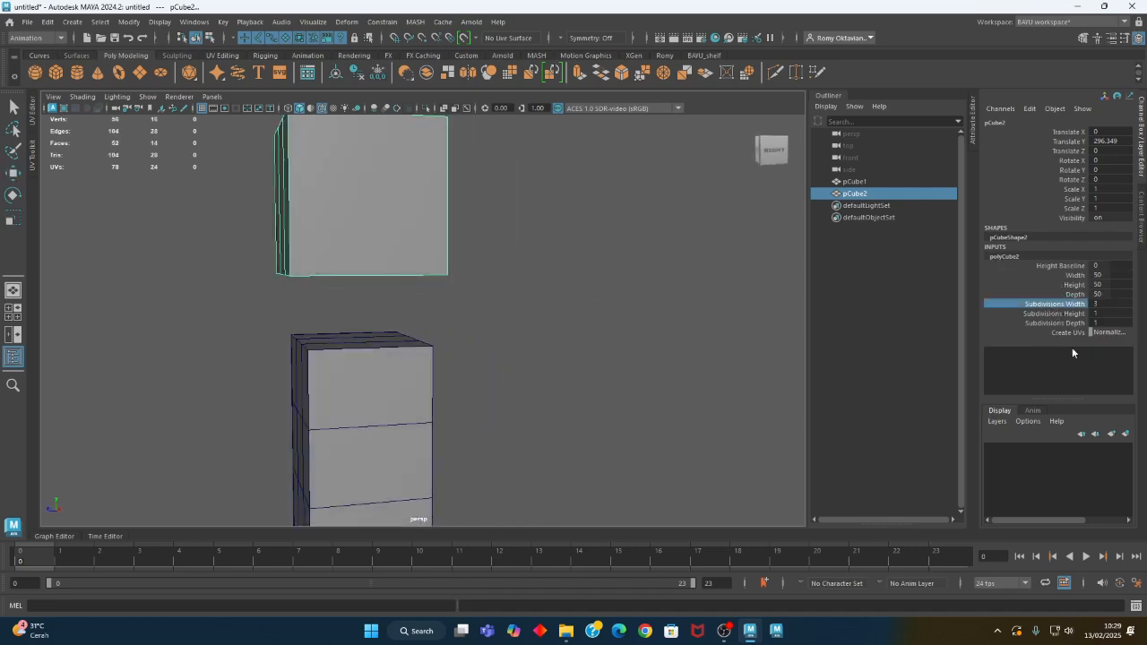
{"action": "left_click_drag", "start_coordinate": [1080, 316], "coordinate": [1078, 324]}
{"action": "middle_click_drag", "start_coordinate": [662, 342], "coordinate": [562, 351]}
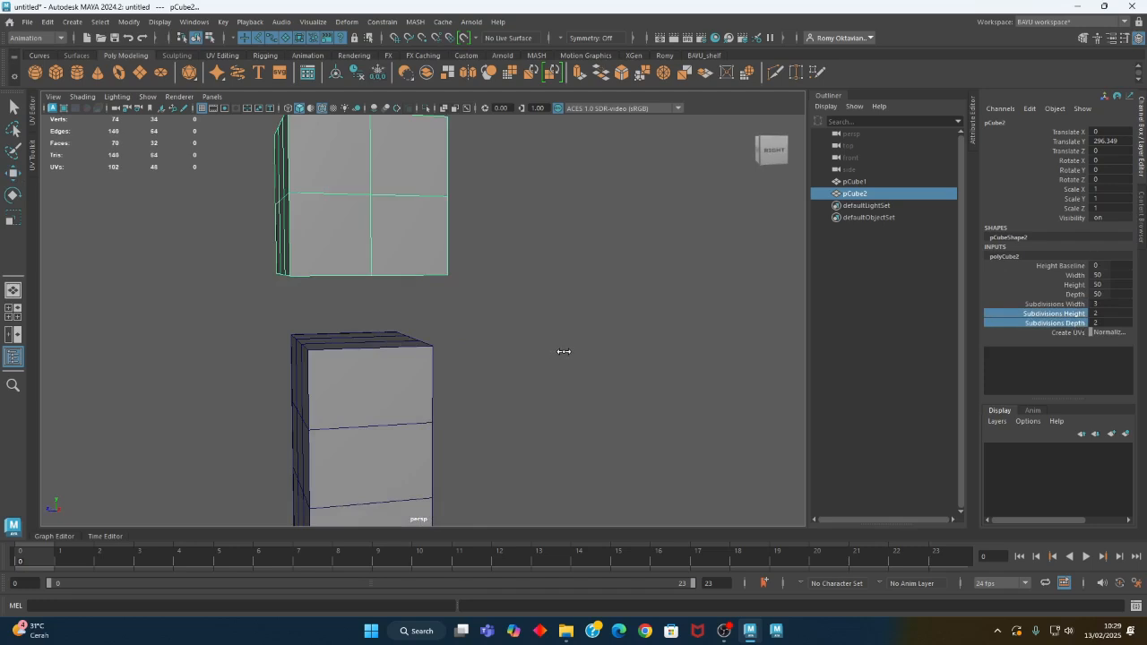
{"action": "left_click_drag", "start_coordinate": [563, 354], "coordinate": [437, 383], "text": "alt"}
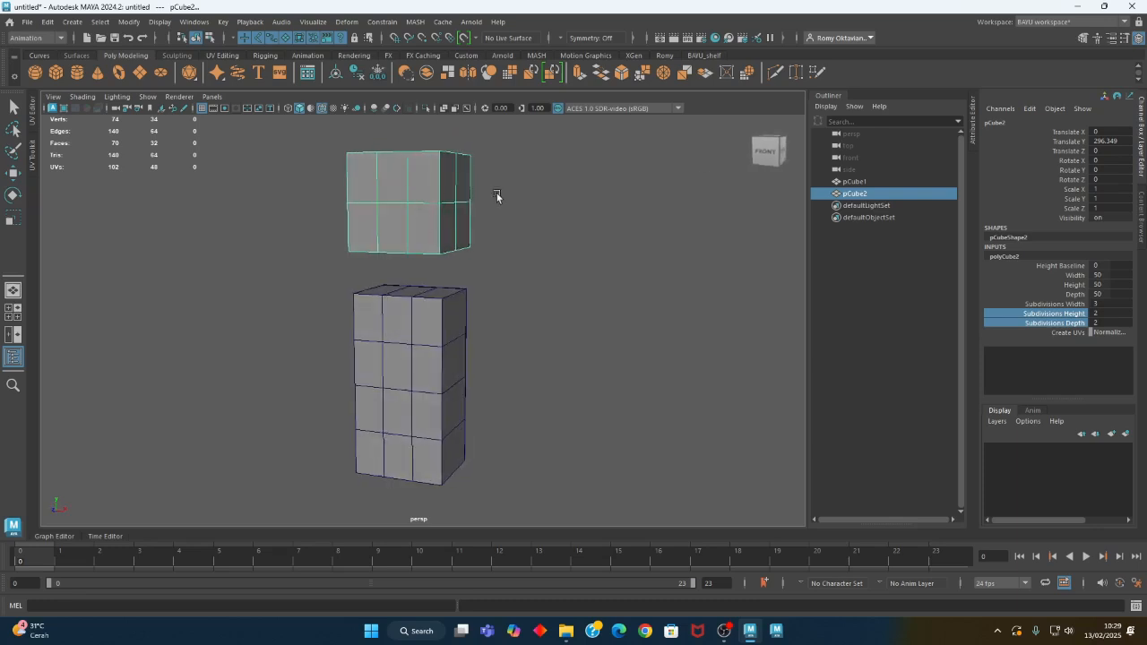
Set the upper cube's width, height and depth to 40
{"action": "left_click_drag", "start_coordinate": [1113, 274], "coordinate": [1115, 294]}
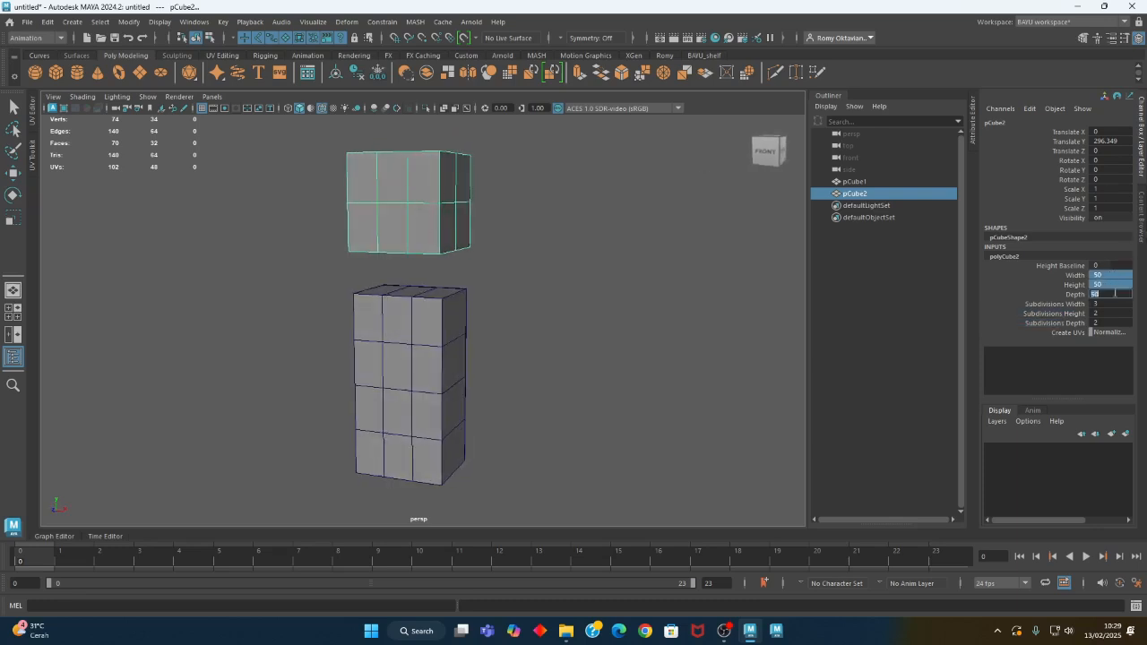
{"action": "key", "text": "Return"}
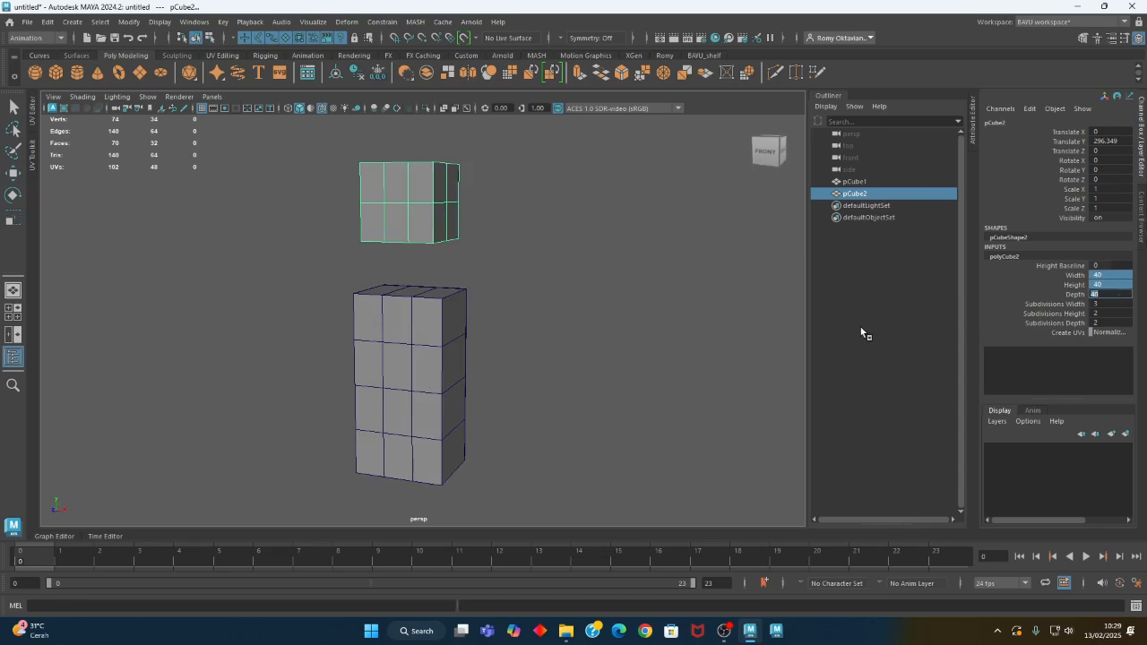
{"action": "left_click_drag", "start_coordinate": [509, 355], "coordinate": [431, 346], "text": "alt"}
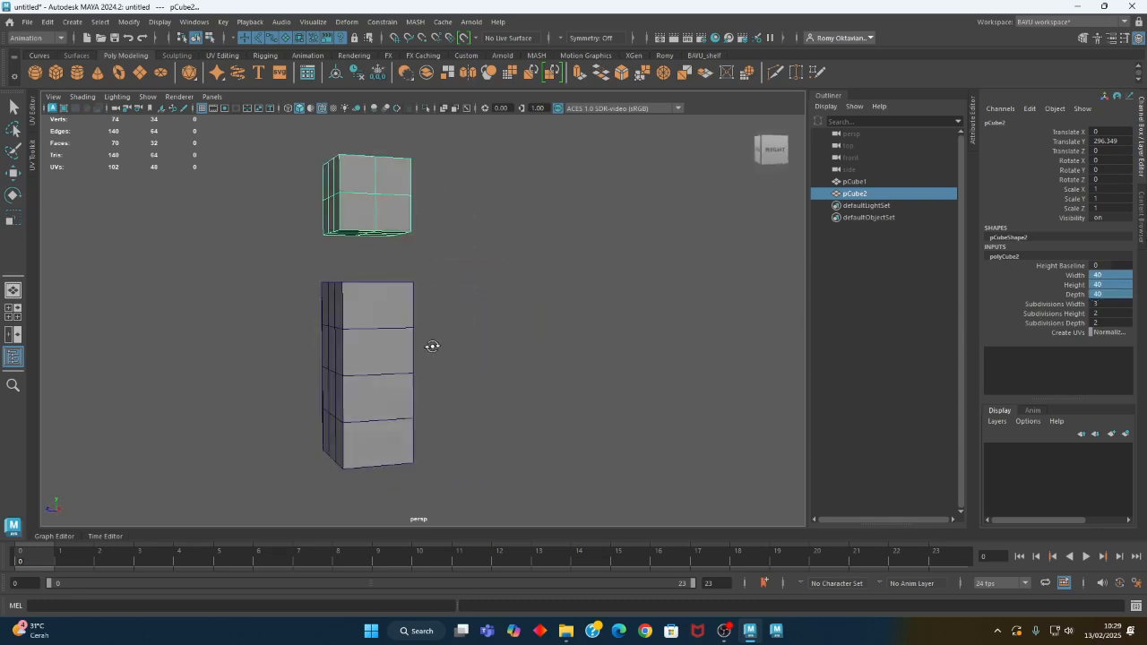
Raise the lower box to about 208 on Y and shift the upper cube to about 9 on Z
{"action": "left_click", "coordinate": [361, 356]}
{"action": "key", "text": "w"}
{"action": "left_click_drag", "start_coordinate": [366, 320], "coordinate": [363, 303]}
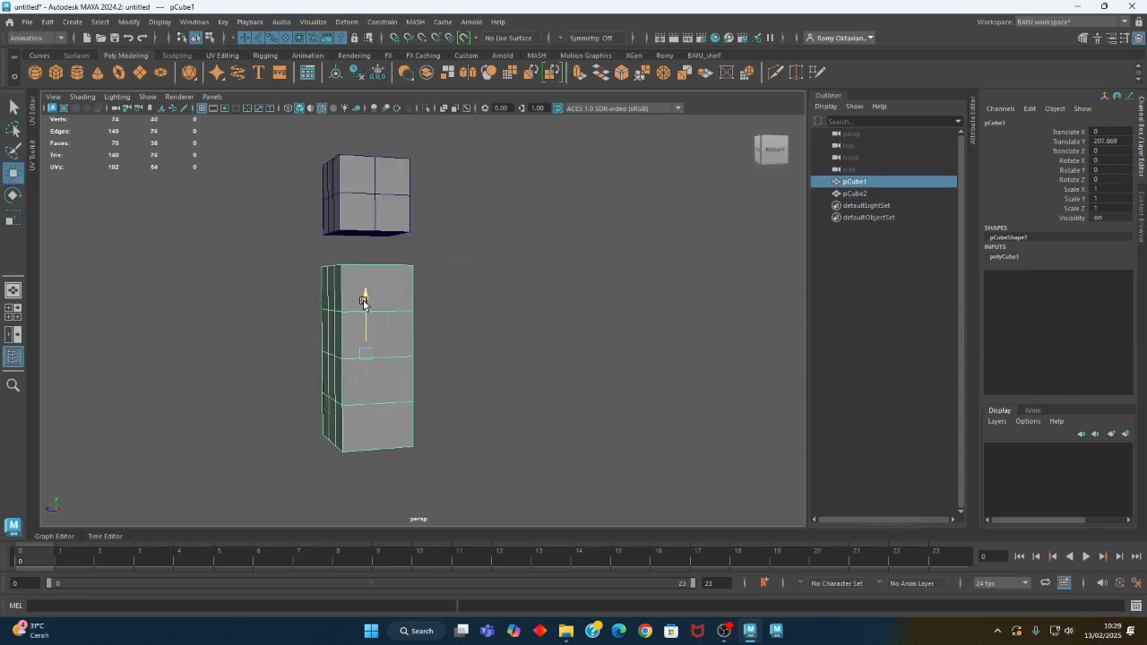
{"action": "left_click", "coordinate": [386, 201]}
{"action": "left_click_drag", "start_coordinate": [312, 210], "coordinate": [287, 199]}
Examine the proportions and alignment of the two stacked boxes from several angles
{"action": "left_click_drag", "start_coordinate": [324, 318], "coordinate": [413, 366], "text": "alt"}
{"action": "left_click", "coordinate": [413, 366]}
{"action": "left_click", "coordinate": [445, 194]}
{"action": "middle_click_drag", "start_coordinate": [560, 418], "coordinate": [573, 400], "text": "alt"}
{"action": "left_click_drag", "start_coordinate": [573, 400], "coordinate": [551, 403], "text": "alt"}
{"action": "middle_click_drag", "start_coordinate": [489, 343], "coordinate": [459, 365], "text": "alt"}
{"action": "left_click_drag", "start_coordinate": [460, 365], "coordinate": [486, 370], "text": "alt"}
{"action": "right_click_drag", "start_coordinate": [304, 394], "coordinate": [430, 374], "text": "alt"}
{"action": "middle_click_drag", "start_coordinate": [430, 374], "coordinate": [457, 366], "text": "alt"}
{"action": "middle_click_drag", "start_coordinate": [486, 320], "coordinate": [451, 343], "text": "alt"}
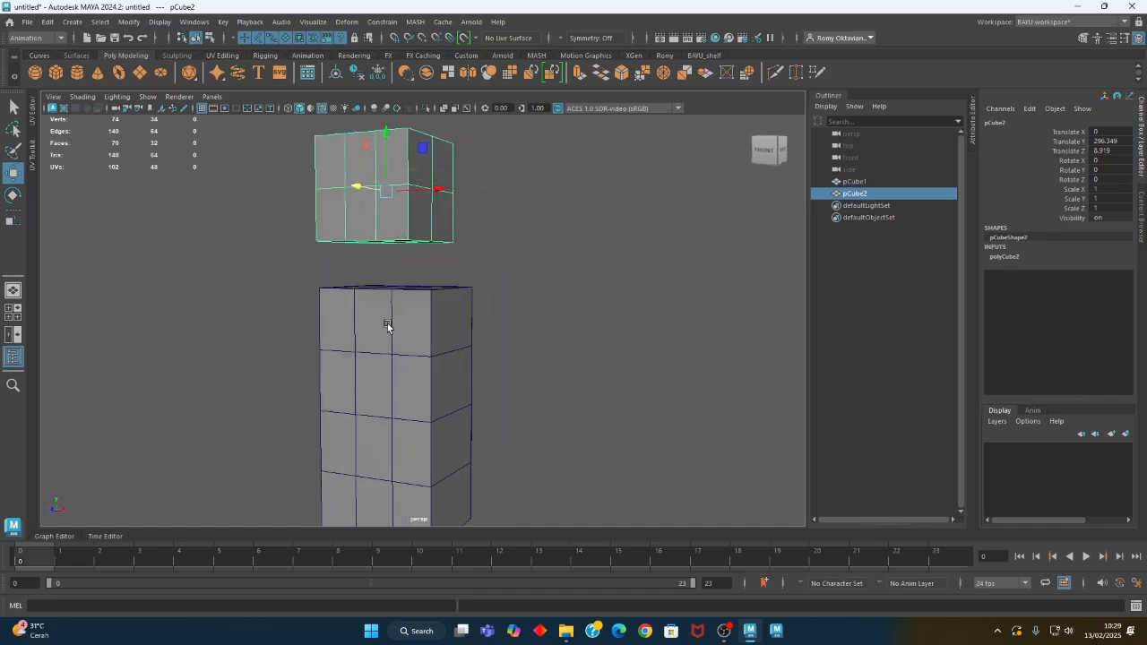
{"action": "left_click_drag", "start_coordinate": [388, 317], "coordinate": [370, 348], "text": "alt"}
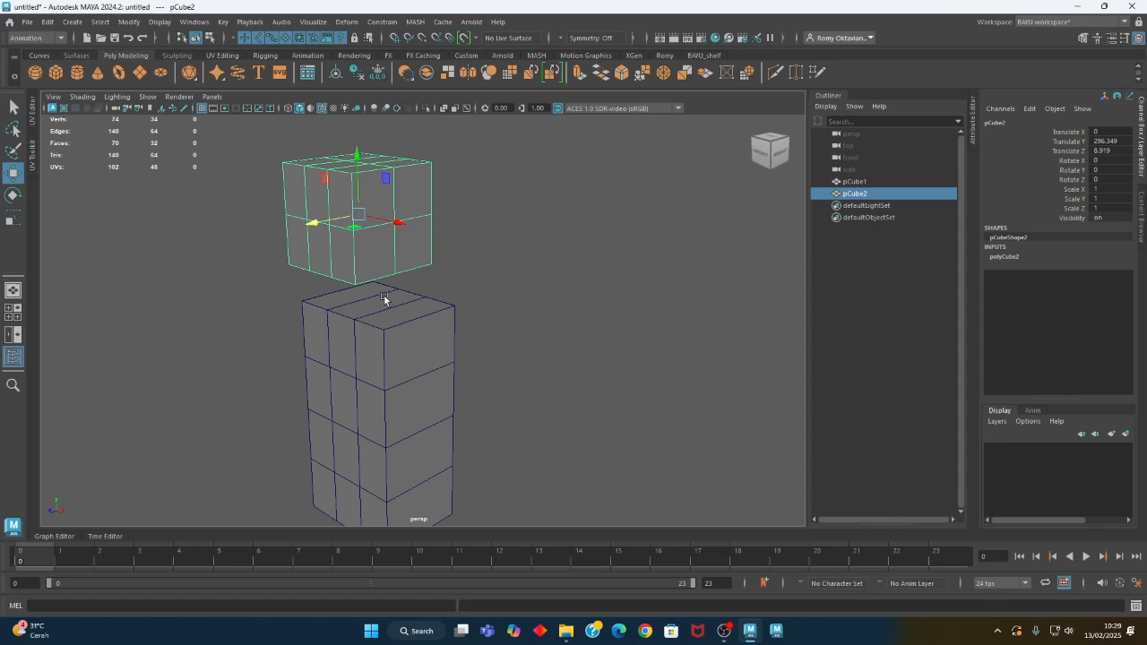
{"action": "left_click_drag", "start_coordinate": [430, 440], "coordinate": [490, 435], "text": "alt"}
Select the lower box and enable Object X symmetry
{"action": "left_click", "coordinate": [522, 332]}
{"action": "left_click", "coordinate": [453, 376]}
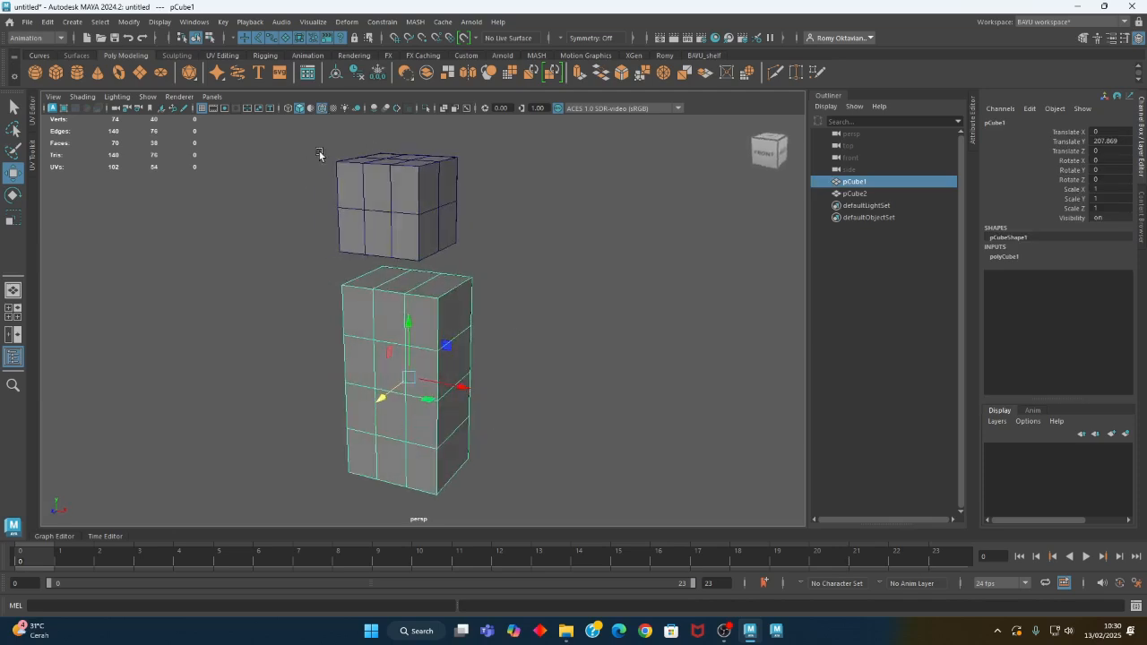
{"action": "left_click", "coordinate": [225, 39]}
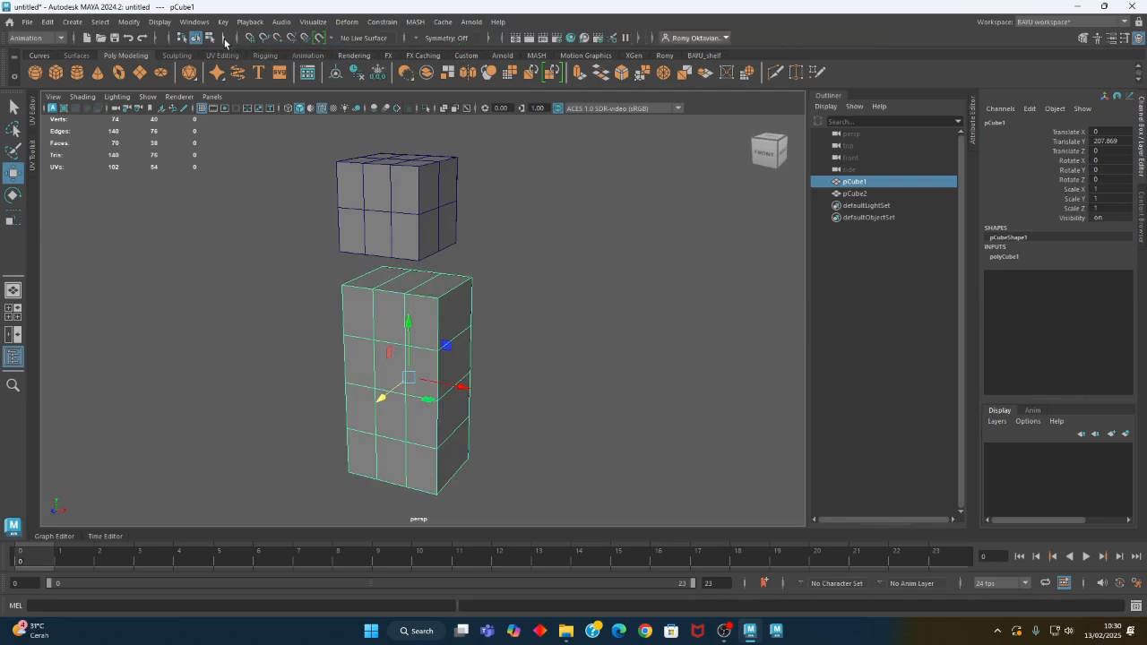
{"action": "left_click", "coordinate": [237, 40]}
{"action": "left_click", "coordinate": [236, 39]}
{"action": "left_click", "coordinate": [420, 39]}
{"action": "left_click", "coordinate": [447, 56]}
{"action": "mouse_move", "coordinate": [562, 409]}
{"action": "left_mouse_down", "text": "alt"}
{"action": "mouse_move", "coordinate": [527, 417]}
{"action": "mouse_move", "coordinate": [569, 398]}
{"action": "left_mouse_up", "text": "alt"}
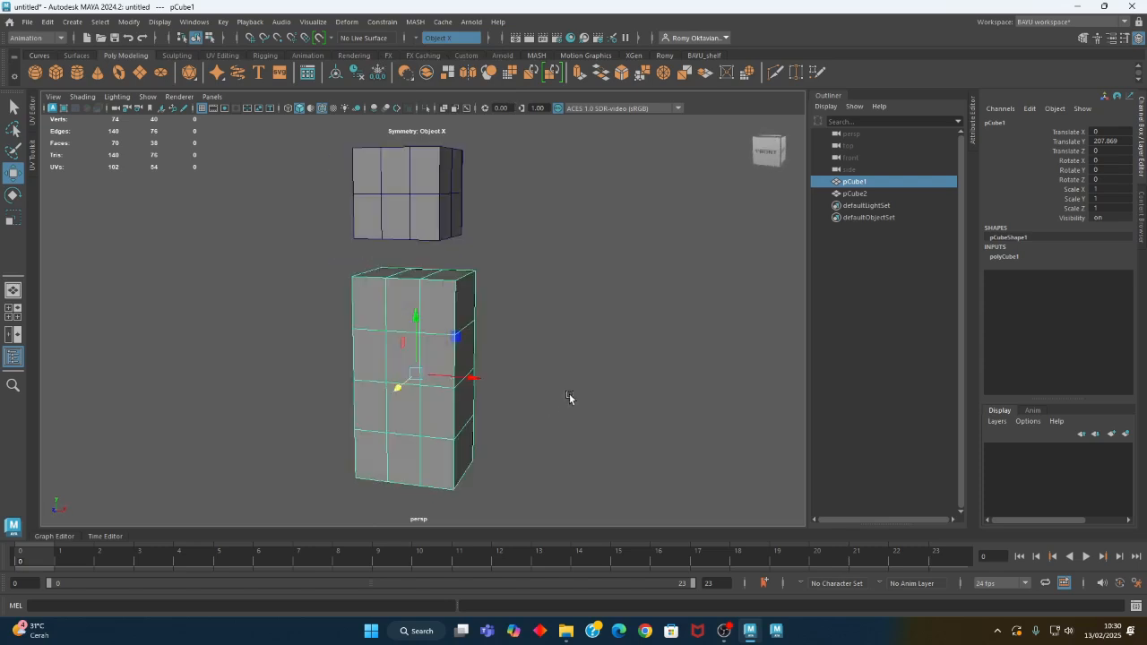
Select the outer side vertices of the lower box on both sides and scale them inward along Z to narrow the sides
{"action": "right_click_drag", "start_coordinate": [568, 226], "coordinate": [515, 227]}
{"action": "left_click_drag", "start_coordinate": [514, 310], "coordinate": [546, 303], "text": "alt"}
{"action": "left_click_drag", "start_coordinate": [524, 227], "coordinate": [463, 529]}
{"action": "left_click_drag", "start_coordinate": [463, 524], "coordinate": [414, 435], "text": "alt"}
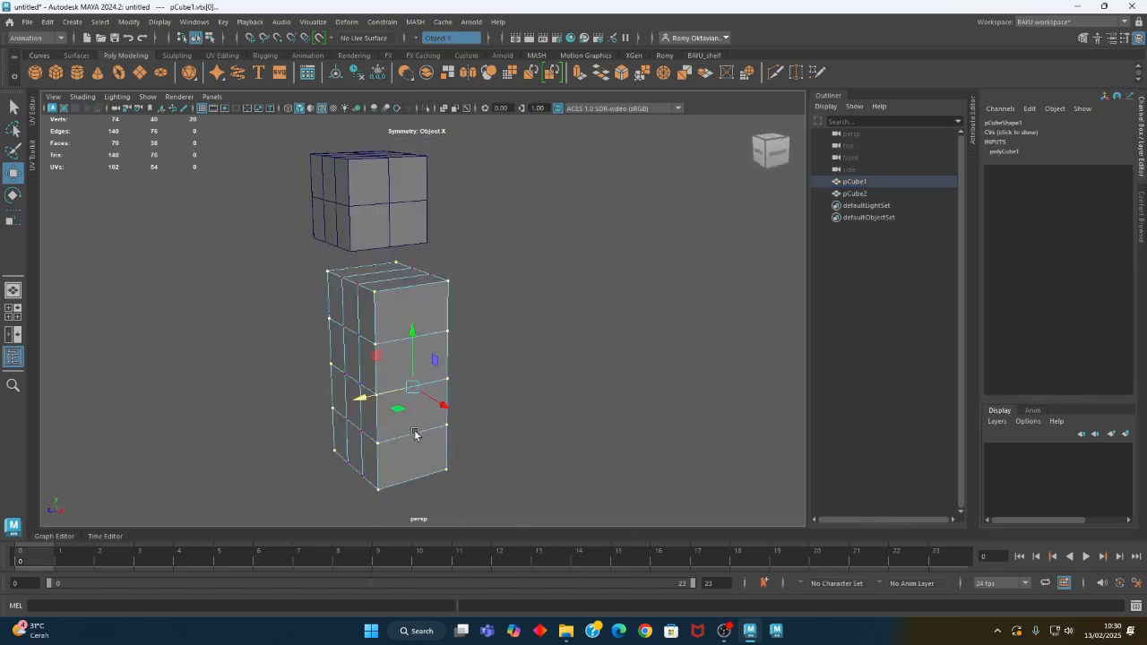
{"action": "key", "text": "r"}
{"action": "left_click_drag", "start_coordinate": [369, 397], "coordinate": [472, 444]}
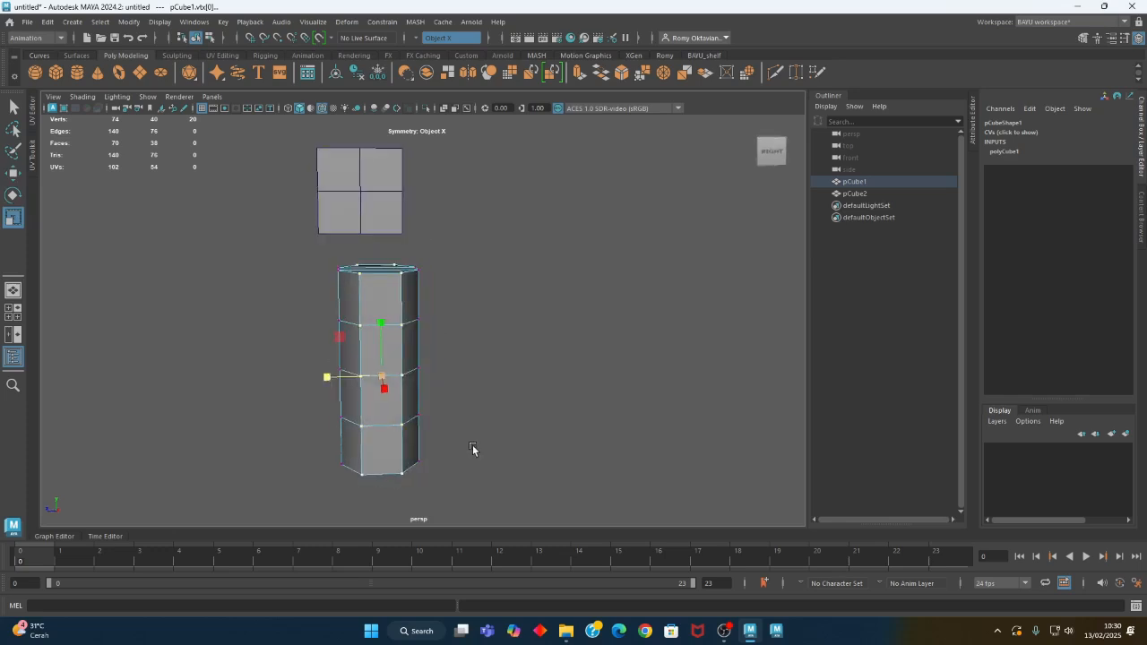
Move the lower box's selected outer side vertices slightly backward along Z
{"action": "key", "text": "w"}
{"action": "mouse_move", "coordinate": [361, 347]}
{"action": "left_mouse_down", "text": "alt"}
{"action": "mouse_move", "coordinate": [333, 385]}
{"action": "mouse_move", "coordinate": [324, 379]}
{"action": "left_mouse_up", "text": "alt"}
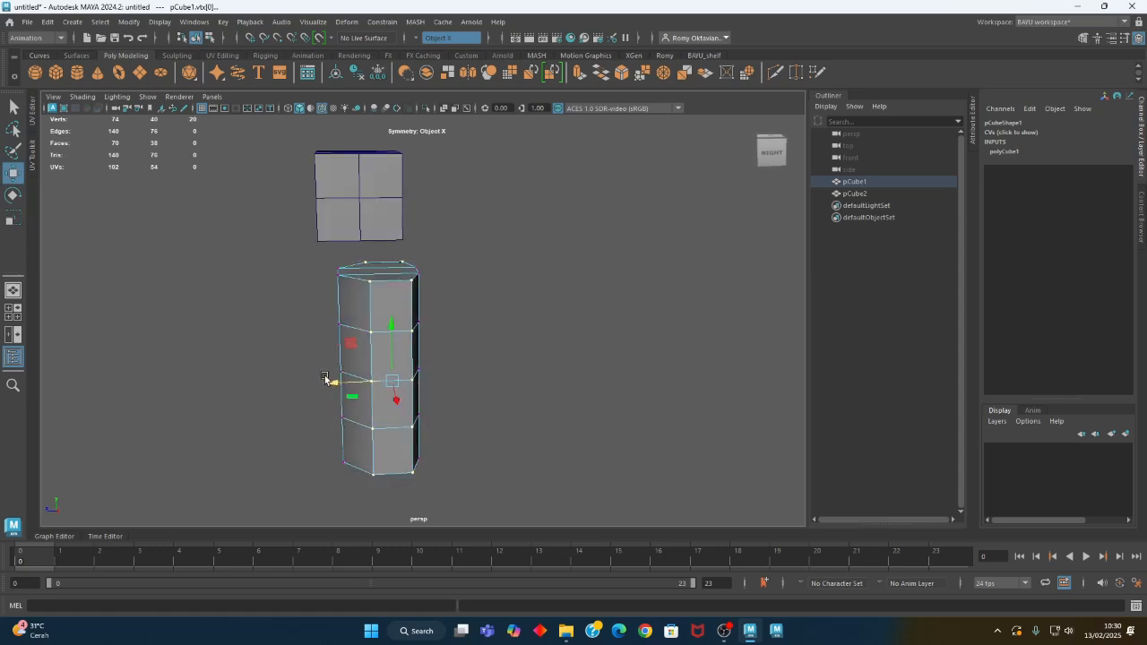
{"action": "left_click_drag", "start_coordinate": [576, 328], "coordinate": [522, 352], "text": "alt"}
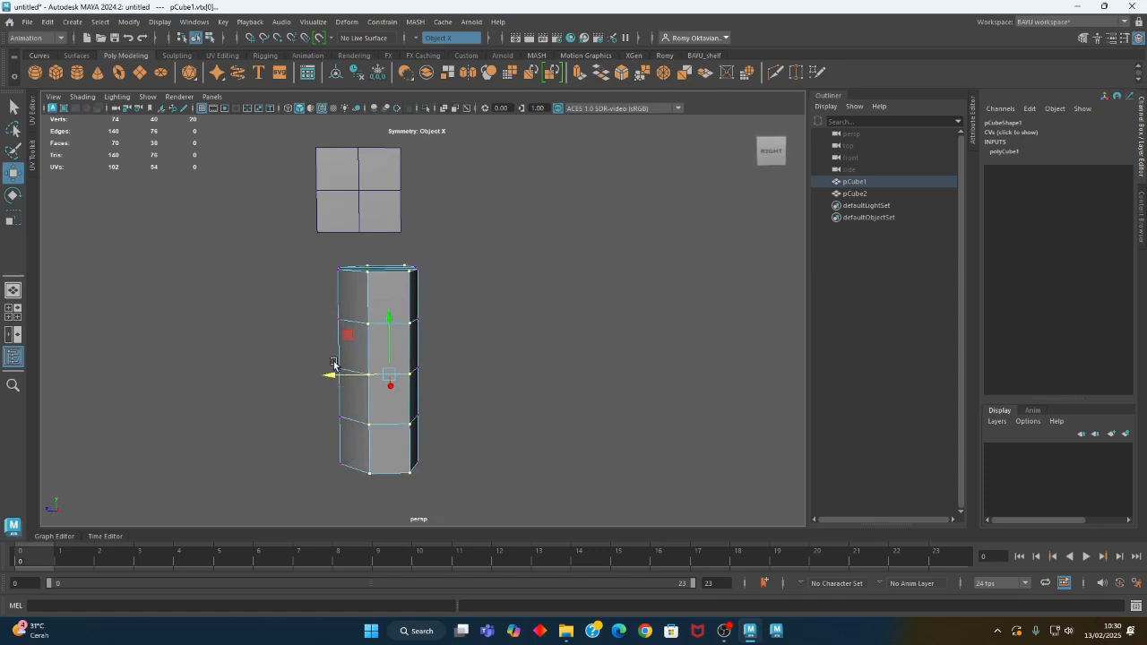
{"action": "mouse_move", "coordinate": [470, 367]}
{"action": "left_mouse_down", "text": "alt"}
{"action": "mouse_move", "coordinate": [371, 364]}
{"action": "mouse_move", "coordinate": [459, 363]}
{"action": "mouse_move", "coordinate": [494, 325]}
{"action": "mouse_move", "coordinate": [422, 327]}
{"action": "mouse_move", "coordinate": [345, 368]}
{"action": "mouse_move", "coordinate": [582, 350]}
{"action": "mouse_move", "coordinate": [465, 357]}
{"action": "left_mouse_up", "text": "alt"}
Move the torso's upper front middle vertices and its bottom front middle vertices backward along Z to round the front profile
{"action": "left_click_drag", "start_coordinate": [331, 257], "coordinate": [363, 316]}
{"action": "left_click_drag", "start_coordinate": [269, 301], "coordinate": [297, 302]}
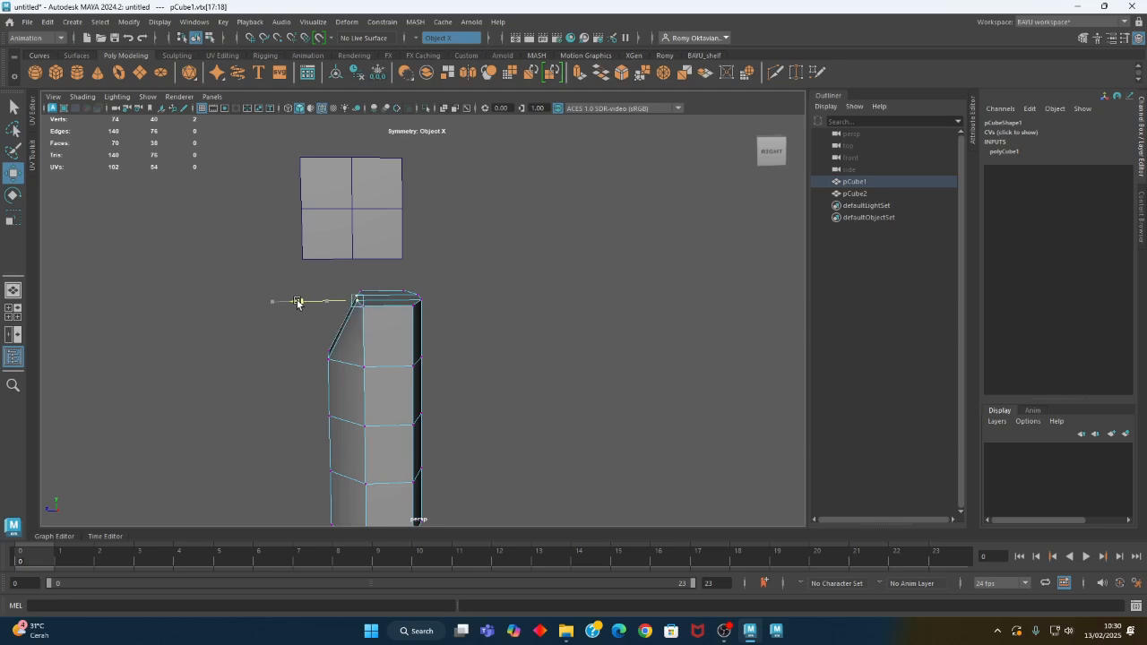
{"action": "left_click_drag", "start_coordinate": [445, 400], "coordinate": [464, 392], "text": "alt"}
{"action": "left_click_drag", "start_coordinate": [278, 386], "coordinate": [316, 439]}
{"action": "left_click_drag", "start_coordinate": [251, 410], "coordinate": [272, 414]}
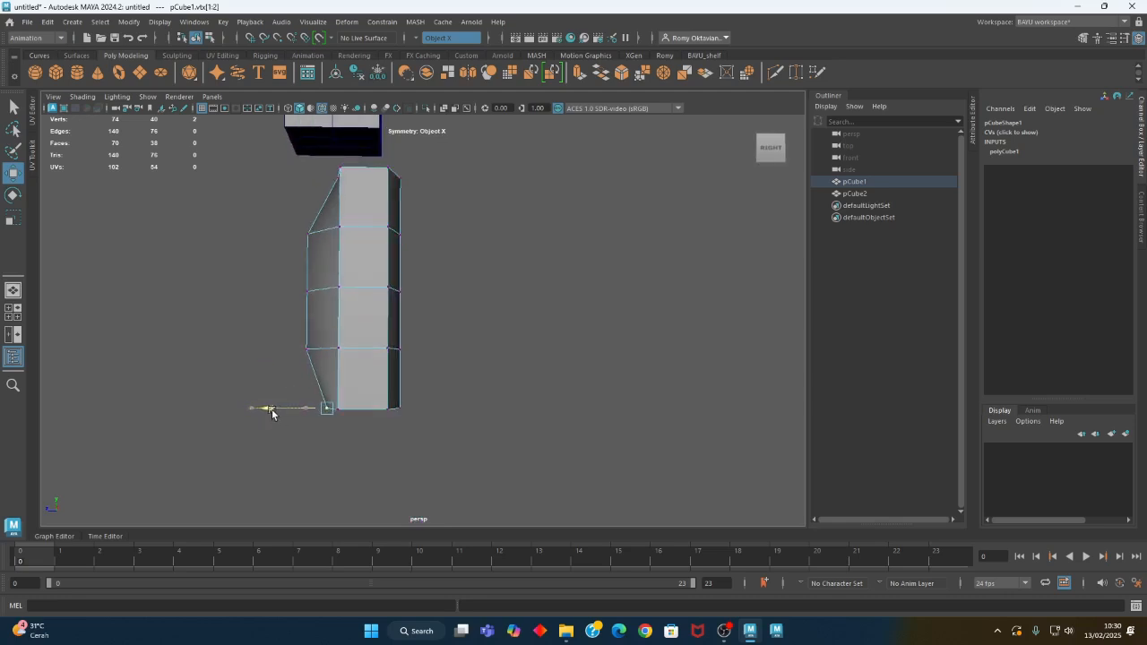
Reshape the torso's silhouette symmetrically by adjusting the outer side vertices and the top corner vertices at the shoulders
{"action": "left_click_drag", "start_coordinate": [302, 460], "coordinate": [462, 418], "text": "alt"}
{"action": "middle_click_drag", "start_coordinate": [489, 371], "coordinate": [477, 394]}
{"action": "left_click_drag", "start_coordinate": [527, 418], "coordinate": [462, 371], "text": "alt"}
{"action": "left_click_drag", "start_coordinate": [521, 328], "coordinate": [479, 297]}
{"action": "left_click_drag", "start_coordinate": [479, 258], "coordinate": [520, 271]}
{"action": "left_click_drag", "start_coordinate": [491, 185], "coordinate": [456, 200]}
{"action": "left_click_drag", "start_coordinate": [550, 277], "coordinate": [430, 339], "text": "alt"}
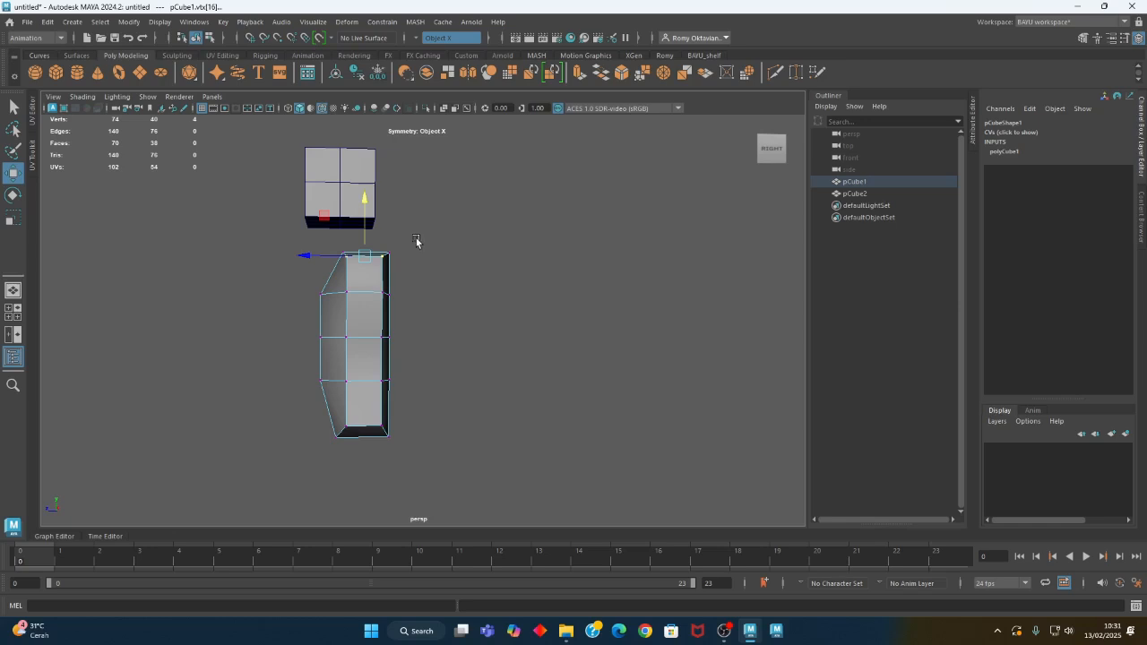
Shift the torso's lower two vertex rows slightly forward along Z and raise the outer bottom corner vertices
{"action": "left_click_drag", "start_coordinate": [417, 358], "coordinate": [265, 484]}
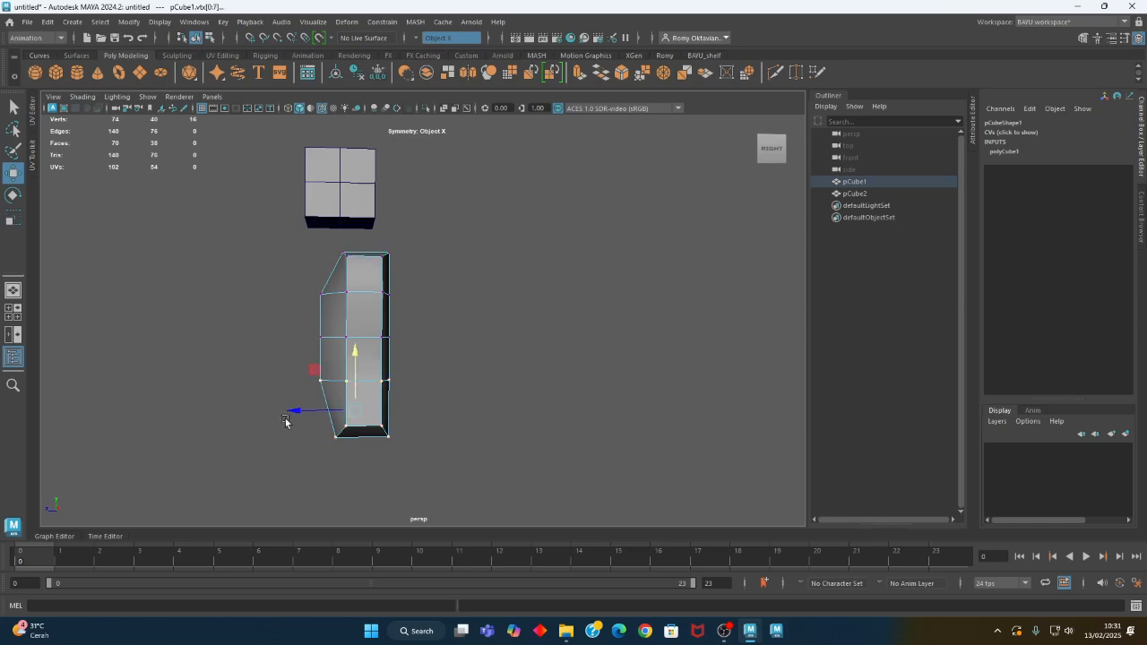
{"action": "left_click_drag", "start_coordinate": [298, 412], "coordinate": [290, 409]}
{"action": "left_click_drag", "start_coordinate": [424, 325], "coordinate": [474, 399]}
{"action": "left_click_drag", "start_coordinate": [430, 332], "coordinate": [453, 417]}
{"action": "left_click", "coordinate": [436, 425]}
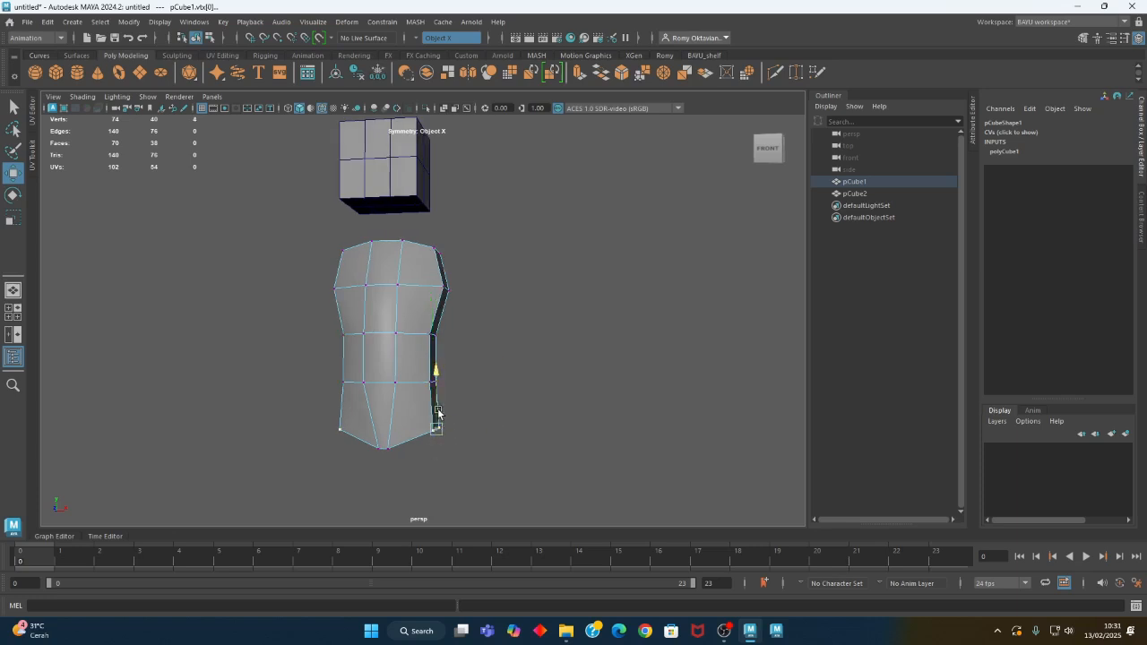
Select the upper cube and shift it backward to about 5.4 on Z
{"action": "middle_click_drag", "start_coordinate": [468, 363], "coordinate": [481, 403], "text": "alt"}
{"action": "left_click_drag", "start_coordinate": [412, 450], "coordinate": [361, 451], "text": "alt"}
{"action": "middle_click_drag", "start_coordinate": [287, 379], "coordinate": [384, 394], "text": "alt"}
{"action": "left_click_drag", "start_coordinate": [385, 394], "coordinate": [266, 374], "text": "alt"}
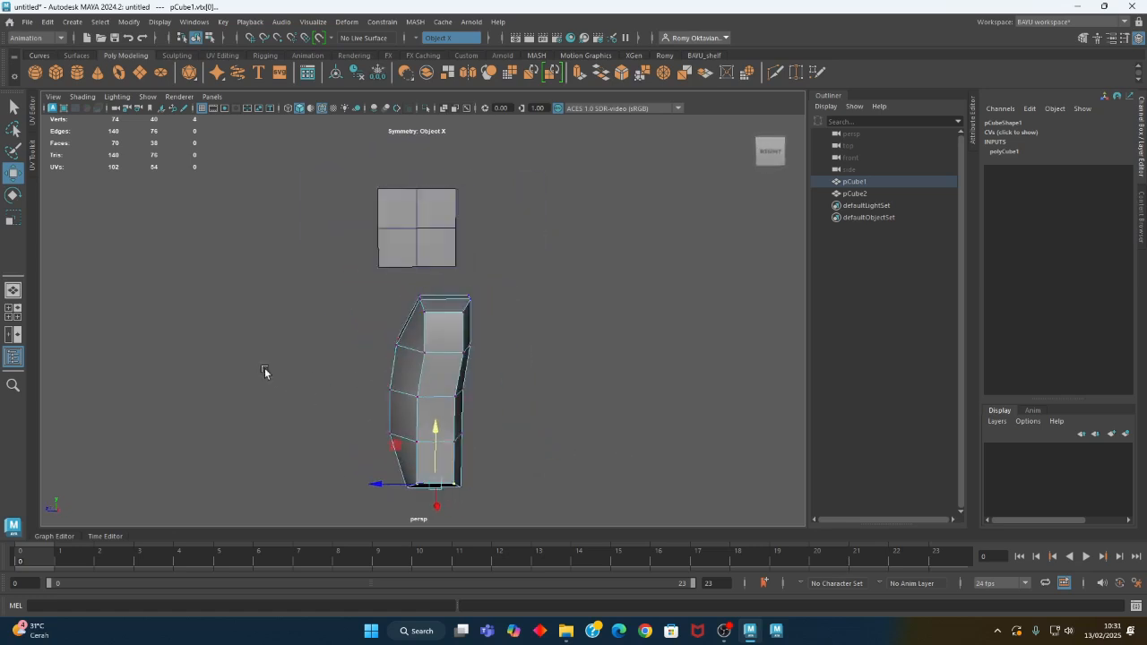
{"action": "scroll", "coordinate": [435, 256], "scroll_direction": "up", "scroll_amount": 3}
{"action": "middle_click_drag", "start_coordinate": [435, 216], "coordinate": [431, 233], "text": "alt"}
{"action": "left_click", "coordinate": [450, 235]}
{"action": "middle_click_drag", "start_coordinate": [392, 277], "coordinate": [332, 274], "text": "alt"}
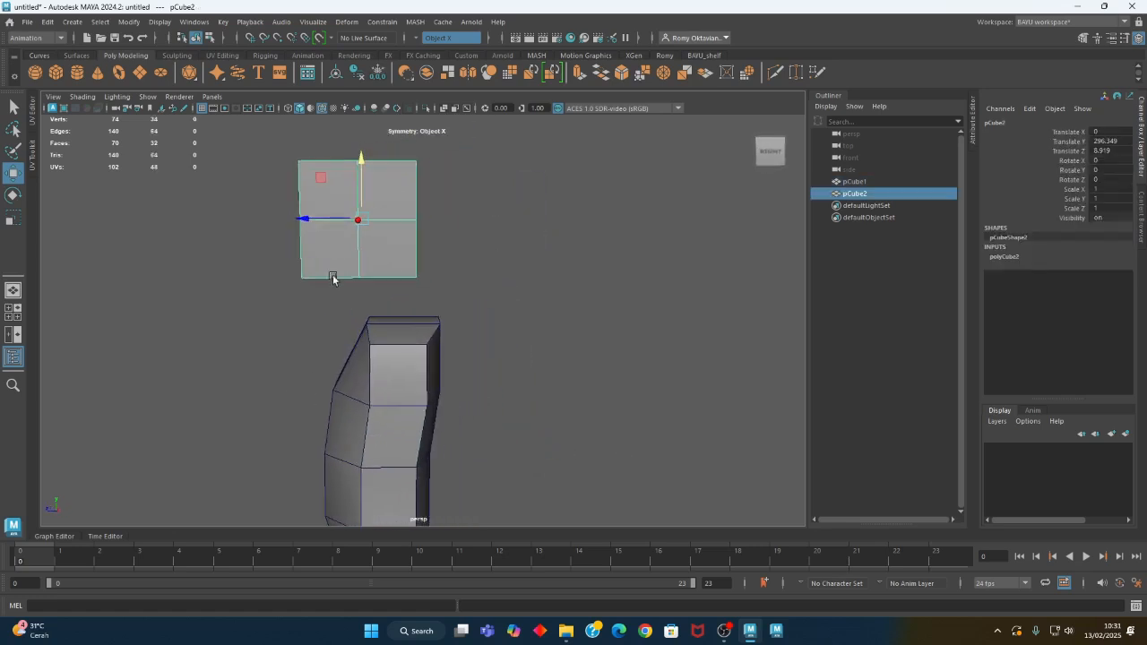
{"action": "left_click_drag", "start_coordinate": [302, 223], "coordinate": [435, 274]}
Select the head cube's outer side vertices on both sides and scale them inward uniformly
{"action": "right_click_drag", "start_coordinate": [550, 174], "coordinate": [498, 172]}
{"action": "left_click_drag", "start_coordinate": [439, 198], "coordinate": [480, 203], "text": "alt"}
{"action": "left_click_drag", "start_coordinate": [473, 159], "coordinate": [390, 320]}
{"action": "key", "text": "r"}
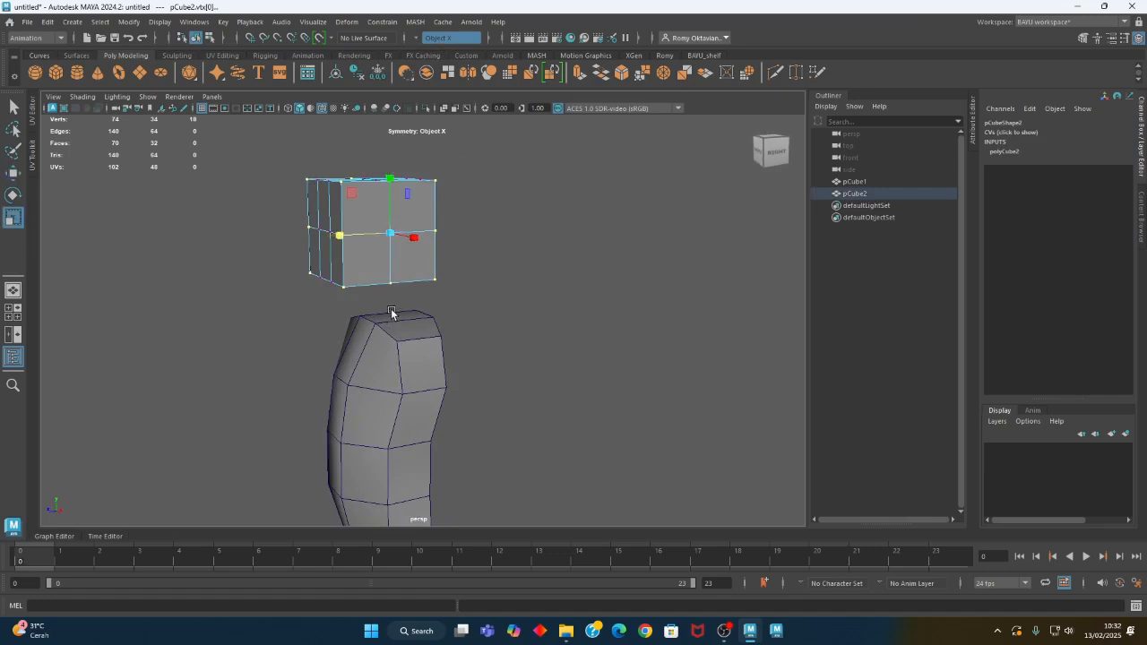
{"action": "left_click_drag", "start_coordinate": [383, 270], "coordinate": [401, 285], "text": "alt"}
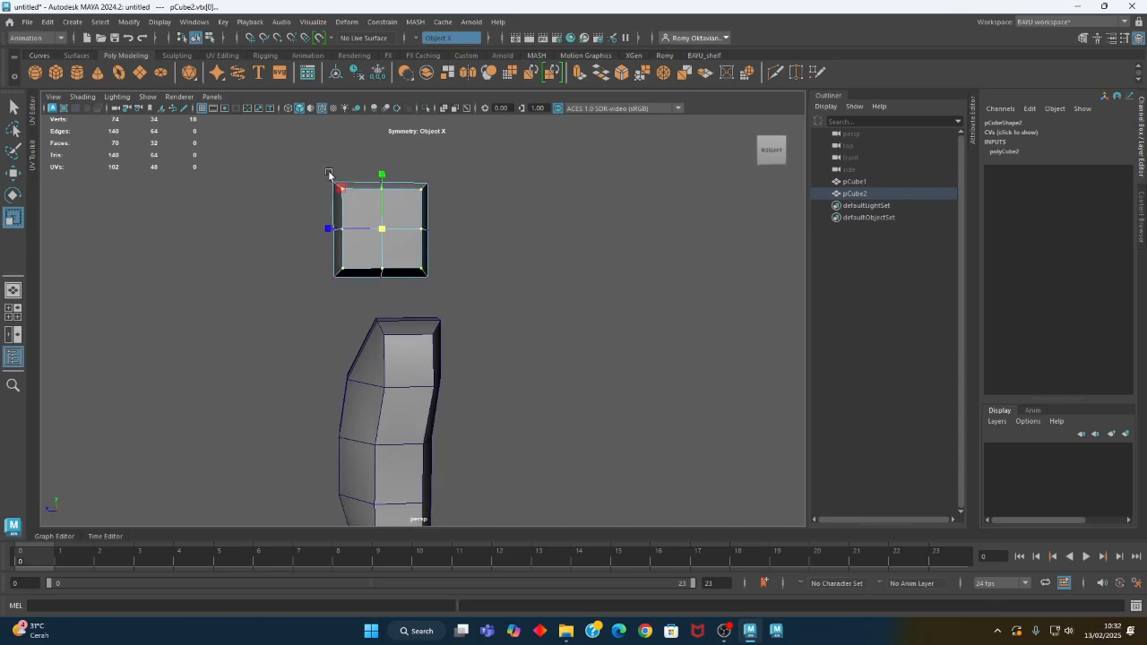
Raise the head's middle horizontal row of vertices slightly along Y
{"action": "left_click_drag", "start_coordinate": [293, 207], "coordinate": [474, 256]}
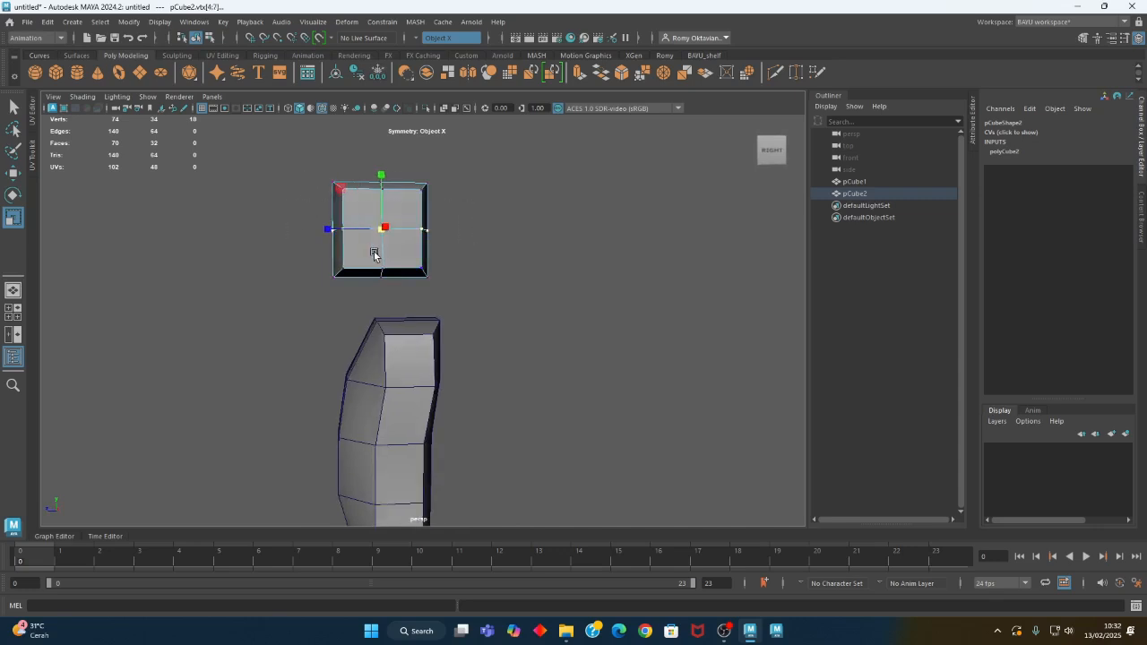
{"action": "key", "text": "w"}
{"action": "left_click_drag", "start_coordinate": [379, 208], "coordinate": [383, 198]}
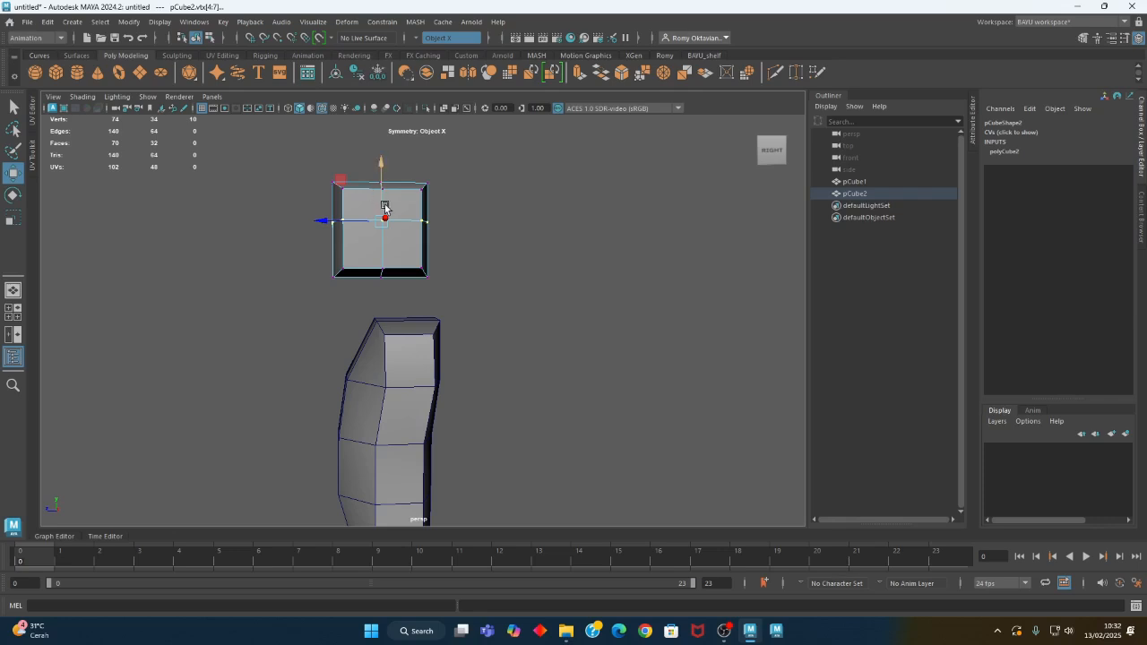
Raise the head's bottom back row of vertices along Y to slope the underside up towards the back
{"action": "middle_click_drag", "start_coordinate": [422, 281], "coordinate": [411, 316], "text": "alt"}
{"action": "left_click_drag", "start_coordinate": [411, 315], "coordinate": [371, 316], "text": "alt"}
{"action": "right_click_drag", "start_coordinate": [371, 315], "coordinate": [408, 306], "text": "alt"}
{"action": "left_click_drag", "start_coordinate": [409, 310], "coordinate": [451, 307], "text": "alt"}
{"action": "mouse_move", "coordinate": [436, 264]}
{"action": "middle_mouse_down", "text": "alt"}
{"action": "mouse_move", "coordinate": [432, 253]}
{"action": "mouse_move", "coordinate": [429, 266]}
{"action": "middle_mouse_up", "text": "alt"}
{"action": "mouse_move", "coordinate": [421, 346]}
{"action": "left_mouse_down", "text": "alt"}
{"action": "mouse_move", "coordinate": [430, 374]}
{"action": "mouse_move", "coordinate": [422, 366]}
{"action": "left_mouse_up", "text": "alt"}
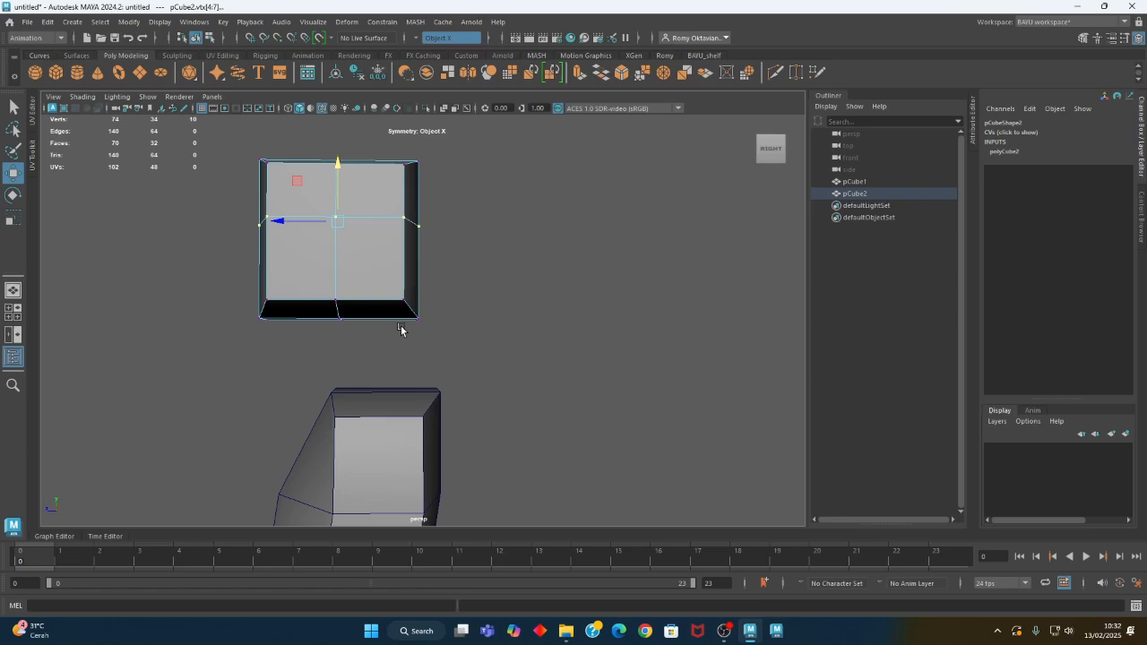
{"action": "left_click_drag", "start_coordinate": [442, 265], "coordinate": [408, 346]}
{"action": "left_click_drag", "start_coordinate": [411, 290], "coordinate": [410, 274]}
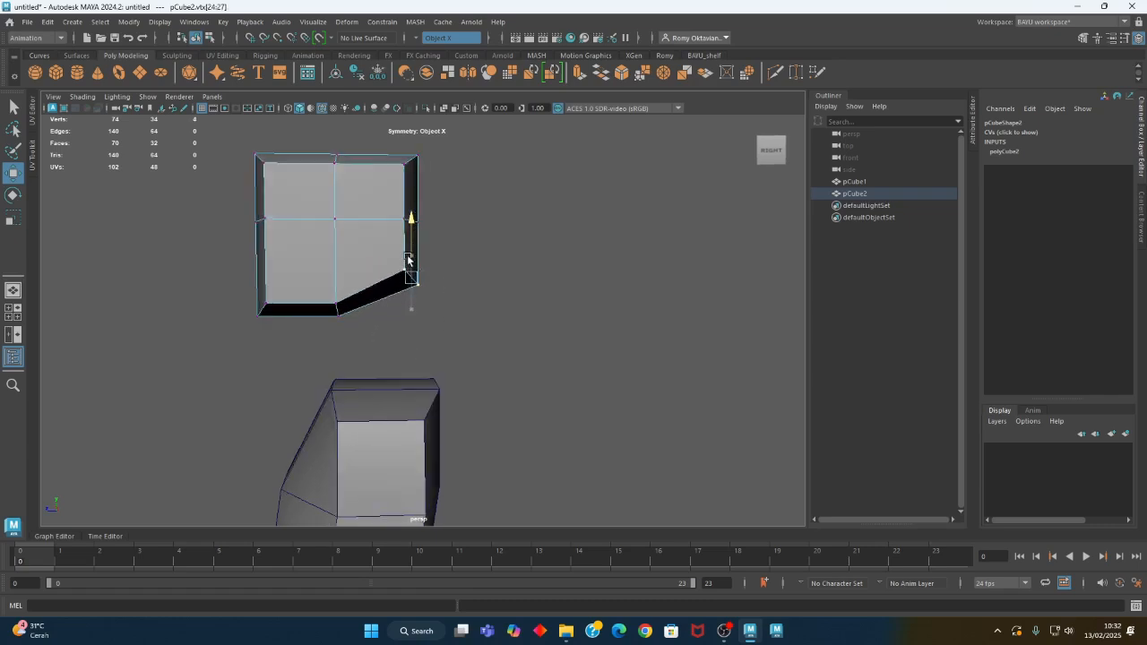
Select the head's outer side vertices and move them slightly inward along X with symmetry
{"action": "left_click_drag", "start_coordinate": [474, 297], "coordinate": [582, 353], "text": "alt"}
{"action": "left_click_drag", "start_coordinate": [568, 290], "coordinate": [513, 298], "text": "alt"}
{"action": "left_click_drag", "start_coordinate": [517, 165], "coordinate": [489, 383]}
{"action": "left_click_drag", "start_coordinate": [505, 285], "coordinate": [490, 284]}
Return the head to object mode and lower it to about 290.6 on Y
{"action": "left_click_drag", "start_coordinate": [535, 358], "coordinate": [570, 160], "text": "alt"}
{"action": "right_click_drag", "start_coordinate": [570, 160], "coordinate": [627, 146]}
{"action": "left_click", "coordinate": [335, 257]}
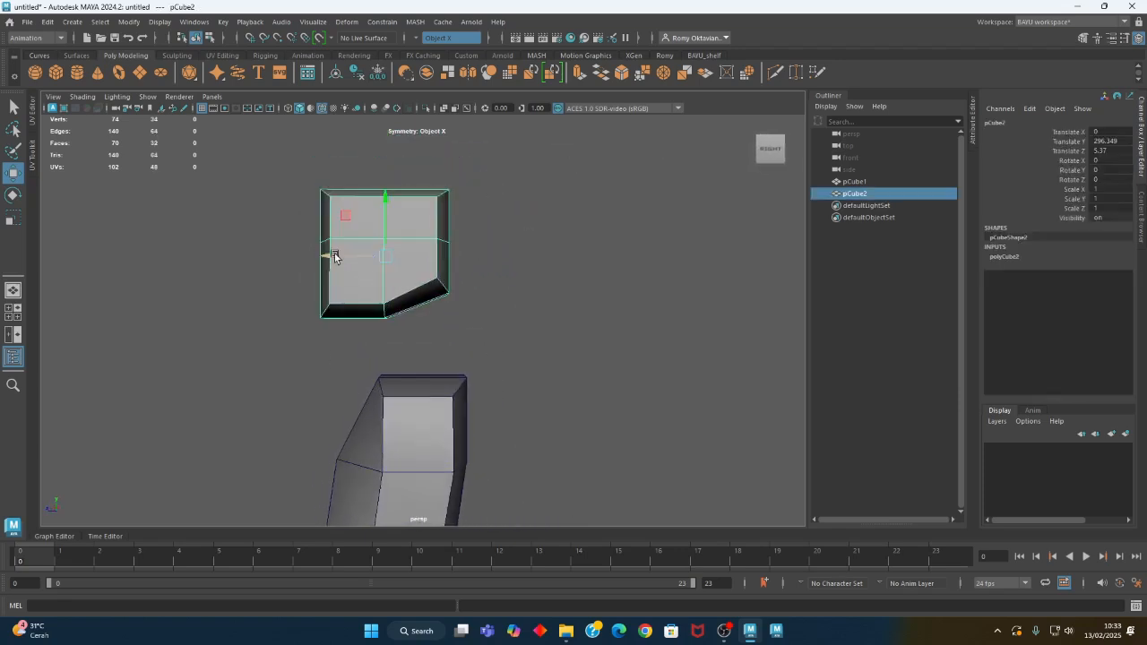
{"action": "left_click_drag", "start_coordinate": [385, 200], "coordinate": [384, 217]}
Select both the torso and head meshes and switch to the Modeling menu set
{"action": "left_click_drag", "start_coordinate": [404, 271], "coordinate": [415, 324], "text": "alt"}
{"action": "left_click_drag", "start_coordinate": [380, 245], "coordinate": [518, 394], "text": "alt"}
{"action": "left_click", "coordinate": [509, 386]}
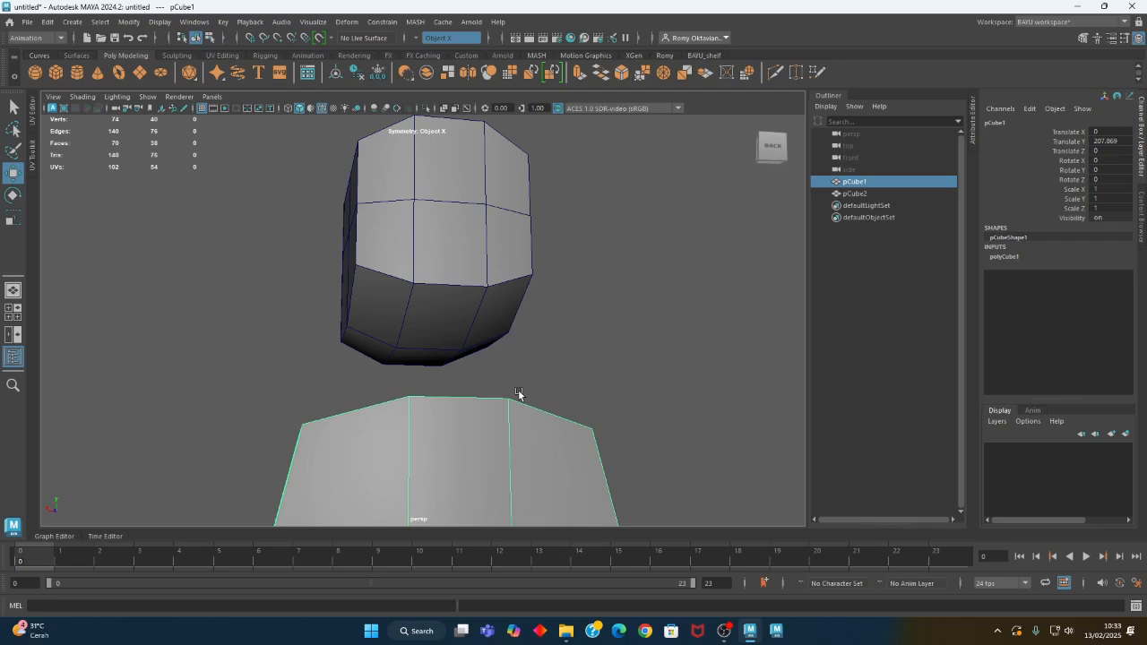
{"action": "left_click_drag", "start_coordinate": [494, 374], "coordinate": [425, 334], "text": "alt"}
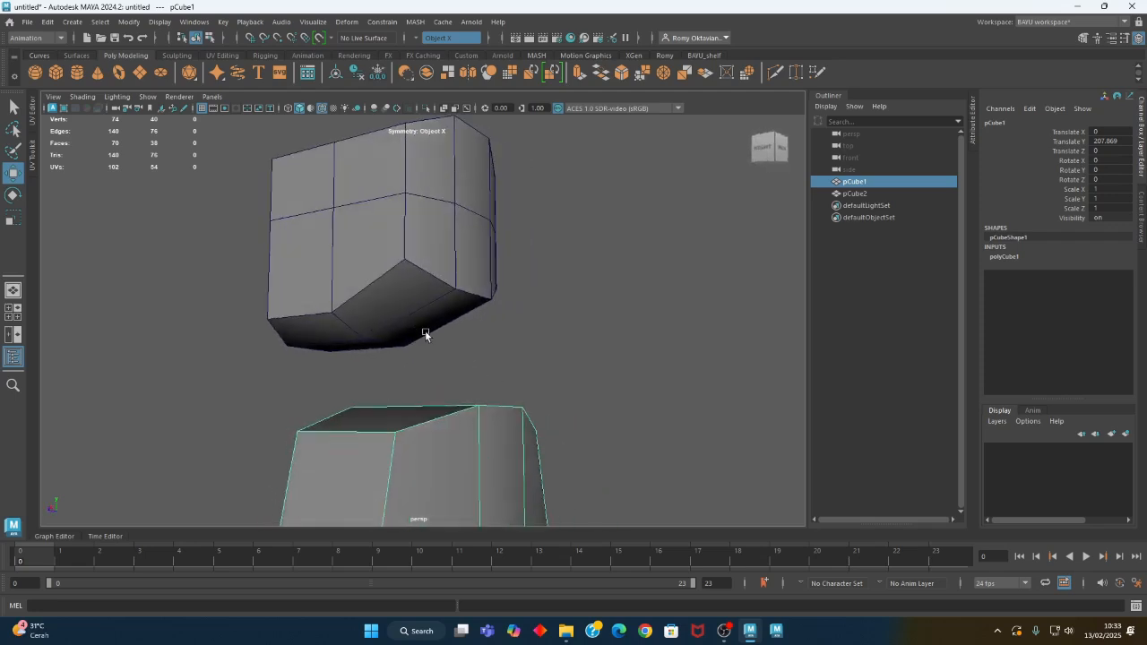
{"action": "left_click", "coordinate": [457, 279], "text": "shift"}
{"action": "left_click_drag", "start_coordinate": [524, 367], "coordinate": [399, 271], "text": "alt"}
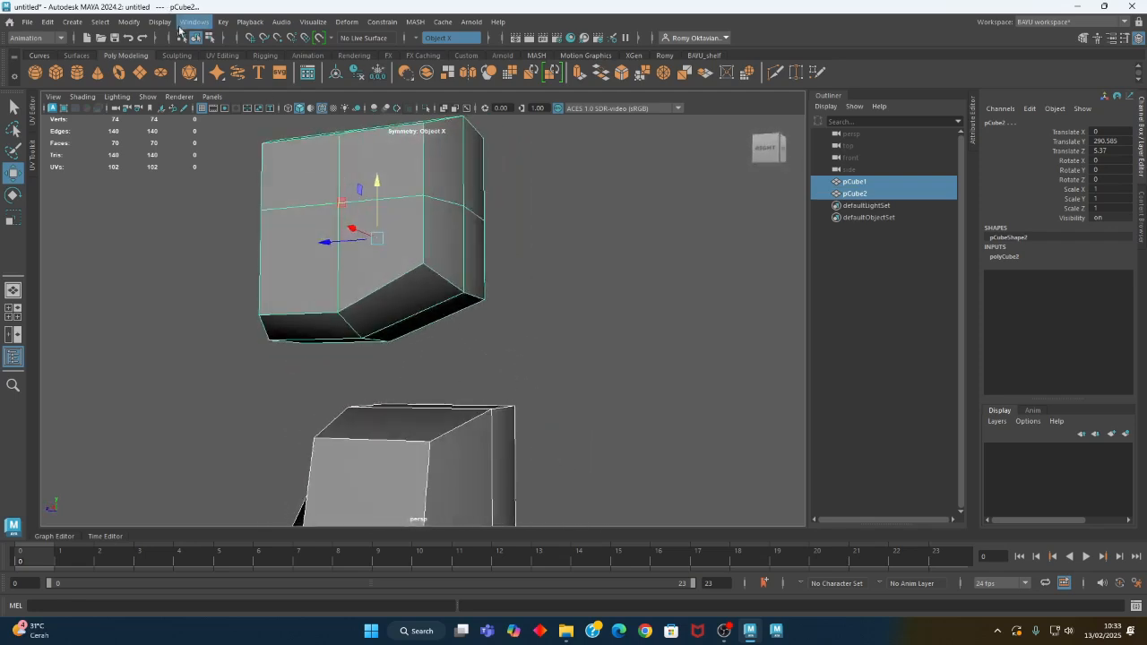
{"action": "left_click", "coordinate": [16, 41]}
{"action": "left_click", "coordinate": [28, 56]}
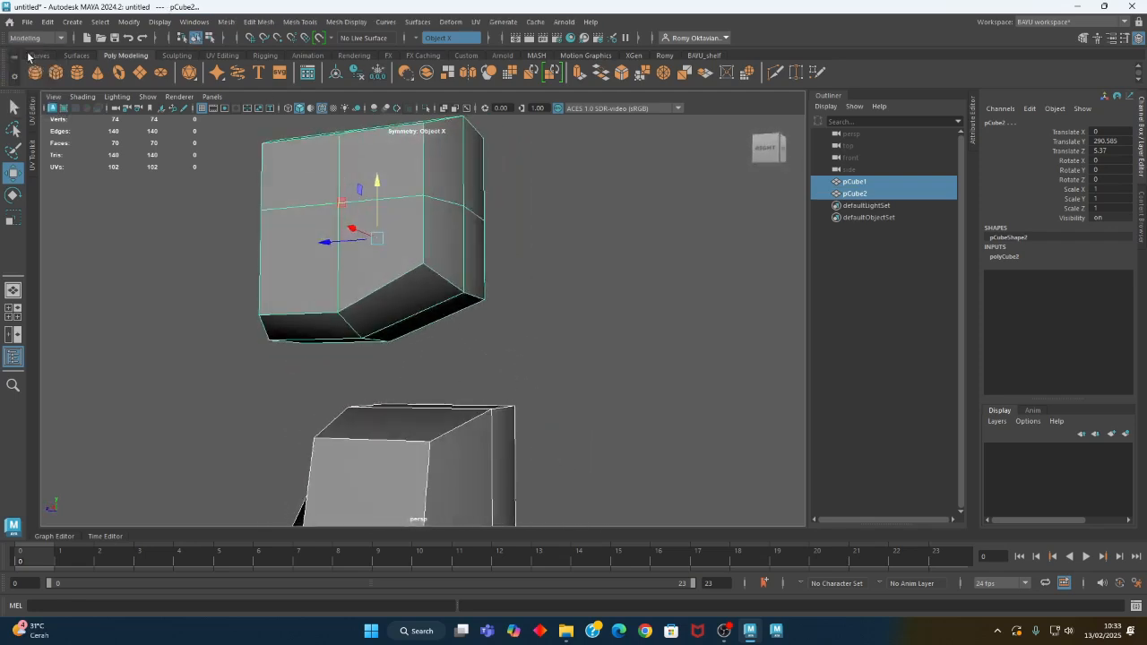
{"action": "left_click", "coordinate": [226, 22]}
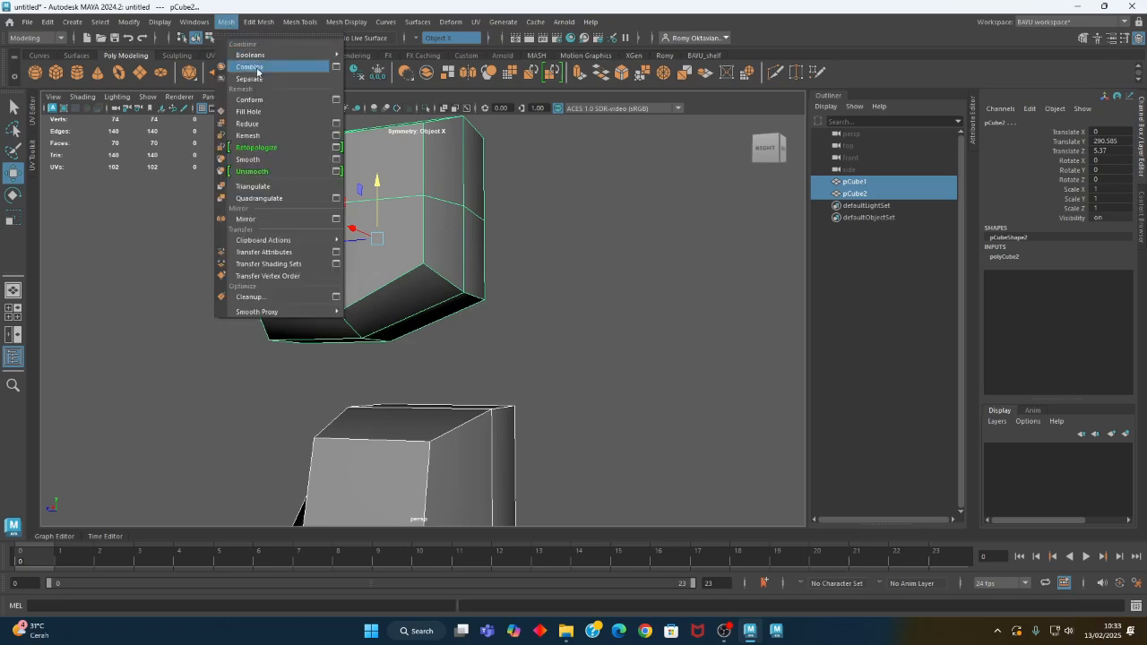
{"action": "left_click", "coordinate": [250, 67]}
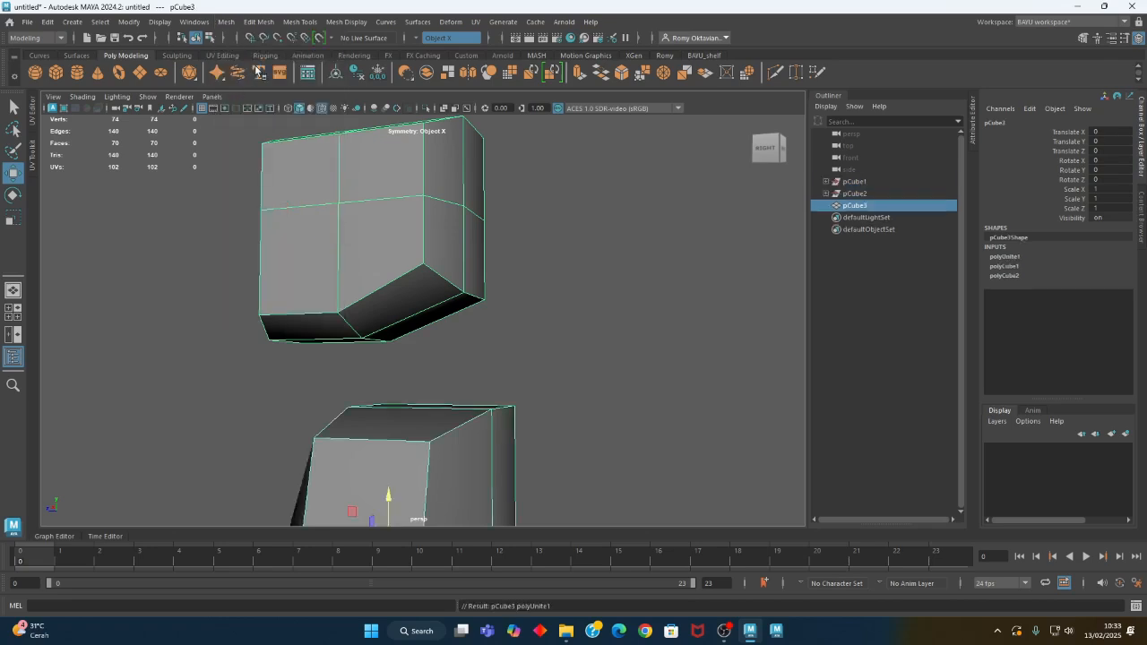
{"action": "key", "text": "ctrl+z"}
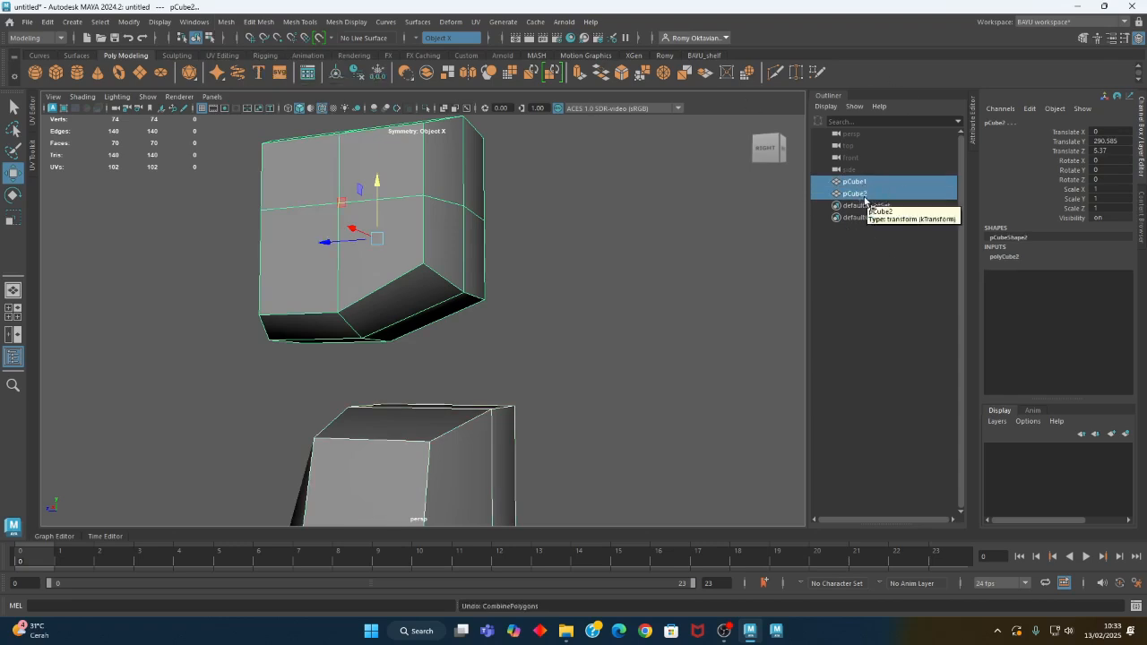
Combine the selected torso and head meshes into a single mesh
{"action": "left_click", "coordinate": [226, 21]}
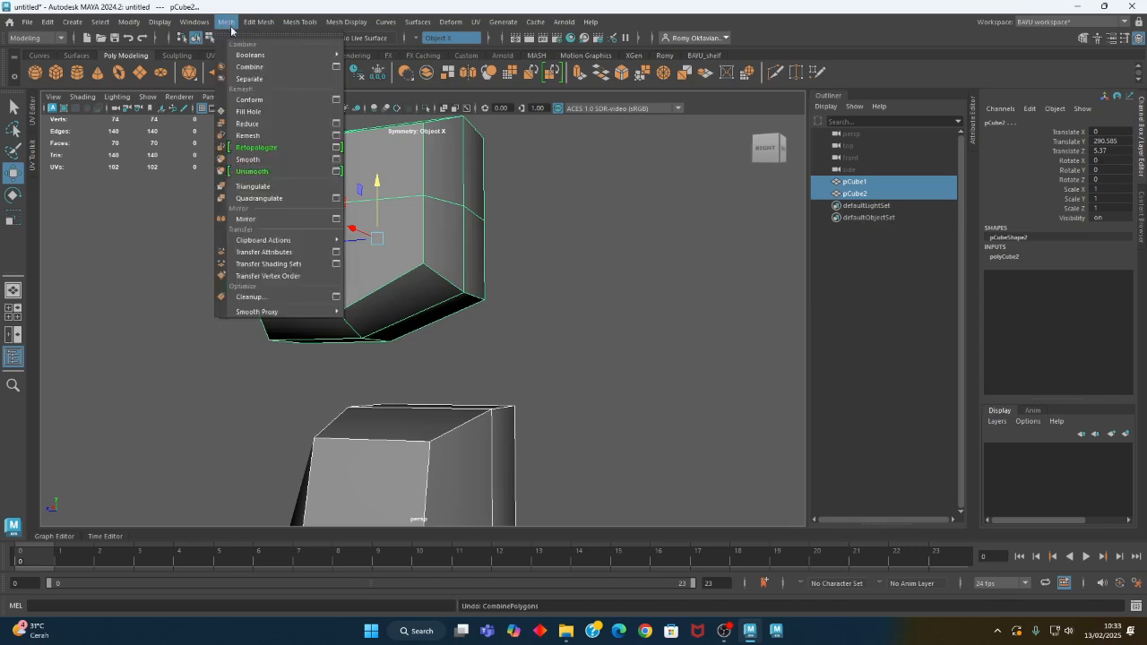
{"action": "left_click", "coordinate": [266, 66]}
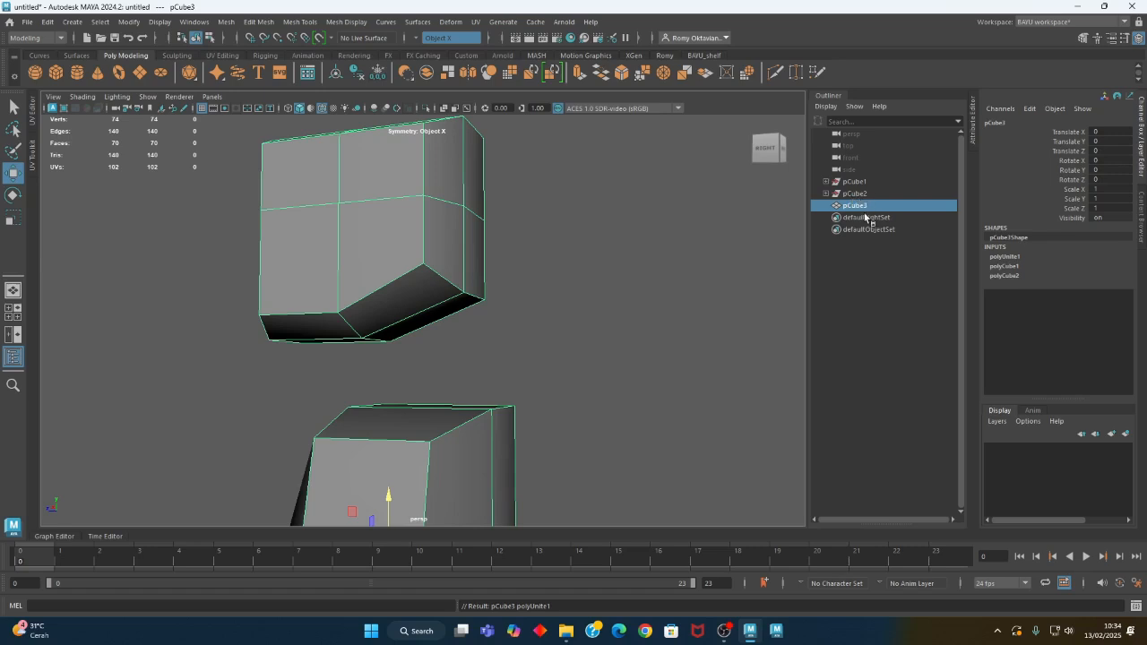
Delete the back middle face on the head's underside and the facing middle face on top of the torso
{"action": "left_click_drag", "start_coordinate": [461, 404], "coordinate": [430, 358], "text": "alt"}
{"action": "right_click_drag", "start_coordinate": [431, 358], "coordinate": [532, 348], "text": "alt"}
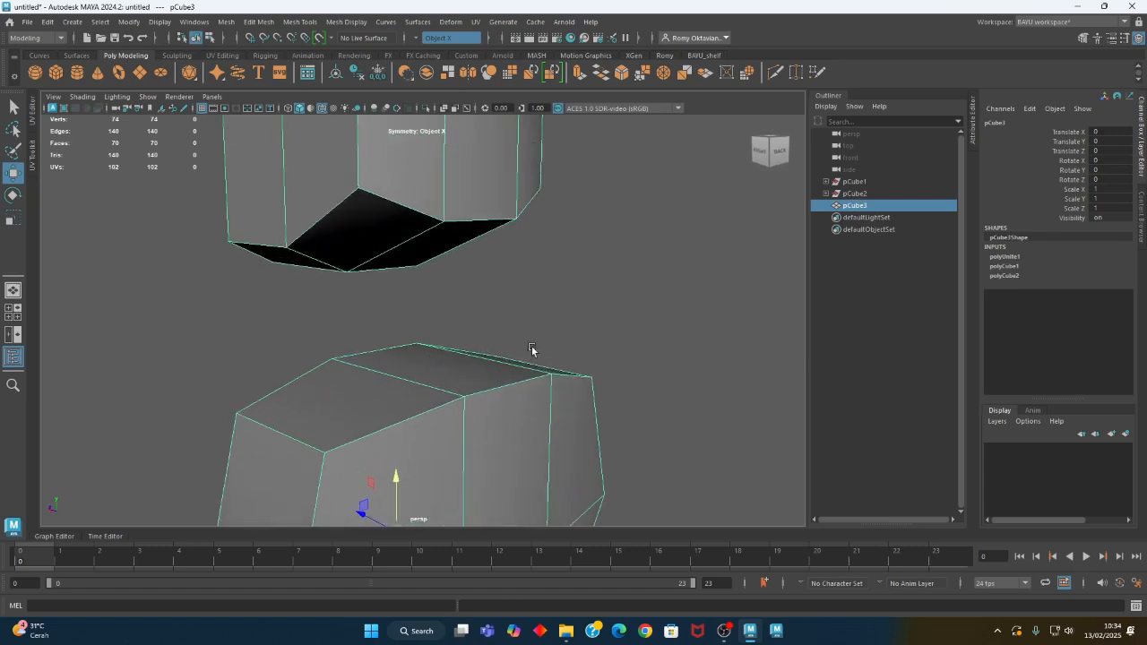
{"action": "left_click_drag", "start_coordinate": [533, 349], "coordinate": [509, 338], "text": "alt"}
{"action": "left_click_drag", "start_coordinate": [445, 312], "coordinate": [571, 356], "text": "alt"}
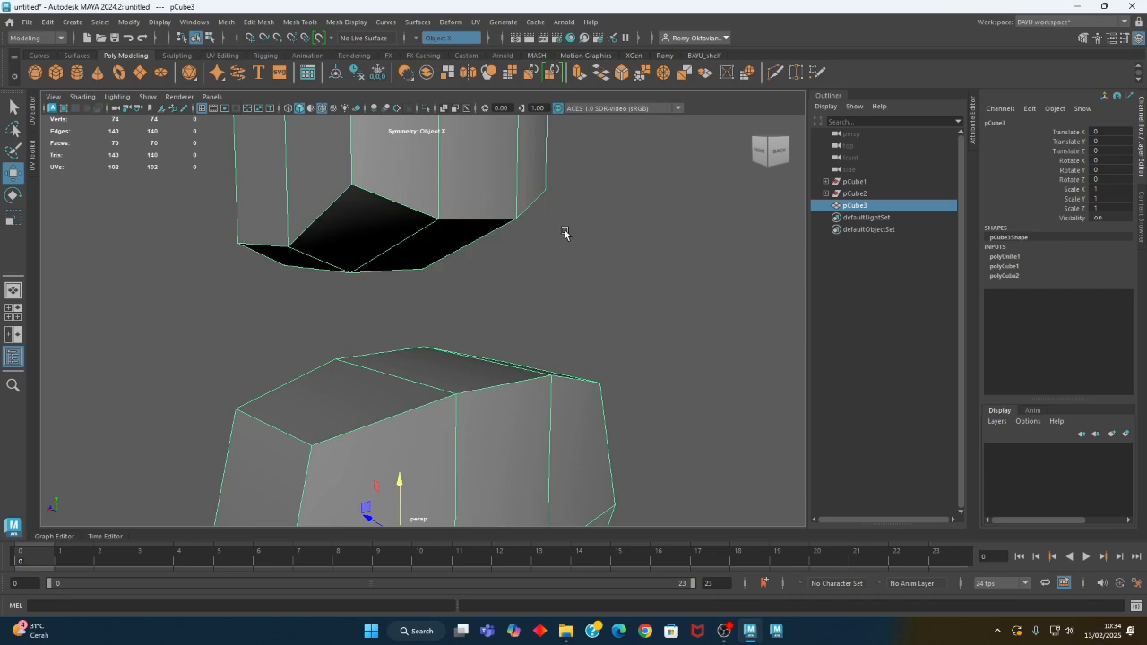
{"action": "left_click_drag", "start_coordinate": [534, 306], "coordinate": [507, 313], "text": "alt"}
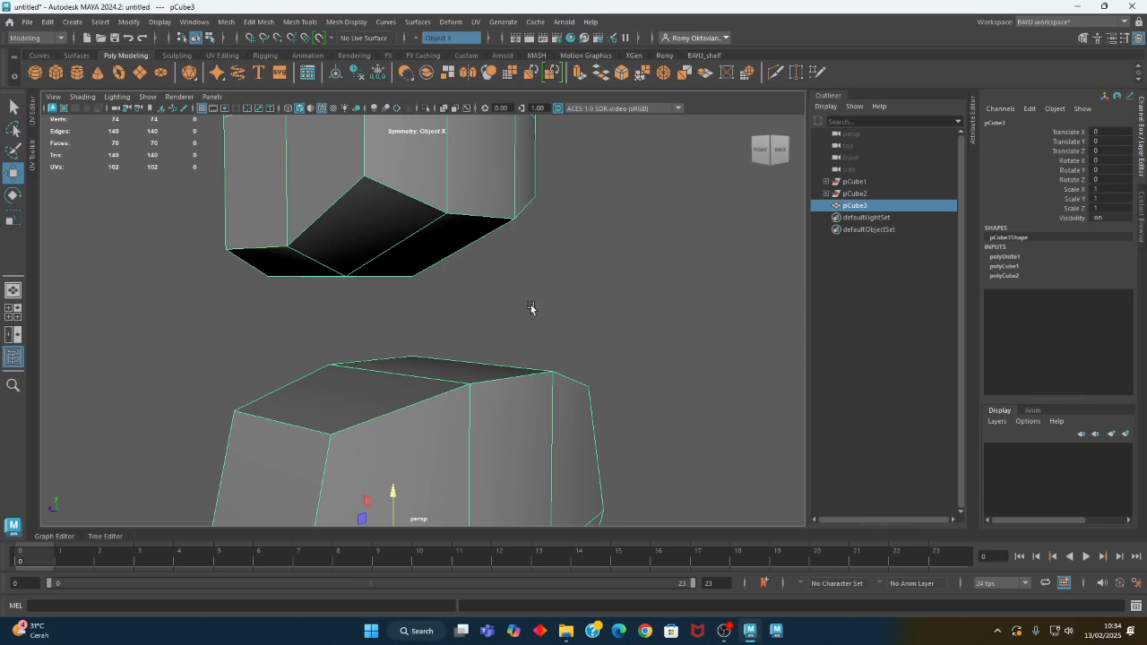
{"action": "left_click_drag", "start_coordinate": [530, 308], "coordinate": [522, 307], "text": "alt"}
{"action": "left_click_drag", "start_coordinate": [597, 239], "coordinate": [594, 249], "text": "alt"}
{"action": "right_click_drag", "start_coordinate": [618, 190], "coordinate": [618, 215]}
{"action": "left_click", "coordinate": [435, 260]}
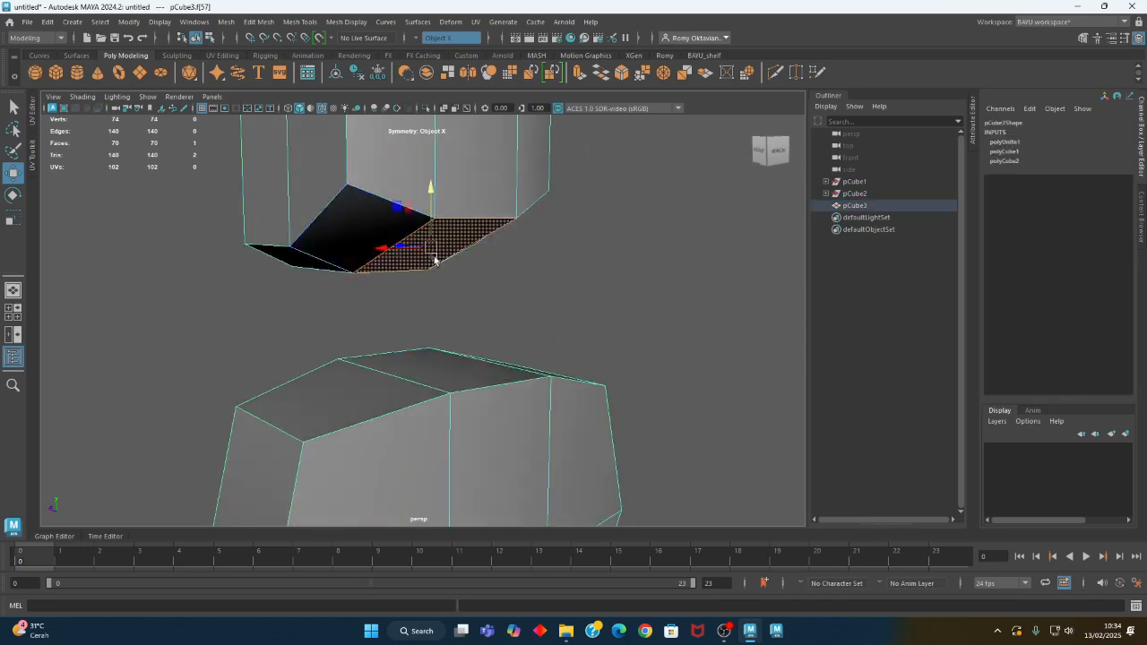
{"action": "left_click", "coordinate": [442, 374], "text": "shift"}
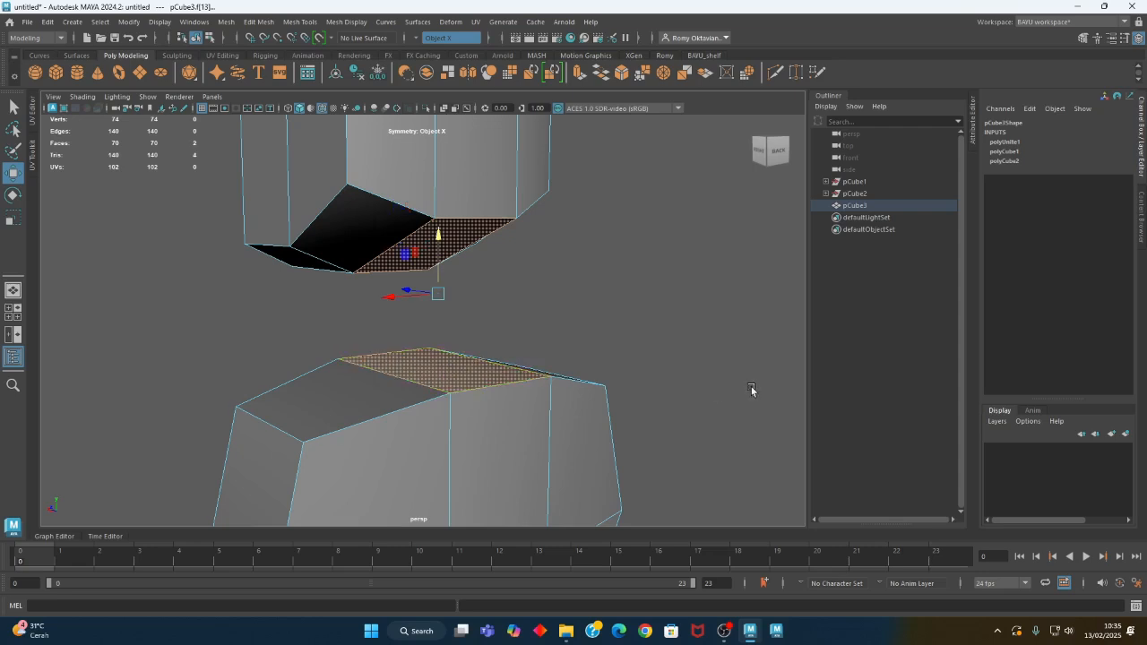
{"action": "left_click", "coordinate": [259, 21]}
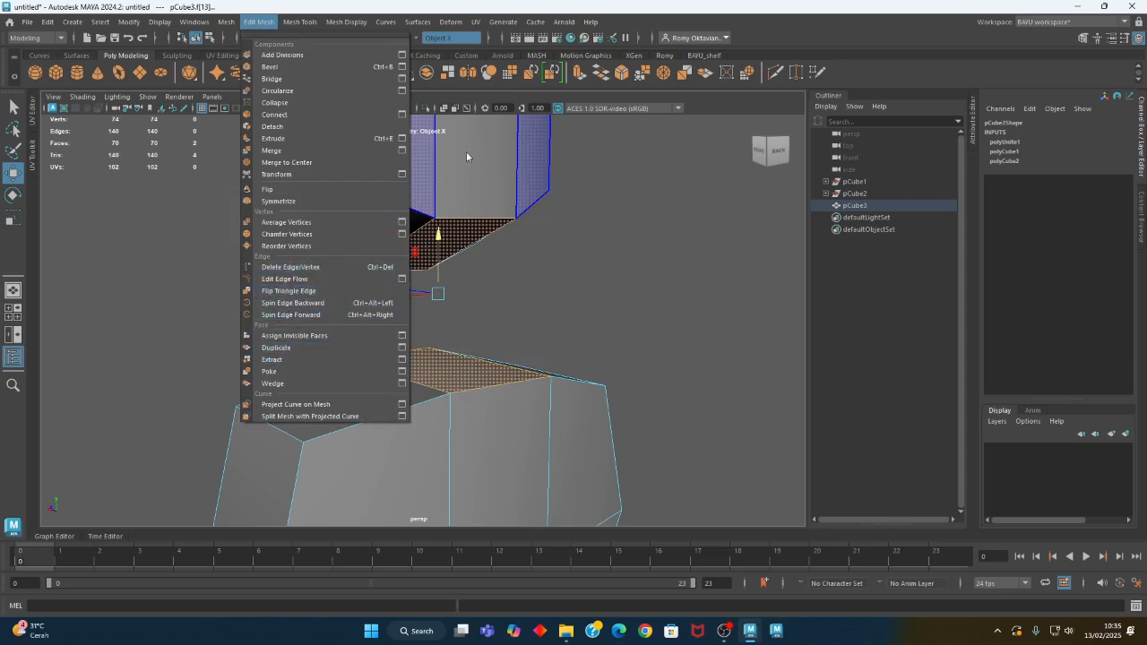
{"action": "left_click", "coordinate": [820, 34]}
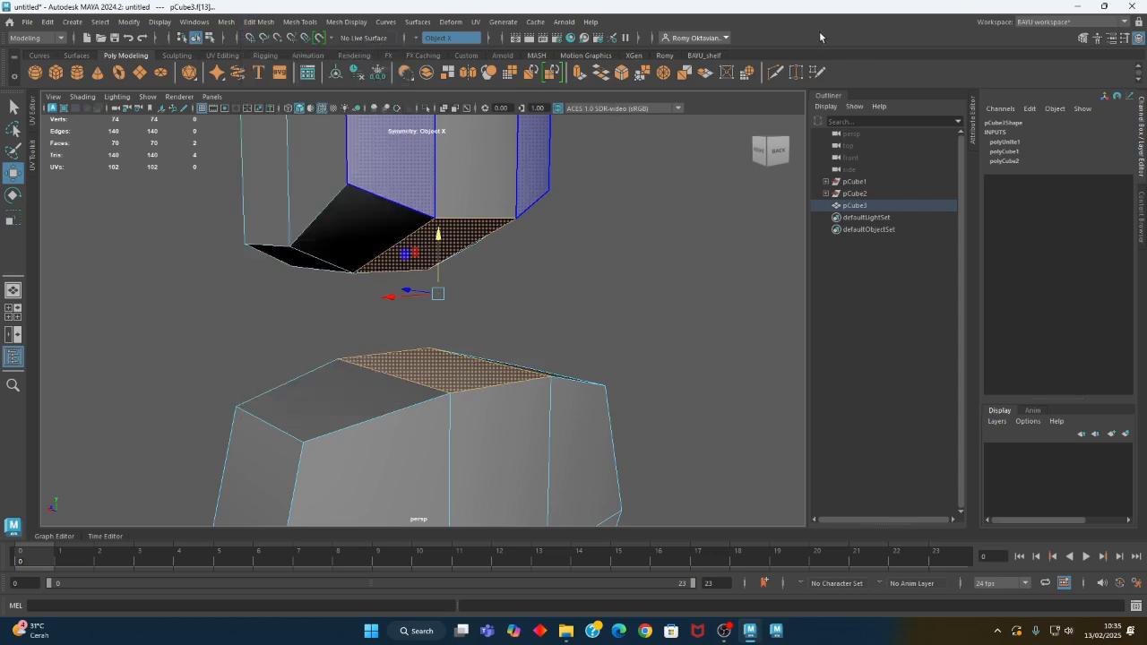
{"action": "key", "text": "Delete"}
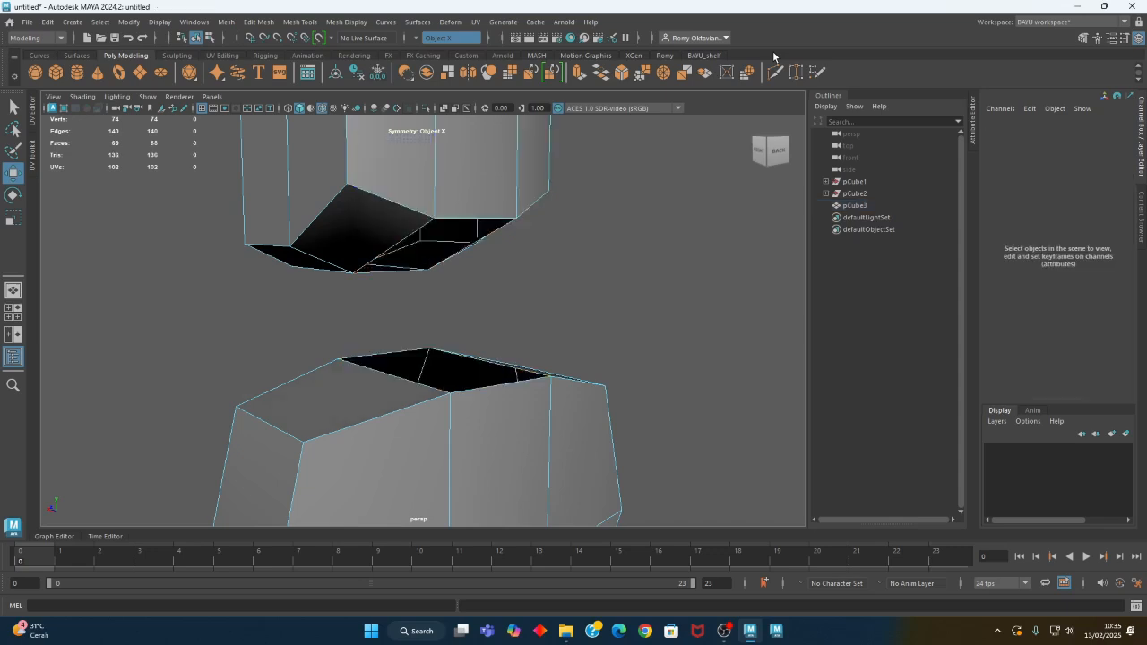
Bridge the border edges of the hole under the head to those on top of the torso to form the neck
{"action": "left_click_drag", "start_coordinate": [447, 236], "coordinate": [430, 303], "text": "alt"}
{"action": "right_click_drag", "start_coordinate": [596, 218], "coordinate": [598, 191]}
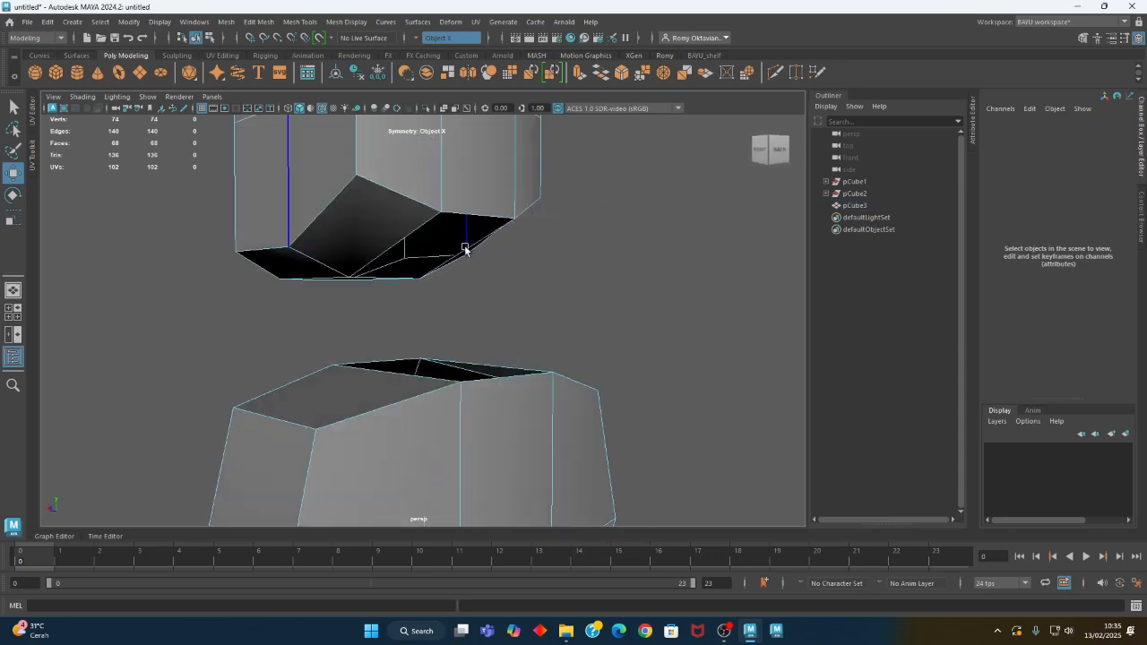
{"action": "left_click_drag", "start_coordinate": [466, 247], "coordinate": [460, 218], "text": "alt"}
{"action": "left_click", "coordinate": [461, 216]}
{"action": "key", "text": "ctrl+z"}
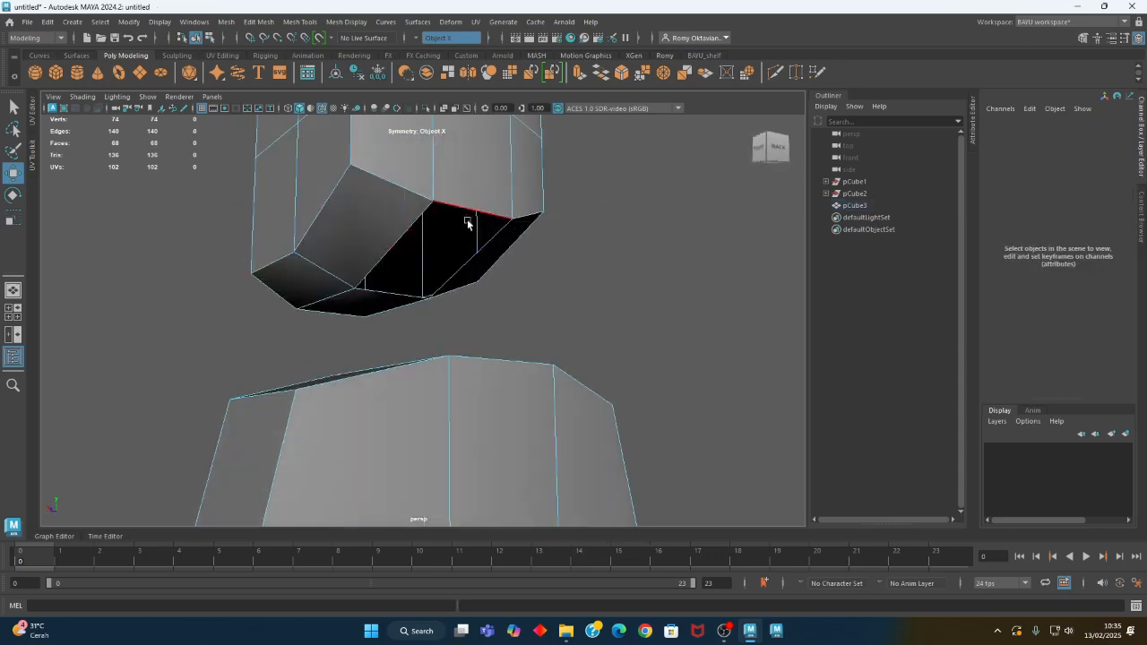
{"action": "left_click_drag", "start_coordinate": [541, 294], "coordinate": [516, 295], "text": "alt"}
{"action": "double_click", "coordinate": [461, 205]}
{"action": "left_click_drag", "start_coordinate": [460, 205], "coordinate": [565, 381], "text": "alt"}
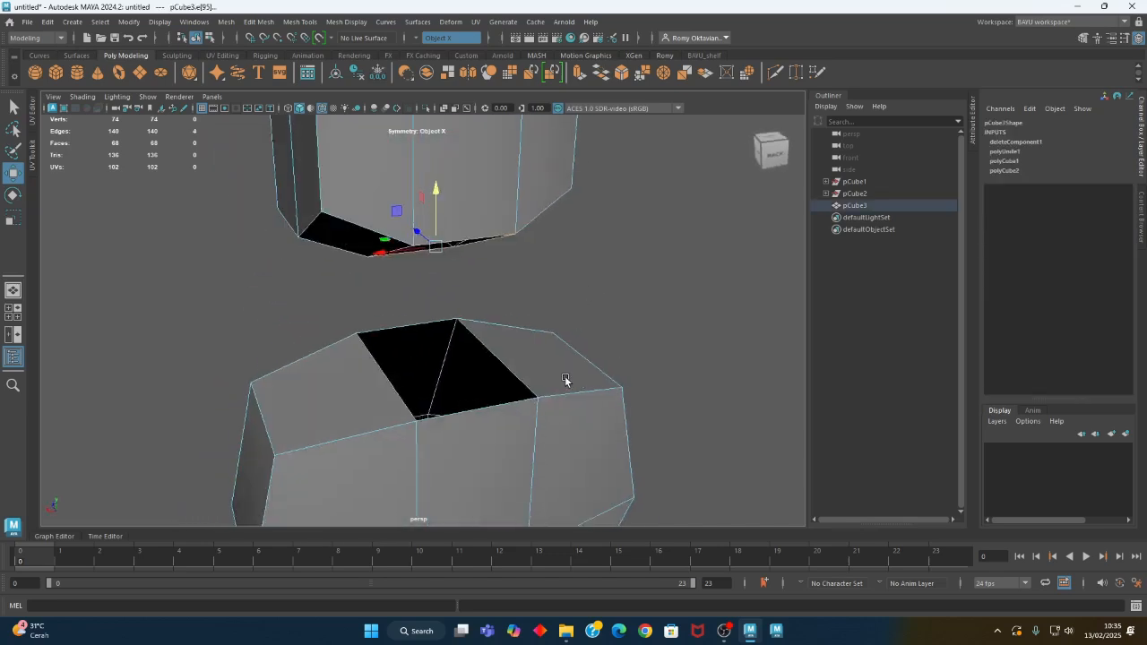
{"action": "double_click", "coordinate": [491, 404], "text": "shift"}
{"action": "left_click_drag", "start_coordinate": [528, 432], "coordinate": [554, 420], "text": "alt"}
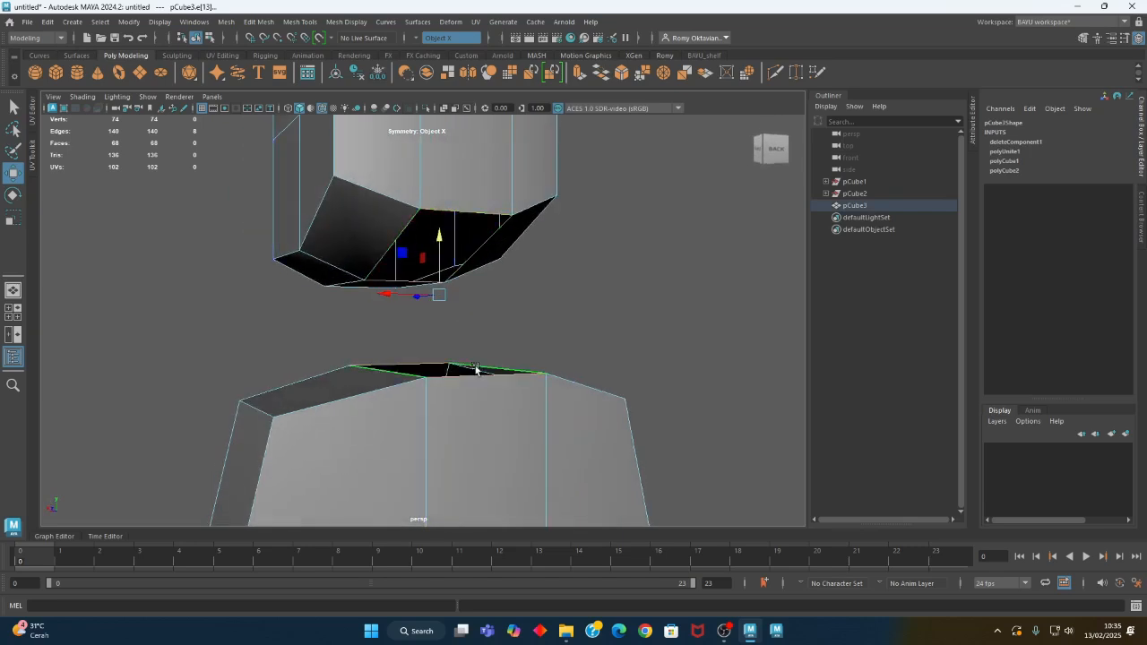
{"action": "left_click", "coordinate": [261, 22]}
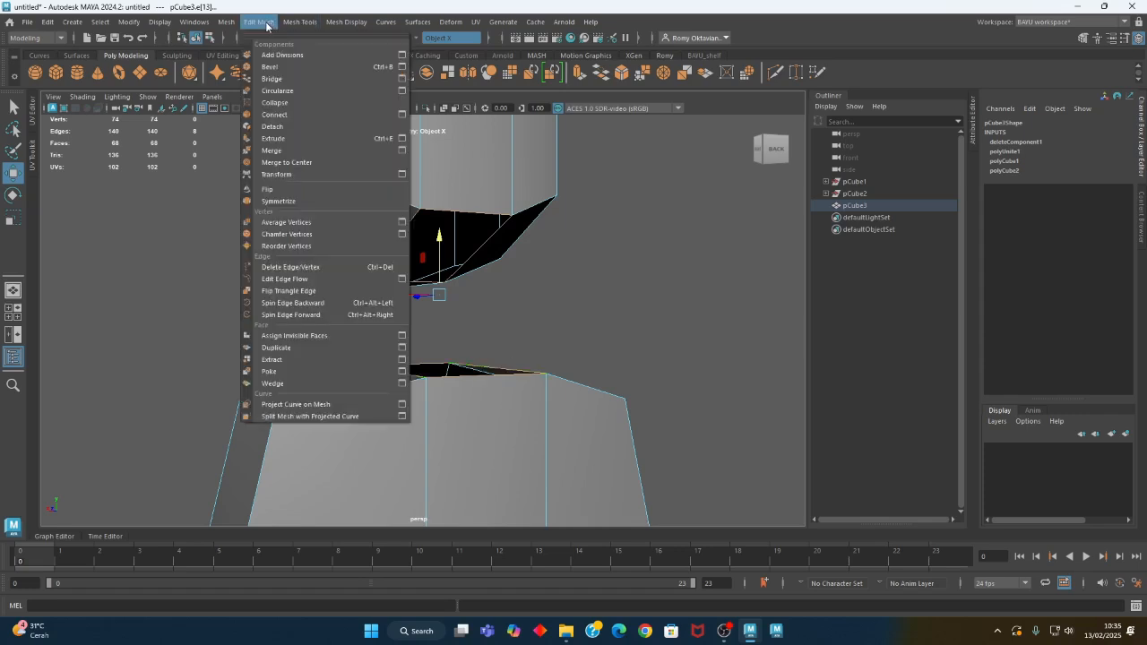
{"action": "left_click", "coordinate": [288, 82]}
{"action": "left_click_drag", "start_coordinate": [461, 325], "coordinate": [489, 409], "text": "alt"}
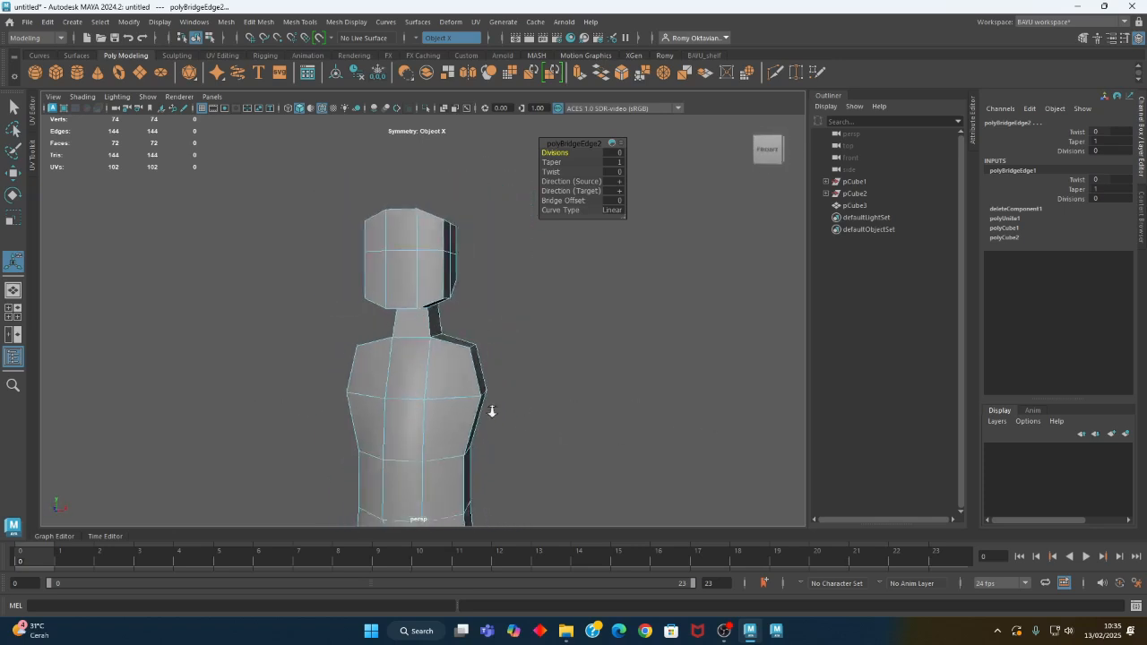
Examine the bridged neck and the body's proportions from the front, side and three-quarter views
{"action": "scroll", "coordinate": [416, 439], "scroll_direction": "down", "scroll_amount": 3}
{"action": "left_click_drag", "start_coordinate": [417, 439], "coordinate": [384, 437], "text": "alt"}
{"action": "middle_click_drag", "start_coordinate": [383, 437], "coordinate": [341, 402], "text": "alt"}
{"action": "right_click_drag", "start_coordinate": [340, 401], "coordinate": [511, 419], "text": "alt"}
{"action": "left_click_drag", "start_coordinate": [511, 420], "coordinate": [505, 428], "text": "alt"}
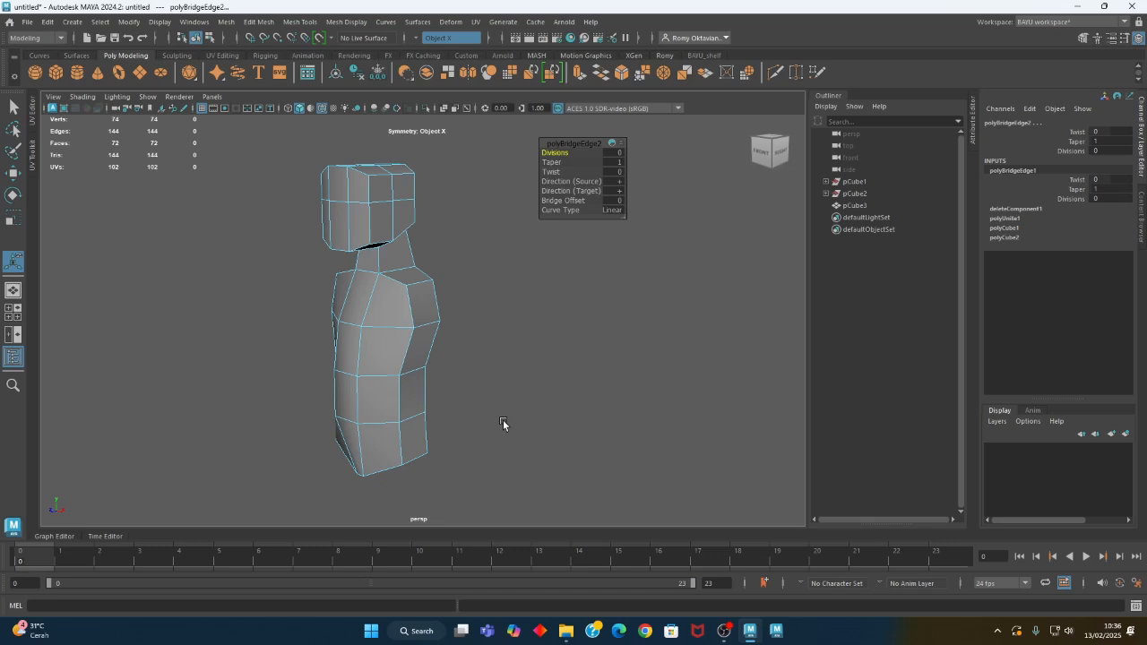
{"action": "left_click_drag", "start_coordinate": [385, 242], "coordinate": [481, 315], "text": "alt"}
{"action": "middle_click_drag", "start_coordinate": [525, 445], "coordinate": [506, 369], "text": "alt"}
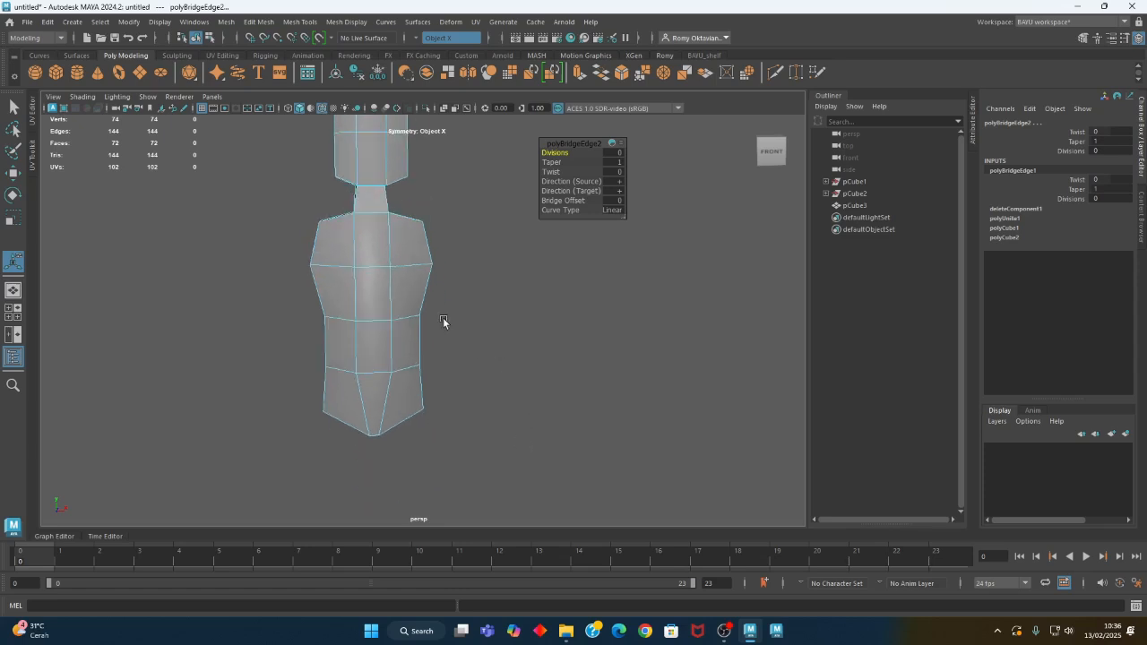
{"action": "left_click_drag", "start_coordinate": [466, 320], "coordinate": [385, 355], "text": "alt"}
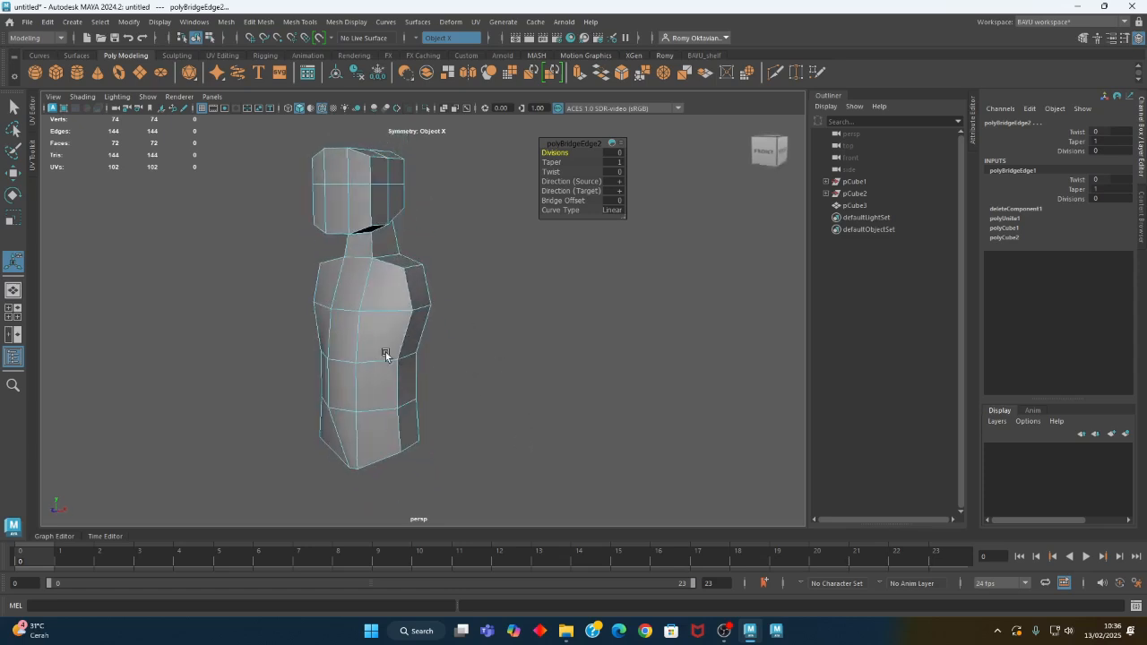
{"action": "left_click_drag", "start_coordinate": [353, 399], "coordinate": [362, 354], "text": "alt"}
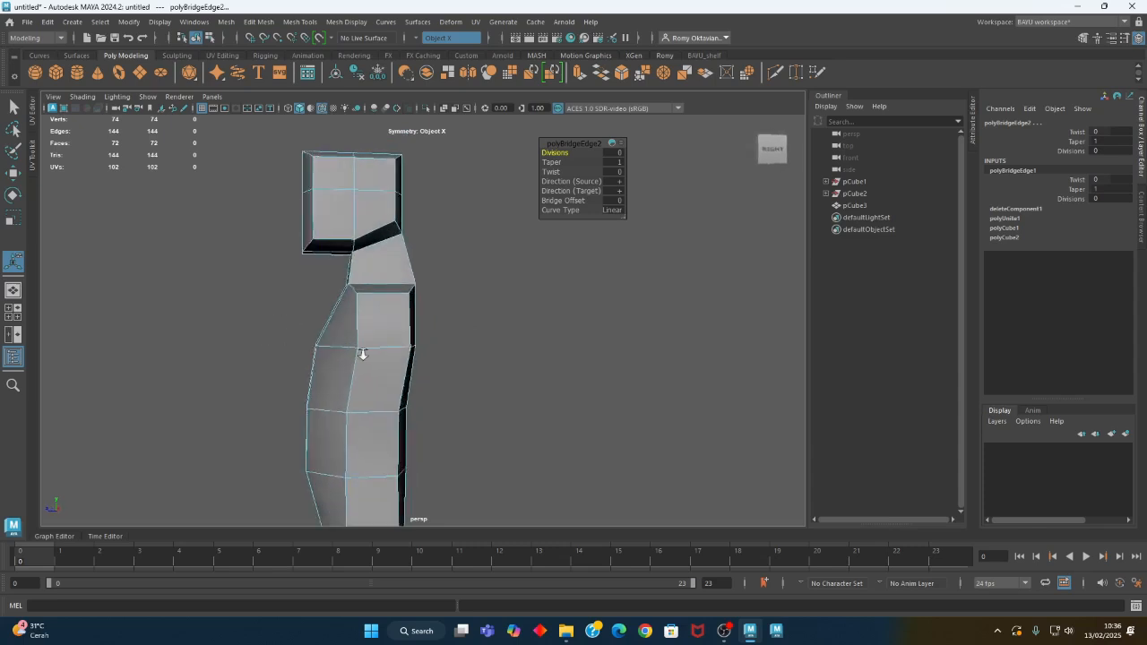
In wireframe display, move the four front vertices along the top edge of the torso slightly backward
{"action": "scroll", "coordinate": [363, 353], "scroll_direction": "up", "scroll_amount": 3}
{"action": "middle_click_drag", "start_coordinate": [356, 265], "coordinate": [373, 278], "text": "alt"}
{"action": "key", "text": "4"}
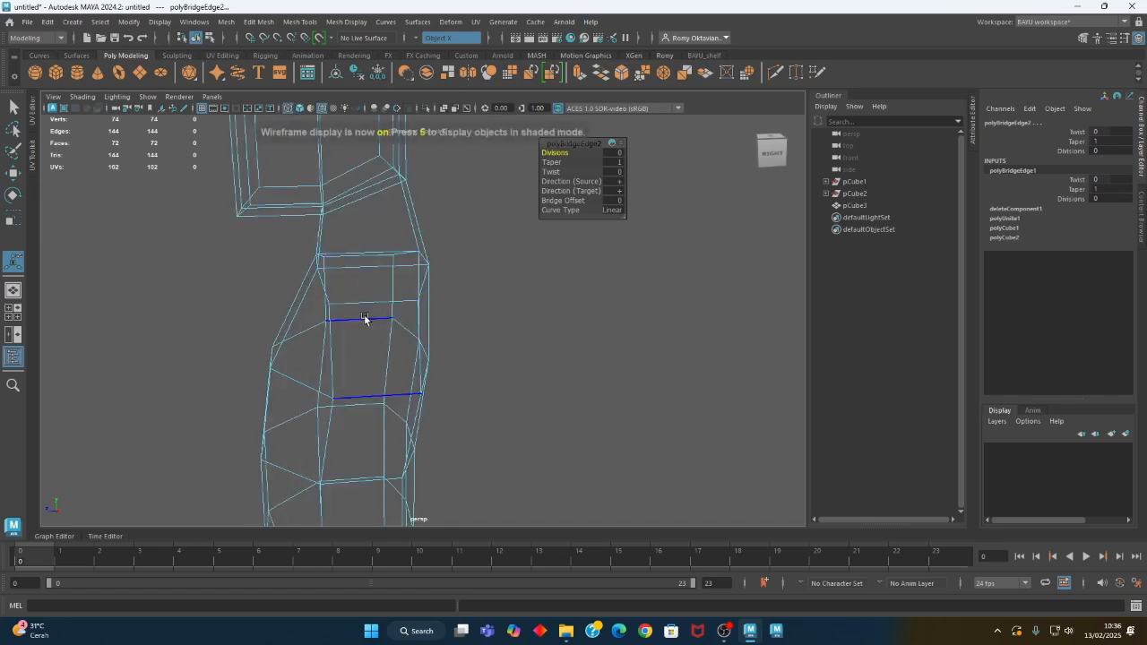
{"action": "left_click_drag", "start_coordinate": [363, 316], "coordinate": [350, 312], "text": "alt"}
{"action": "right_click_drag", "start_coordinate": [145, 250], "coordinate": [112, 256]}
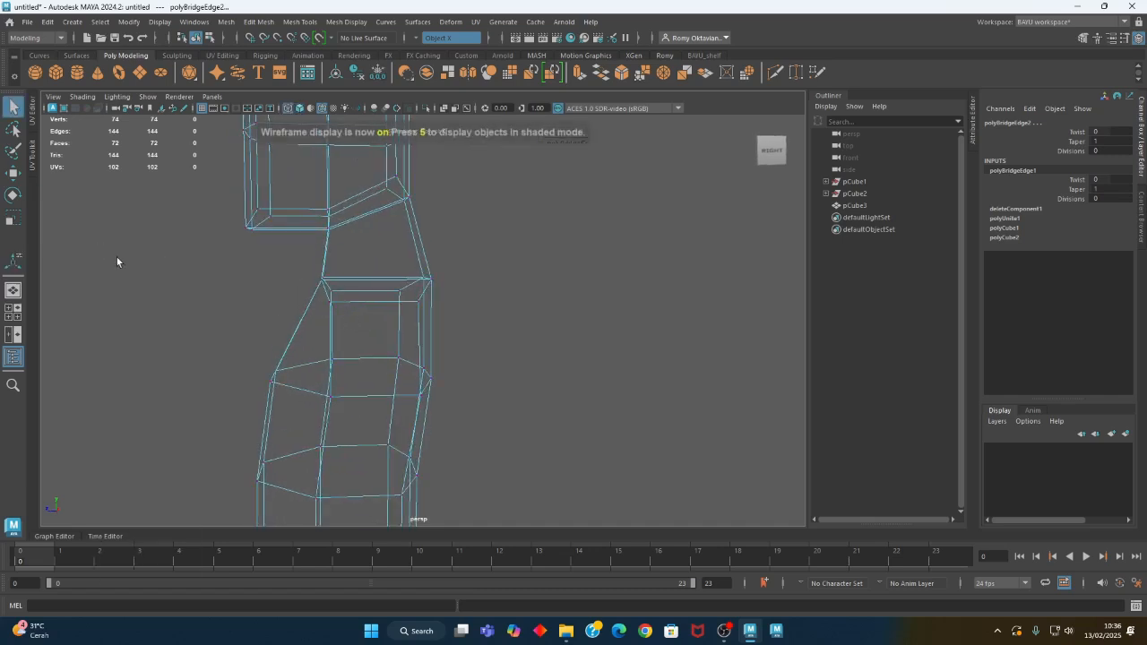
{"action": "left_click_drag", "start_coordinate": [288, 246], "coordinate": [376, 325]}
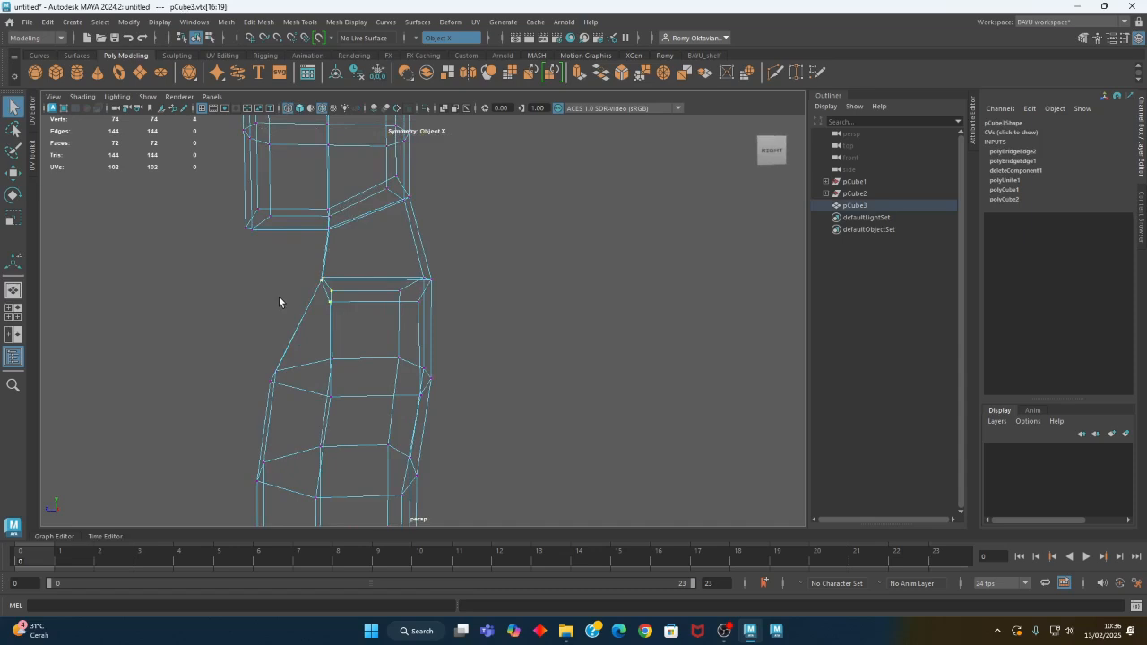
{"action": "key", "text": "w"}
{"action": "left_click_drag", "start_coordinate": [270, 284], "coordinate": [295, 287]}
{"action": "left_click_drag", "start_coordinate": [349, 371], "coordinate": [463, 370], "text": "alt"}
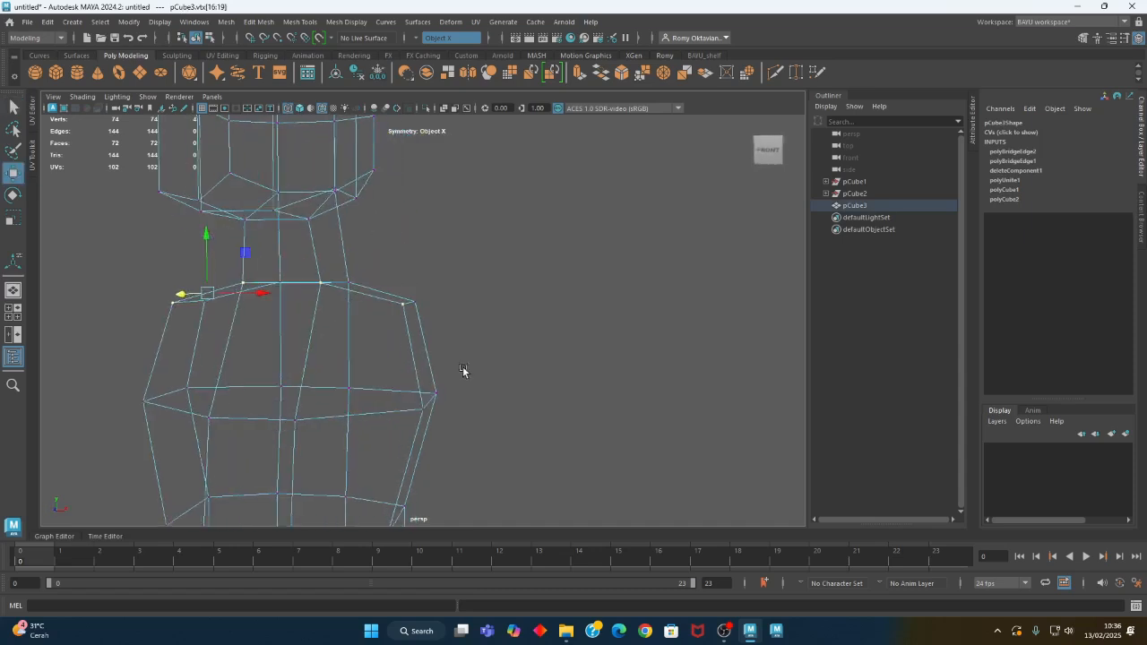
Lower the two front neck-base vertices and move the mid-height vertices at the back of the head backward
{"action": "left_click", "coordinate": [318, 286]}
{"action": "left_click_drag", "start_coordinate": [358, 287], "coordinate": [312, 288], "text": "alt"}
{"action": "left_click_drag", "start_coordinate": [421, 343], "coordinate": [454, 259], "text": "alt"}
{"action": "left_click_drag", "start_coordinate": [437, 212], "coordinate": [367, 235]}
{"action": "left_click_drag", "start_coordinate": [368, 320], "coordinate": [375, 317], "text": "alt"}
Move the head's middle column of vertices backward and raise the middle vertices at the crown
{"action": "left_click_drag", "start_coordinate": [307, 146], "coordinate": [371, 352]}
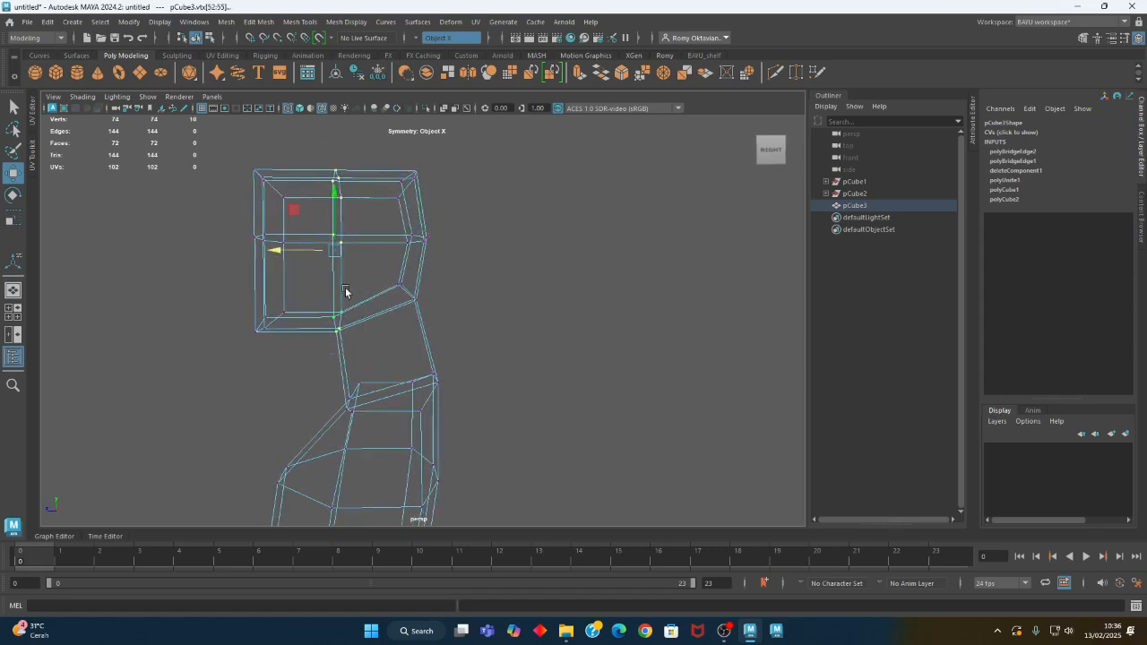
{"action": "left_click_drag", "start_coordinate": [306, 252], "coordinate": [323, 254]}
{"action": "left_click_drag", "start_coordinate": [333, 151], "coordinate": [391, 224]}
{"action": "left_click_drag", "start_coordinate": [348, 150], "coordinate": [346, 140]}
Lower the front chin vertices to slope the jaw and adjust the depth of the forehead vertices
{"action": "left_click_drag", "start_coordinate": [357, 292], "coordinate": [343, 295], "text": "alt"}
{"action": "left_click_drag", "start_coordinate": [205, 301], "coordinate": [250, 364]}
{"action": "middle_click_drag", "start_coordinate": [212, 291], "coordinate": [215, 311]}
{"action": "left_click_drag", "start_coordinate": [296, 248], "coordinate": [234, 221]}
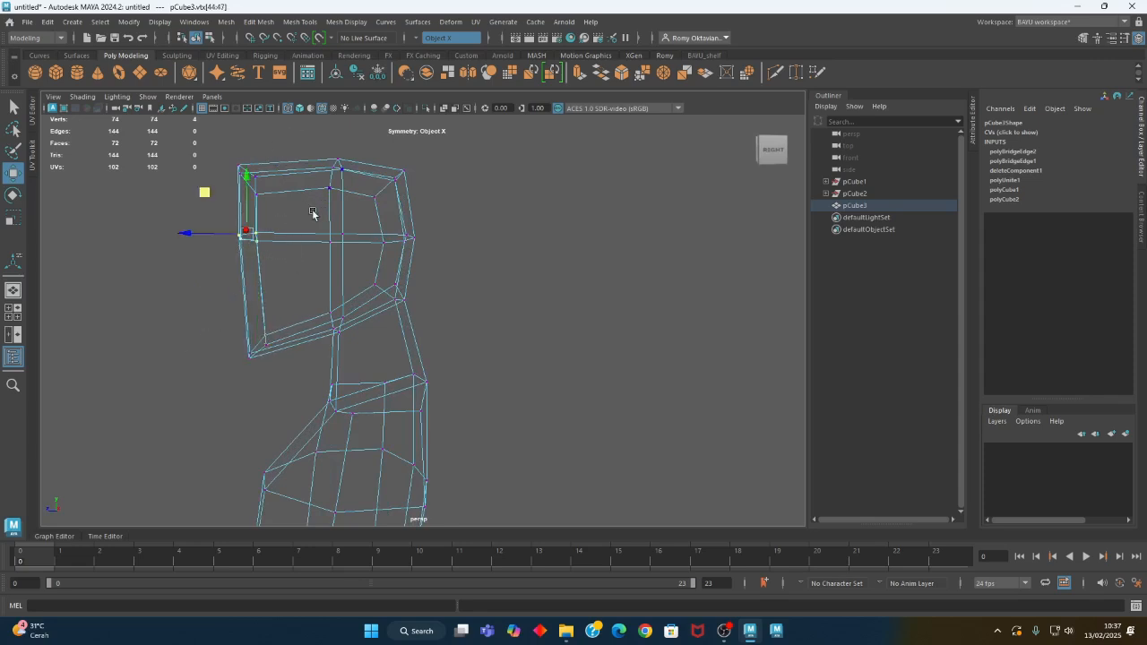
{"action": "left_click_drag", "start_coordinate": [207, 143], "coordinate": [265, 179]}
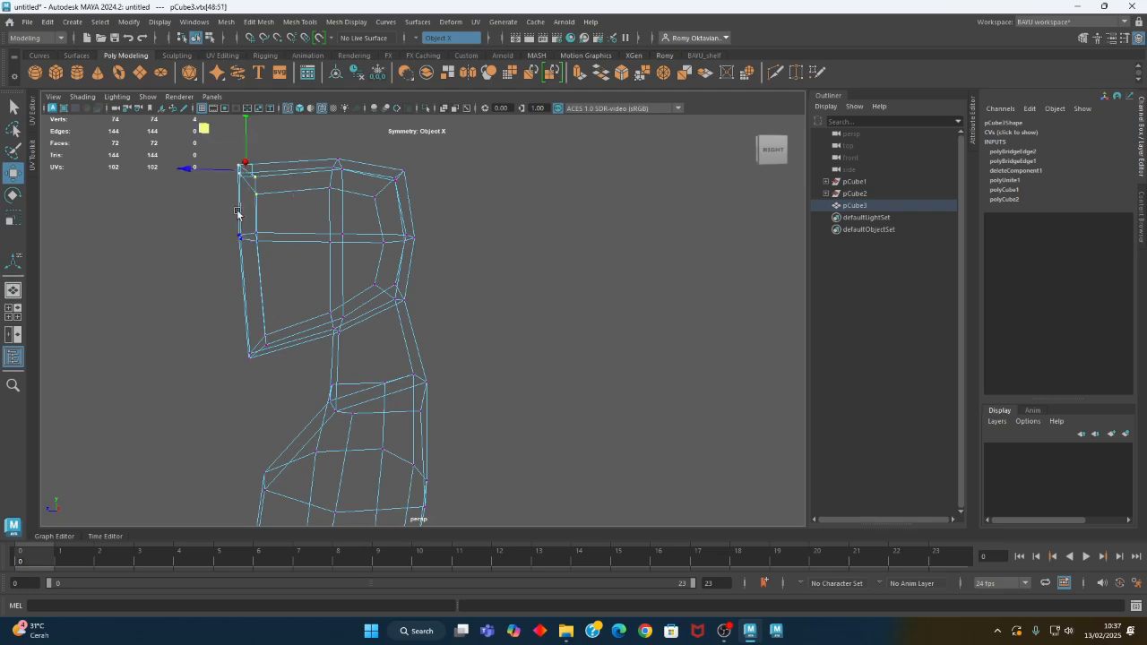
{"action": "left_click", "coordinate": [191, 170]}
{"action": "left_click_drag", "start_coordinate": [212, 127], "coordinate": [304, 312]}
{"action": "middle_click_drag", "start_coordinate": [388, 307], "coordinate": [387, 295], "text": "alt"}
{"action": "middle_click_drag", "start_coordinate": [473, 323], "coordinate": [548, 275], "text": "alt"}
{"action": "left_click_drag", "start_coordinate": [481, 313], "coordinate": [414, 359], "text": "alt"}
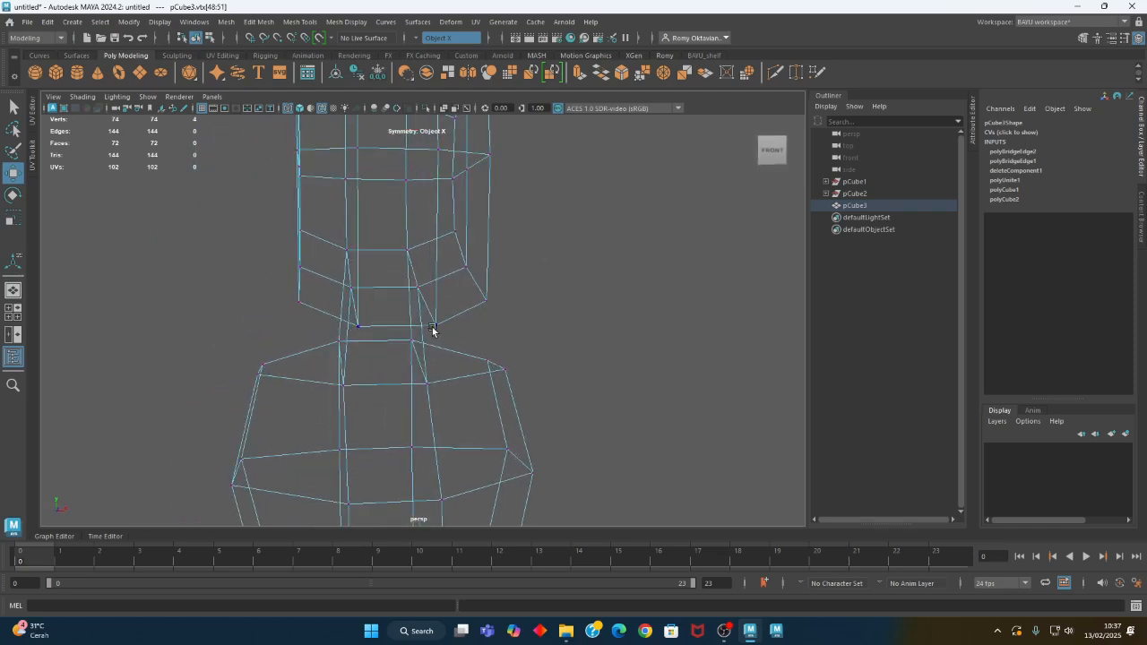
Narrow the chin by moving its front vertices inward and pull in the front jaw-corner vertices
{"action": "left_click", "coordinate": [432, 327]}
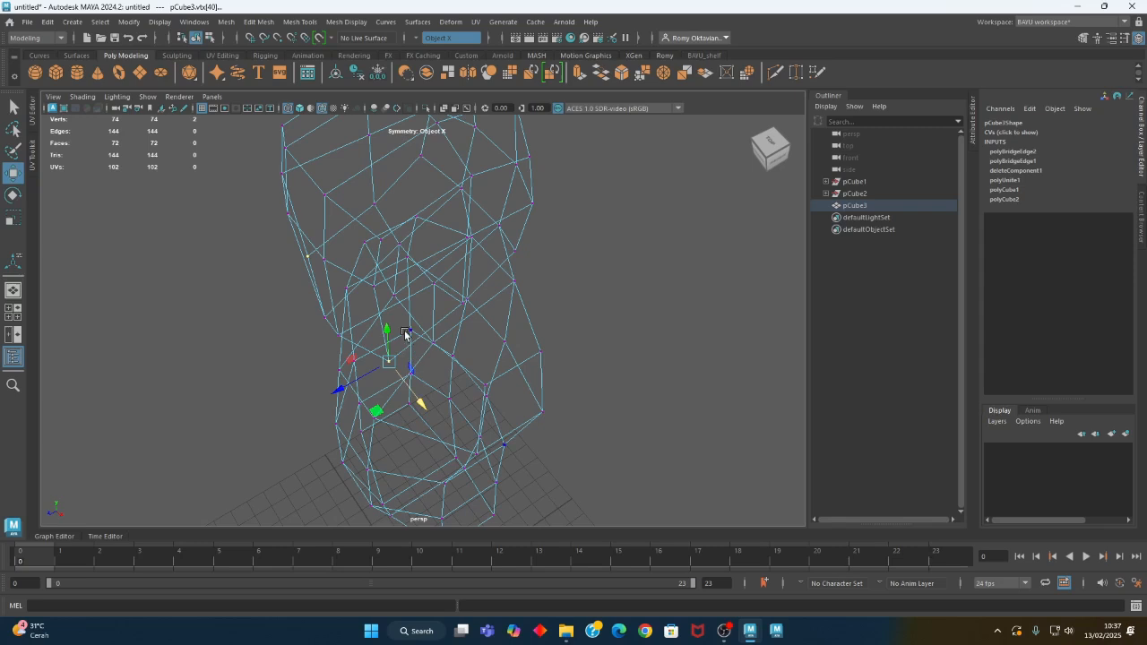
{"action": "left_click_drag", "start_coordinate": [399, 327], "coordinate": [367, 341], "text": "alt"}
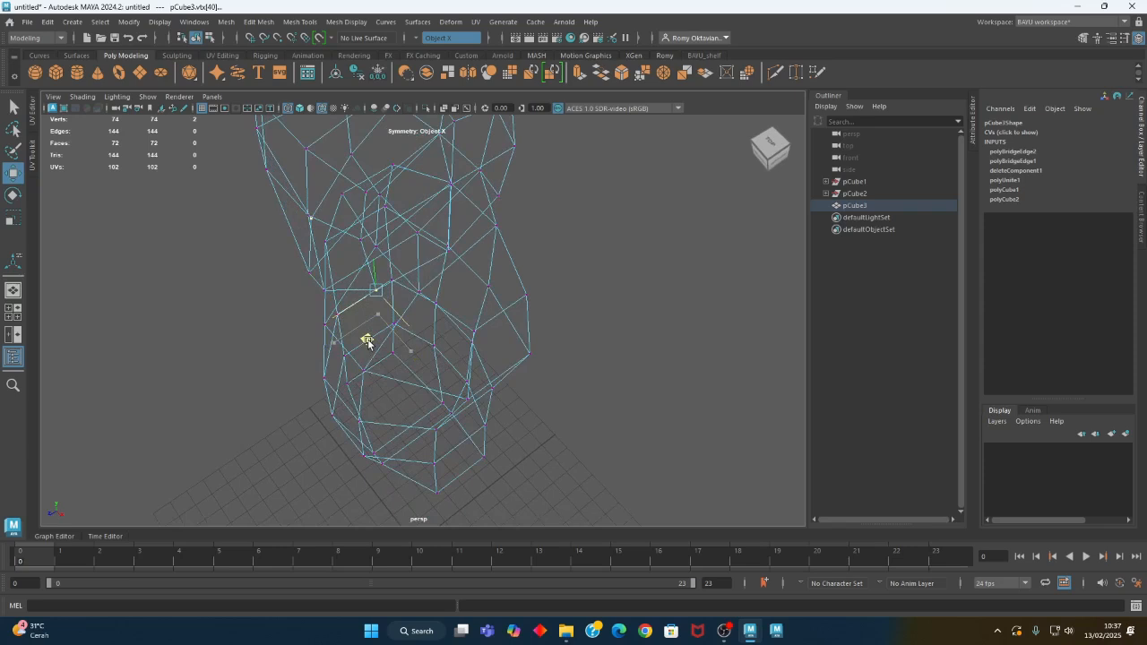
{"action": "left_click_drag", "start_coordinate": [368, 338], "coordinate": [674, 404], "text": "alt"}
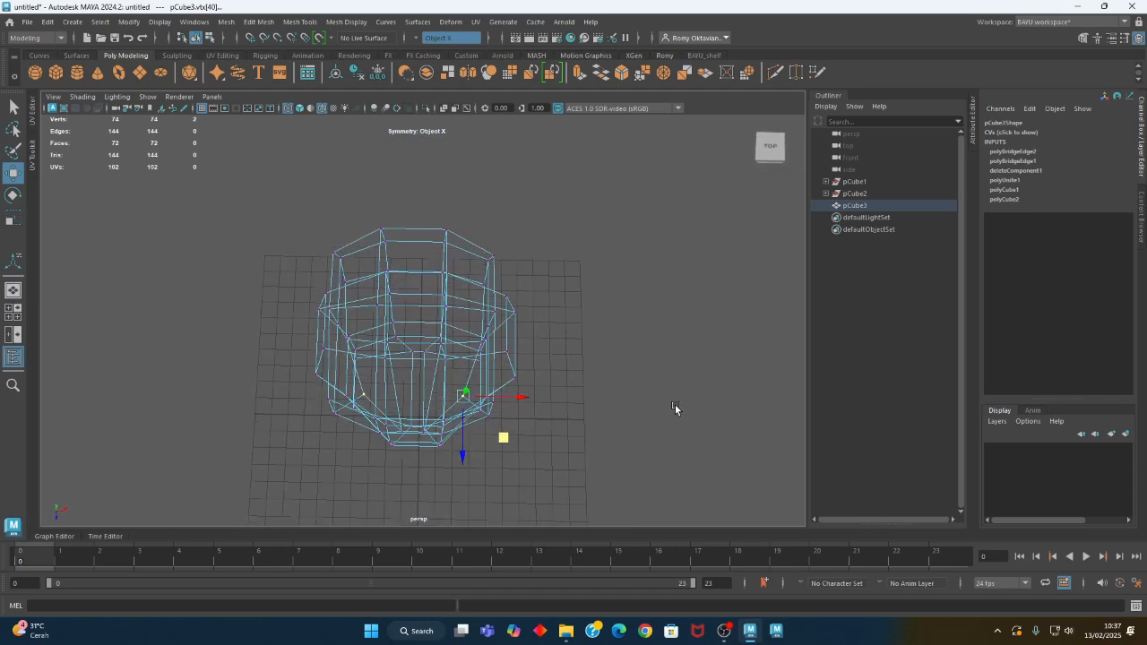
Move the outer back-corner vertices of the head inward and lower the outer crown vertices to round the skull
{"action": "left_click_drag", "start_coordinate": [505, 228], "coordinate": [476, 299]}
{"action": "left_click_drag", "start_coordinate": [488, 291], "coordinate": [495, 319], "text": "alt"}
{"action": "left_click_drag", "start_coordinate": [545, 272], "coordinate": [530, 268]}
{"action": "left_click_drag", "start_coordinate": [495, 413], "coordinate": [497, 414]}
{"action": "left_click_drag", "start_coordinate": [517, 453], "coordinate": [582, 308], "text": "alt"}
{"action": "left_click_drag", "start_coordinate": [498, 170], "coordinate": [478, 184]}
{"action": "left_click_drag", "start_coordinate": [486, 143], "coordinate": [489, 154]}
Reposition the outer side vertices of the jaw and the outer vertices along the upper sides of the head
{"action": "left_click_drag", "start_coordinate": [522, 273], "coordinate": [553, 302], "text": "alt"}
{"action": "middle_click_drag", "start_coordinate": [554, 308], "coordinate": [548, 285], "text": "alt"}
{"action": "left_click_drag", "start_coordinate": [510, 324], "coordinate": [507, 271], "text": "alt"}
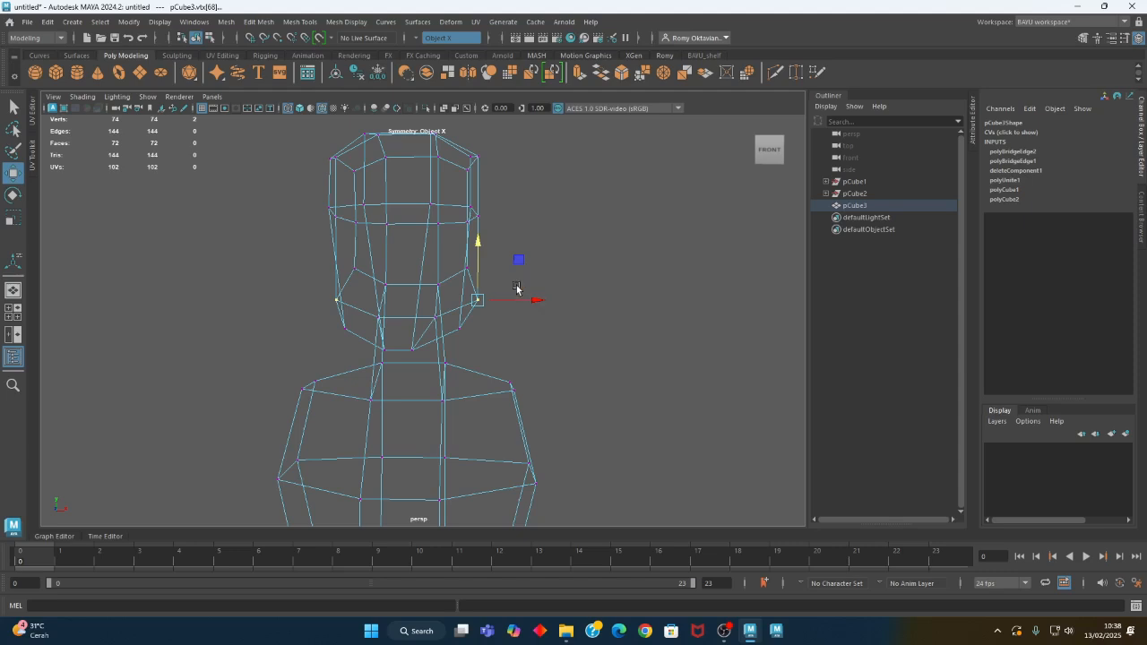
{"action": "left_click", "coordinate": [502, 296]}
{"action": "left_click_drag", "start_coordinate": [518, 253], "coordinate": [510, 157], "text": "alt"}
{"action": "left_click_drag", "start_coordinate": [496, 116], "coordinate": [468, 242]}
{"action": "mouse_move", "coordinate": [519, 188]}
{"action": "left_mouse_down", "text": "alt"}
{"action": "mouse_move", "coordinate": [540, 335]}
{"action": "mouse_move", "coordinate": [510, 333]}
{"action": "mouse_move", "coordinate": [541, 354]}
{"action": "mouse_move", "coordinate": [481, 348]}
{"action": "left_mouse_up", "text": "alt"}
Fine-tune the outer vertices at the forehead and temples in shaded display, then return the mesh to object mode
{"action": "key", "text": "5"}
{"action": "left_click", "coordinate": [497, 282]}
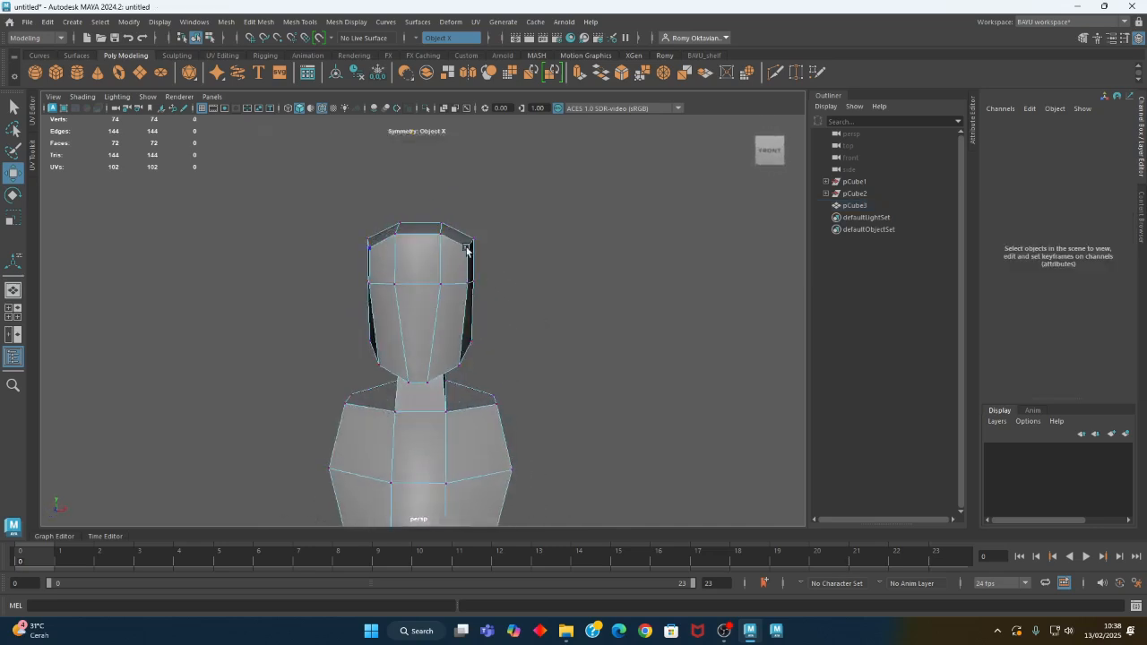
{"action": "left_click", "coordinate": [466, 251]}
{"action": "left_click", "coordinate": [470, 283]}
{"action": "left_click_drag", "start_coordinate": [493, 286], "coordinate": [561, 203], "text": "alt"}
{"action": "right_click_drag", "start_coordinate": [560, 202], "coordinate": [619, 184]}
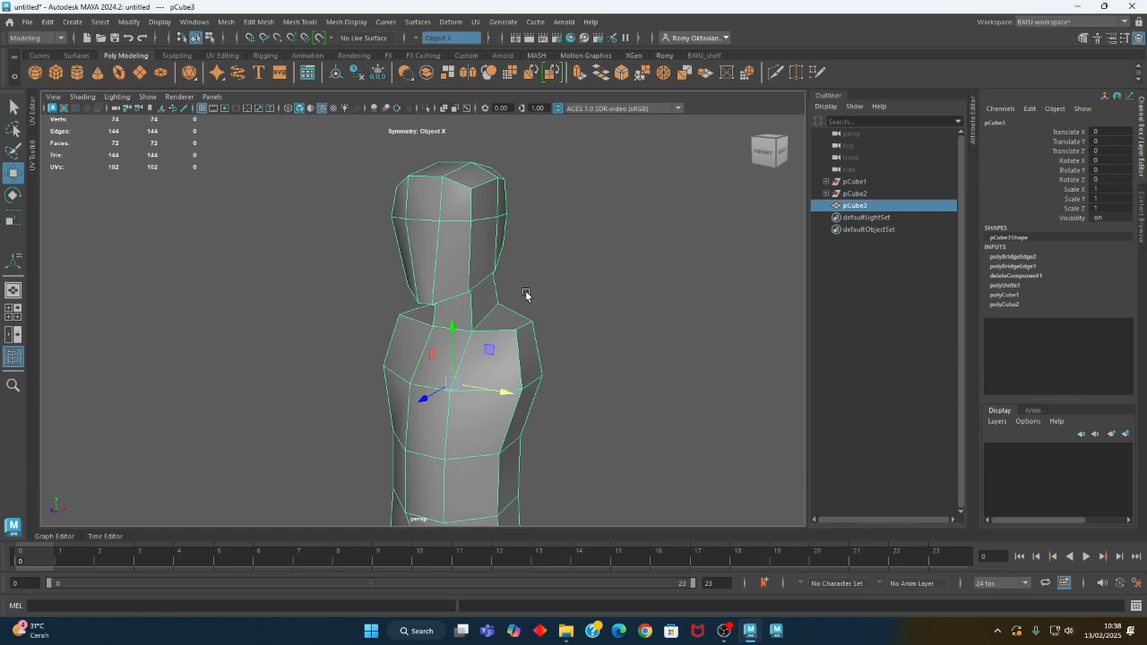
Compare the mesh unsmoothed, smoothed with its cage, and fully smoothed, leaving it in smooth preview
{"action": "key", "text": "1"}
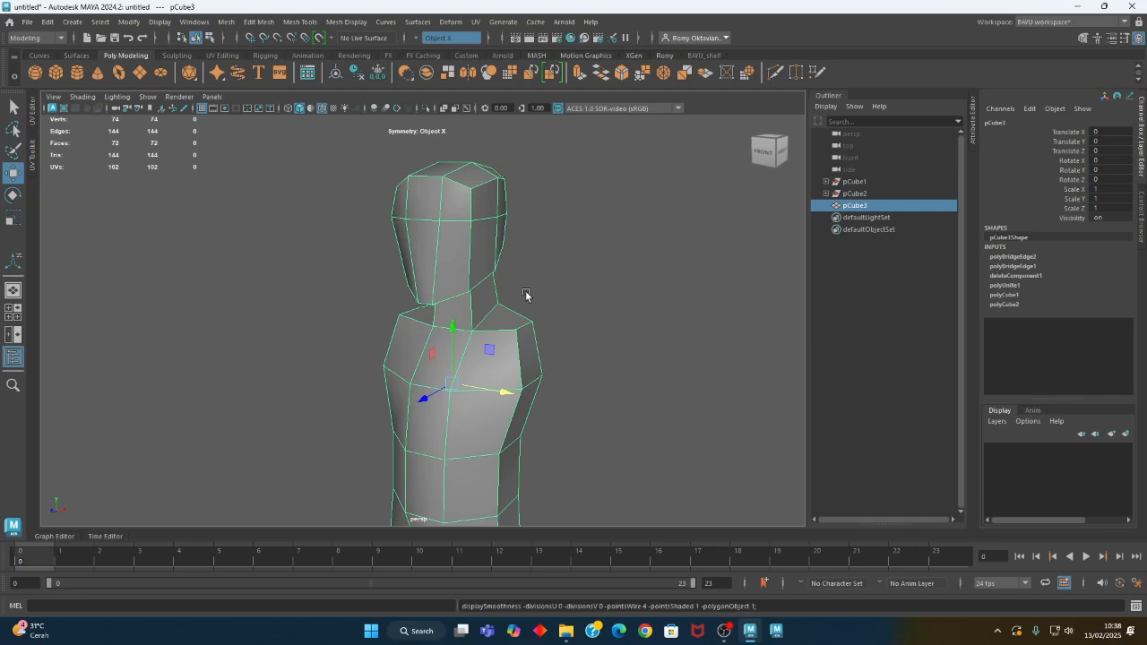
{"action": "key", "text": "2"}
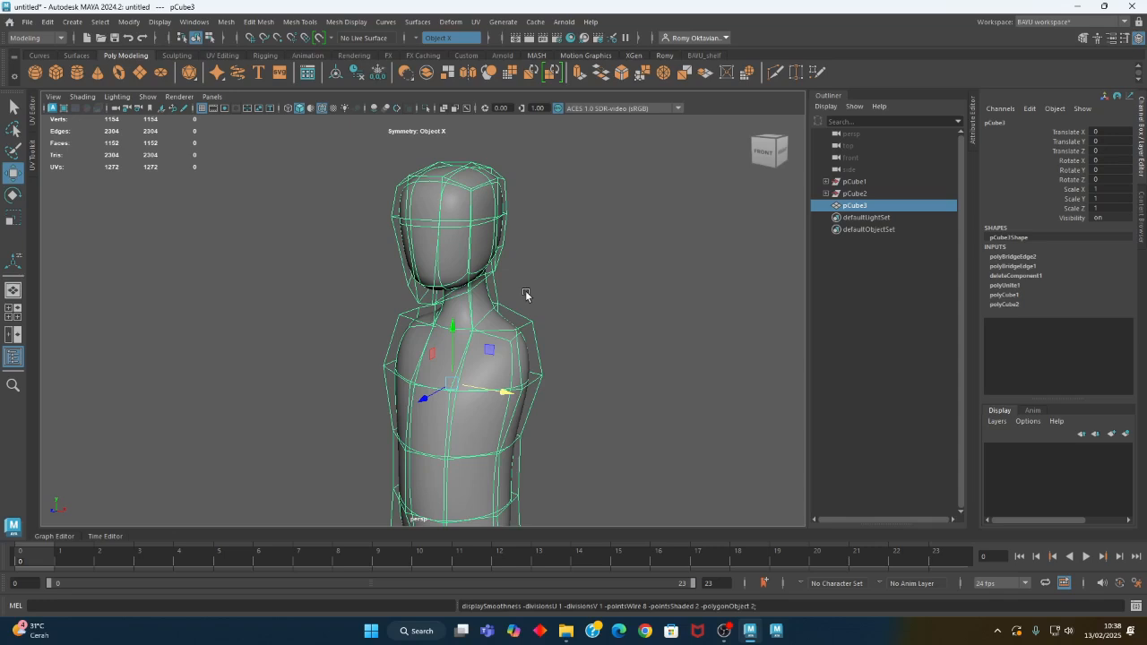
{"action": "key", "text": "3"}
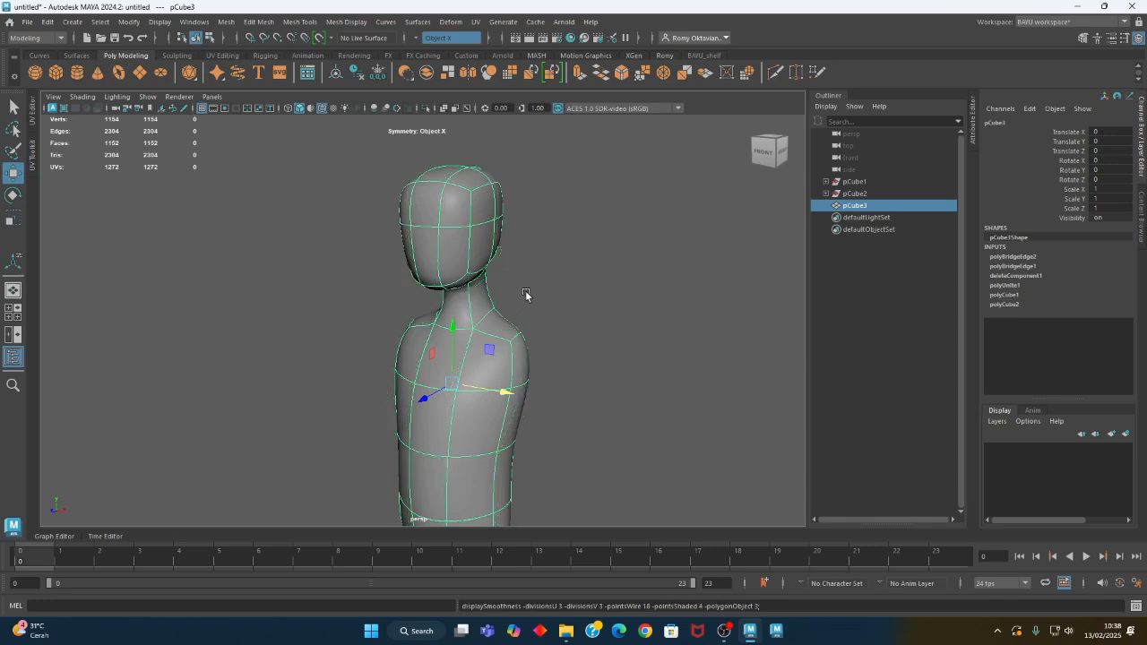
{"action": "left_click_drag", "start_coordinate": [439, 313], "coordinate": [387, 281], "text": "alt"}
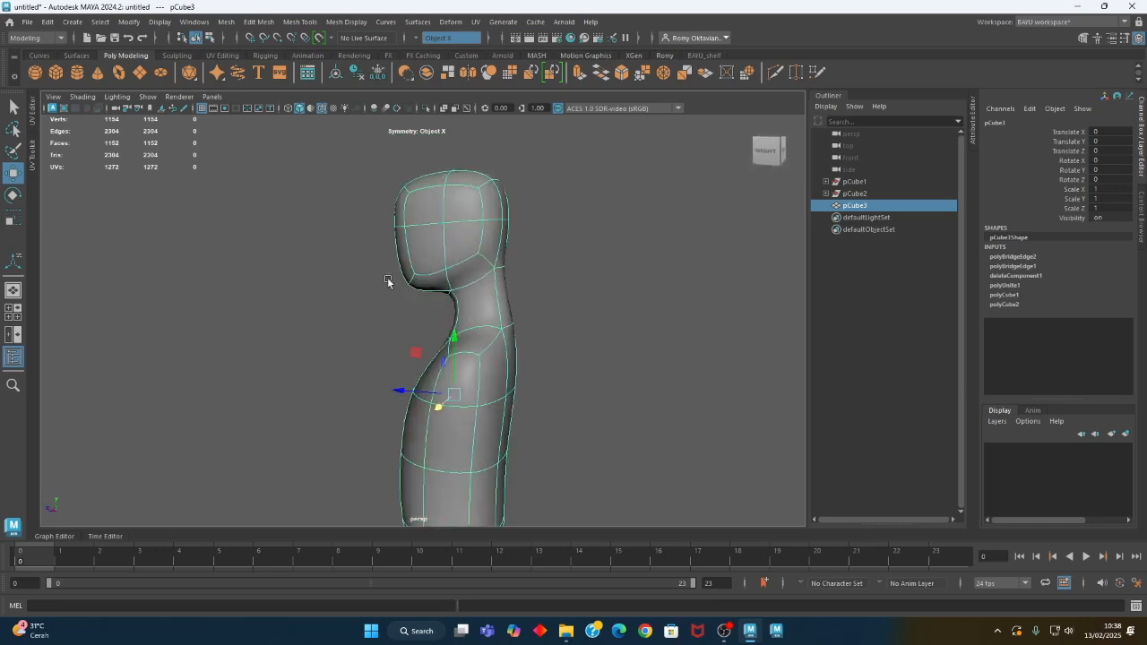
Select the edges at the back of the head in edge mode and adjust their depth along Z
{"action": "right_click_drag", "start_coordinate": [565, 179], "coordinate": [548, 157]}
{"action": "left_click", "coordinate": [461, 219]}
{"action": "left_click_drag", "start_coordinate": [464, 258], "coordinate": [342, 227], "text": "alt"}
{"action": "left_click_drag", "start_coordinate": [430, 247], "coordinate": [564, 246], "text": "alt"}
{"action": "left_click", "coordinate": [501, 221]}
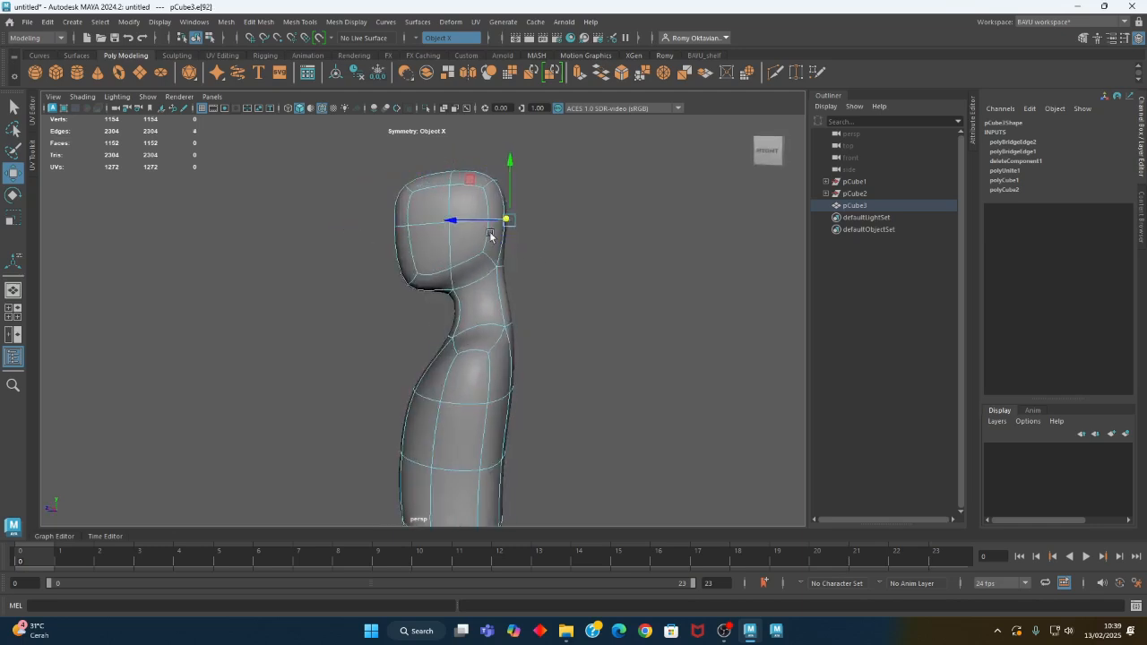
{"action": "left_click_drag", "start_coordinate": [455, 220], "coordinate": [424, 286]}
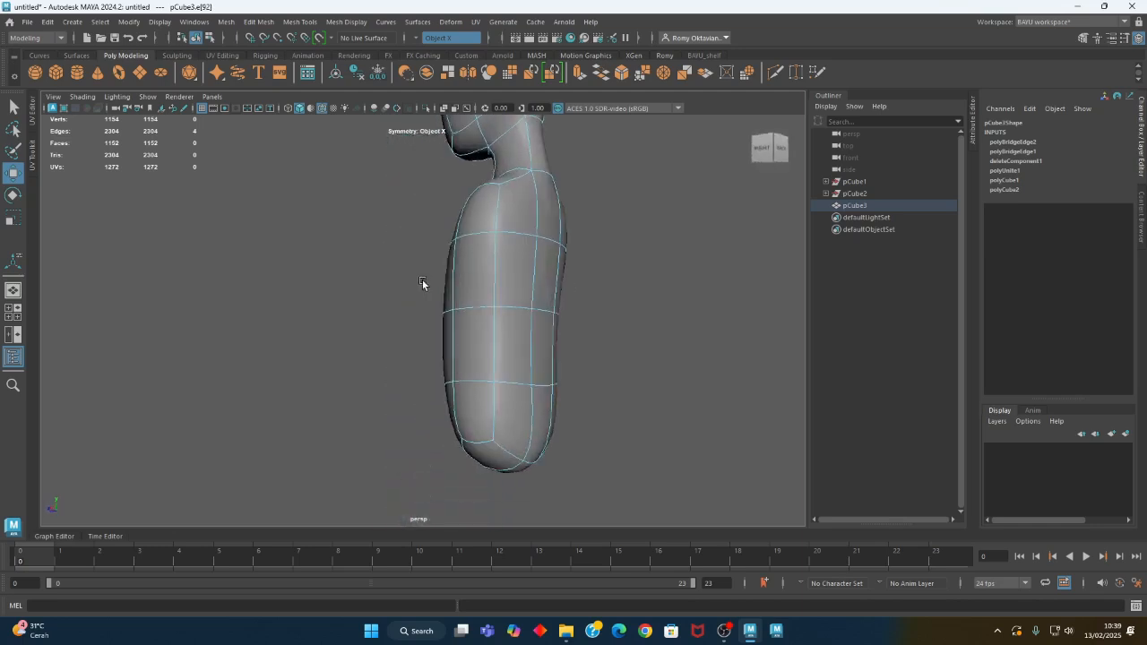
Move the vertical edge at the front corner of the shoulder backward, mirrored on the other side
{"action": "left_click", "coordinate": [538, 236]}
{"action": "left_click_drag", "start_coordinate": [537, 236], "coordinate": [565, 283], "text": "alt"}
{"action": "left_click_drag", "start_coordinate": [478, 249], "coordinate": [498, 249]}
{"action": "left_click_drag", "start_coordinate": [535, 345], "coordinate": [477, 346], "text": "alt"}
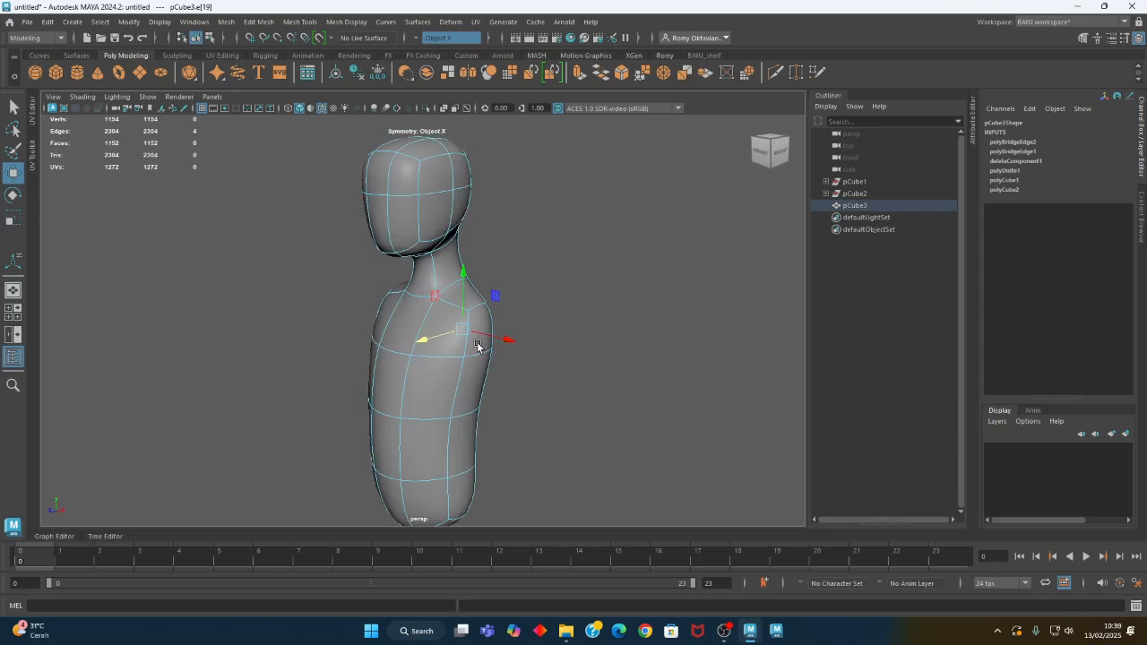
Turn off smooth preview and bring the lower end of the torso into view
{"action": "key", "text": "1"}
{"action": "left_click_drag", "start_coordinate": [473, 340], "coordinate": [510, 342], "text": "alt"}
{"action": "middle_click_drag", "start_coordinate": [529, 403], "coordinate": [535, 296], "text": "alt"}
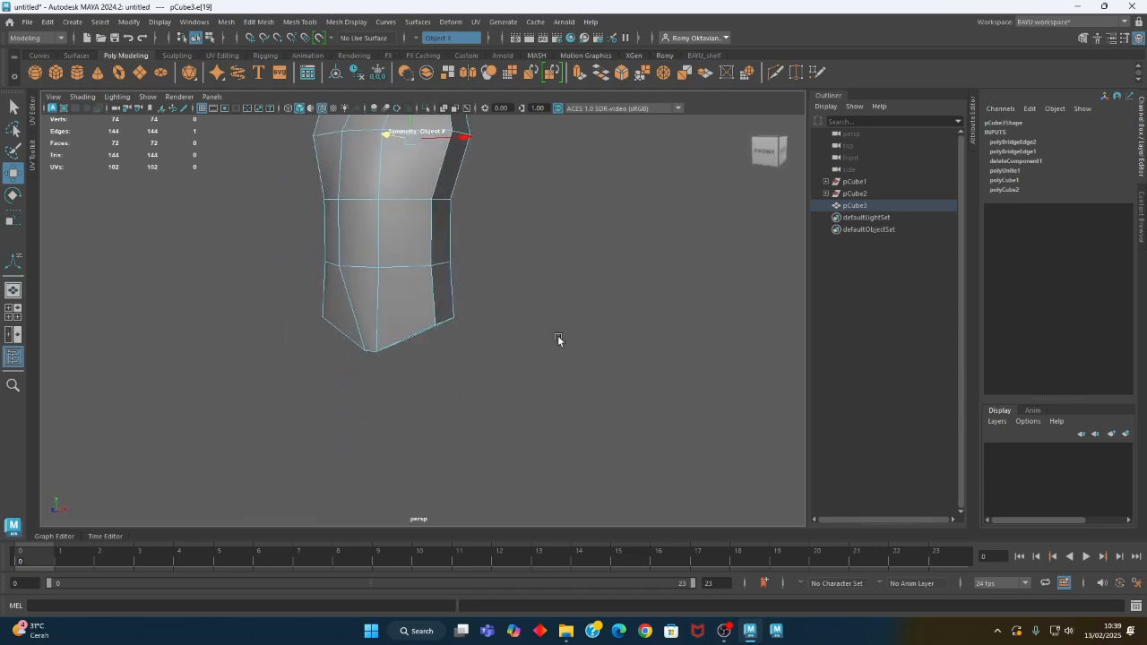
{"action": "right_click_drag", "start_coordinate": [557, 337], "coordinate": [363, 307], "text": "alt"}
{"action": "left_click_drag", "start_coordinate": [363, 307], "coordinate": [300, 396], "text": "alt"}
Extrude the two slanted faces on the underside of the torso, selected symmetrically in face mode
{"action": "right_click", "coordinate": [536, 249]}
{"action": "left_click", "coordinate": [531, 288]}
{"action": "right_click_drag", "start_coordinate": [300, 396], "coordinate": [509, 367], "text": "alt"}
{"action": "left_click_drag", "start_coordinate": [510, 368], "coordinate": [442, 337], "text": "alt"}
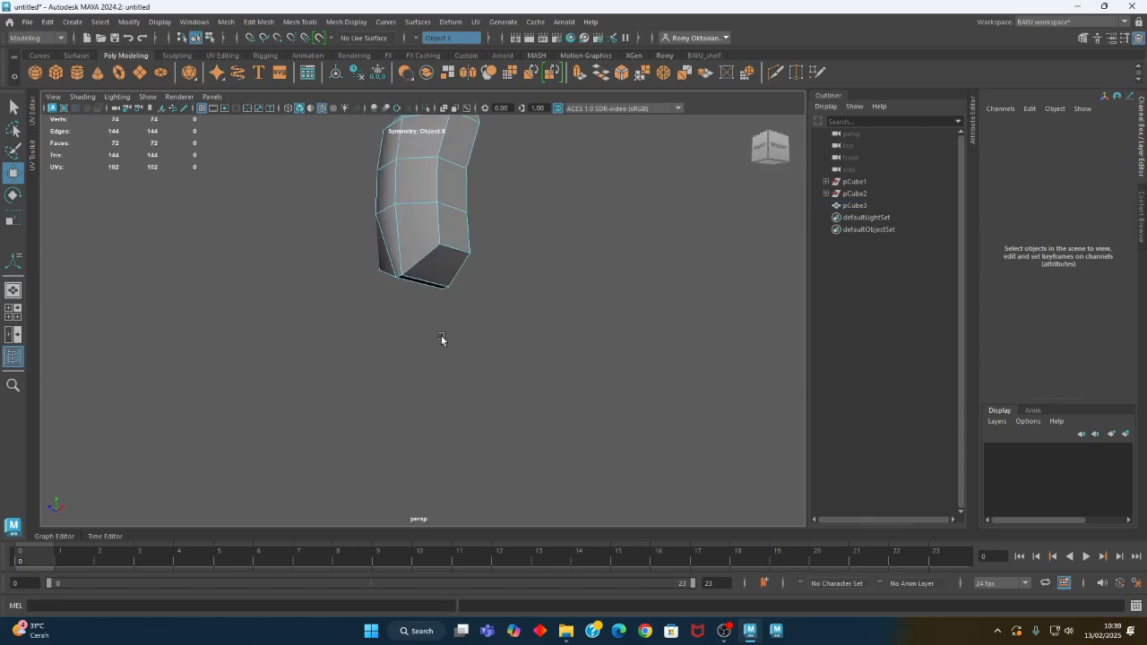
{"action": "left_click", "coordinate": [439, 271]}
{"action": "left_click_drag", "start_coordinate": [439, 271], "coordinate": [506, 354], "text": "alt"}
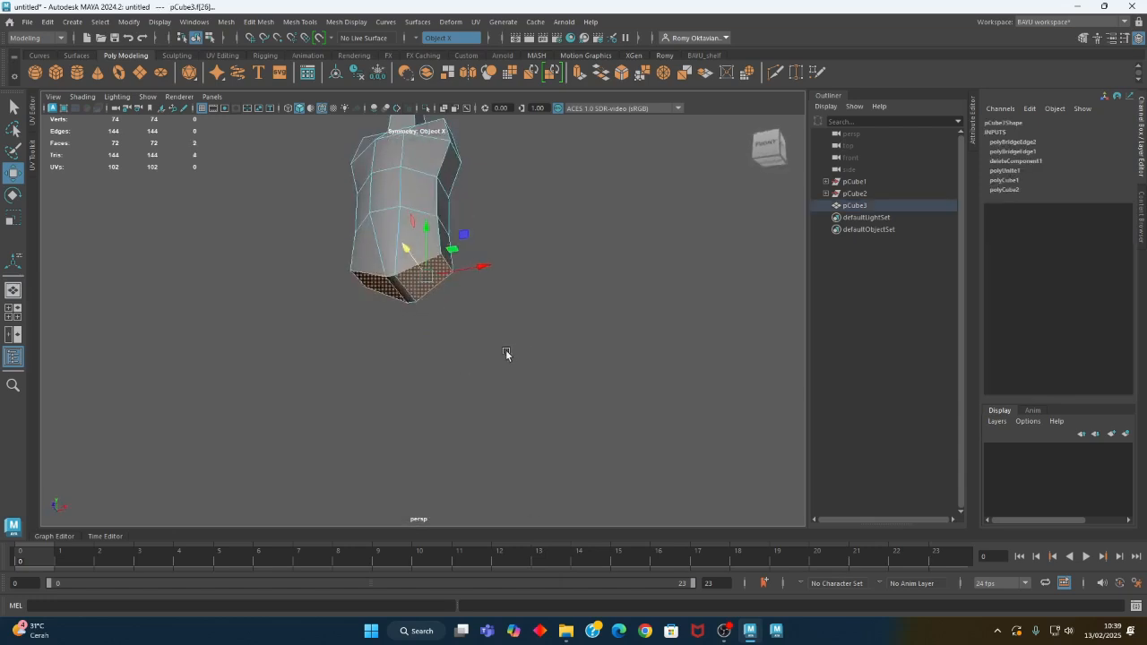
{"action": "left_click", "coordinate": [242, 25]}
{"action": "left_click", "coordinate": [296, 140]}
Pull the extruded faces down and outward to form two spread legs reaching the ground grid
{"action": "left_click_drag", "start_coordinate": [469, 236], "coordinate": [482, 408], "text": "alt"}
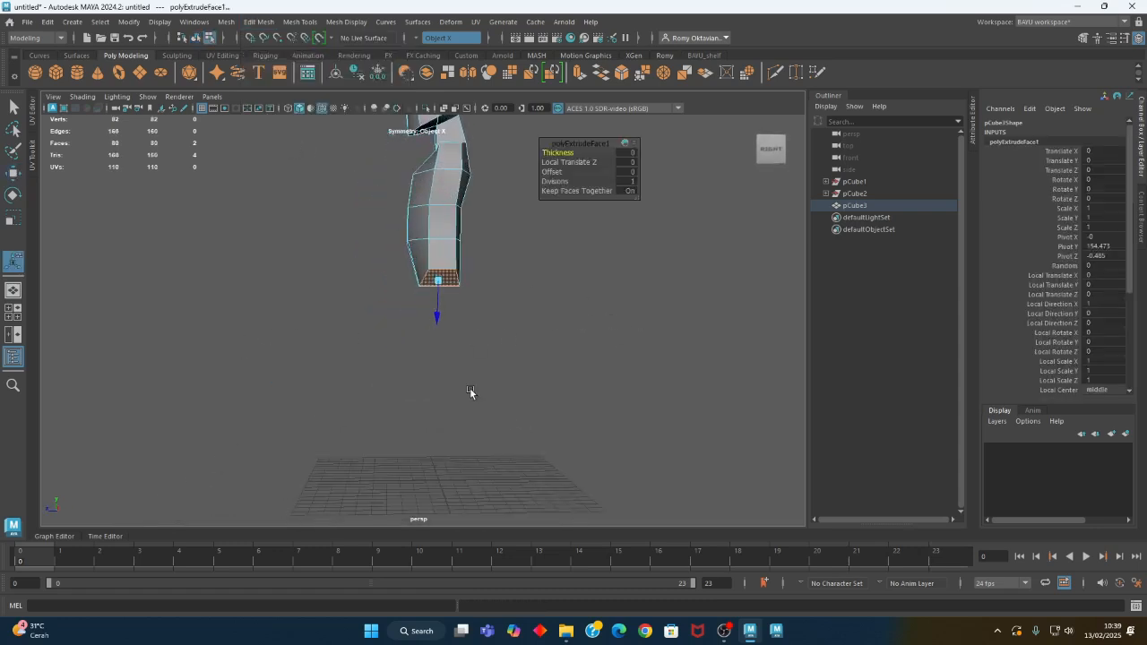
{"action": "key", "text": "w"}
{"action": "left_click_drag", "start_coordinate": [384, 351], "coordinate": [502, 339], "text": "alt"}
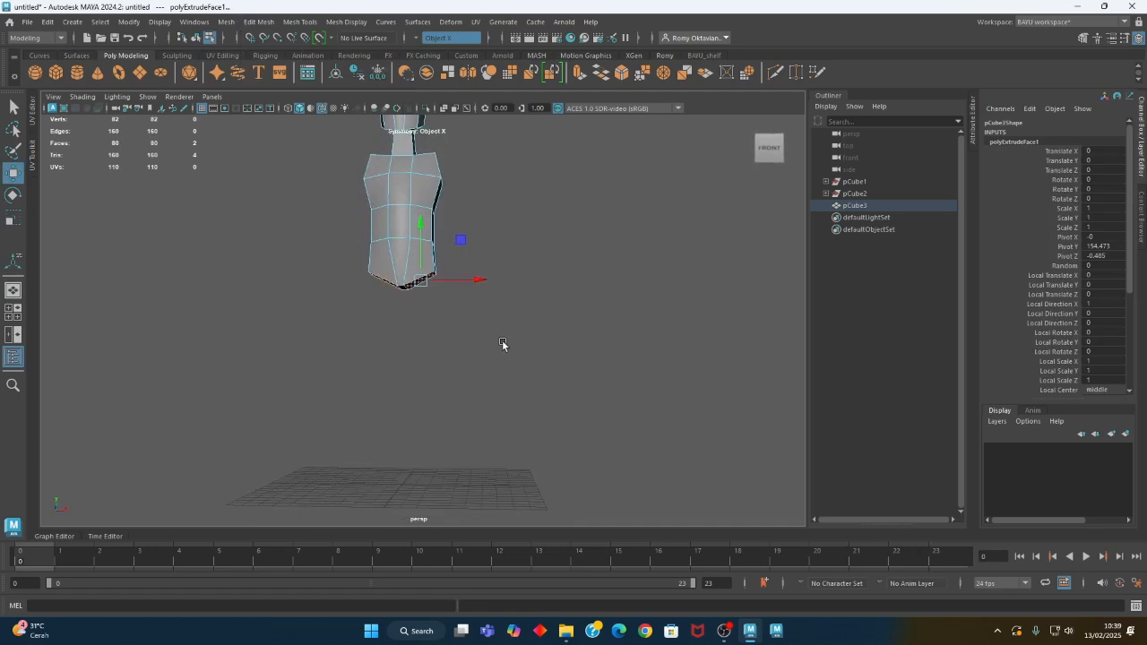
{"action": "left_click_drag", "start_coordinate": [459, 240], "coordinate": [480, 356]}
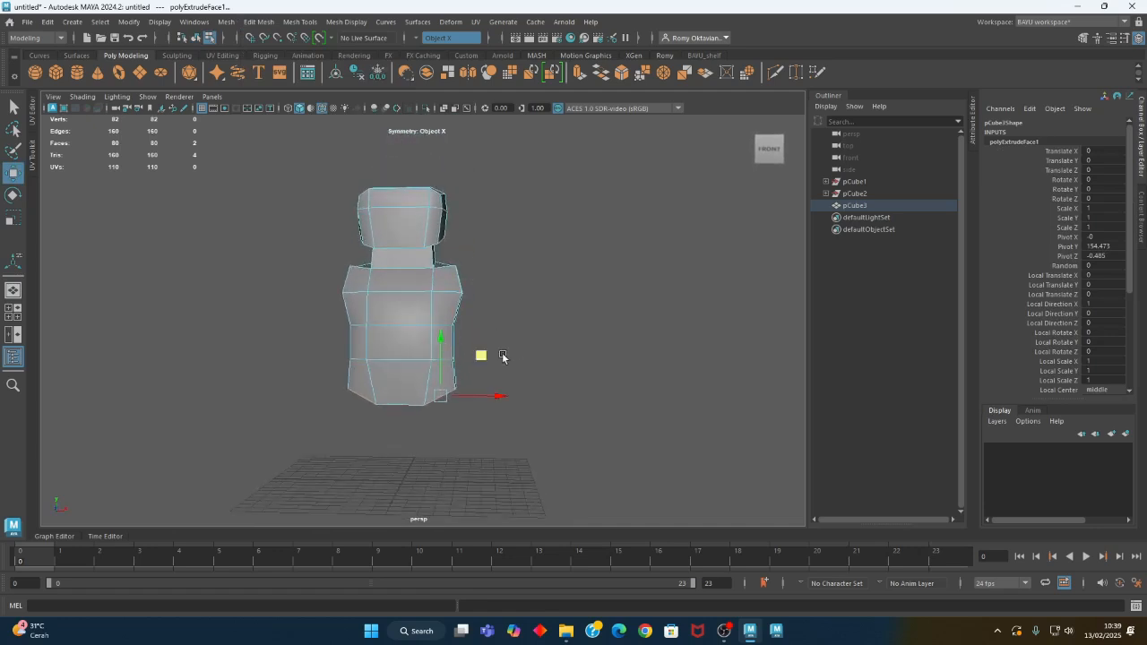
{"action": "key", "text": "ctrl+z"}
{"action": "left_click", "coordinate": [502, 351]}
{"action": "mouse_move", "coordinate": [502, 351]}
{"action": "left_mouse_down", "text": "alt"}
{"action": "mouse_move", "coordinate": [453, 309]}
{"action": "mouse_move", "coordinate": [491, 354]}
{"action": "left_mouse_up", "text": "alt"}
{"action": "left_click", "coordinate": [426, 291]}
{"action": "mouse_move", "coordinate": [464, 242]}
{"action": "middle_mouse_down"}
{"action": "mouse_move", "coordinate": [495, 358]}
{"action": "mouse_move", "coordinate": [494, 433]}
{"action": "mouse_move", "coordinate": [486, 422]}
{"action": "middle_mouse_up"}
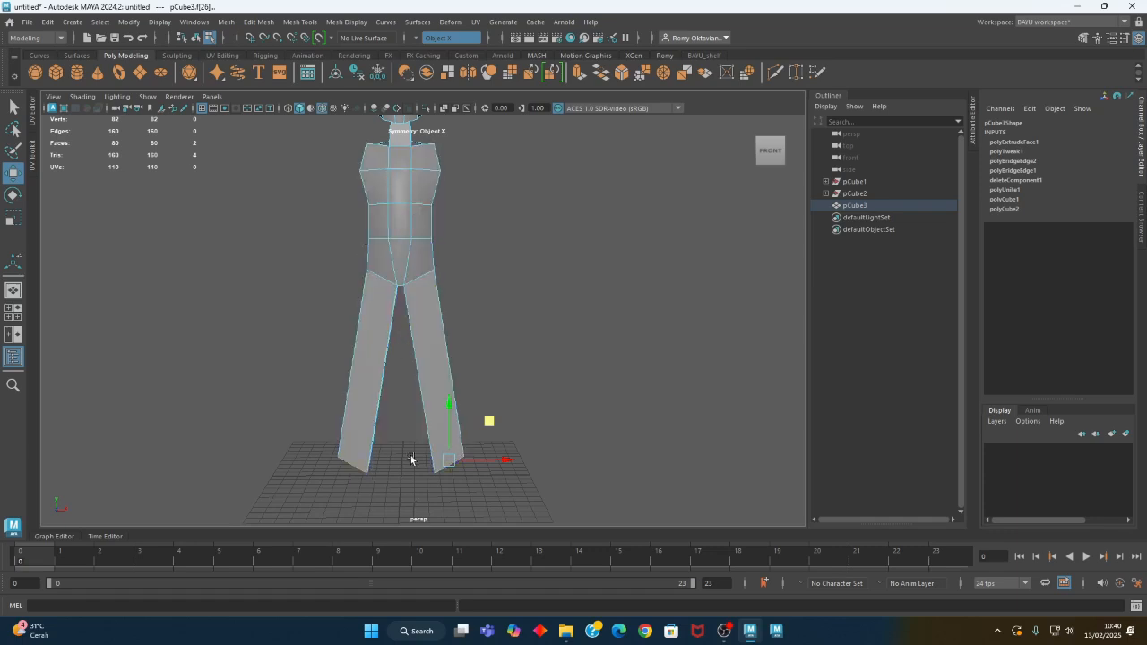
Flatten the leg end faces along Y and move them slightly outward along X
{"action": "middle_click_drag", "start_coordinate": [492, 254], "coordinate": [533, 309], "text": "alt"}
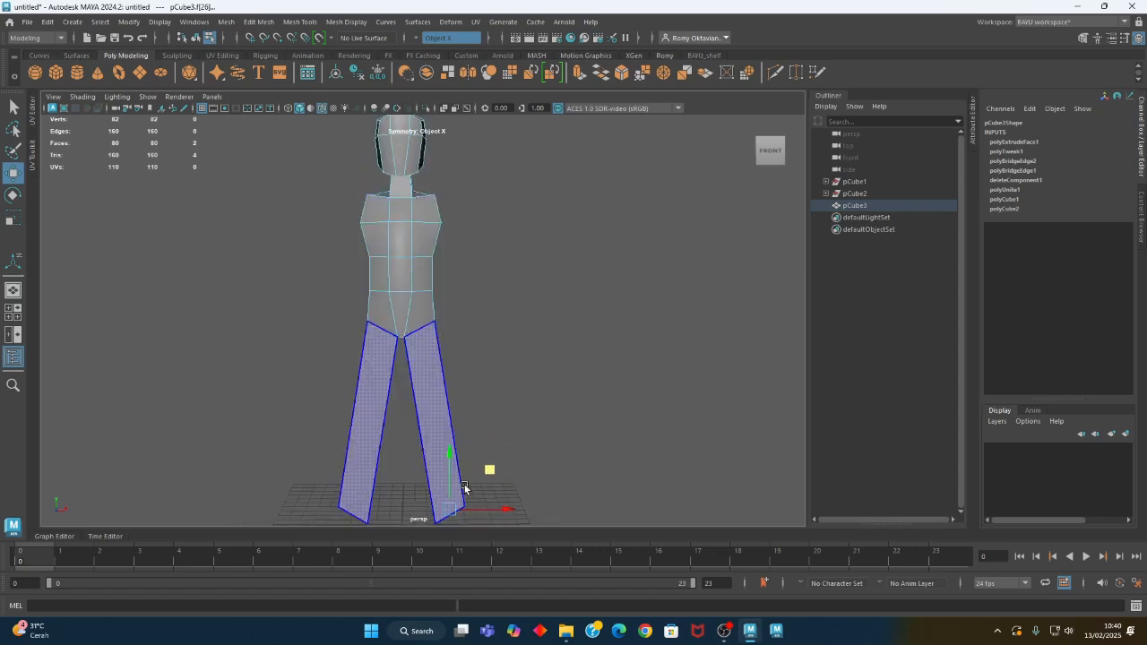
{"action": "middle_click_drag", "start_coordinate": [551, 498], "coordinate": [546, 406], "text": "alt"}
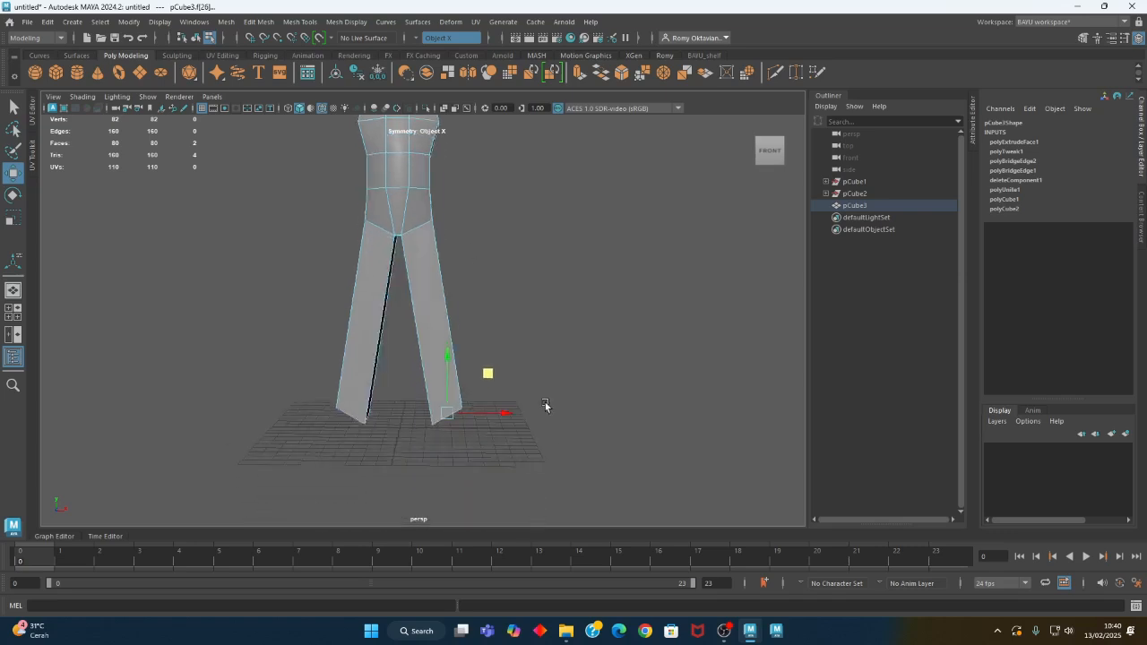
{"action": "left_click_drag", "start_coordinate": [544, 405], "coordinate": [529, 399], "text": "alt"}
{"action": "key", "text": "r"}
{"action": "left_click_drag", "start_coordinate": [457, 504], "coordinate": [419, 447], "text": "alt"}
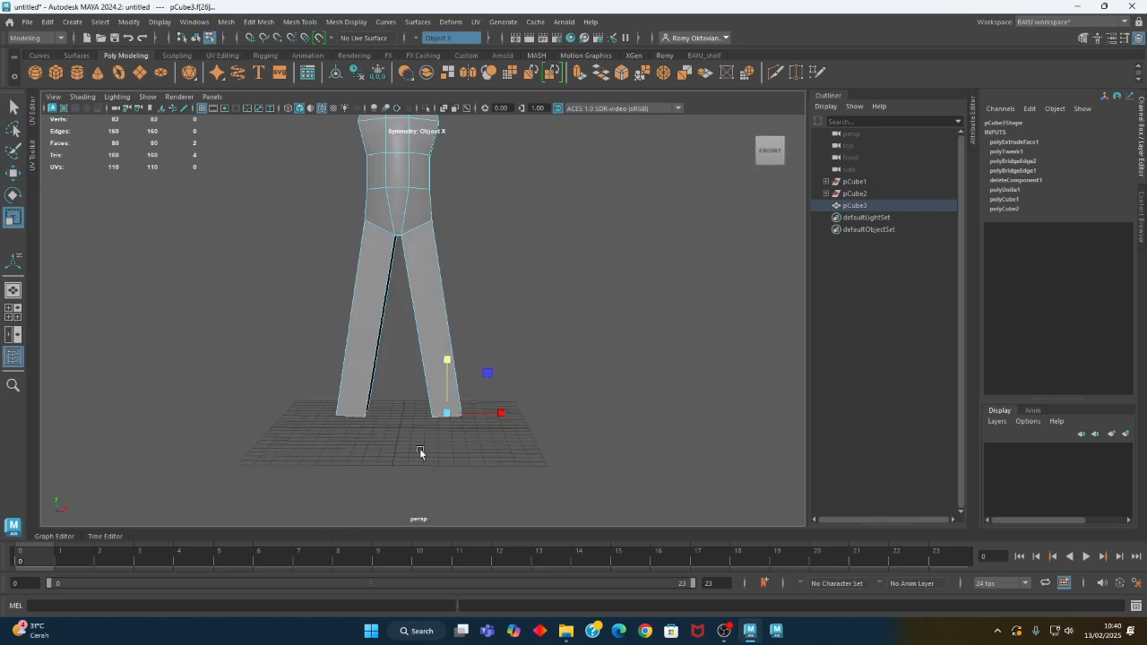
{"action": "key", "text": "w"}
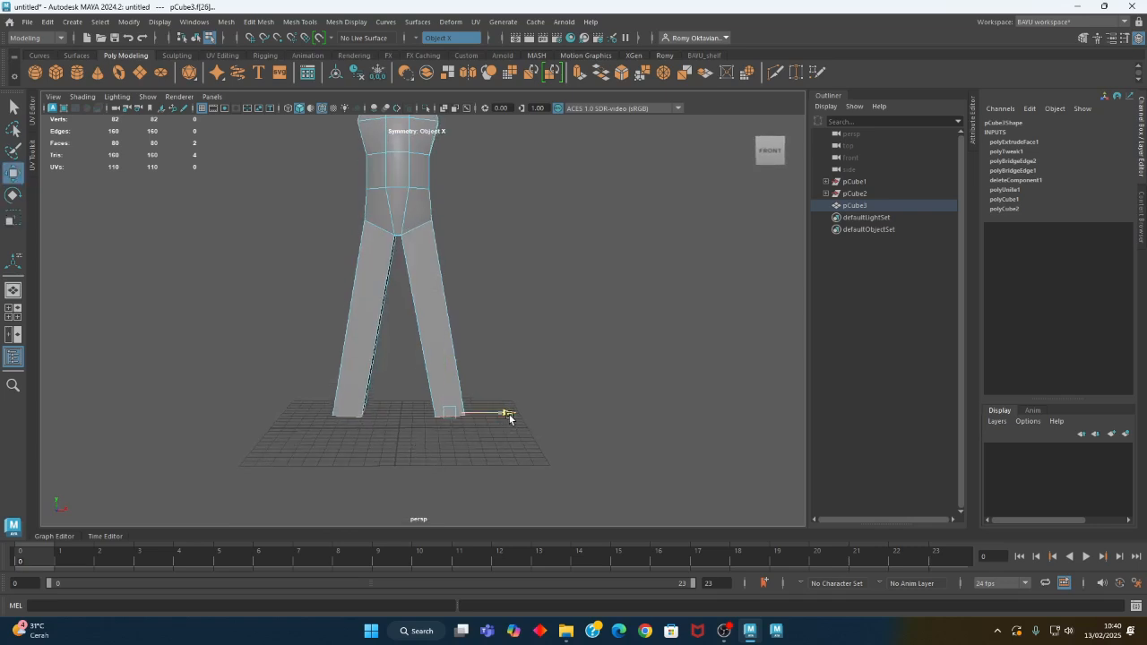
Examine the stance, inner leg faces and torso proportions from the side, front and below
{"action": "left_click_drag", "start_coordinate": [507, 414], "coordinate": [426, 394], "text": "alt"}
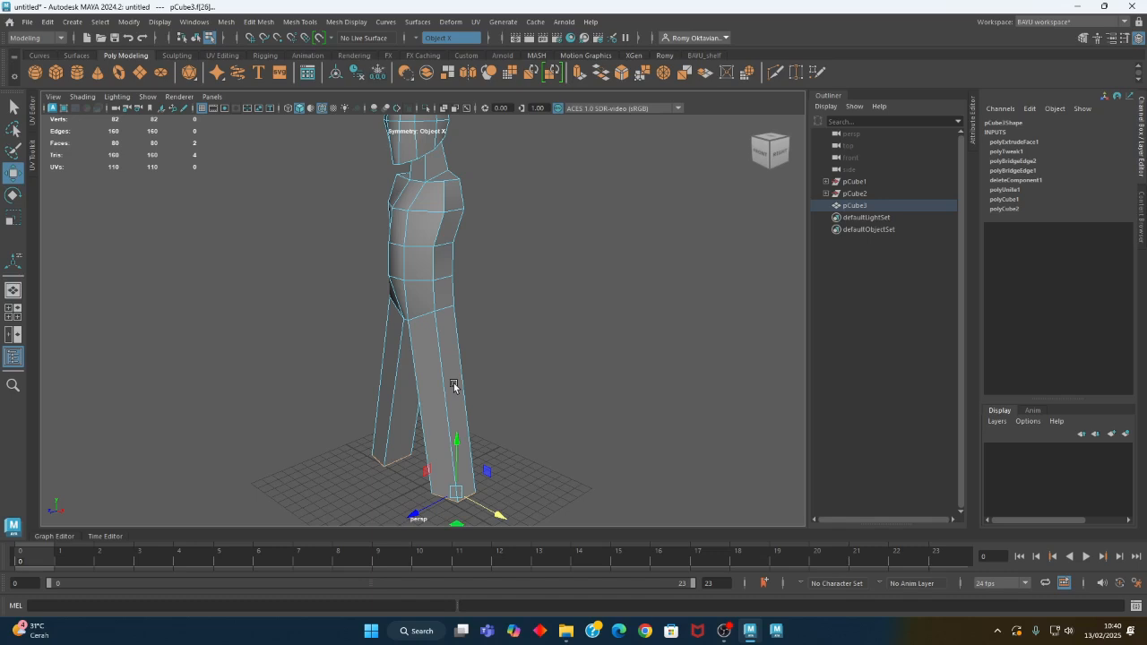
{"action": "left_click_drag", "start_coordinate": [507, 448], "coordinate": [627, 403], "text": "alt"}
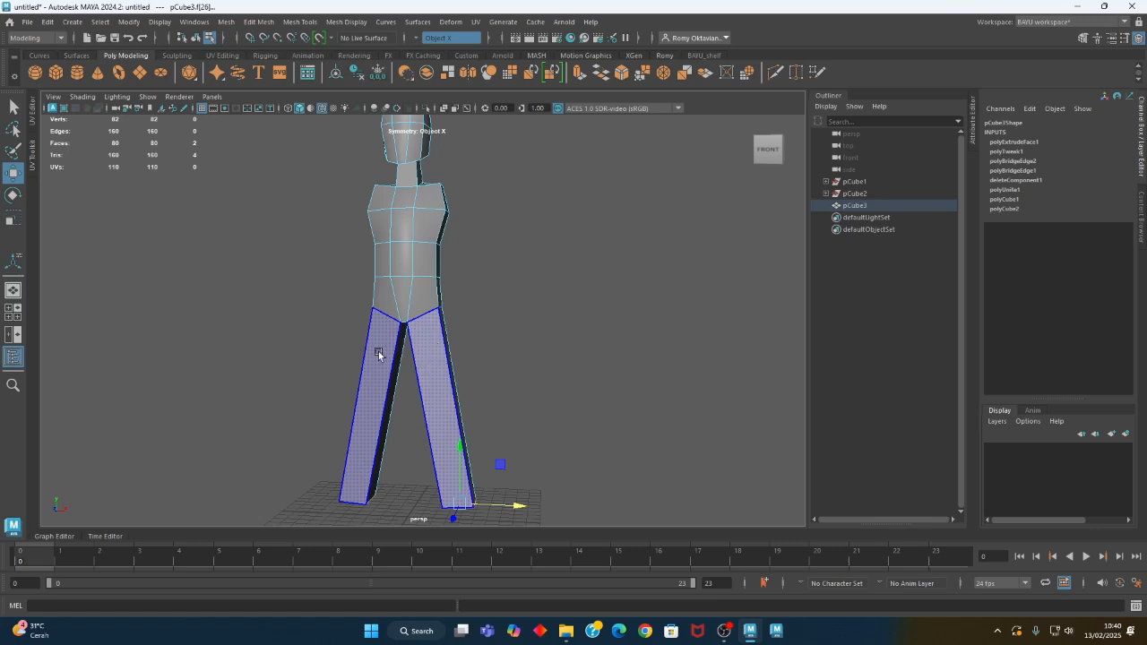
{"action": "left_click_drag", "start_coordinate": [394, 383], "coordinate": [405, 361], "text": "alt"}
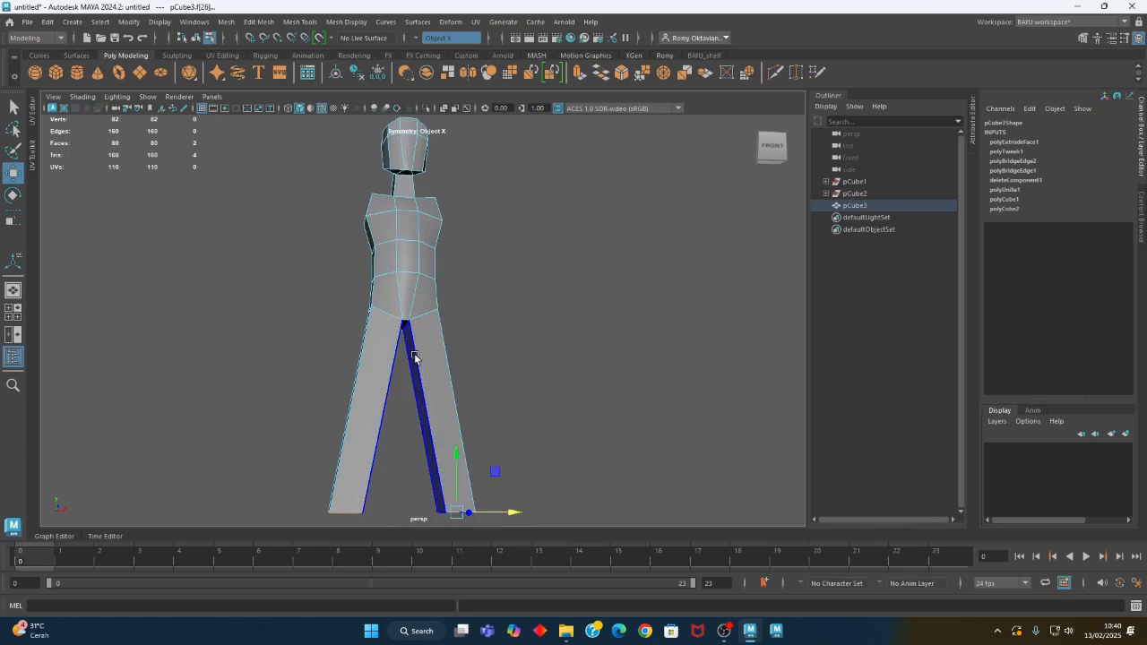
{"action": "left_click", "coordinate": [487, 282]}
{"action": "left_click_drag", "start_coordinate": [488, 280], "coordinate": [424, 251], "text": "alt"}
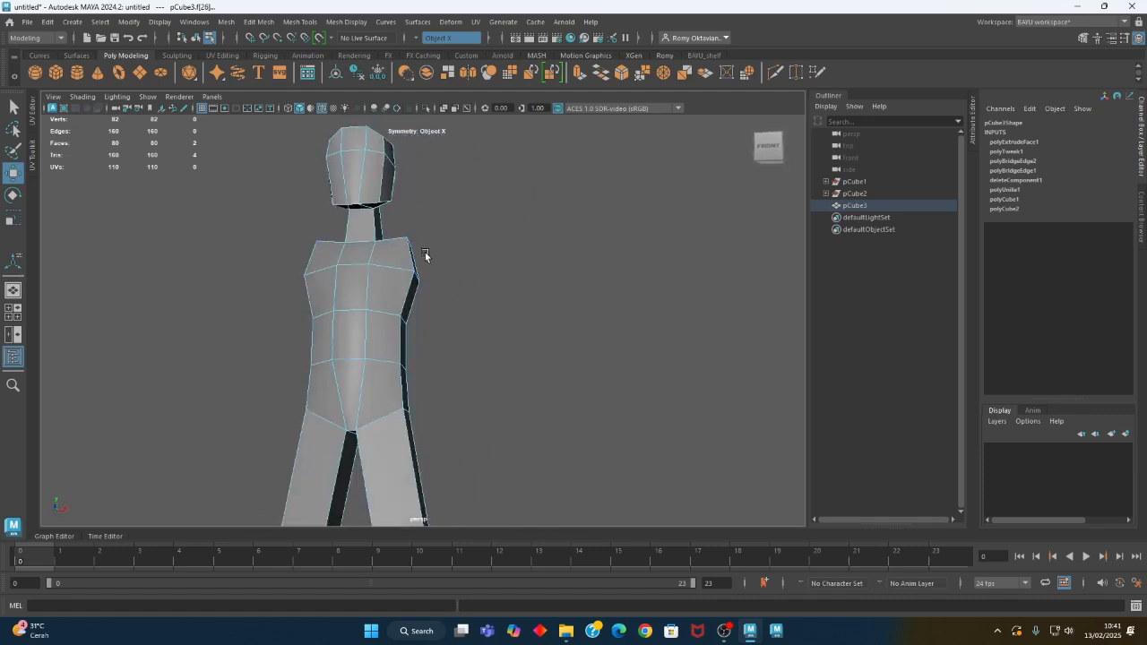
{"action": "left_click_drag", "start_coordinate": [439, 402], "coordinate": [433, 322], "text": "alt"}
{"action": "left_click", "coordinate": [418, 281]}
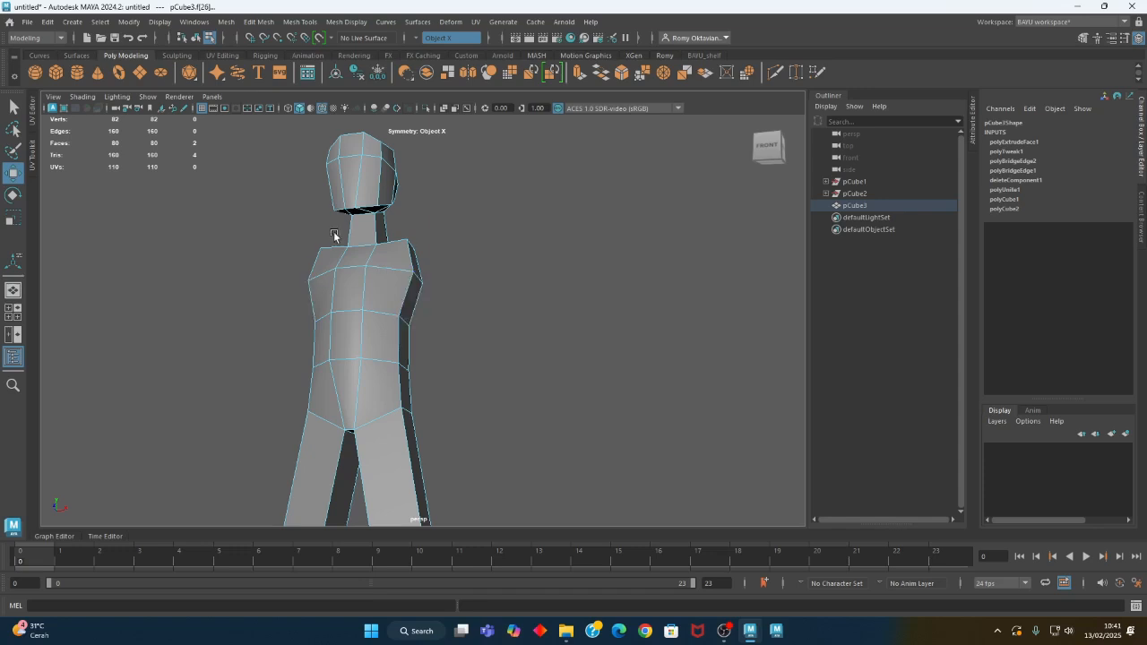
Move the leg end faces backward along Z in the side view so the legs slant back
{"action": "middle_click_drag", "start_coordinate": [491, 381], "coordinate": [481, 258], "text": "alt"}
{"action": "left_click_drag", "start_coordinate": [481, 257], "coordinate": [514, 376], "text": "alt"}
{"action": "right_click_drag", "start_coordinate": [514, 376], "coordinate": [394, 394], "text": "alt"}
{"action": "left_click_drag", "start_coordinate": [490, 389], "coordinate": [388, 378], "text": "alt"}
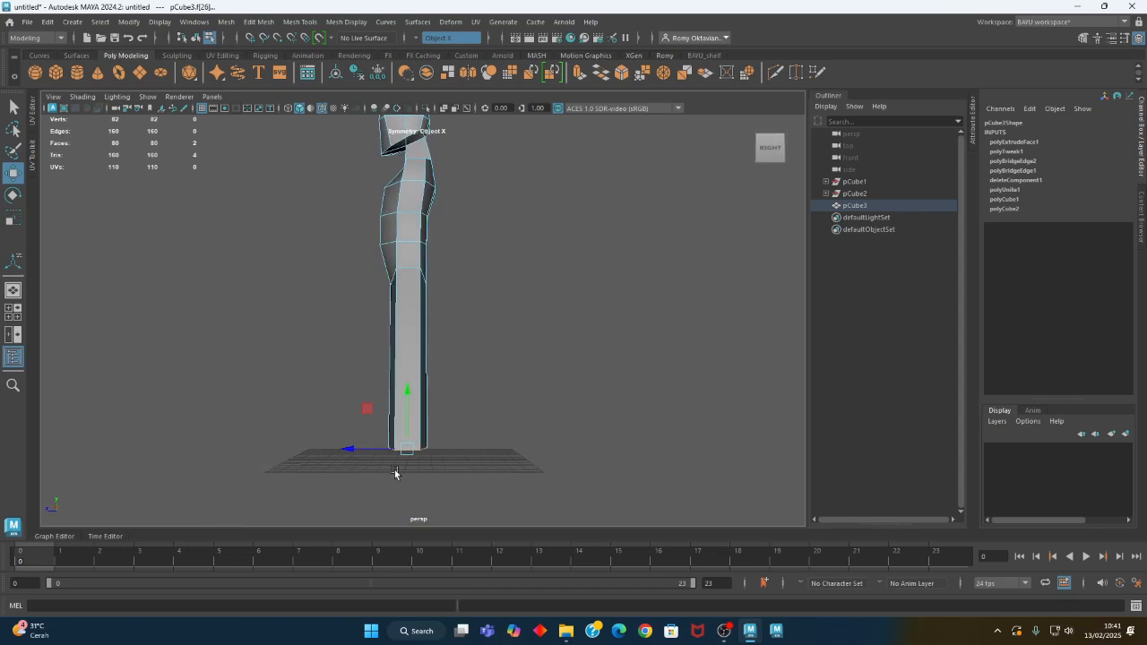
{"action": "left_click_drag", "start_coordinate": [351, 453], "coordinate": [370, 452]}
{"action": "middle_click_drag", "start_coordinate": [386, 407], "coordinate": [370, 448], "text": "alt"}
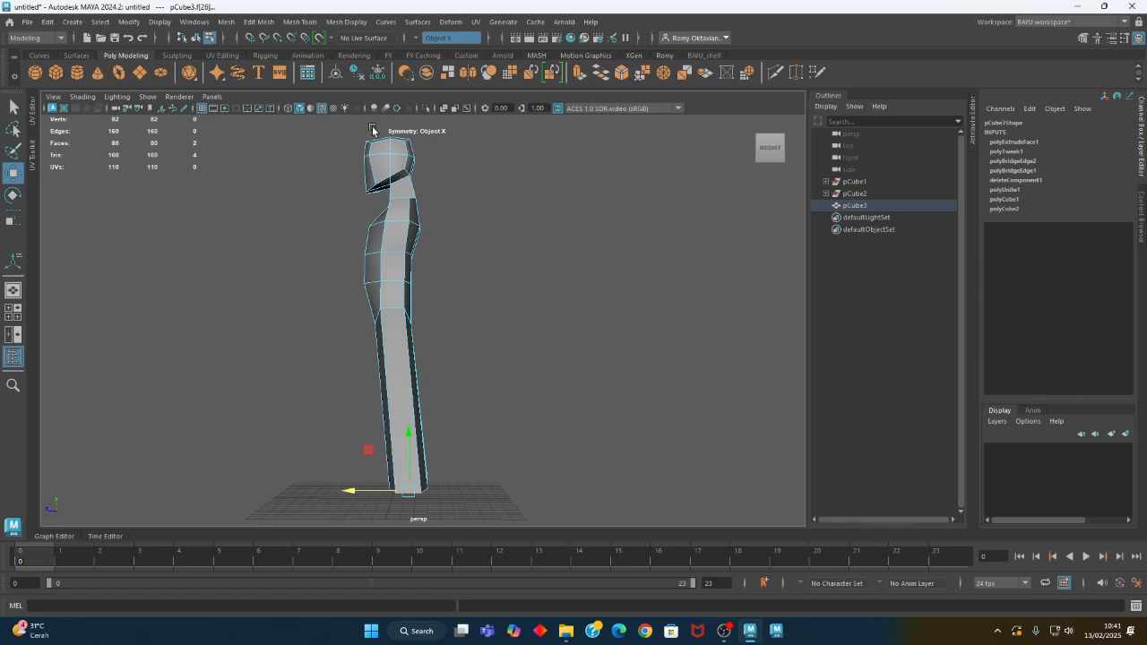
{"action": "left_click_drag", "start_coordinate": [430, 505], "coordinate": [422, 372], "text": "alt"}
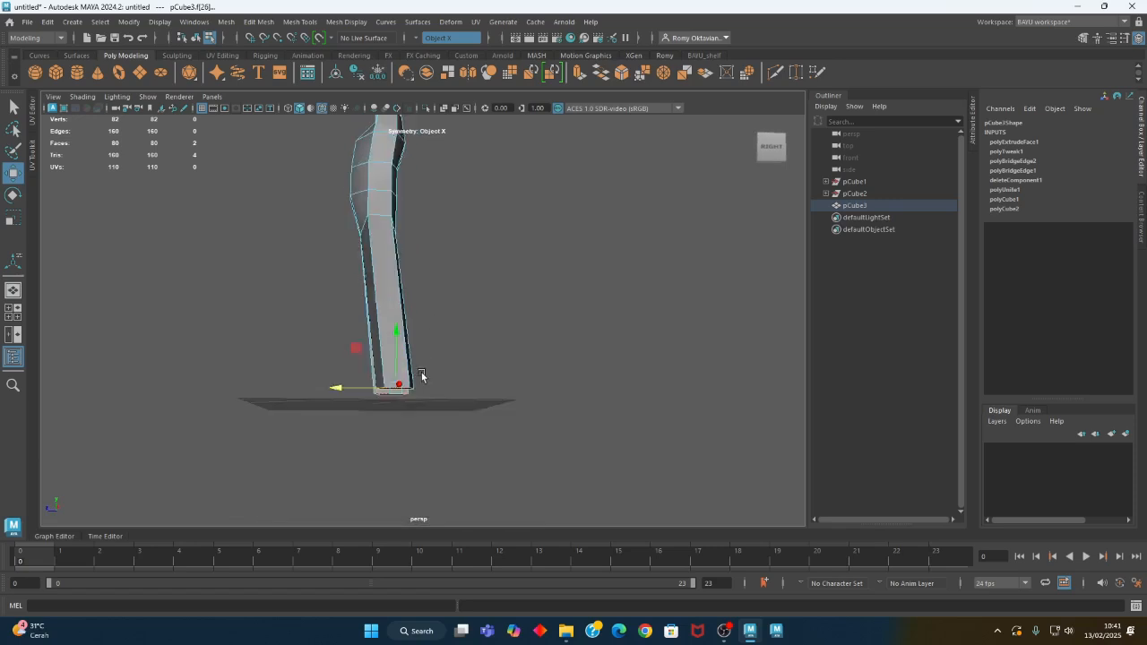
Align the front and back vertex pairs of the leg ends by scaling each set along Z in vertex mode
{"action": "right_click_drag", "start_coordinate": [422, 372], "coordinate": [543, 380], "text": "alt"}
{"action": "right_click_drag", "start_coordinate": [456, 267], "coordinate": [396, 264]}
{"action": "left_click_drag", "start_coordinate": [310, 378], "coordinate": [378, 456]}
{"action": "left_click_drag", "start_coordinate": [377, 455], "coordinate": [367, 420], "text": "alt"}
{"action": "left_click_drag", "start_coordinate": [249, 355], "coordinate": [376, 514]}
{"action": "key", "text": "r"}
{"action": "left_click_drag", "start_coordinate": [303, 397], "coordinate": [475, 410]}
{"action": "left_click_drag", "start_coordinate": [511, 332], "coordinate": [389, 474]}
{"action": "left_click_drag", "start_coordinate": [351, 398], "coordinate": [572, 402]}
{"action": "left_click_drag", "start_coordinate": [520, 408], "coordinate": [385, 336], "text": "alt"}
Insert an edge loop around both legs at knee height with the Insert Edge Loop tool
{"action": "left_click", "coordinate": [259, 21]}
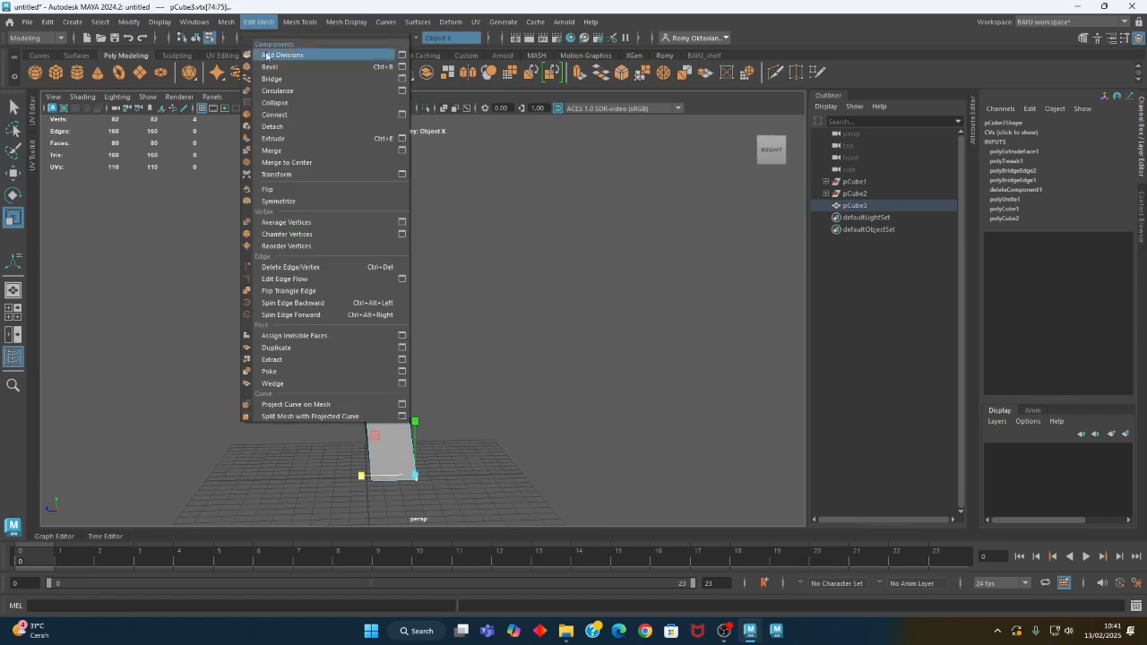
{"action": "mouse_move", "coordinate": [313, 24]}
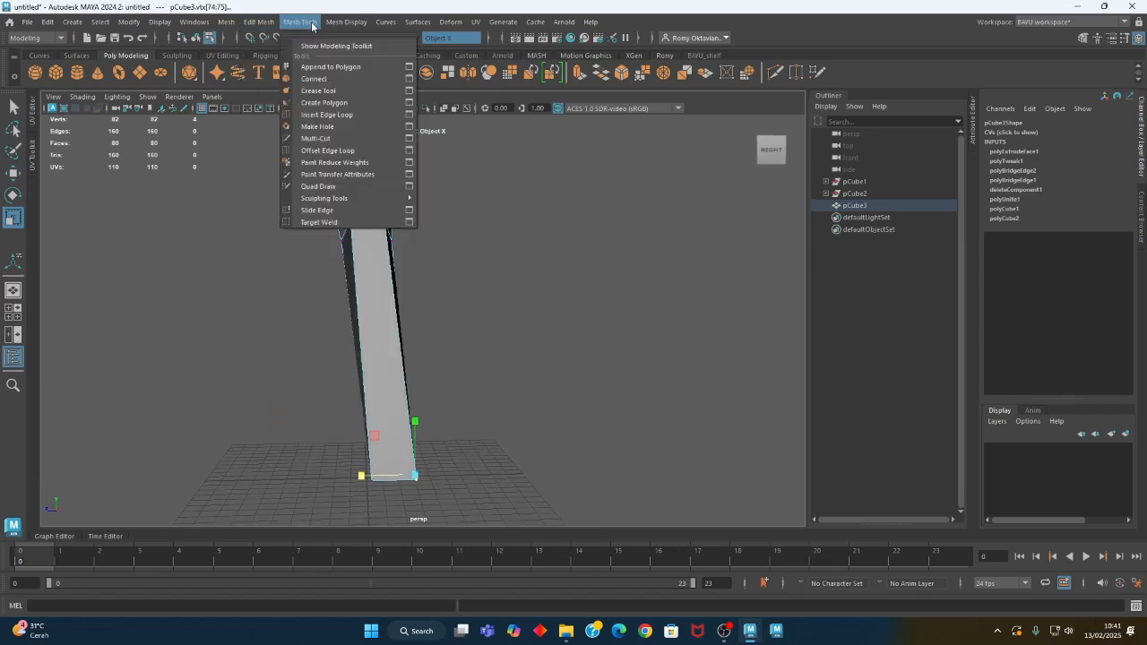
{"action": "left_click", "coordinate": [341, 117]}
{"action": "left_click_drag", "start_coordinate": [419, 341], "coordinate": [460, 343], "text": "alt"}
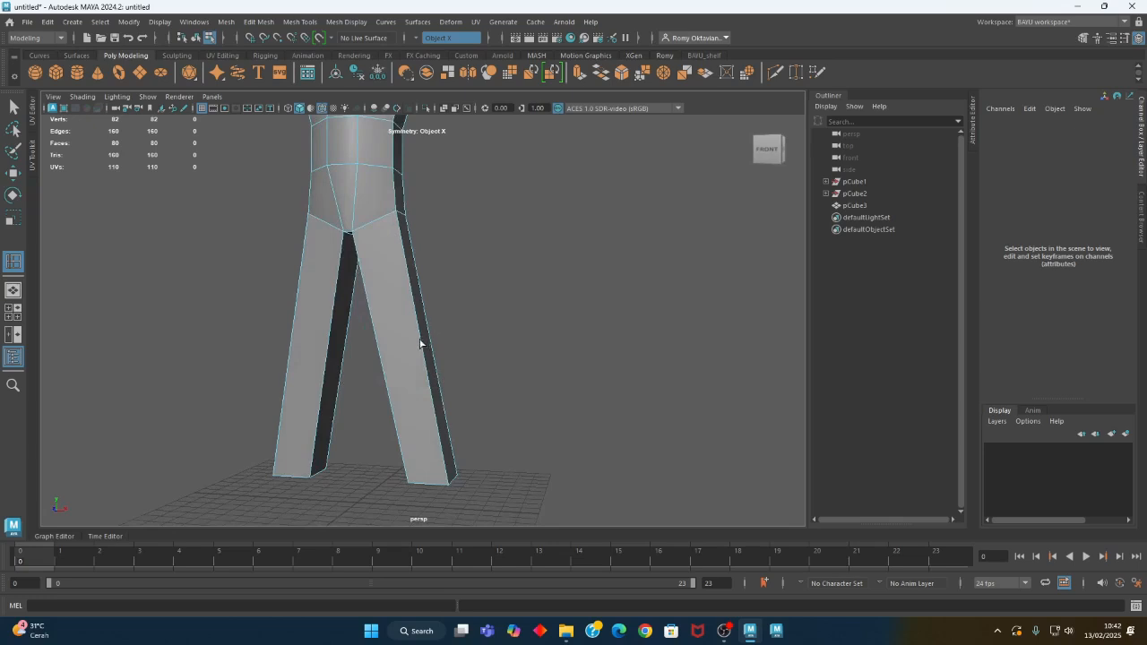
{"action": "left_click_drag", "start_coordinate": [422, 350], "coordinate": [423, 333]}
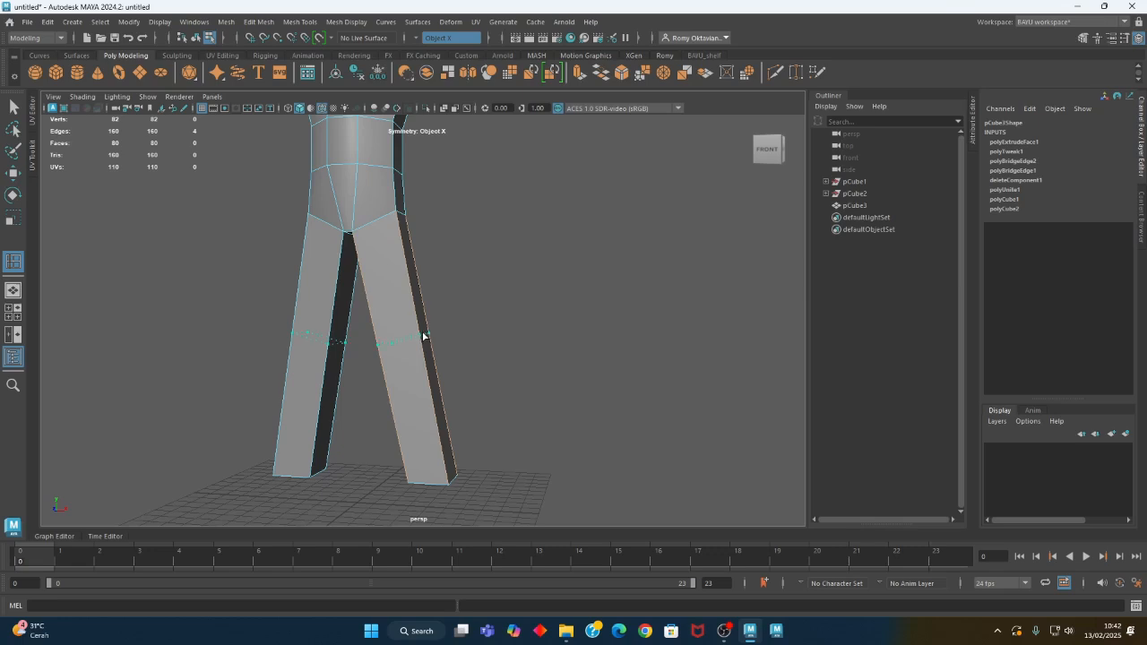
{"action": "left_click", "coordinate": [424, 335]}
Move the knee edge loops outward along X so the legs bend at the knees
{"action": "mouse_move", "coordinate": [557, 359]}
{"action": "left_mouse_down", "text": "alt"}
{"action": "mouse_move", "coordinate": [422, 353]}
{"action": "mouse_move", "coordinate": [565, 361]}
{"action": "left_mouse_up", "text": "alt"}
{"action": "key", "text": "w"}
{"action": "left_click_drag", "start_coordinate": [474, 336], "coordinate": [482, 338]}
{"action": "key", "text": "ctrl+z"}
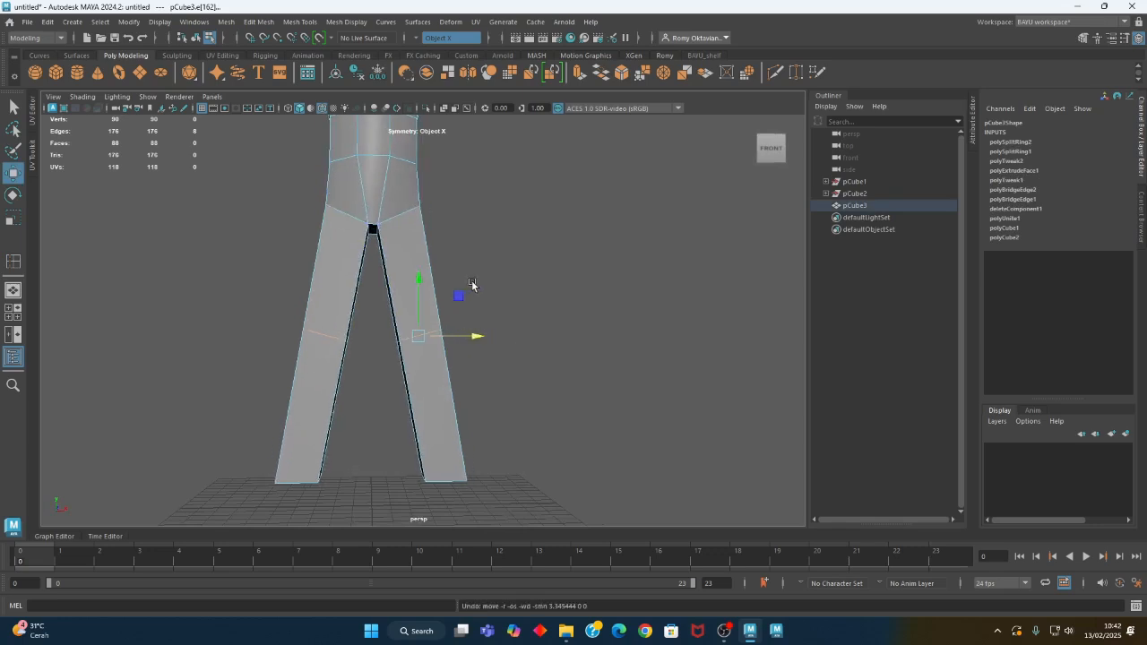
{"action": "left_click", "coordinate": [570, 348]}
{"action": "left_click", "coordinate": [415, 335]}
{"action": "left_click_drag", "start_coordinate": [474, 338], "coordinate": [481, 342]}
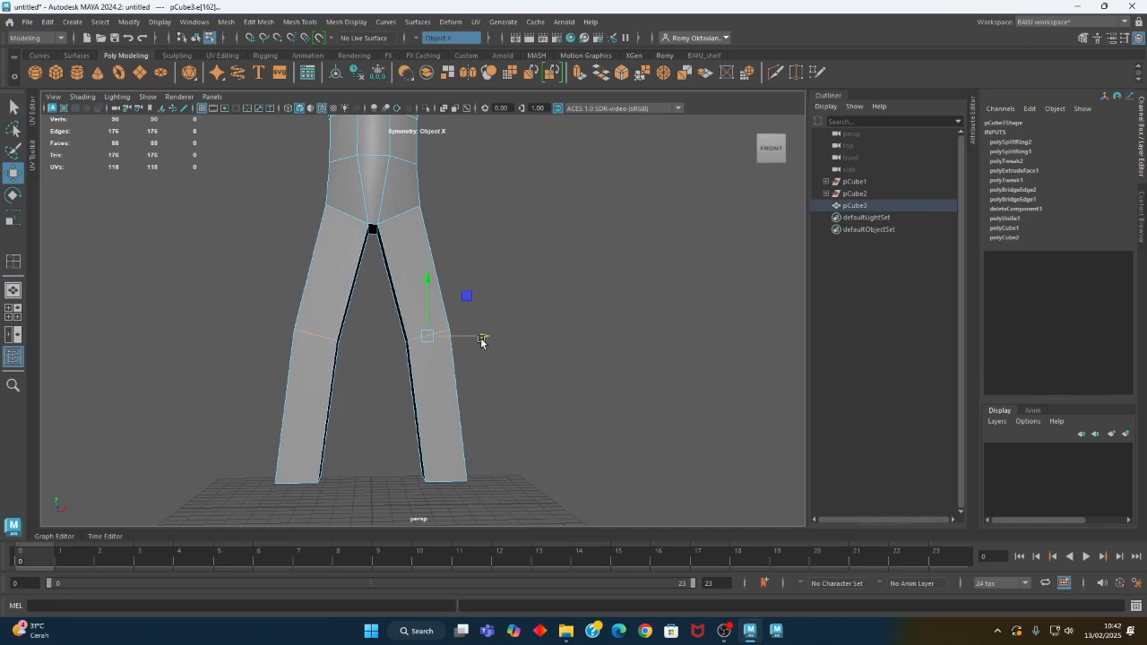
Adjust the depth of the knee edge loops along Z while viewing the legs from the side
{"action": "key", "text": "r"}
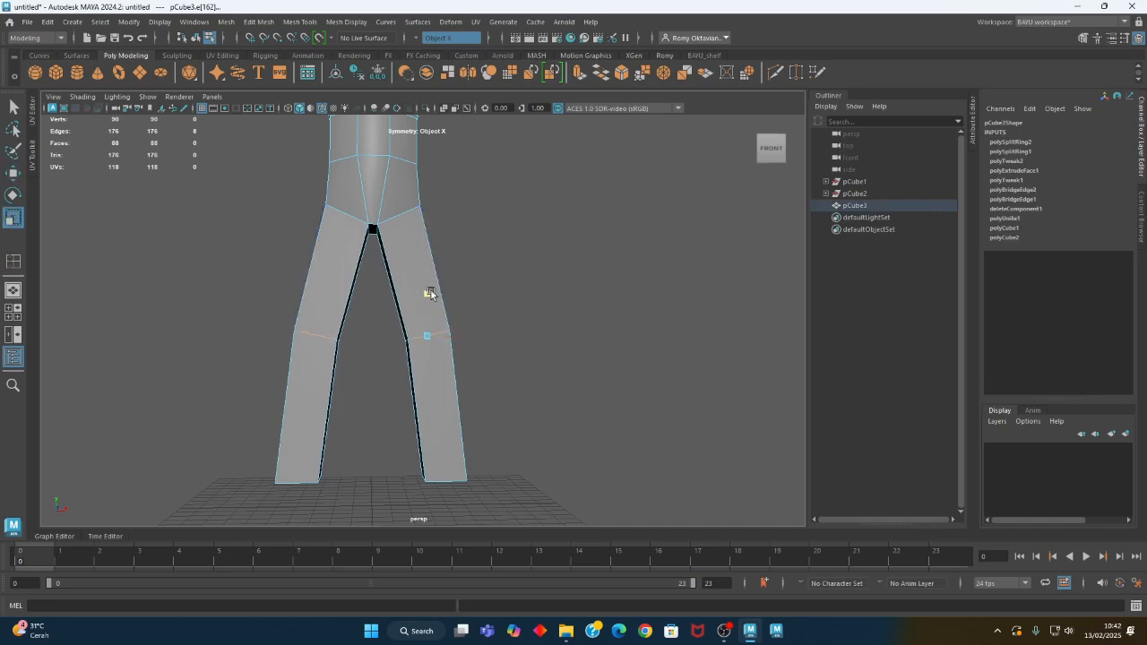
{"action": "left_click_drag", "start_coordinate": [430, 299], "coordinate": [465, 402], "text": "alt"}
{"action": "key", "text": "w"}
{"action": "left_click_drag", "start_coordinate": [327, 337], "coordinate": [460, 379]}
{"action": "left_click_drag", "start_coordinate": [550, 410], "coordinate": [498, 370], "text": "alt"}
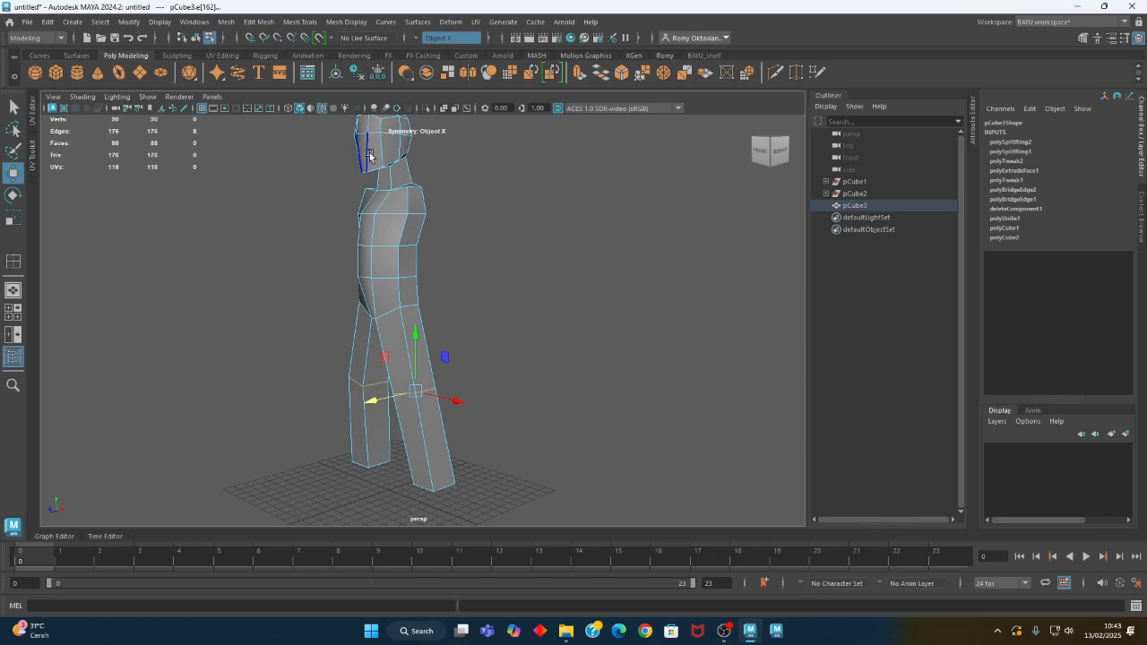
Bevel the knee edge loops with a fraction of 0.1
{"action": "left_click_drag", "start_coordinate": [397, 358], "coordinate": [427, 384], "text": "alt"}
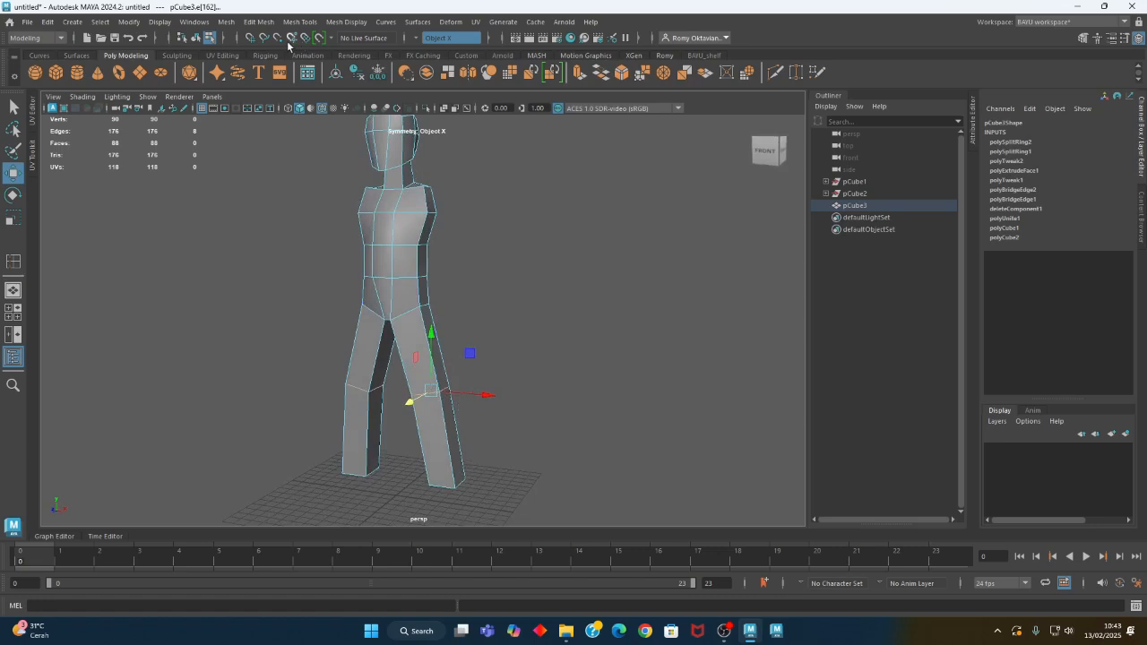
{"action": "left_click", "coordinate": [257, 22]}
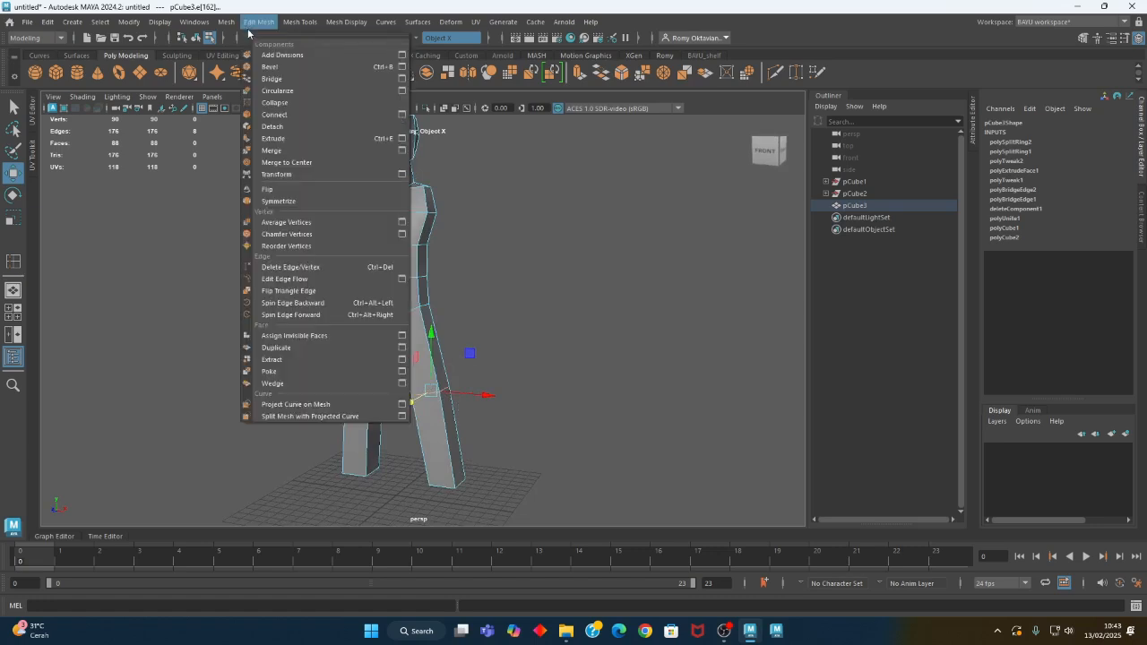
{"action": "left_click", "coordinate": [279, 68]}
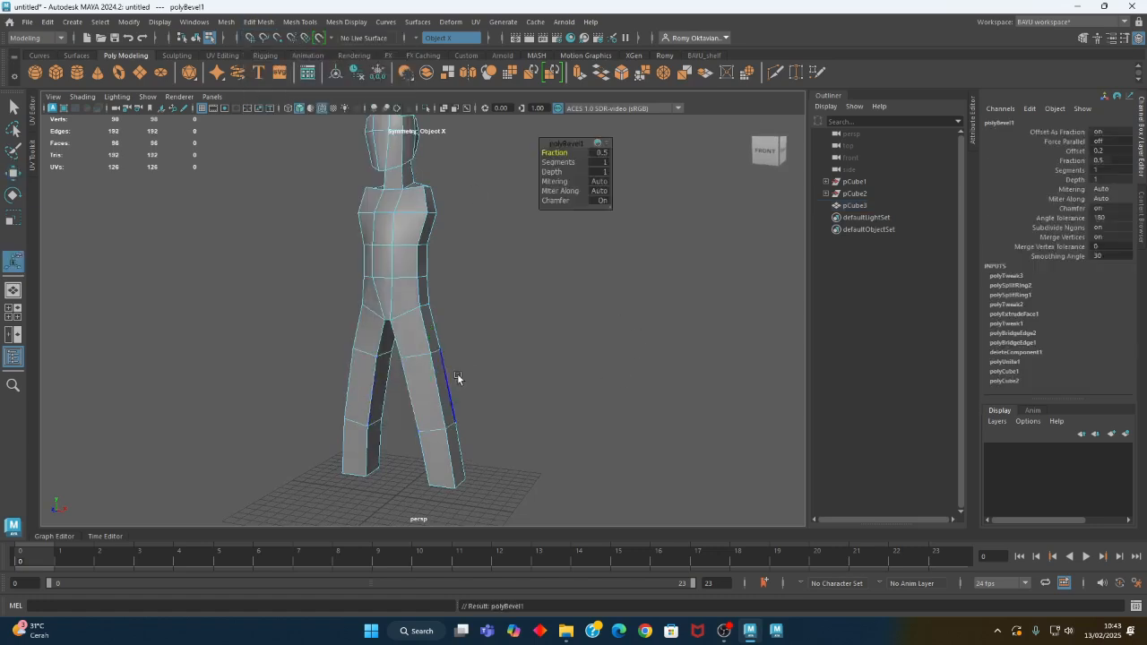
{"action": "left_click", "coordinate": [599, 153]}
{"action": "type", "text": "0.1"}
{"action": "key", "text": "Return"}
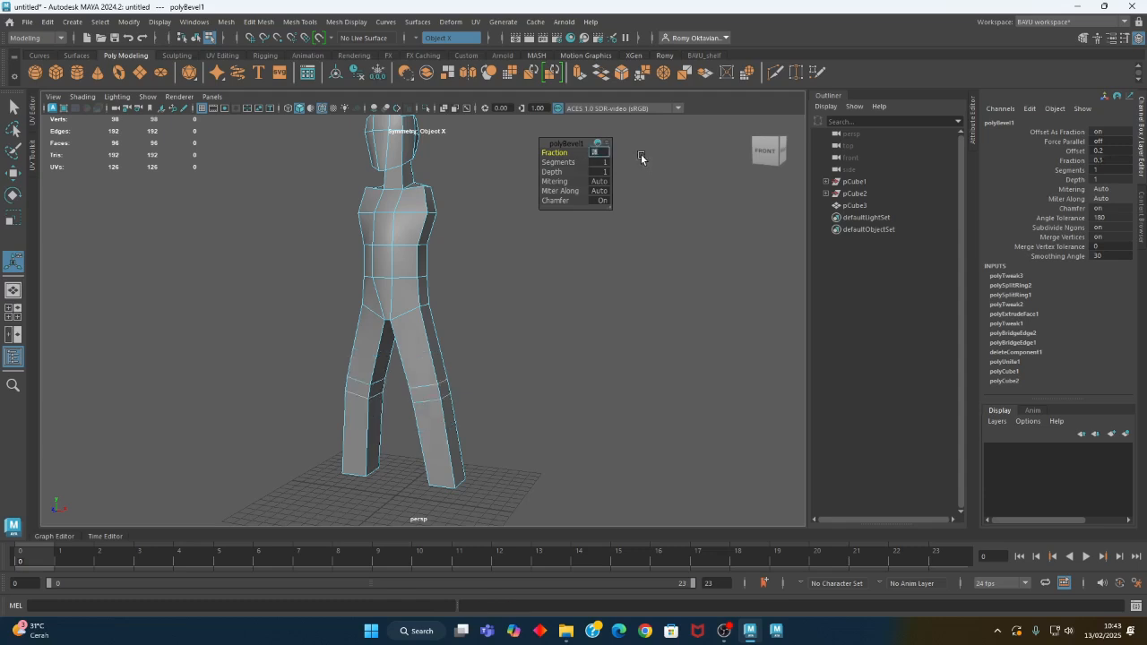
Widen the torso by moving its outer side vertices, from chest to hips, outward along X
{"action": "left_click_drag", "start_coordinate": [507, 359], "coordinate": [381, 345], "text": "alt"}
{"action": "right_click_drag", "start_coordinate": [382, 346], "coordinate": [427, 273], "text": "alt"}
{"action": "middle_click_drag", "start_coordinate": [426, 272], "coordinate": [411, 277], "text": "alt"}
{"action": "right_click_drag", "start_coordinate": [462, 220], "coordinate": [409, 217]}
{"action": "left_click_drag", "start_coordinate": [454, 183], "coordinate": [403, 329]}
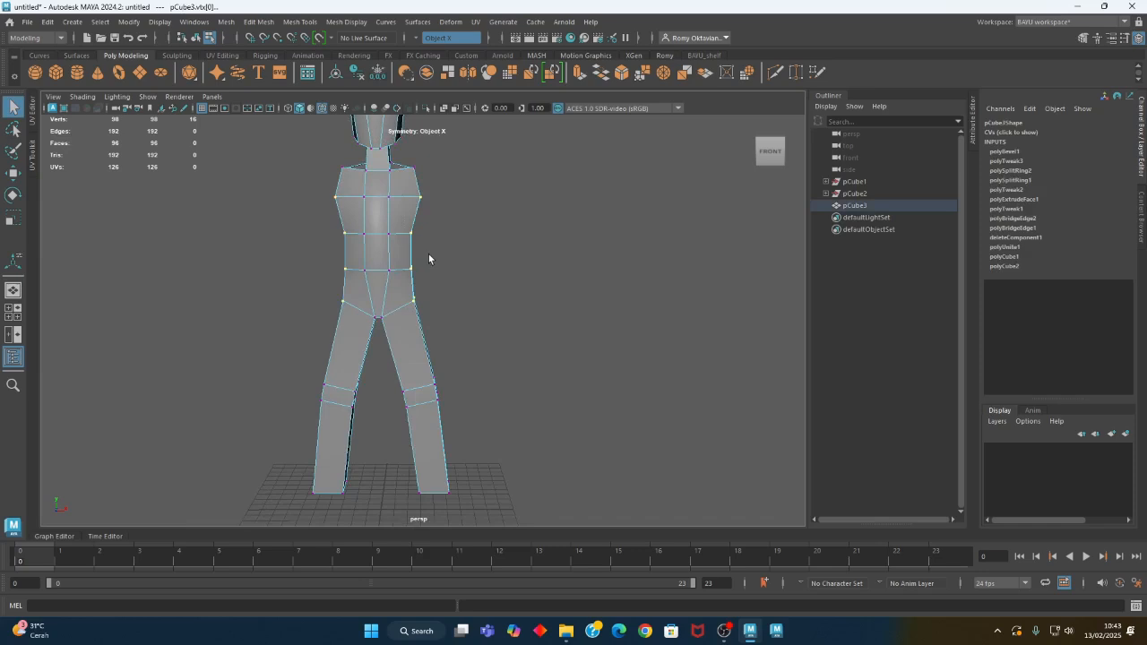
{"action": "key", "text": "w"}
{"action": "left_click_drag", "start_coordinate": [455, 249], "coordinate": [468, 248]}
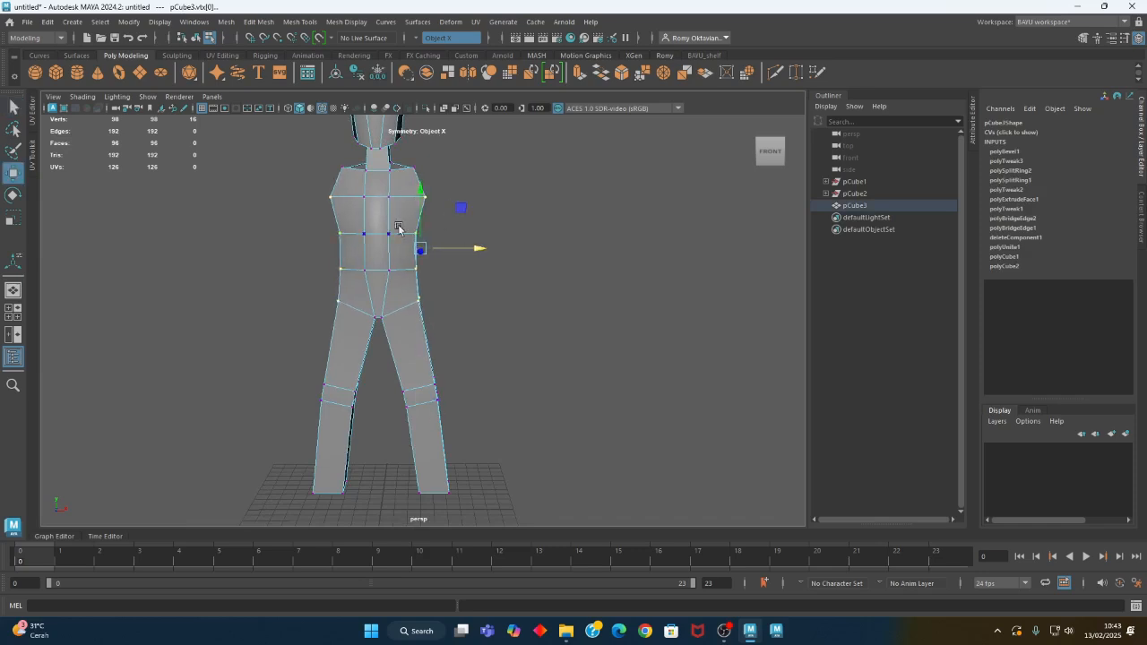
Spread and lower the two front chest vertices, and lower the two front vertices just above the crotch
{"action": "scroll", "coordinate": [428, 320], "scroll_direction": "up", "scroll_amount": 4}
{"action": "left_click", "coordinate": [348, 217]}
{"action": "left_click_drag", "start_coordinate": [383, 220], "coordinate": [358, 209]}
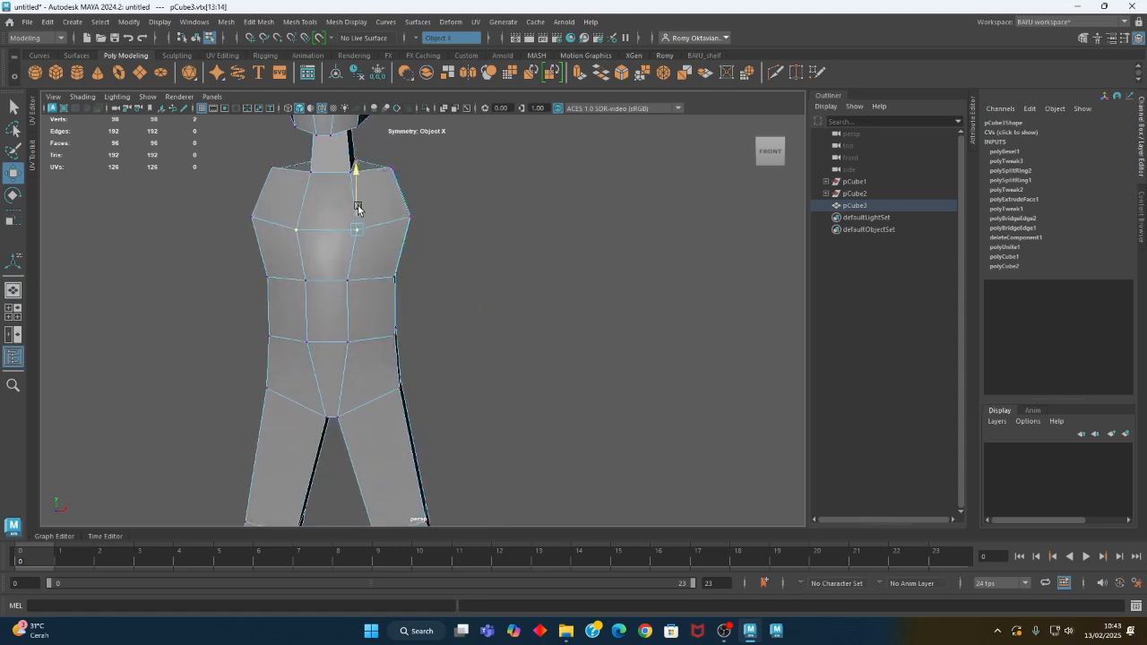
{"action": "left_click", "coordinate": [346, 282]}
{"action": "left_click", "coordinate": [347, 345]}
{"action": "left_click_drag", "start_coordinate": [350, 325], "coordinate": [469, 321]}
Insert two edge loops around each upper leg, one just below the hip and one at mid-thigh
{"action": "middle_click_drag", "start_coordinate": [462, 270], "coordinate": [478, 335], "text": "alt"}
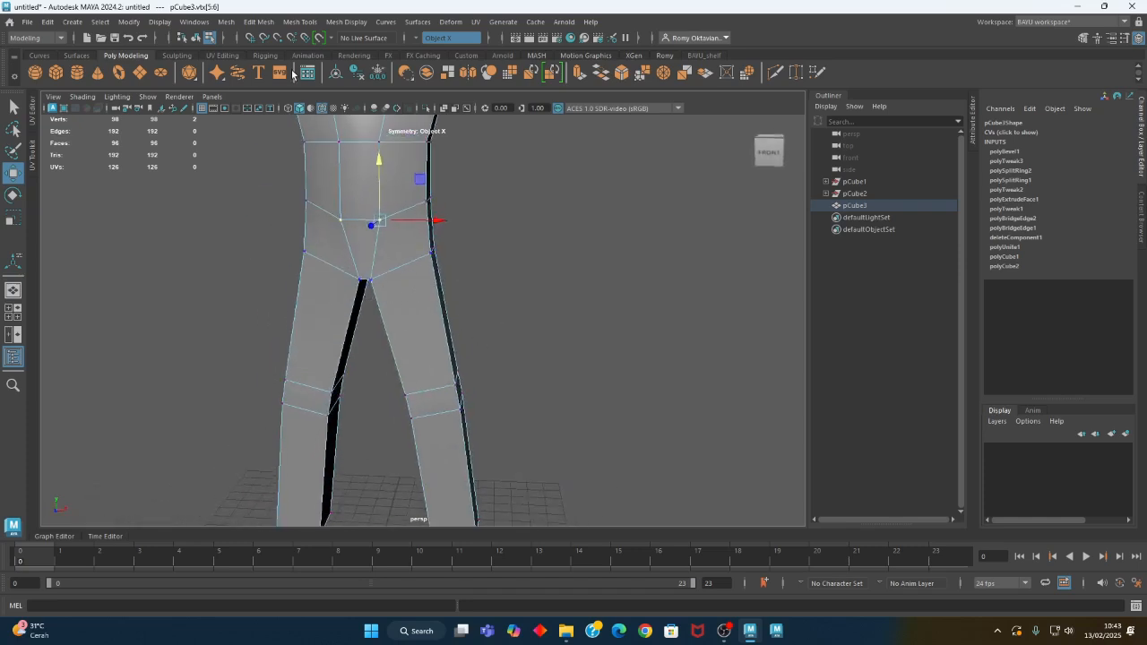
{"action": "left_click", "coordinate": [300, 22]}
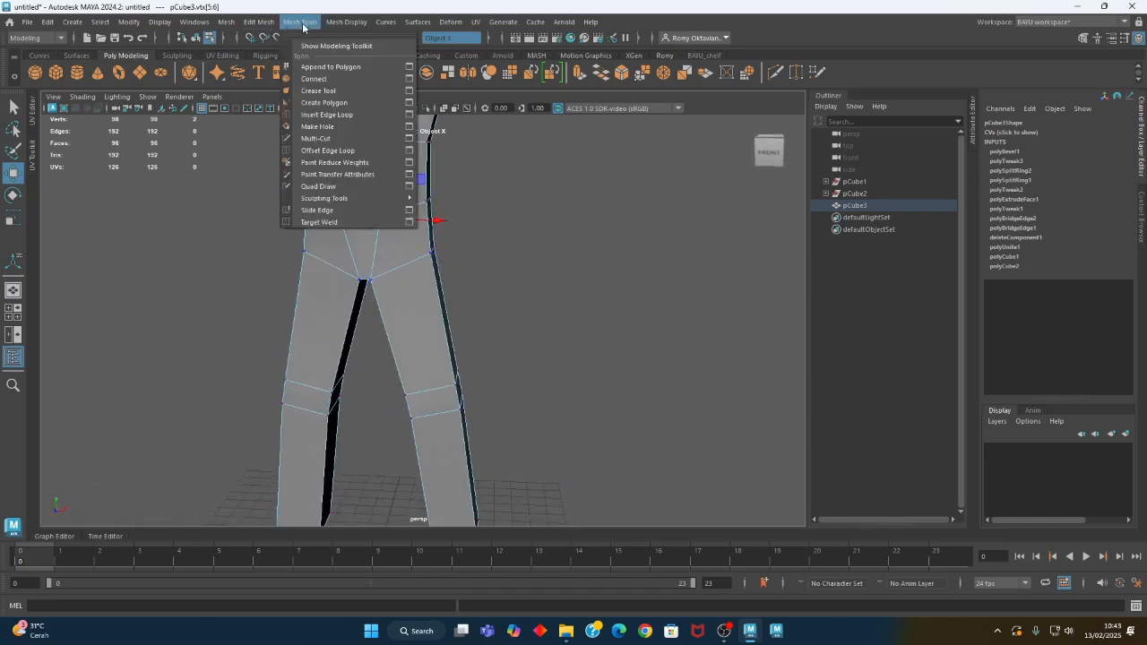
{"action": "left_click", "coordinate": [352, 115]}
{"action": "left_click_drag", "start_coordinate": [417, 340], "coordinate": [401, 274], "text": "alt"}
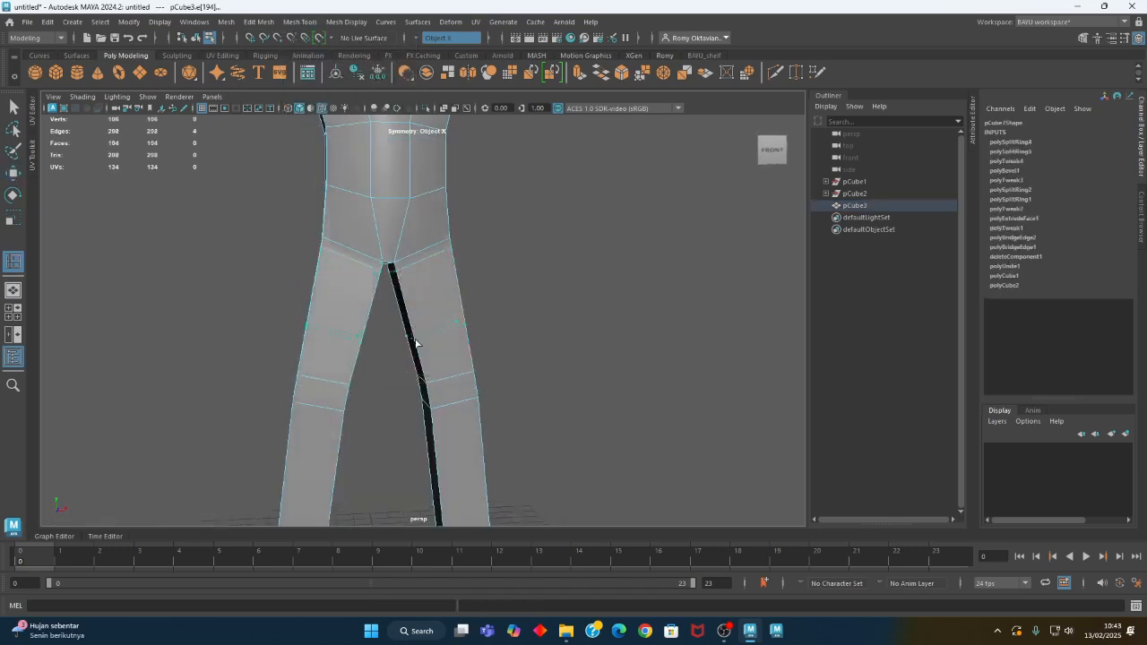
{"action": "left_click_drag", "start_coordinate": [417, 337], "coordinate": [419, 338]}
Insert two closely spaced edge loops around each lower leg, roughly midway between knee and foot
{"action": "left_click_drag", "start_coordinate": [523, 440], "coordinate": [384, 353], "text": "alt"}
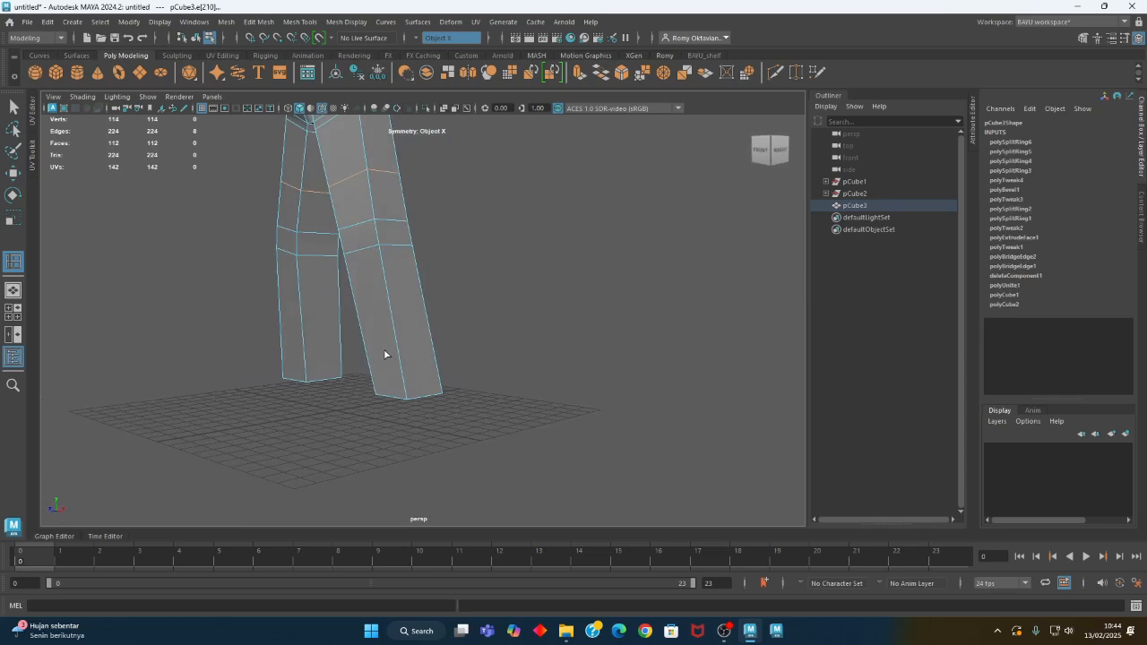
{"action": "left_click_drag", "start_coordinate": [415, 347], "coordinate": [398, 354], "text": "alt"}
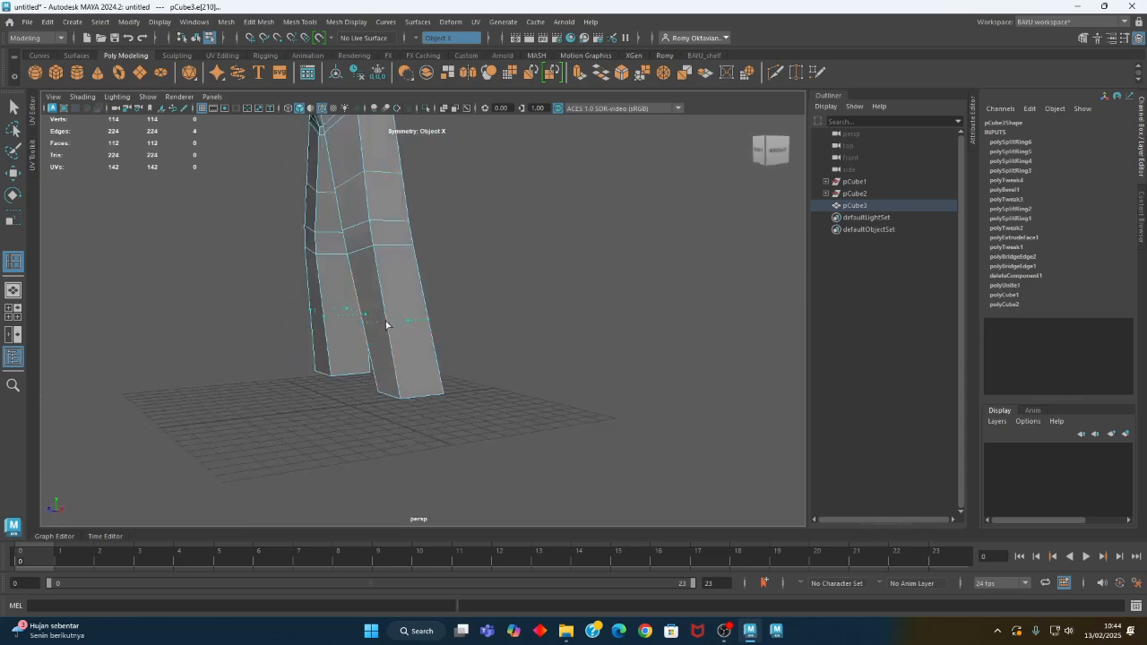
{"action": "left_click", "coordinate": [386, 336]}
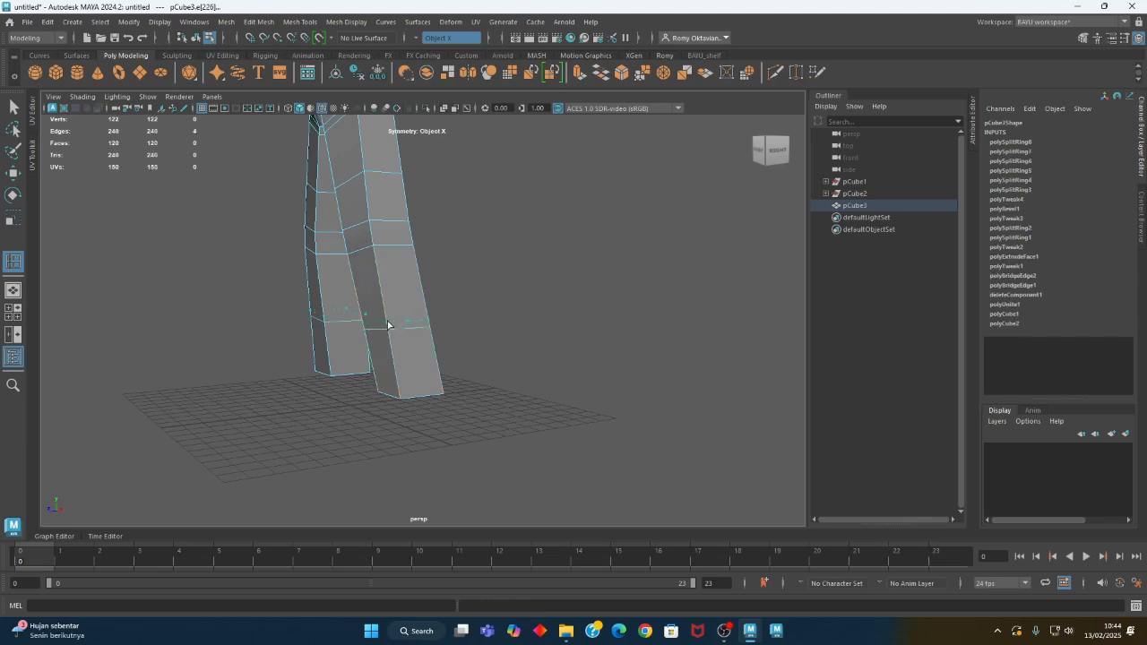
{"action": "left_click", "coordinate": [385, 314]}
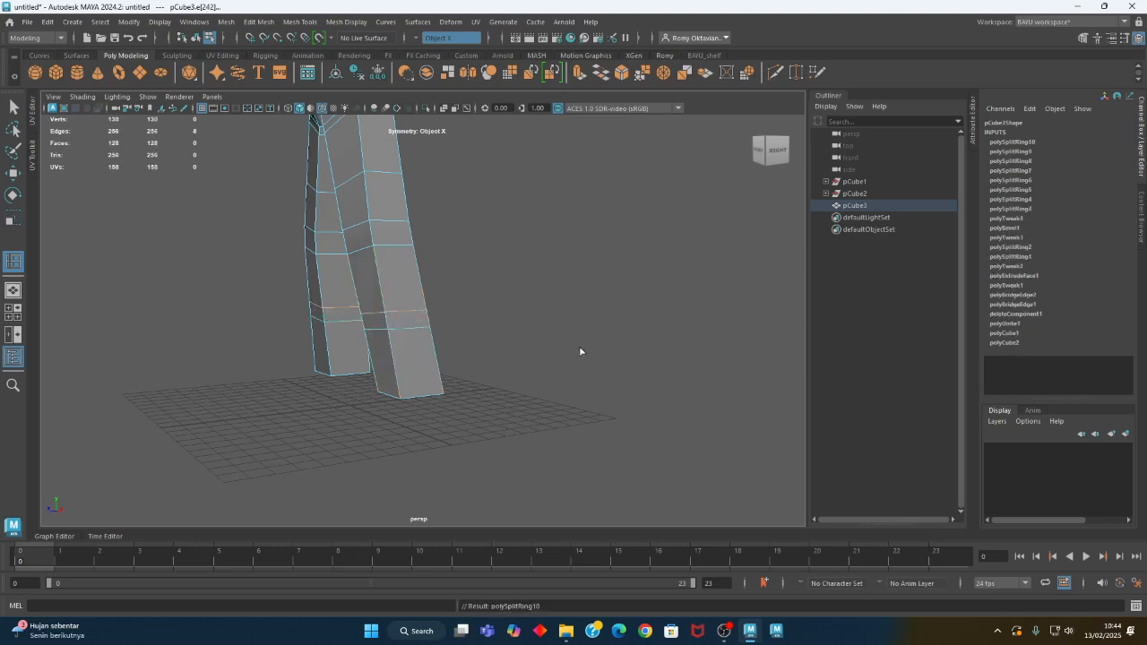
Pull the back edge of the upper new shin loop backward along Z to form a calf bulge
{"action": "left_click_drag", "start_coordinate": [579, 345], "coordinate": [485, 350], "text": "alt"}
{"action": "key", "text": "w"}
{"action": "left_click", "coordinate": [584, 353]}
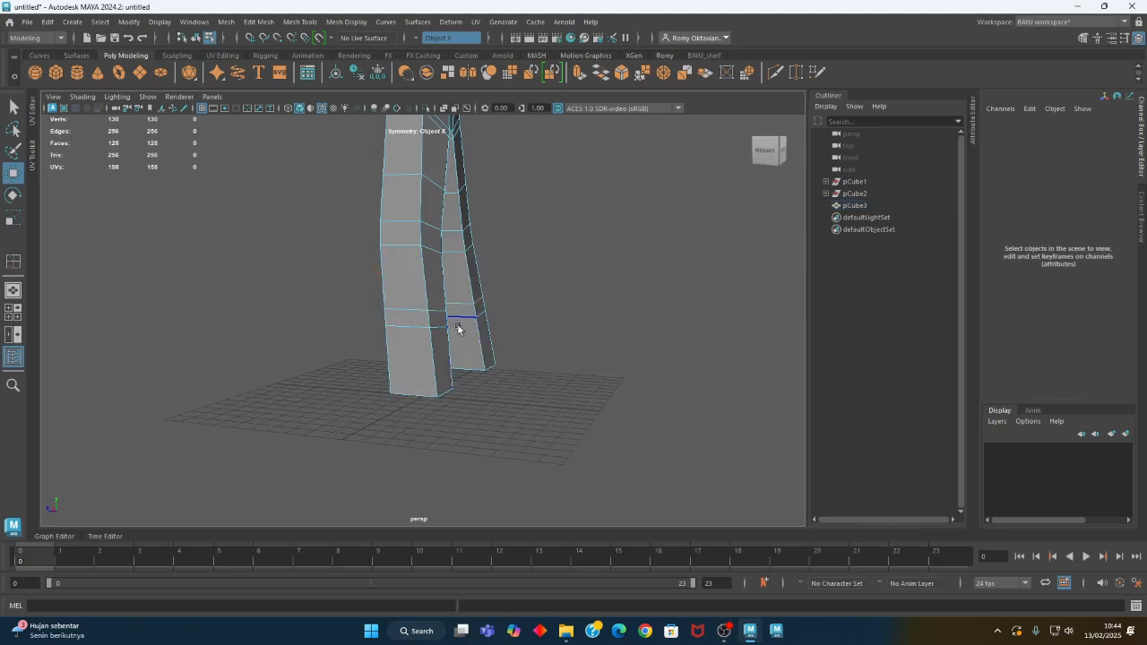
{"action": "left_click", "coordinate": [438, 313]}
{"action": "left_click_drag", "start_coordinate": [438, 313], "coordinate": [376, 285], "text": "alt"}
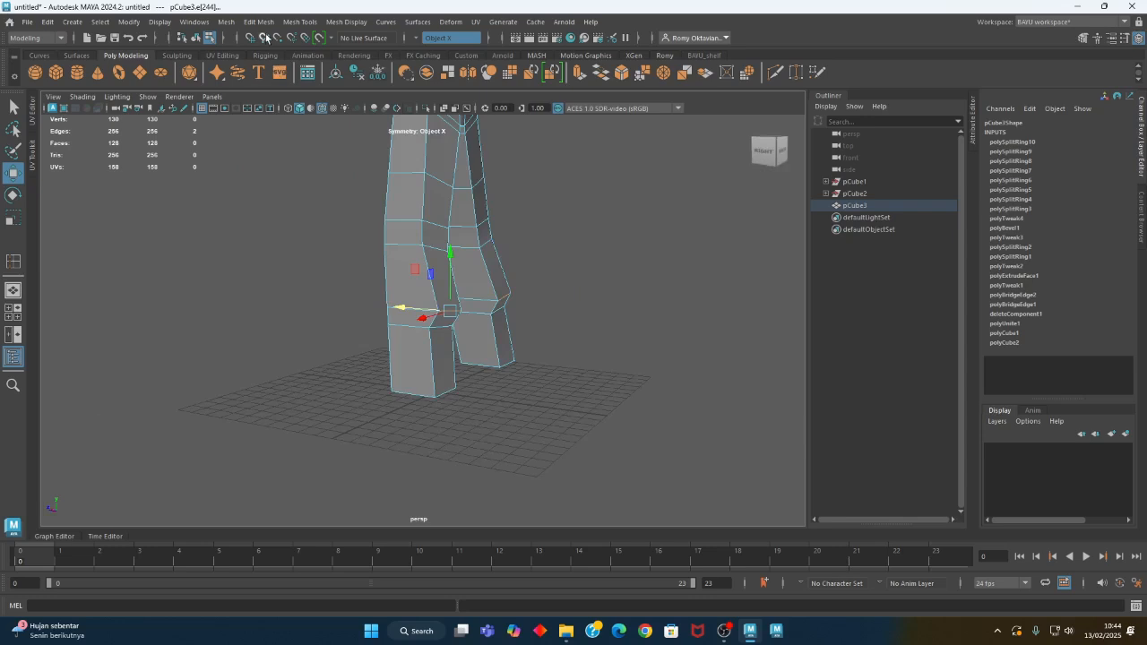
Insert an edge loop between knee and calf bulge on each leg and adjust its back edge along Z
{"action": "left_click", "coordinate": [300, 22]}
{"action": "left_click", "coordinate": [340, 114]}
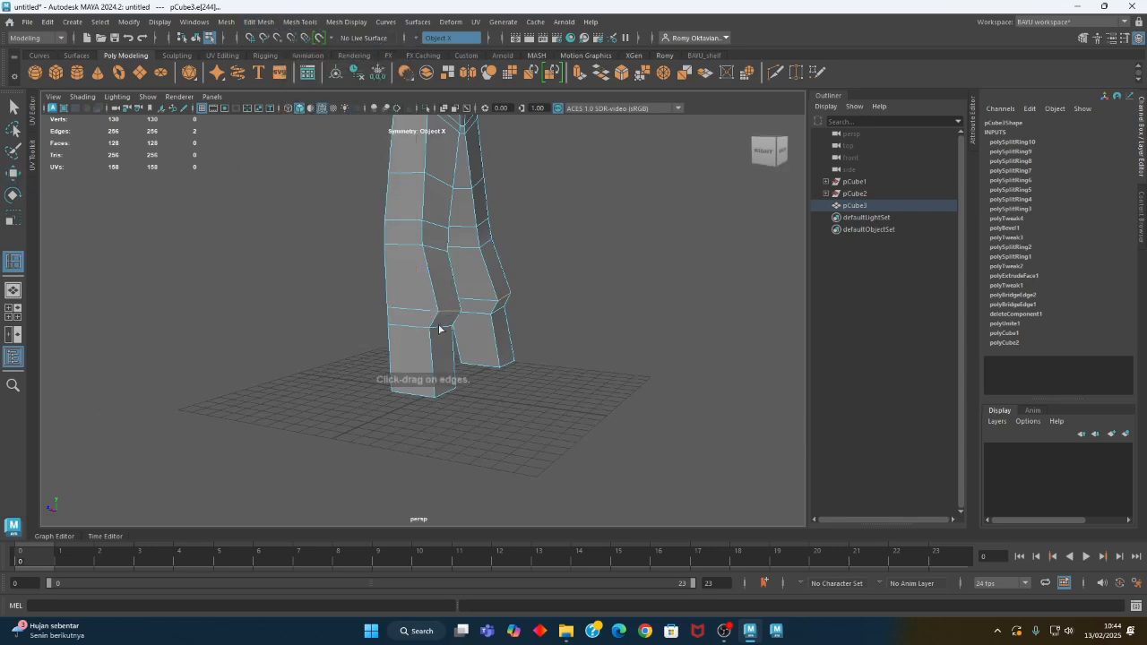
{"action": "left_click_drag", "start_coordinate": [439, 329], "coordinate": [431, 287], "text": "alt"}
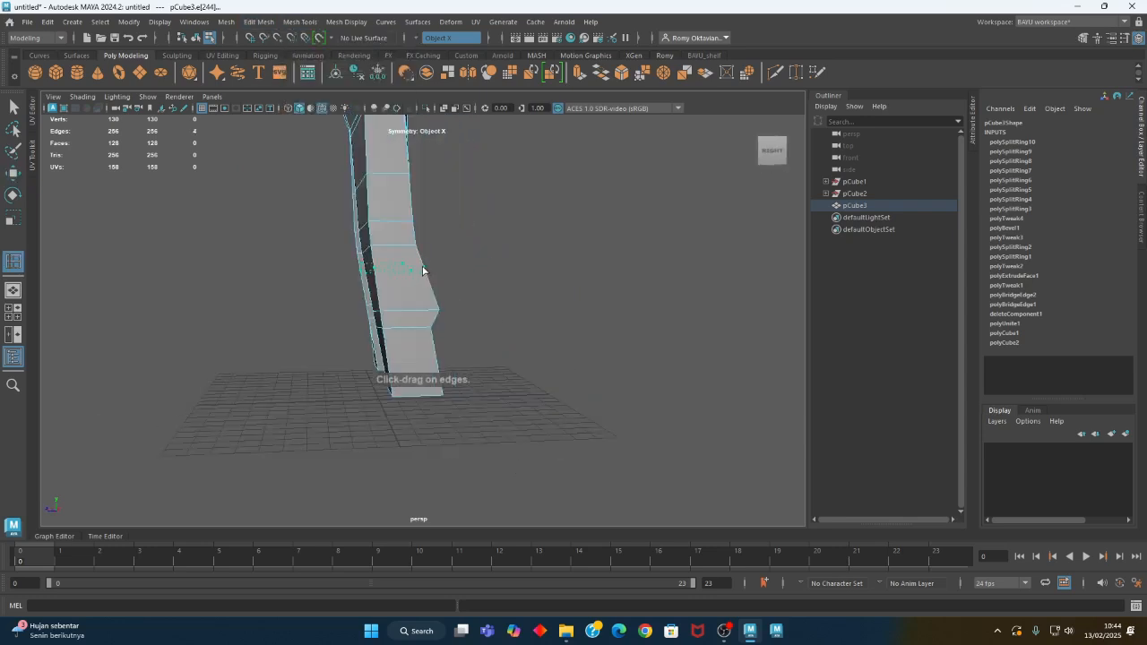
{"action": "left_click", "coordinate": [423, 270]}
{"action": "left_click_drag", "start_coordinate": [499, 302], "coordinate": [477, 288], "text": "alt"}
{"action": "key", "text": "w"}
{"action": "left_click", "coordinate": [441, 269]}
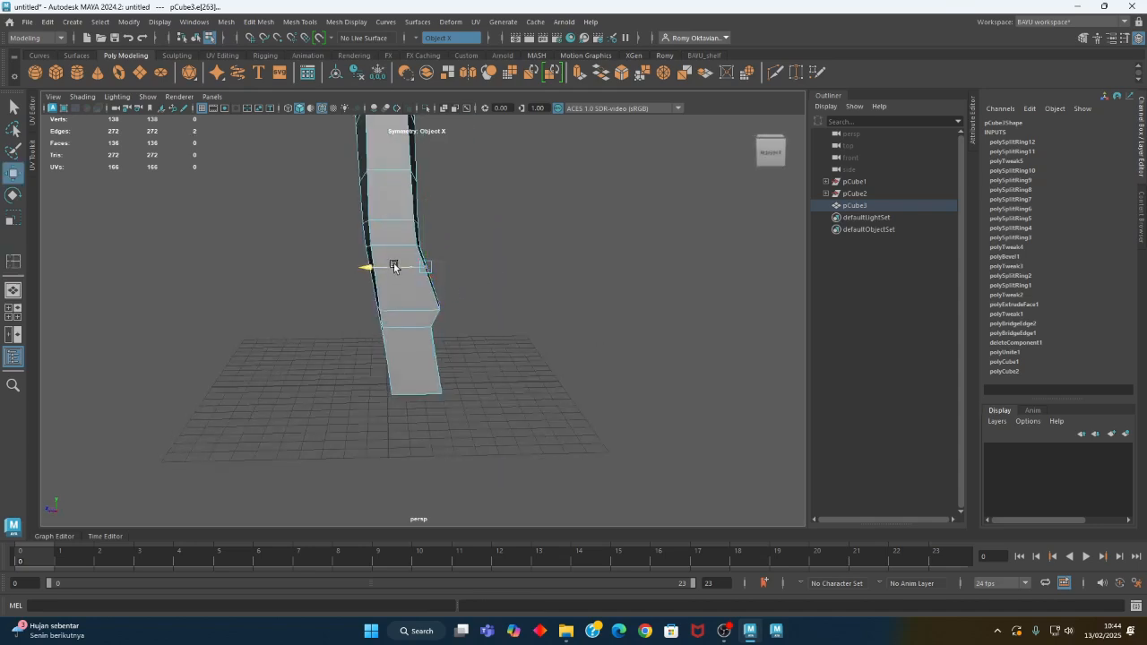
{"action": "left_click_drag", "start_coordinate": [391, 265], "coordinate": [378, 353], "text": "alt"}
Raise the back edge of the calf bulge slightly and scale it wider along X
{"action": "left_click", "coordinate": [452, 319]}
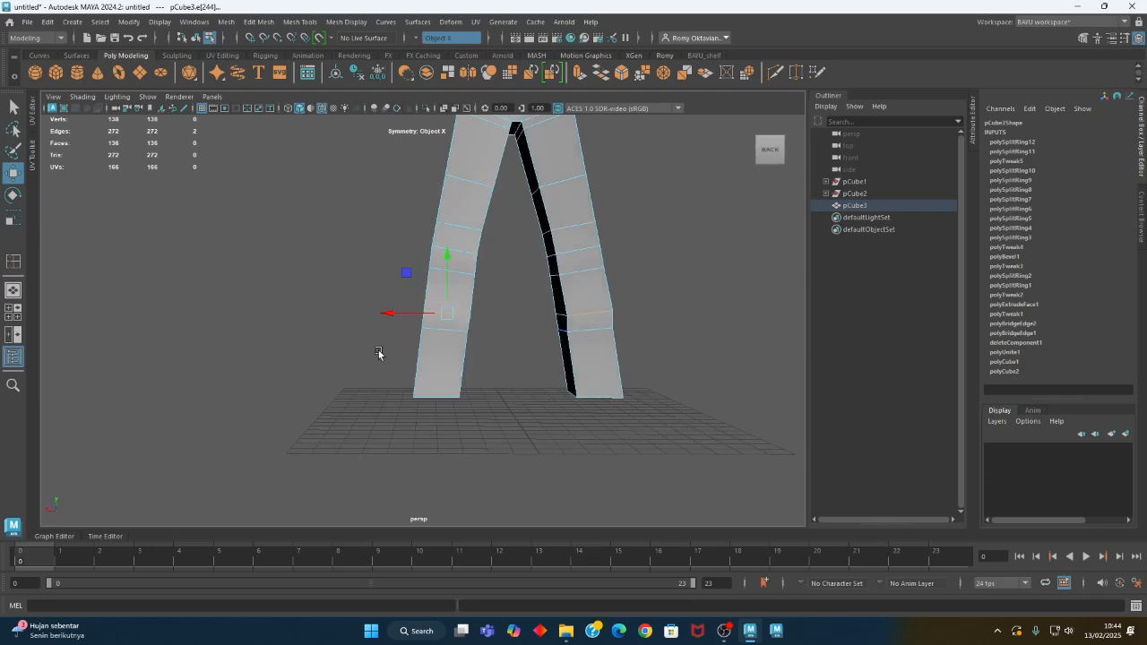
{"action": "left_click", "coordinate": [407, 268]}
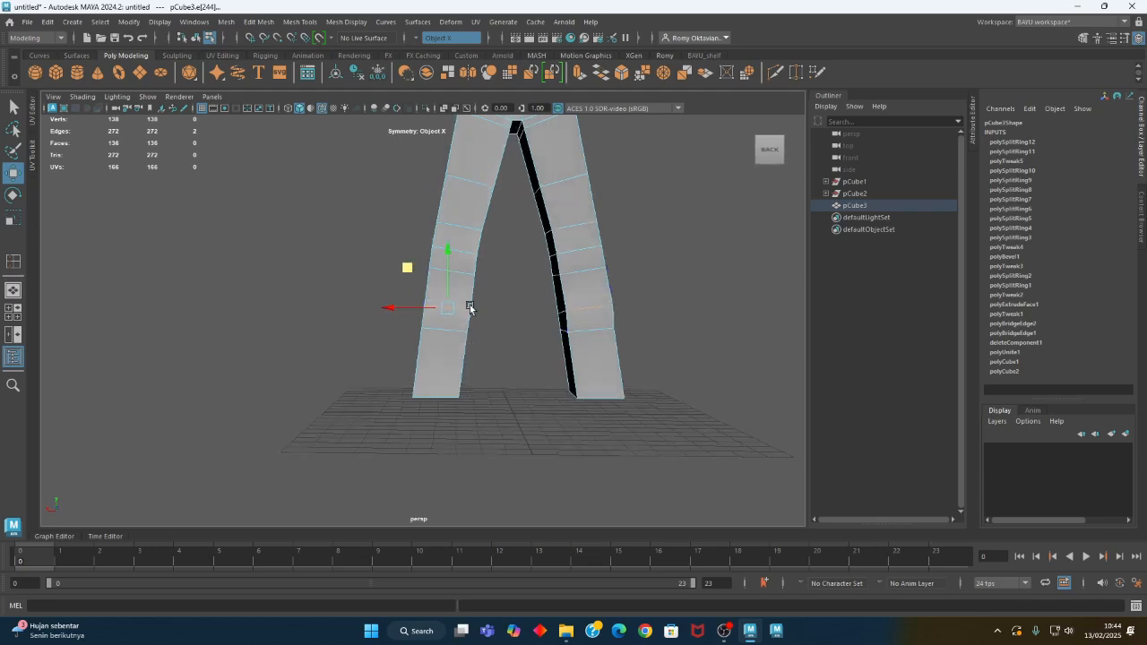
{"action": "key", "text": "r"}
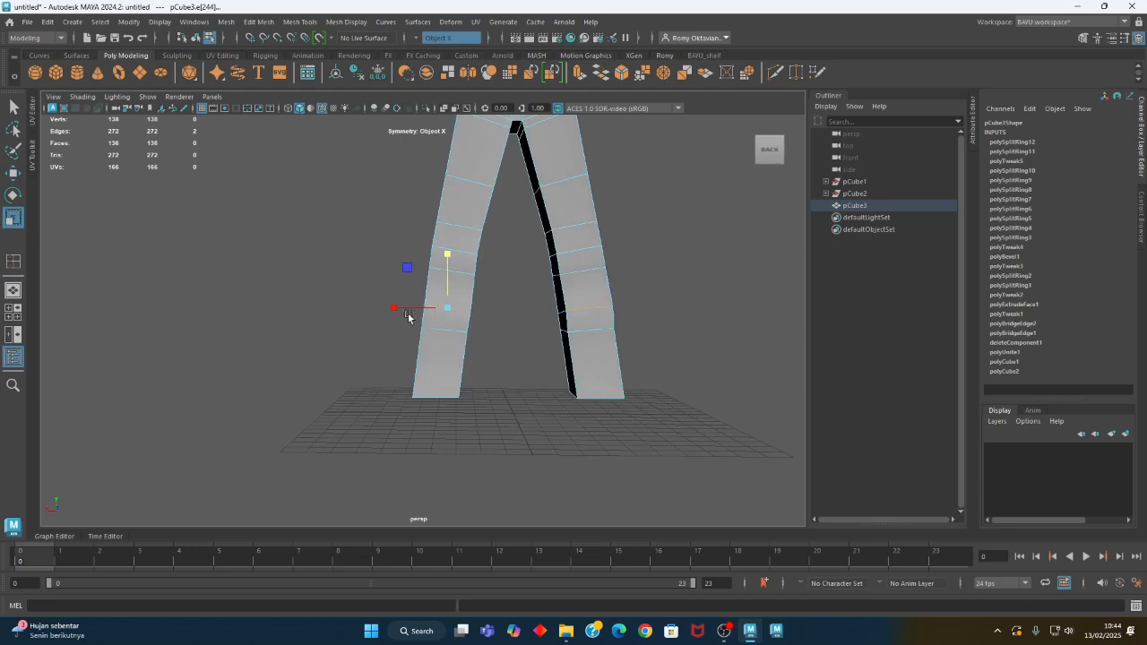
{"action": "left_click_drag", "start_coordinate": [386, 310], "coordinate": [443, 360], "text": "alt"}
{"action": "left_click_drag", "start_coordinate": [412, 315], "coordinate": [504, 389]}
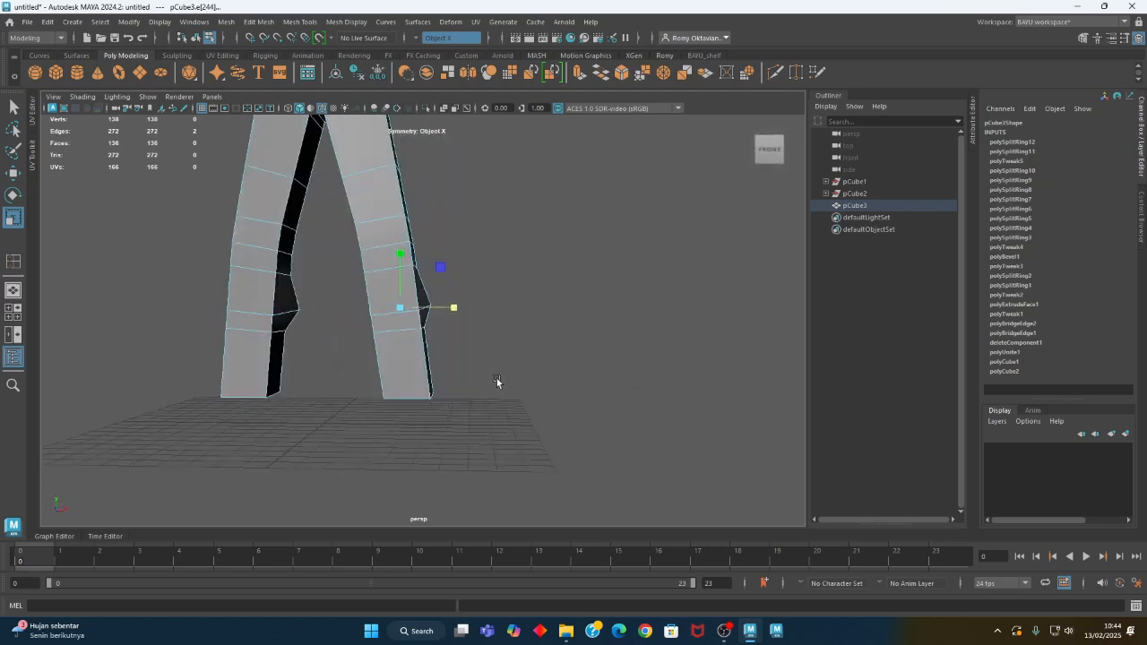
{"action": "left_click_drag", "start_coordinate": [520, 328], "coordinate": [566, 324], "text": "alt"}
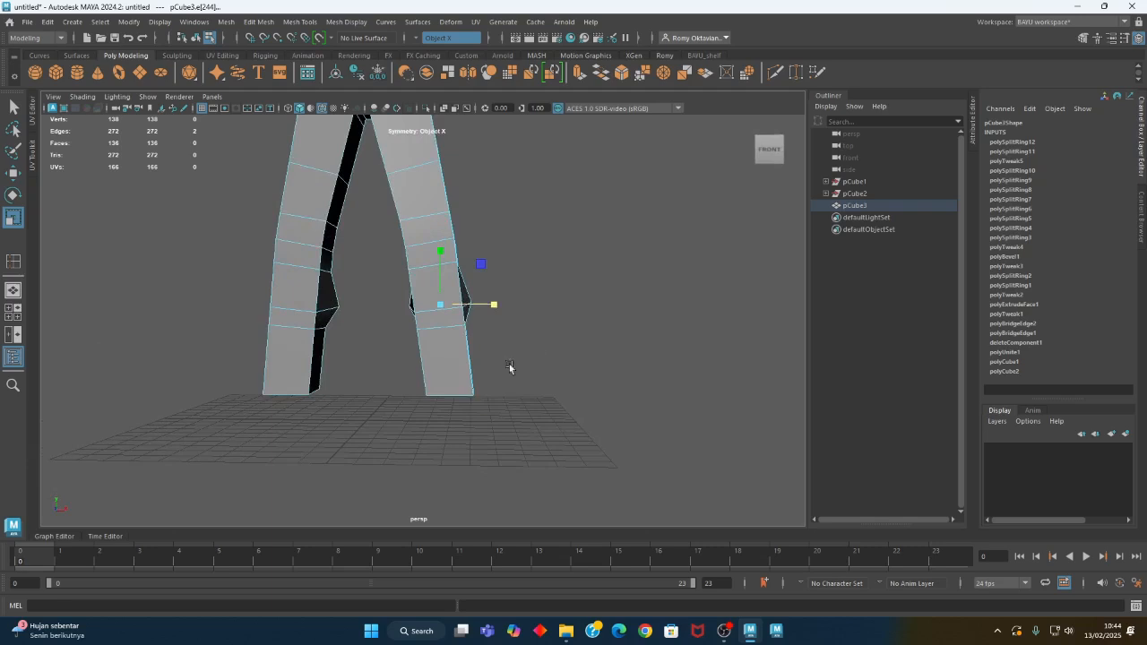
Narrow the front faces of the lower legs by scaling them along X
{"action": "right_click_drag", "start_coordinate": [559, 256], "coordinate": [567, 294]}
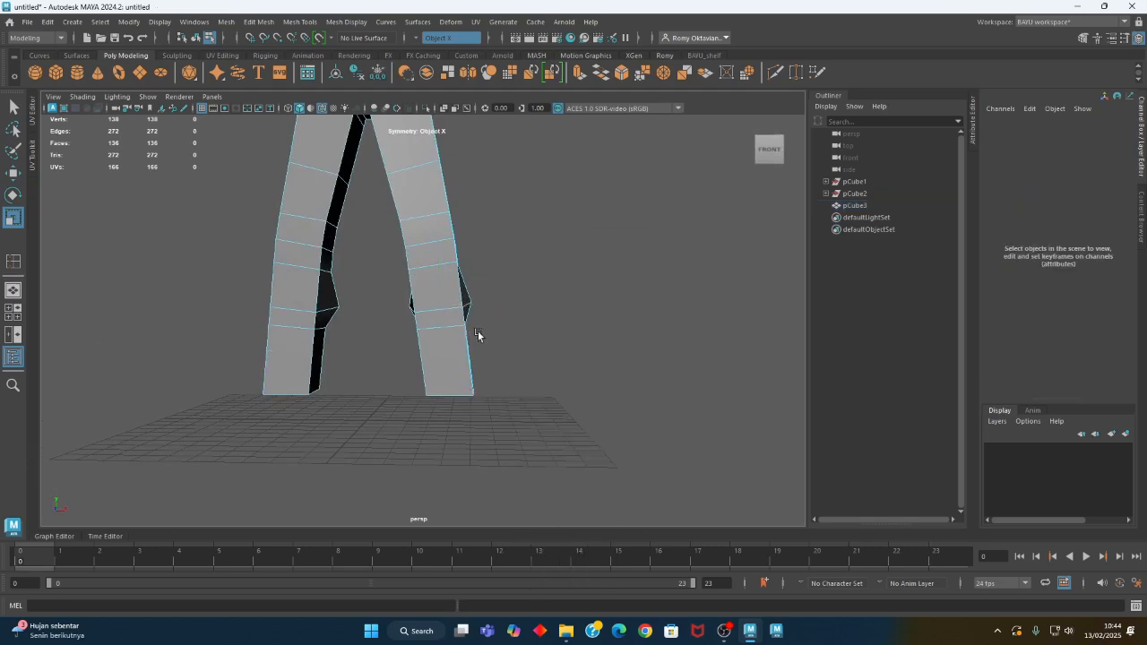
{"action": "left_click", "coordinate": [442, 329]}
{"action": "left_click", "coordinate": [439, 359], "text": "shift"}
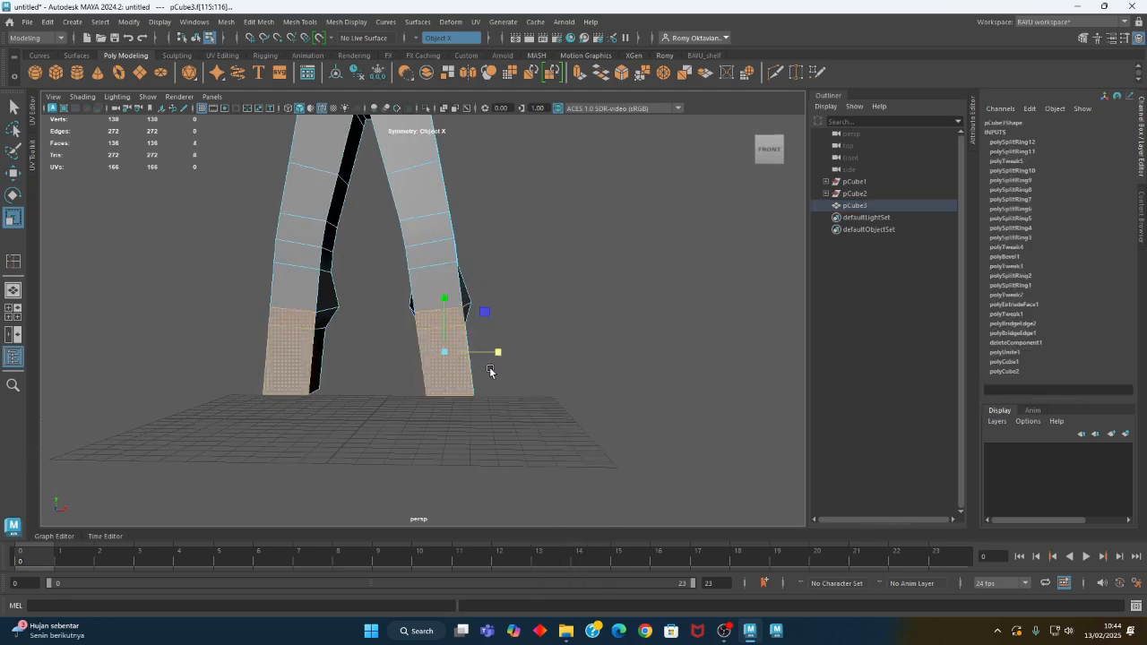
{"action": "left_click_drag", "start_coordinate": [496, 350], "coordinate": [504, 270]}
{"action": "left_click", "coordinate": [428, 288], "text": "shift"}
{"action": "middle_click_drag", "start_coordinate": [500, 223], "coordinate": [498, 309], "text": "alt"}
{"action": "left_click_drag", "start_coordinate": [498, 309], "coordinate": [470, 315], "text": "alt"}
{"action": "right_click_drag", "start_coordinate": [392, 281], "coordinate": [482, 273], "text": "alt"}
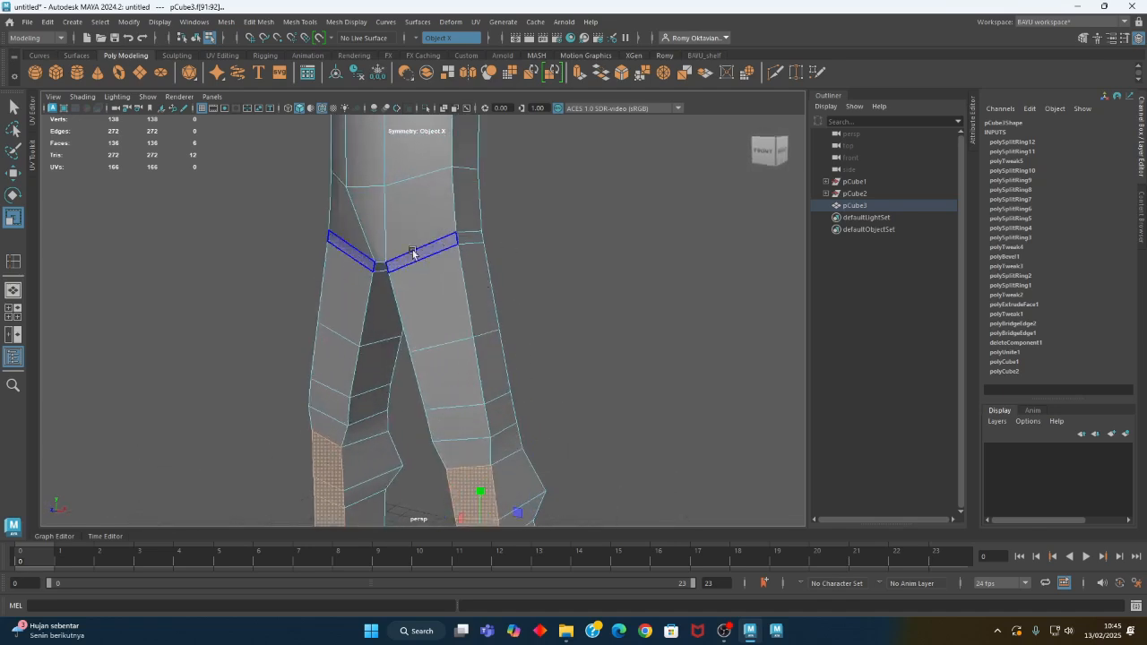
Lower the outer edges of the topmost thigh loops so the loops run nearly level from the crotch
{"action": "left_click_drag", "start_coordinate": [414, 290], "coordinate": [469, 256], "text": "alt"}
{"action": "key", "text": "w"}
{"action": "left_click", "coordinate": [547, 263]}
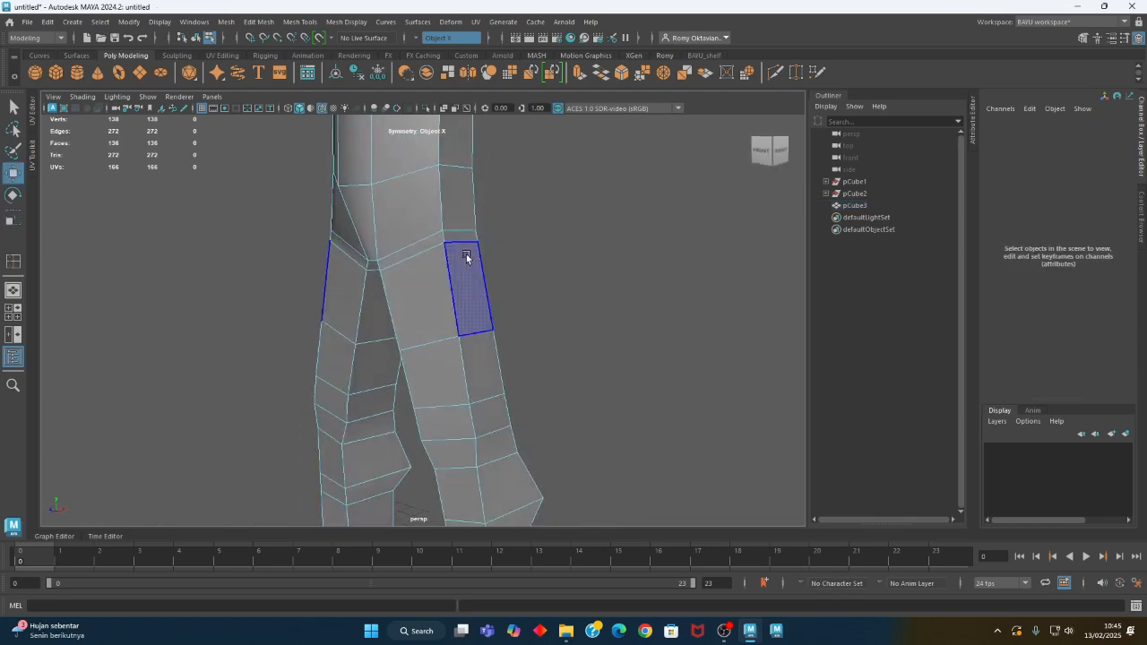
{"action": "left_click", "coordinate": [463, 251]}
{"action": "right_click_drag", "start_coordinate": [558, 219], "coordinate": [558, 185]}
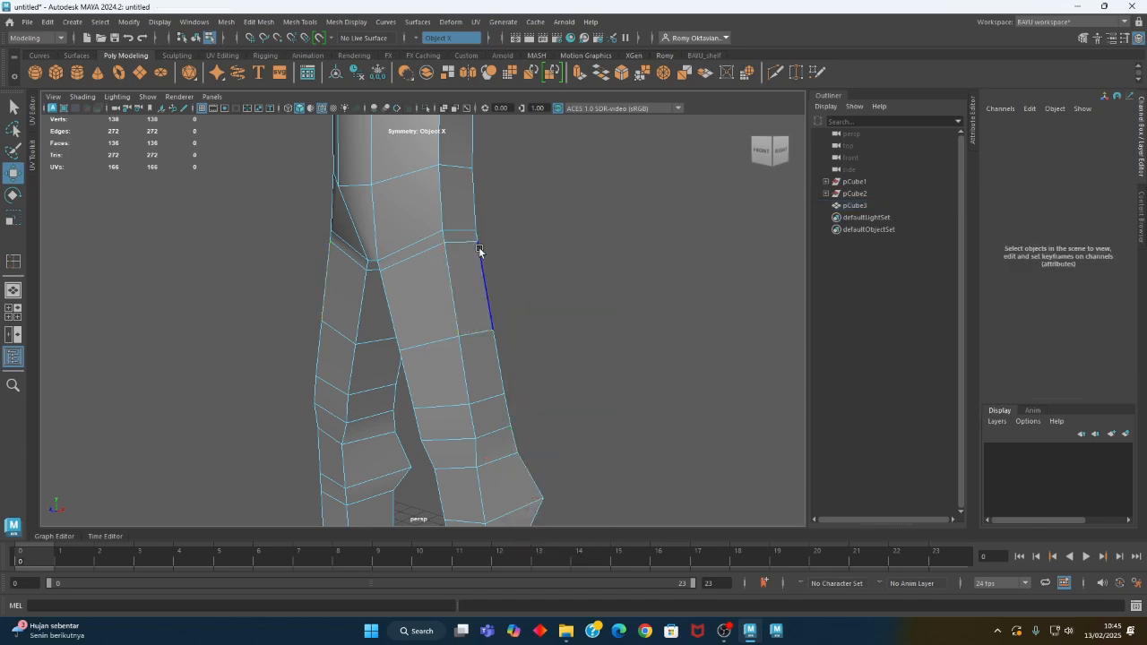
{"action": "left_click", "coordinate": [463, 242]}
{"action": "left_click_drag", "start_coordinate": [463, 244], "coordinate": [520, 278], "text": "alt"}
{"action": "left_click_drag", "start_coordinate": [533, 200], "coordinate": [537, 228]}
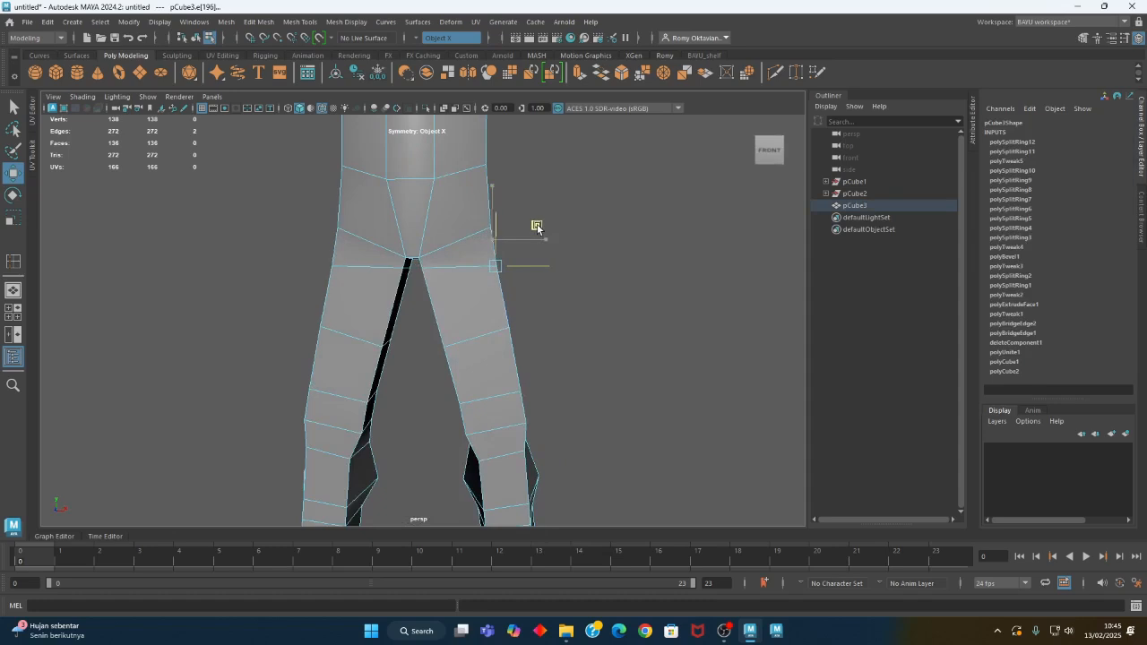
{"action": "left_click", "coordinate": [537, 228]}
Narrow the back edges below the calf bulge and at the leg bottoms by scaling them along X
{"action": "mouse_move", "coordinate": [661, 258]}
{"action": "left_mouse_down", "text": "alt"}
{"action": "mouse_move", "coordinate": [349, 259]}
{"action": "mouse_move", "coordinate": [594, 257]}
{"action": "mouse_move", "coordinate": [660, 277]}
{"action": "left_mouse_up", "text": "alt"}
{"action": "right_click_drag", "start_coordinate": [660, 277], "coordinate": [430, 346], "text": "alt"}
{"action": "left_click_drag", "start_coordinate": [430, 347], "coordinate": [461, 344], "text": "alt"}
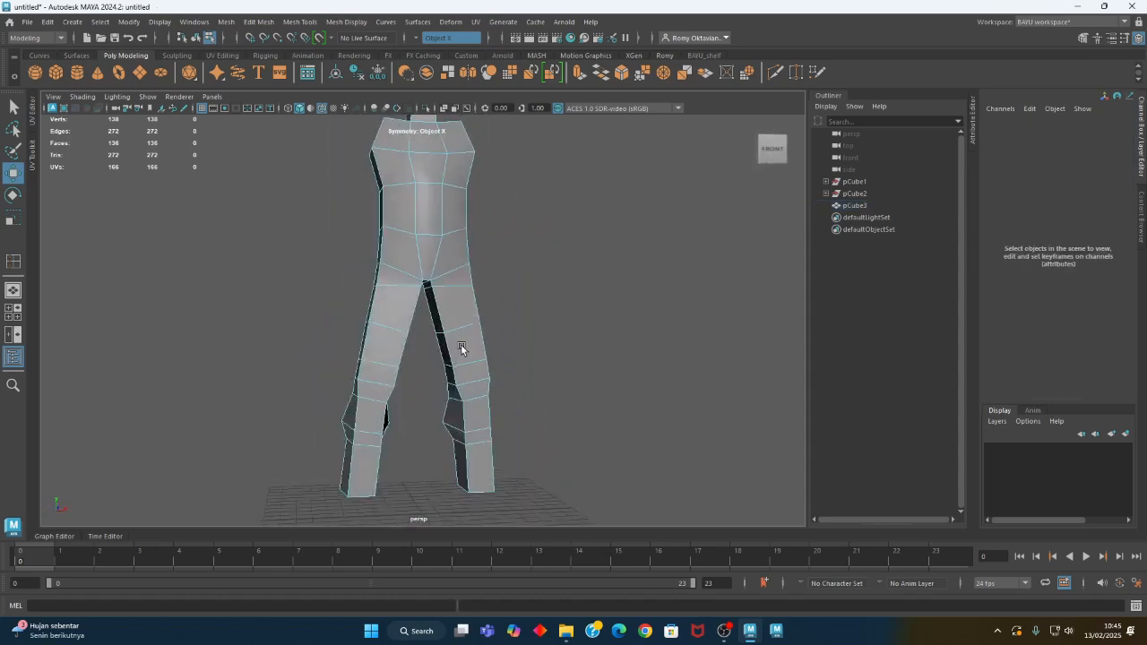
{"action": "middle_click_drag", "start_coordinate": [528, 446], "coordinate": [527, 379], "text": "alt"}
{"action": "left_click_drag", "start_coordinate": [527, 383], "coordinate": [272, 351], "text": "alt"}
{"action": "right_click_drag", "start_coordinate": [272, 350], "coordinate": [365, 388], "text": "alt"}
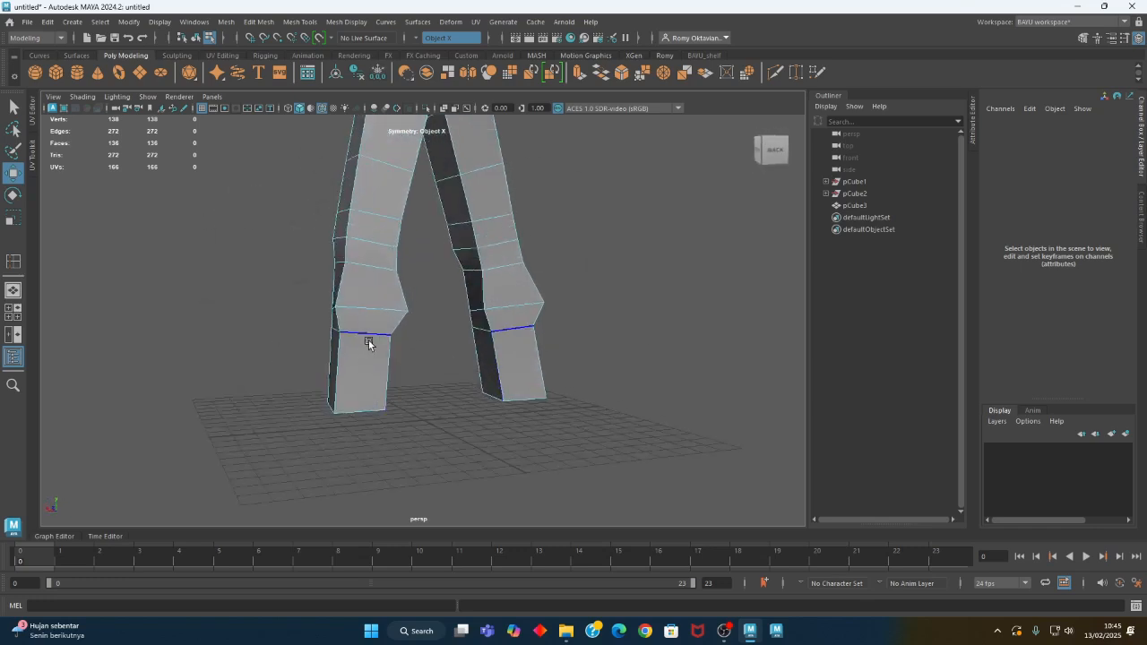
{"action": "left_click", "coordinate": [361, 405]}
{"action": "left_click", "coordinate": [358, 411], "text": "shift"}
{"action": "left_click_drag", "start_coordinate": [424, 459], "coordinate": [404, 462], "text": "alt"}
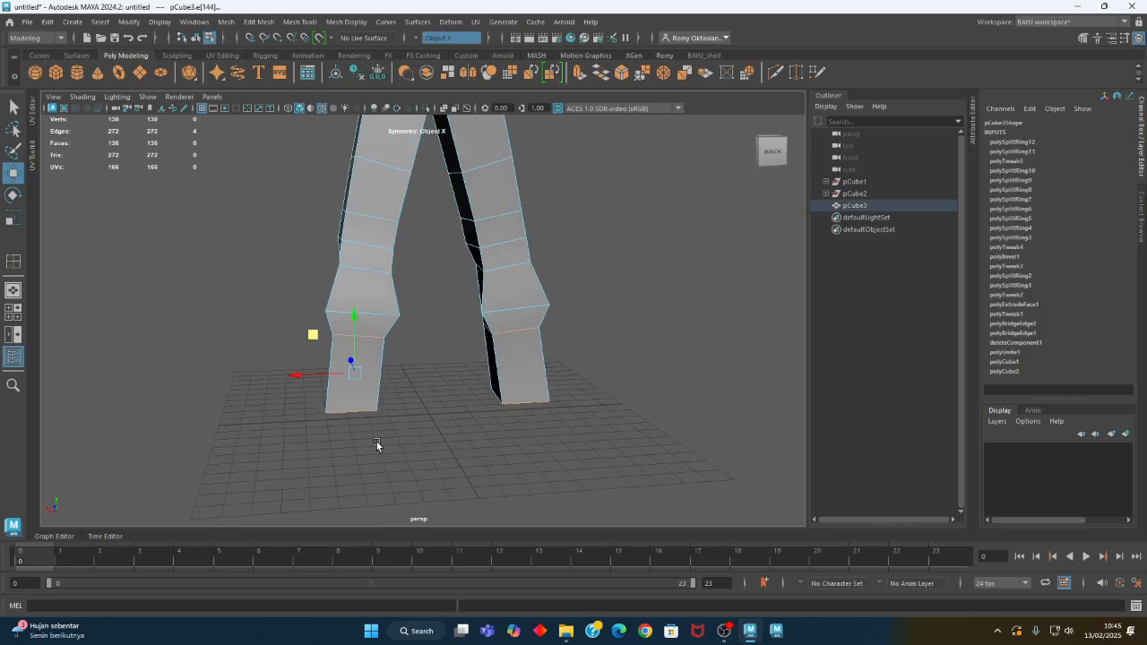
{"action": "key", "text": "r"}
{"action": "left_click_drag", "start_coordinate": [302, 376], "coordinate": [453, 434]}
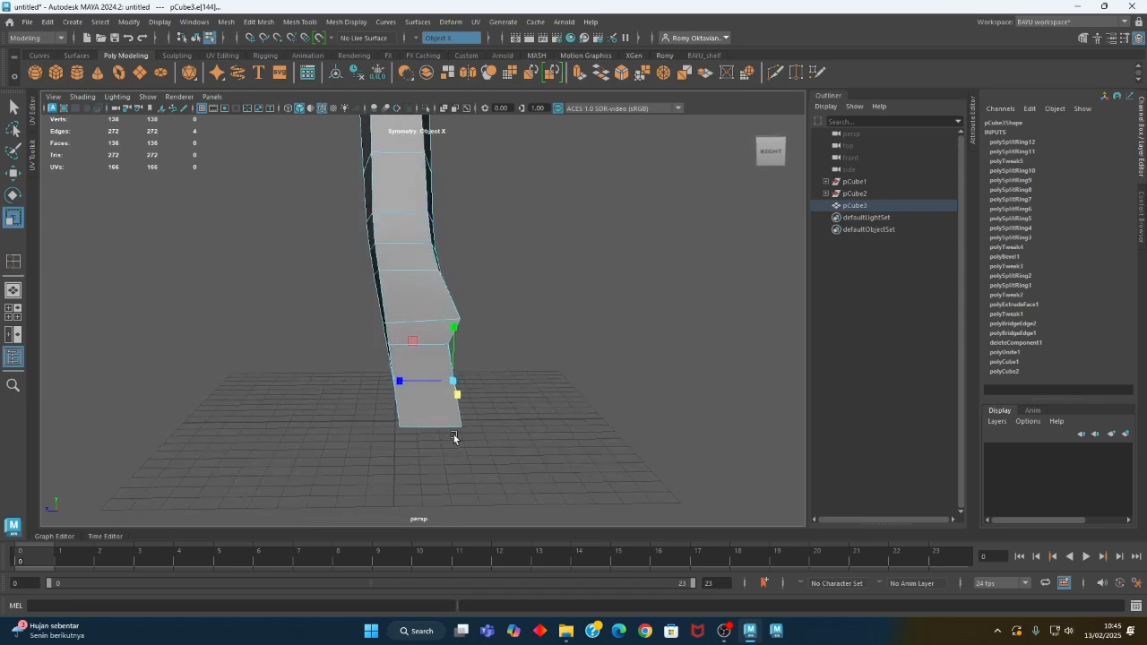
In wireframe display, shift the front vertices of the lower-leg edge loops along Z to shape the shin profile
{"action": "left_click_drag", "start_coordinate": [402, 381], "coordinate": [383, 363], "text": "alt"}
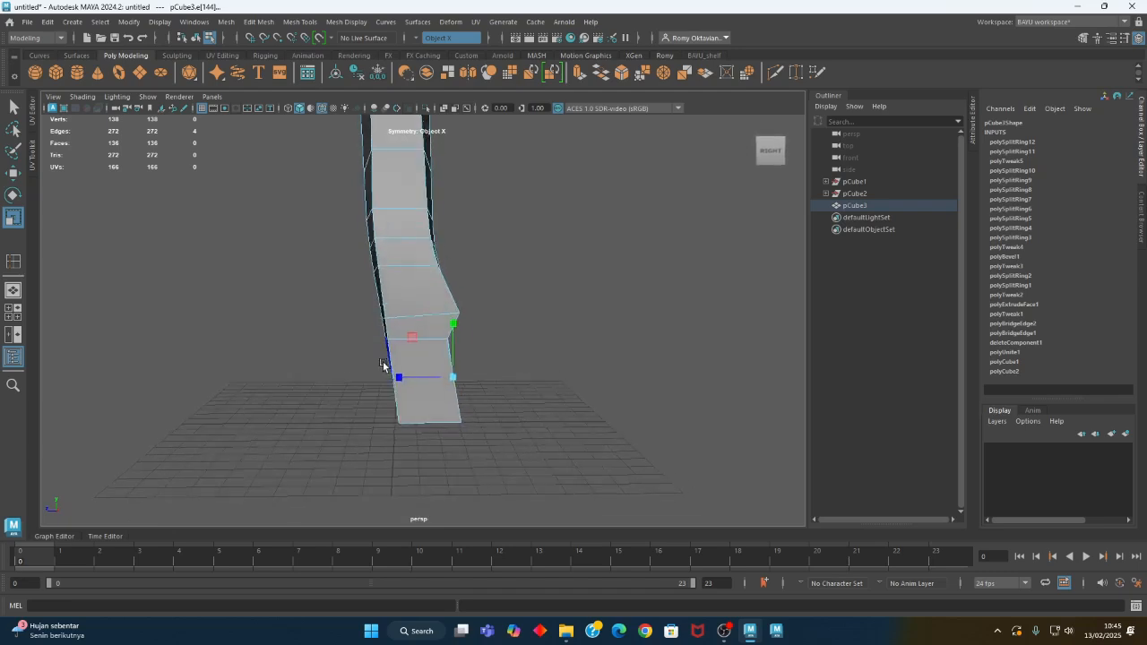
{"action": "key", "text": "4"}
{"action": "right_click_drag", "start_coordinate": [559, 219], "coordinate": [541, 318]}
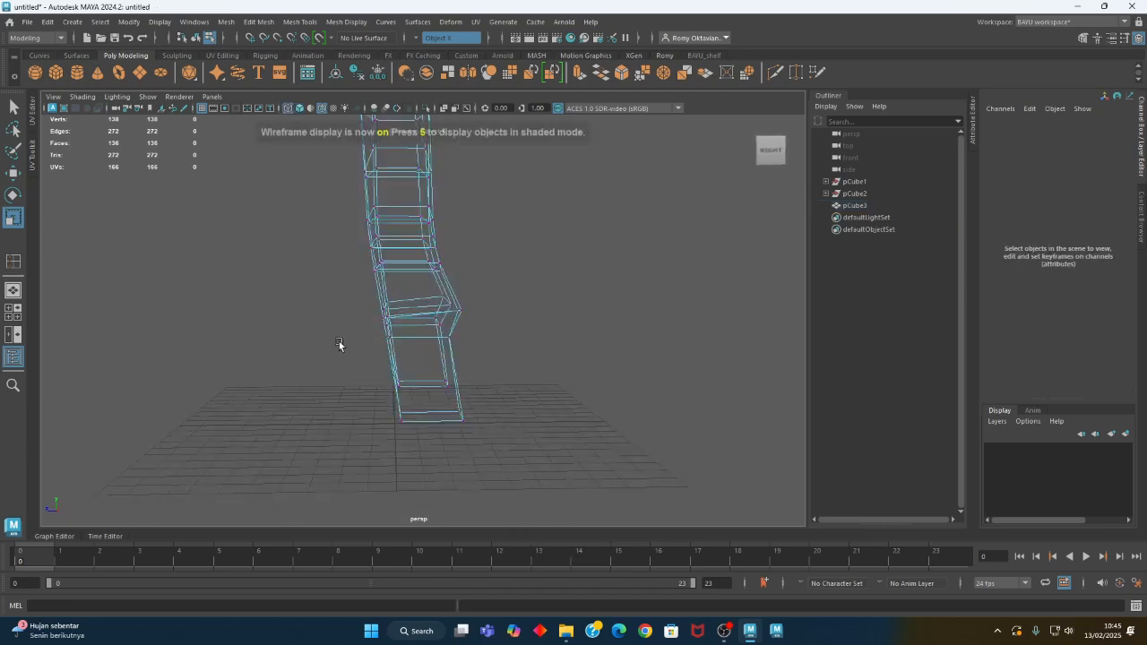
{"action": "left_click_drag", "start_coordinate": [345, 297], "coordinate": [410, 341]}
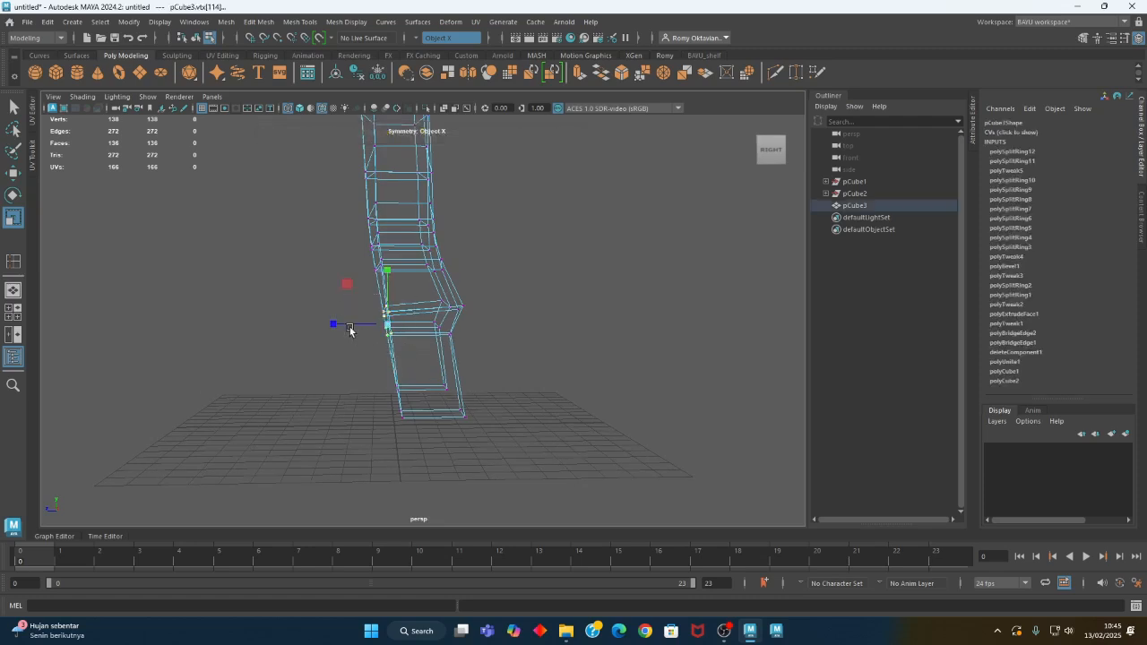
{"action": "key", "text": "w"}
{"action": "left_click_drag", "start_coordinate": [333, 327], "coordinate": [446, 400]}
{"action": "left_click_drag", "start_coordinate": [375, 292], "coordinate": [484, 335]}
{"action": "left_click_drag", "start_coordinate": [386, 319], "coordinate": [375, 333]}
{"action": "left_click_drag", "start_coordinate": [356, 292], "coordinate": [495, 328]}
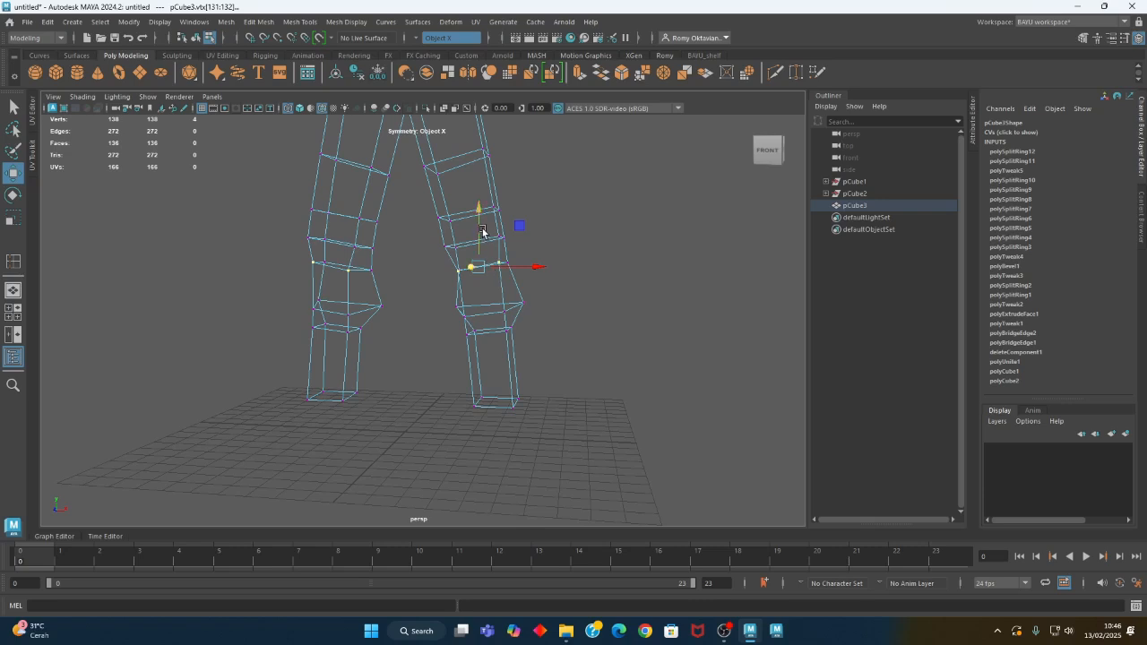
Adjust the front and back vertices of the mid-thigh loops along Z in side view
{"action": "left_click_drag", "start_coordinate": [513, 213], "coordinate": [442, 358], "text": "alt"}
{"action": "left_click_drag", "start_coordinate": [376, 259], "coordinate": [318, 247]}
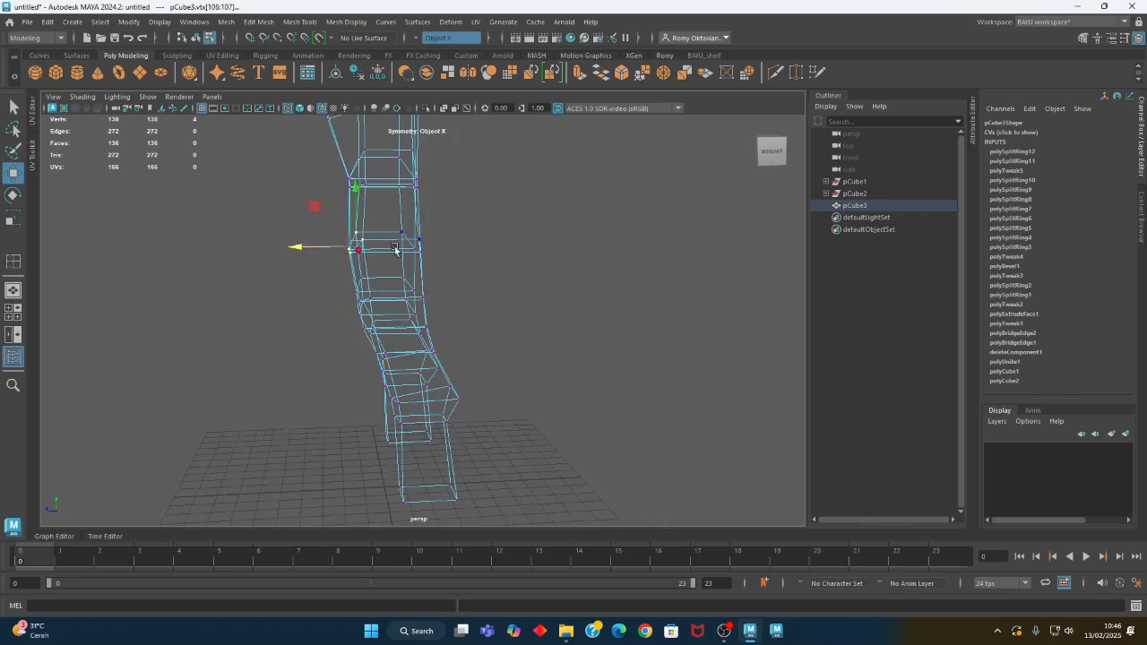
{"action": "left_click_drag", "start_coordinate": [395, 249], "coordinate": [473, 240], "text": "alt"}
{"action": "left_click_drag", "start_coordinate": [412, 265], "coordinate": [410, 264]}
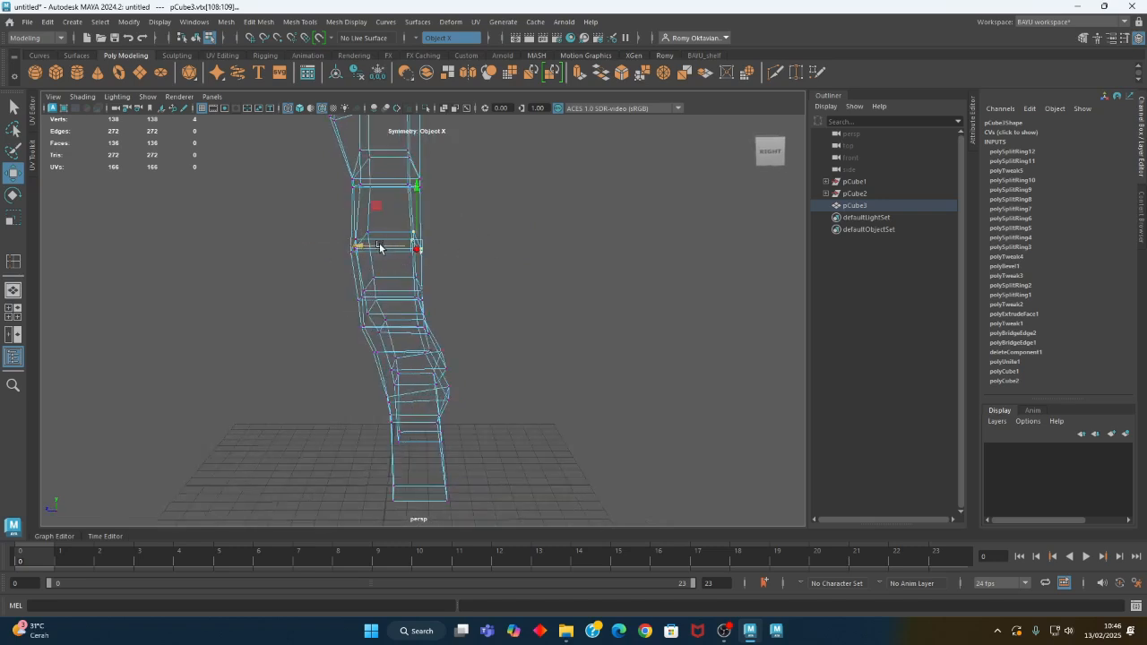
Move the rear pelvis faces along Z, and return the viewport to shaded display
{"action": "middle_click_drag", "start_coordinate": [505, 196], "coordinate": [499, 300], "text": "alt"}
{"action": "left_click_drag", "start_coordinate": [499, 300], "coordinate": [459, 296], "text": "alt"}
{"action": "right_click_drag", "start_coordinate": [511, 197], "coordinate": [510, 239]}
{"action": "left_click", "coordinate": [511, 241]}
{"action": "left_click_drag", "start_coordinate": [464, 264], "coordinate": [394, 247], "text": "alt"}
{"action": "left_click", "coordinate": [398, 246]}
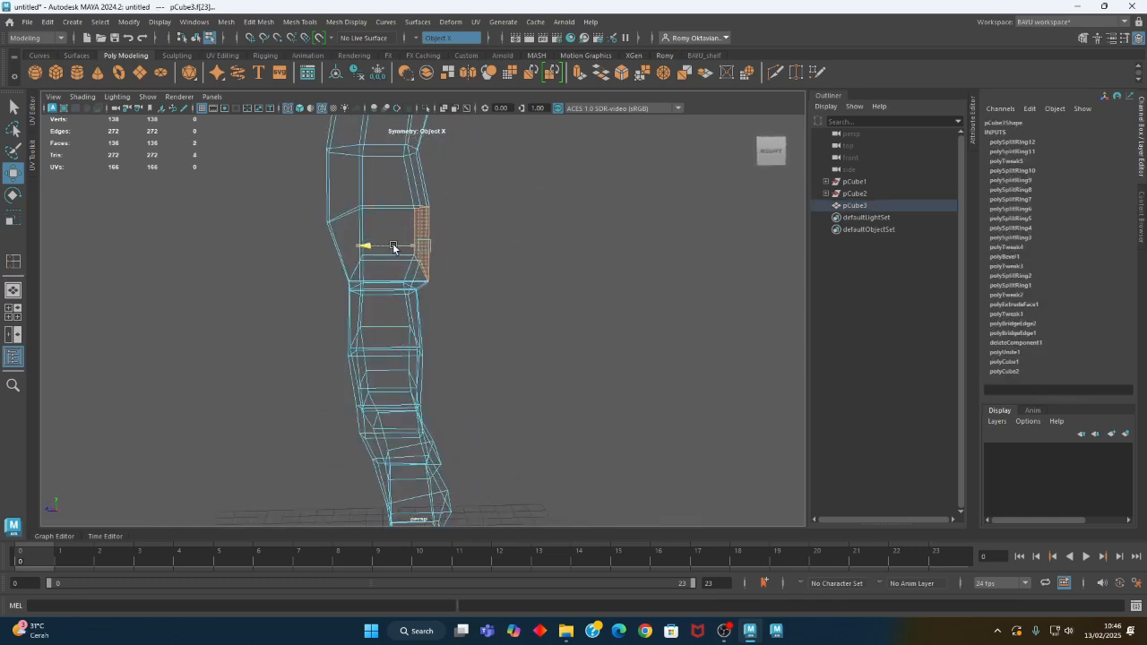
{"action": "left_click_drag", "start_coordinate": [544, 321], "coordinate": [623, 297], "text": "alt"}
{"action": "key", "text": "5"}
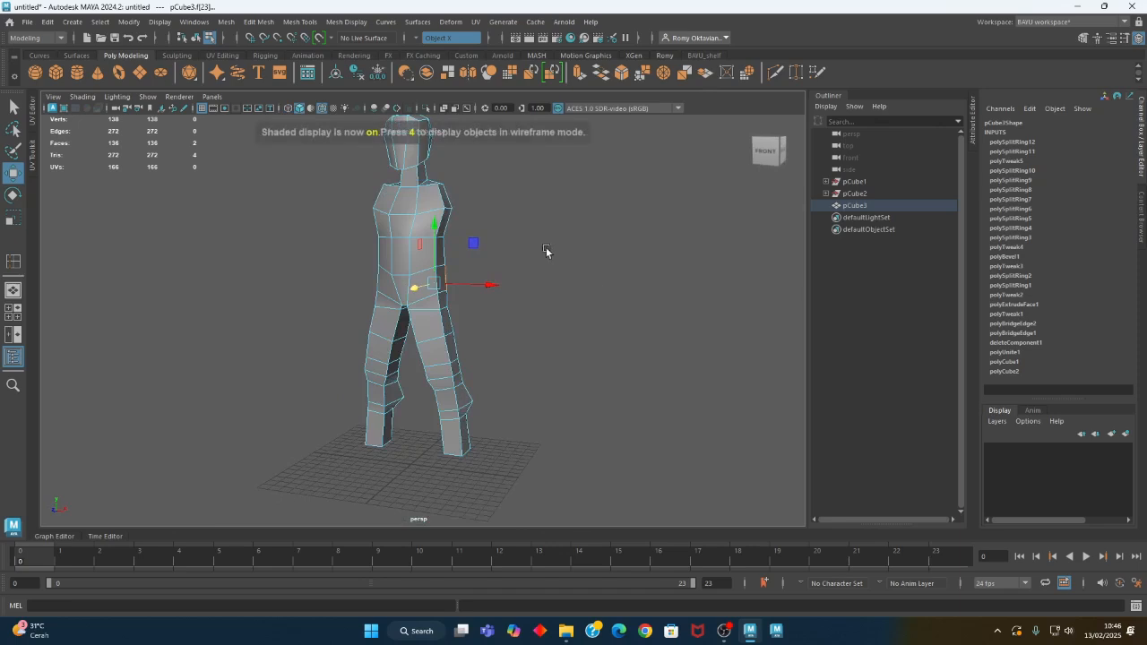
Preview the whole body mesh smoothed from an angled view, and return it to the unsmoothed display
{"action": "middle_click_drag", "start_coordinate": [506, 268], "coordinate": [514, 289], "text": "alt"}
{"action": "right_click_drag", "start_coordinate": [565, 219], "coordinate": [620, 208]}
{"action": "mouse_move", "coordinate": [594, 260]}
{"action": "left_mouse_down", "text": "alt"}
{"action": "mouse_move", "coordinate": [550, 335]}
{"action": "mouse_move", "coordinate": [639, 394]}
{"action": "mouse_move", "coordinate": [733, 400]}
{"action": "mouse_move", "coordinate": [573, 370]}
{"action": "mouse_move", "coordinate": [707, 367]}
{"action": "mouse_move", "coordinate": [600, 395]}
{"action": "mouse_move", "coordinate": [369, 386]}
{"action": "mouse_move", "coordinate": [39, 398]}
{"action": "mouse_move", "coordinate": [696, 397]}
{"action": "mouse_move", "coordinate": [488, 408]}
{"action": "mouse_move", "coordinate": [614, 408]}
{"action": "left_mouse_up", "text": "alt"}
{"action": "key", "text": "3"}
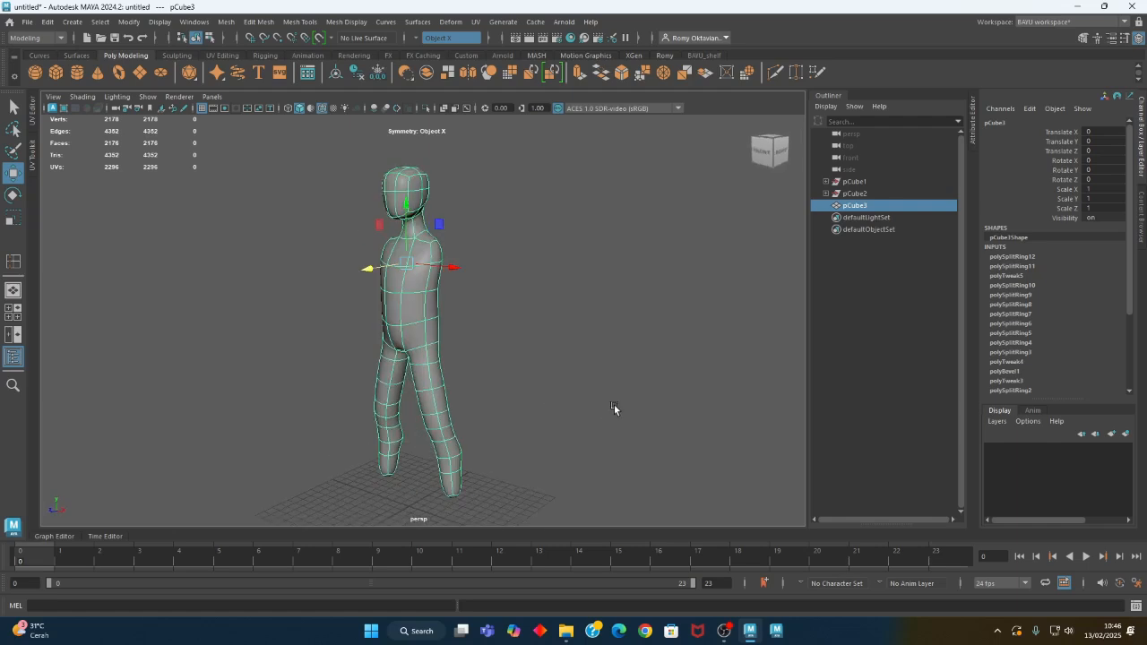
{"action": "right_click_drag", "start_coordinate": [516, 221], "coordinate": [558, 212]}
{"action": "key", "text": "1"}
Raise the front vertices at the bottoms of both legs along Y so the leg ends slope down toward the heel
{"action": "left_click_drag", "start_coordinate": [488, 448], "coordinate": [441, 410], "text": "alt"}
{"action": "right_click_drag", "start_coordinate": [562, 287], "coordinate": [511, 277]}
{"action": "left_click_drag", "start_coordinate": [432, 469], "coordinate": [433, 468]}
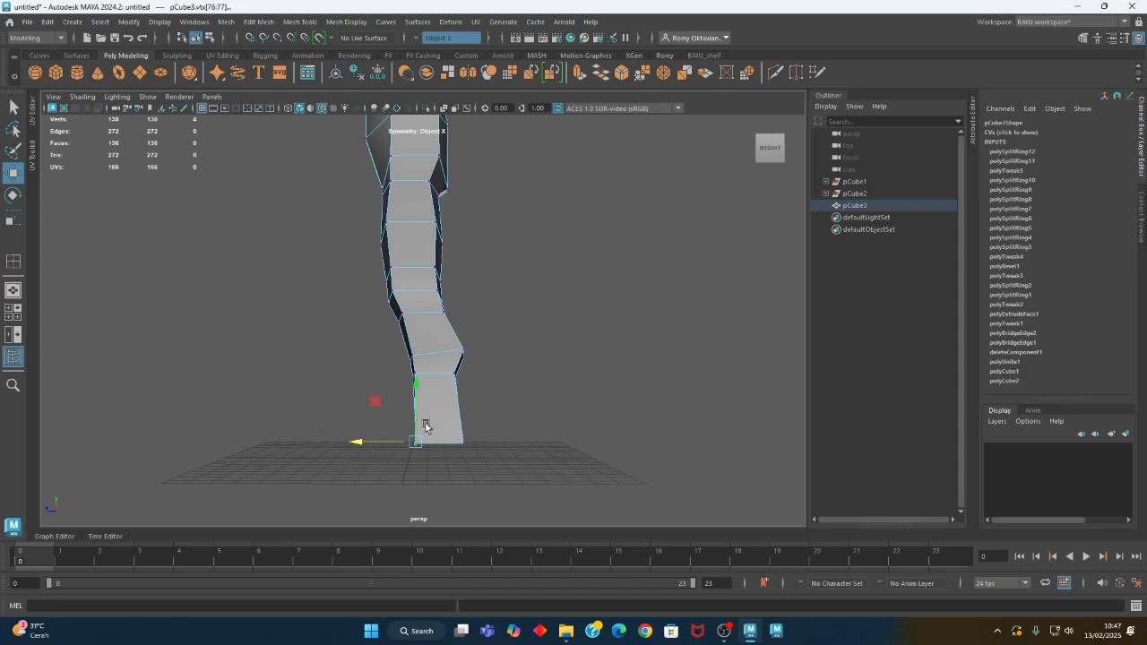
{"action": "left_click_drag", "start_coordinate": [415, 419], "coordinate": [495, 423]}
Select the sloped bottom faces of both legs and extrude them
{"action": "right_click_drag", "start_coordinate": [627, 275], "coordinate": [626, 324]}
{"action": "left_click", "coordinate": [481, 423]}
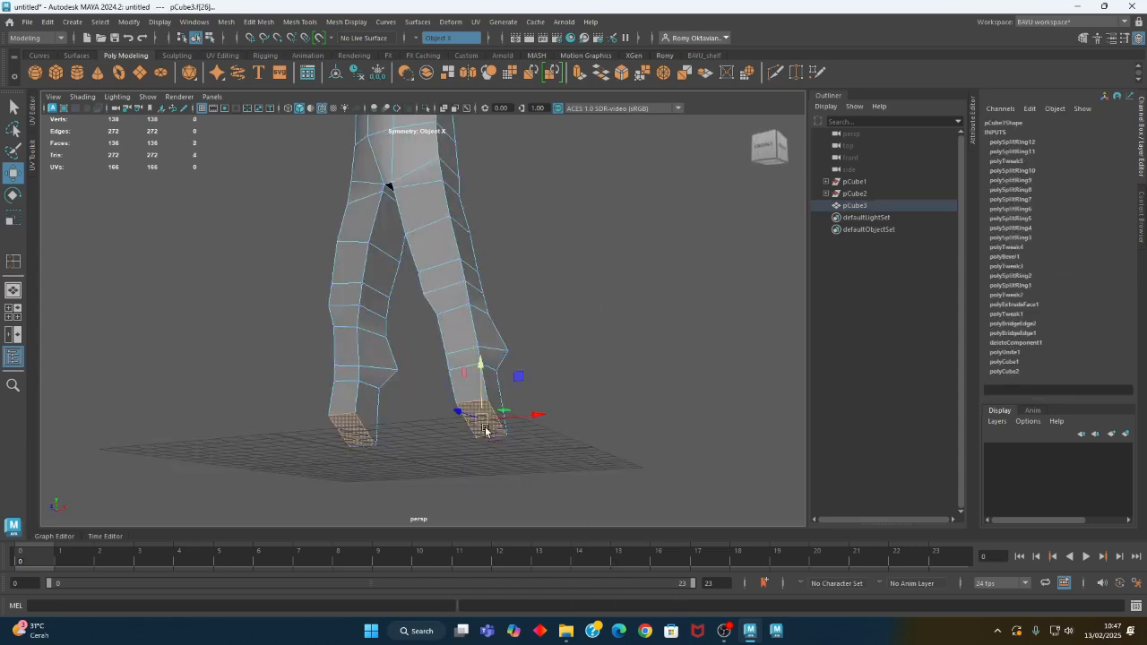
{"action": "left_click_drag", "start_coordinate": [486, 430], "coordinate": [466, 482], "text": "alt"}
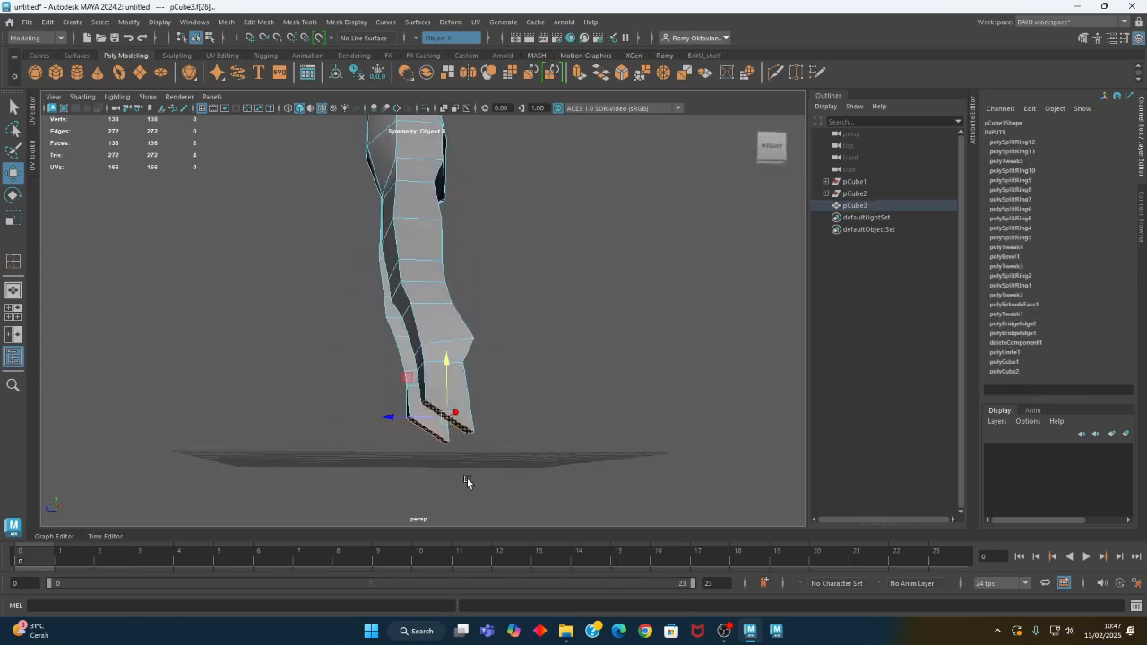
{"action": "left_click", "coordinate": [256, 21]}
{"action": "left_click", "coordinate": [288, 138]}
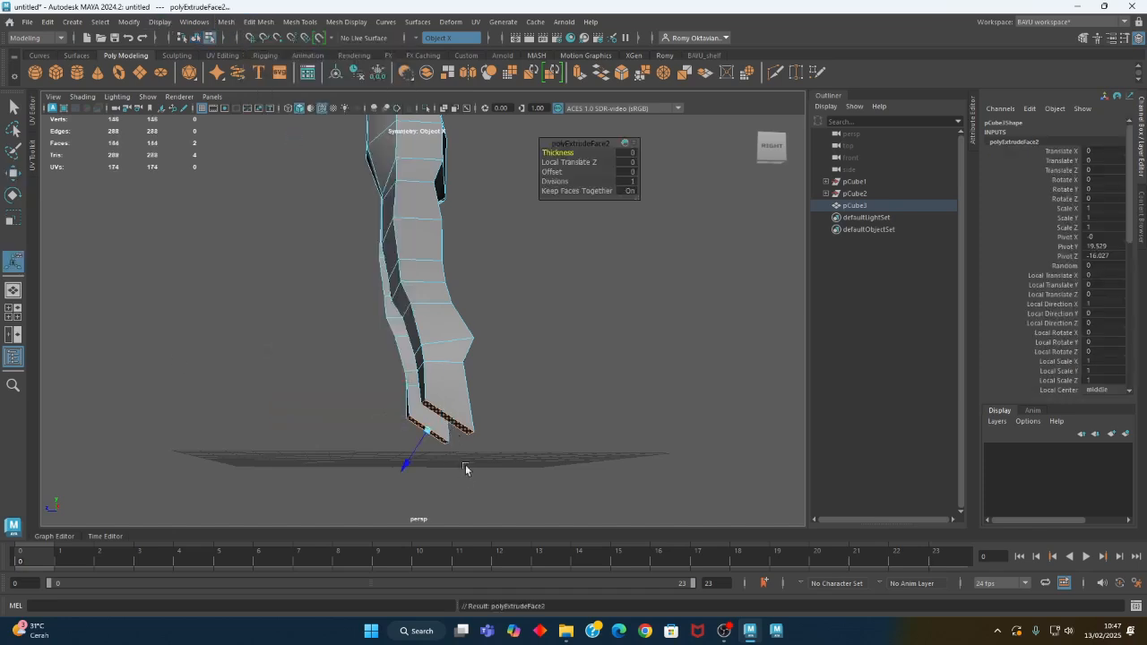
{"action": "left_click_drag", "start_coordinate": [454, 483], "coordinate": [448, 485], "text": "alt"}
{"action": "key", "text": "w"}
{"action": "left_click_drag", "start_coordinate": [384, 429], "coordinate": [516, 469]}
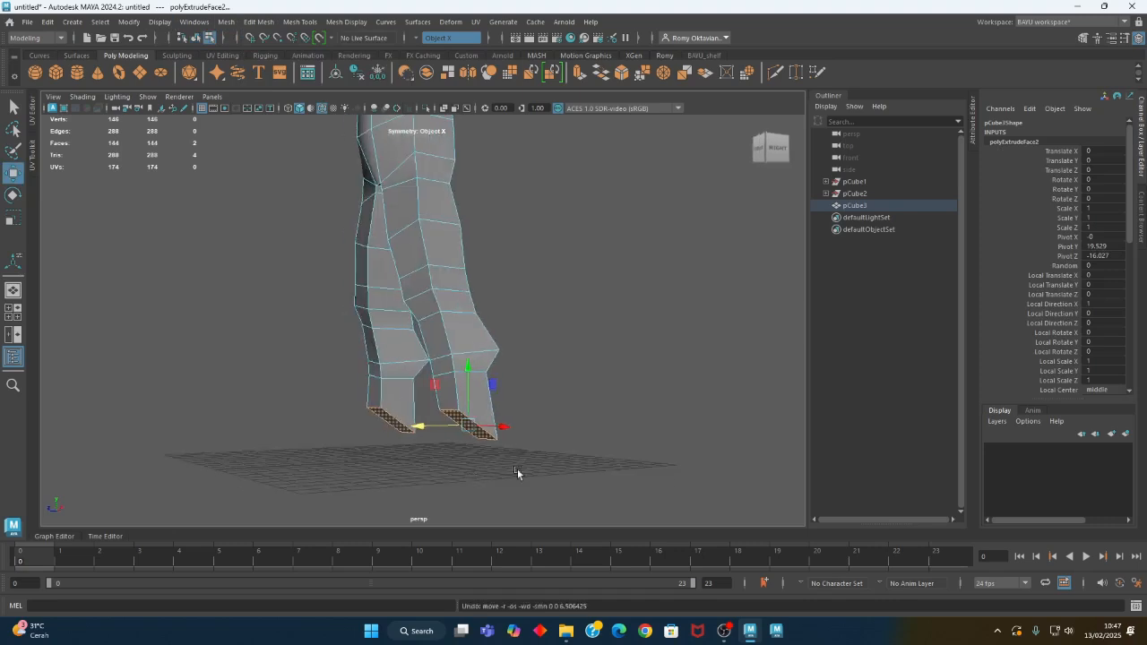
Pull the extruded leg-end faces forward along Z and flatten them by scaling along Z to form blocky feet
{"action": "left_click", "coordinate": [481, 452]}
{"action": "left_click", "coordinate": [473, 429]}
{"action": "left_click_drag", "start_coordinate": [473, 428], "coordinate": [499, 480], "text": "alt"}
{"action": "key", "text": "r"}
{"action": "key", "text": "w"}
{"action": "right_click_drag", "start_coordinate": [417, 478], "coordinate": [563, 479], "text": "alt"}
{"action": "middle_click_drag", "start_coordinate": [562, 478], "coordinate": [537, 381], "text": "alt"}
{"action": "left_click_drag", "start_coordinate": [536, 382], "coordinate": [504, 420], "text": "alt"}
{"action": "middle_click_drag", "start_coordinate": [576, 373], "coordinate": [548, 383], "text": "alt"}
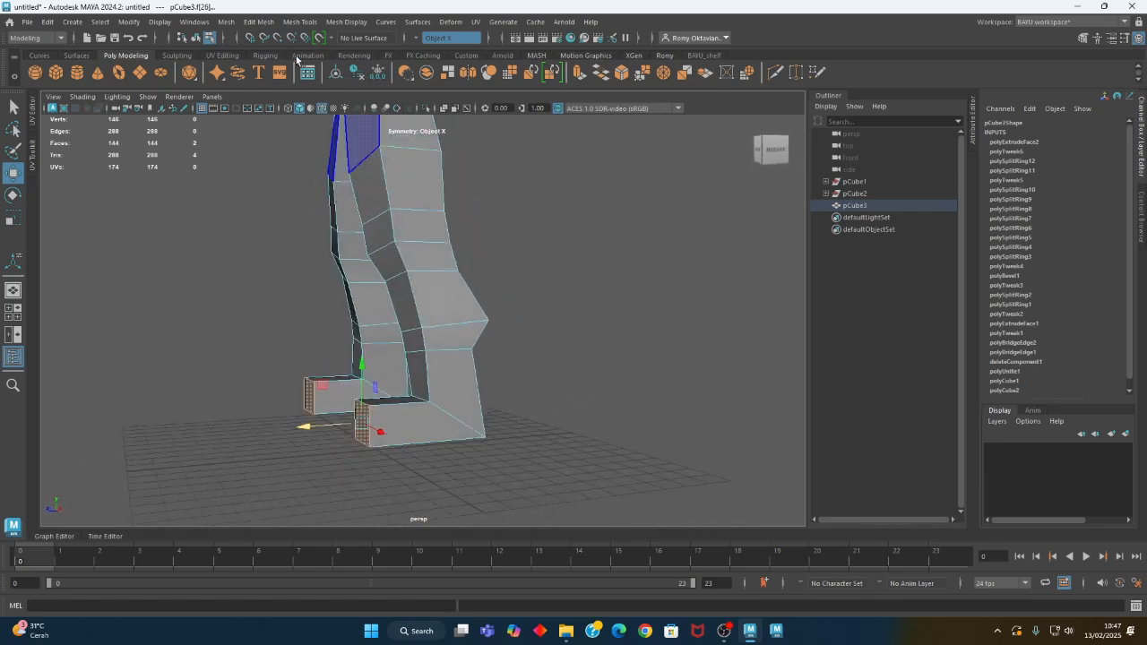
Insert an edge loop around each lower leg just above the ankle
{"action": "left_click", "coordinate": [300, 21]}
{"action": "left_click", "coordinate": [339, 115]}
{"action": "mouse_move", "coordinate": [430, 394]}
{"action": "left_mouse_down", "text": "alt"}
{"action": "mouse_move", "coordinate": [421, 389]}
{"action": "mouse_move", "coordinate": [449, 383]}
{"action": "left_mouse_up", "text": "alt"}
{"action": "left_click", "coordinate": [425, 387]}
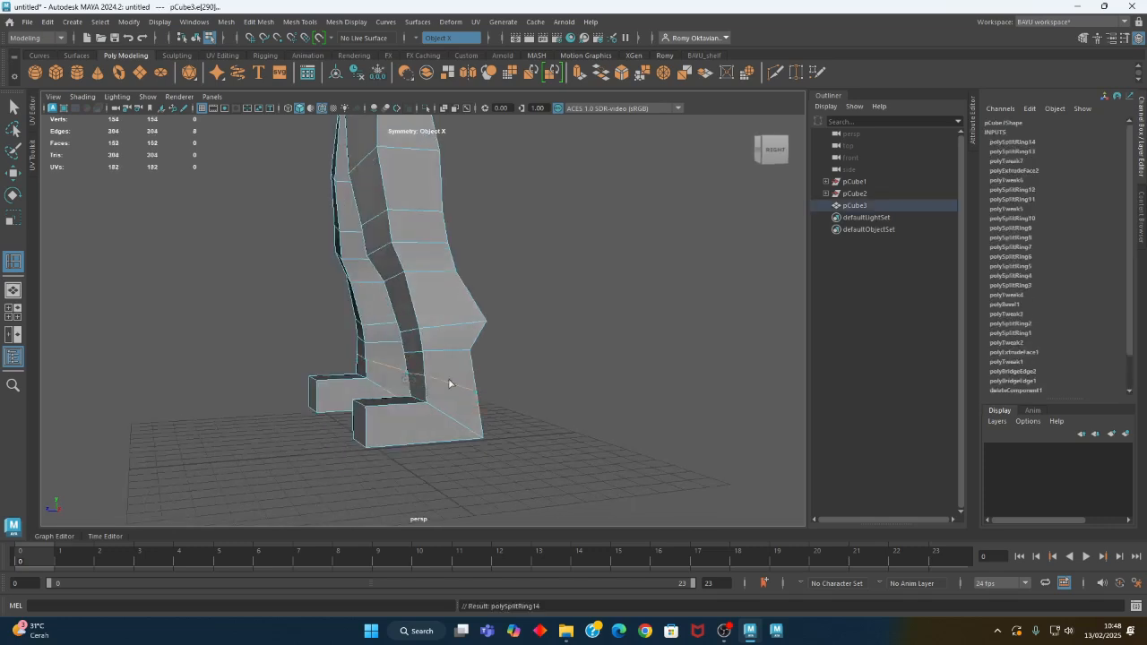
Insert an edge loop across the middle of each foot and straighten it by scaling along Z
{"action": "middle_click_drag", "start_coordinate": [380, 421], "coordinate": [394, 407], "text": "alt"}
{"action": "left_click_drag", "start_coordinate": [394, 406], "coordinate": [374, 435], "text": "alt"}
{"action": "right_click_drag", "start_coordinate": [375, 435], "coordinate": [429, 453], "text": "alt"}
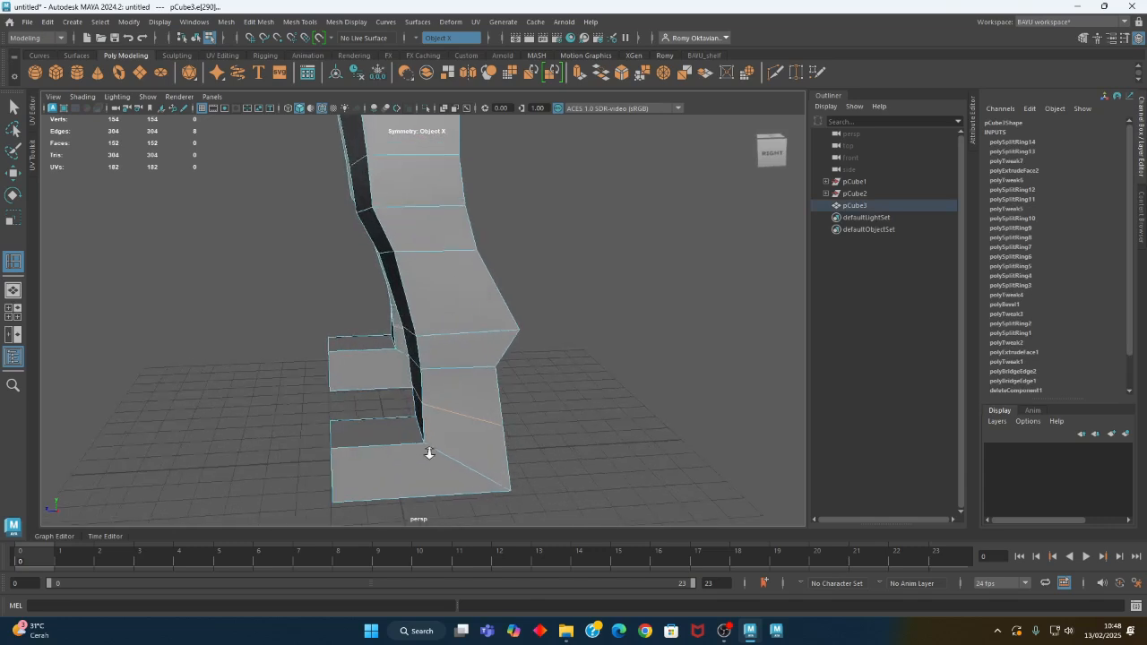
{"action": "middle_click_drag", "start_coordinate": [397, 458], "coordinate": [377, 384], "text": "alt"}
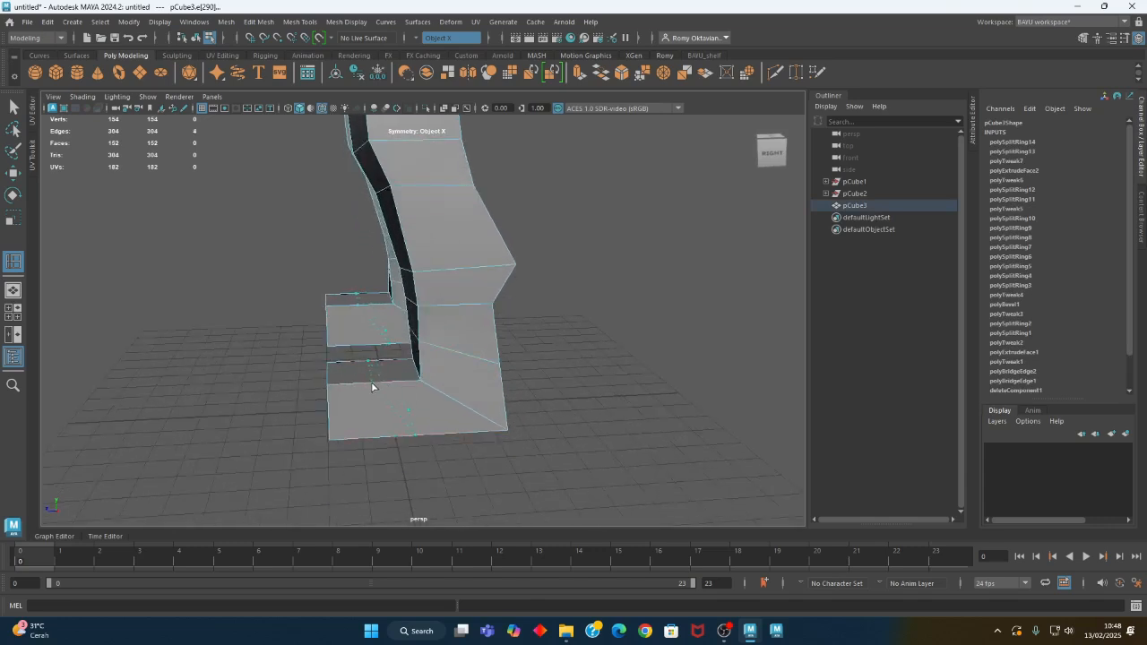
{"action": "left_click", "coordinate": [371, 384]}
{"action": "key", "text": "r"}
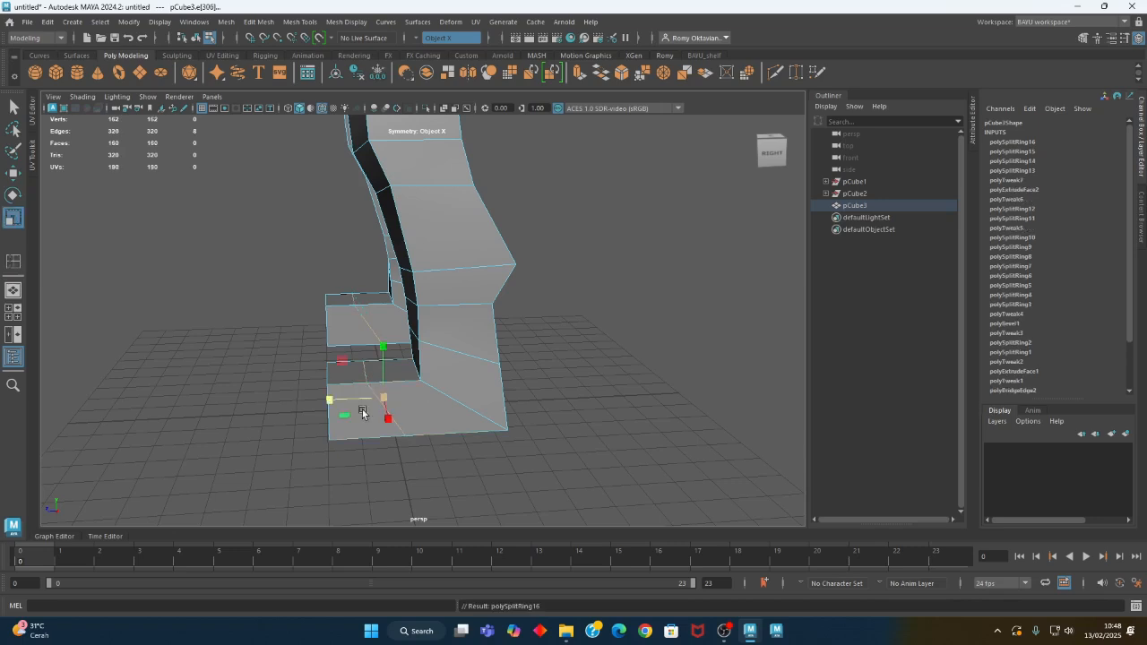
{"action": "left_click_drag", "start_coordinate": [329, 400], "coordinate": [445, 397]}
{"action": "key", "text": "w"}
Widen the front of both feet by scaling their inner and outer side faces along X
{"action": "right_click_drag", "start_coordinate": [537, 275], "coordinate": [538, 325]}
{"action": "left_click", "coordinate": [420, 402]}
{"action": "left_click_drag", "start_coordinate": [371, 436], "coordinate": [465, 451], "text": "alt"}
{"action": "key", "text": "r"}
{"action": "left_click_drag", "start_coordinate": [465, 404], "coordinate": [488, 405]}
{"action": "left_click_drag", "start_coordinate": [543, 450], "coordinate": [532, 383], "text": "alt"}
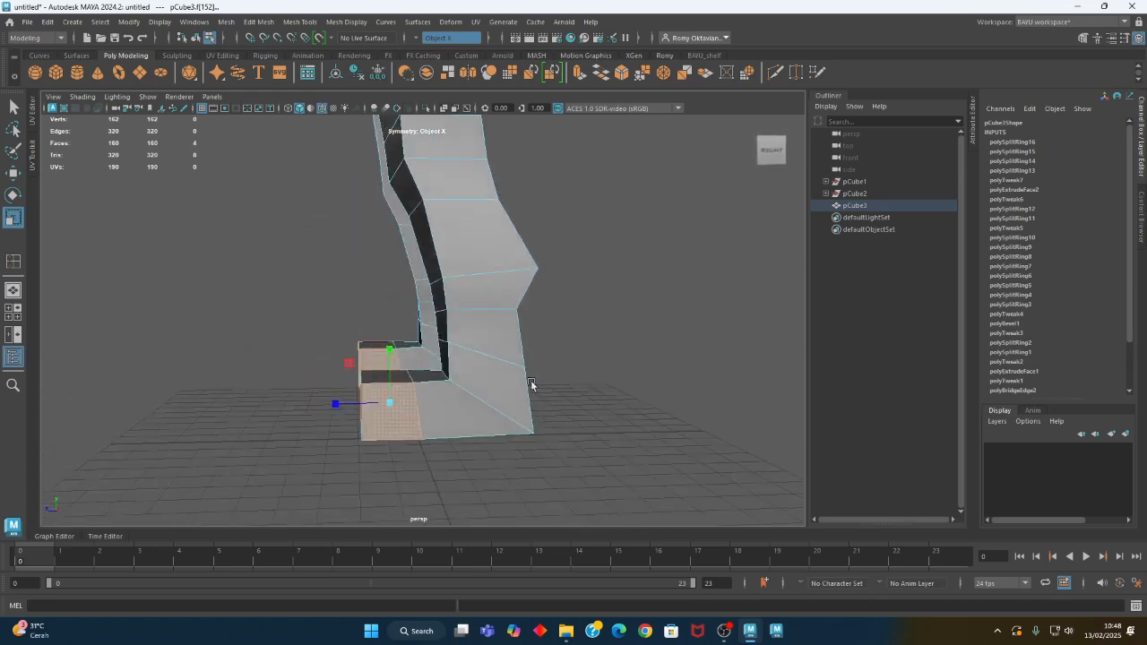
Lower the top vertices at the front of the feet and adjust the vertices where the instep meets the ankle
{"action": "right_click_drag", "start_coordinate": [652, 195], "coordinate": [594, 196]}
{"action": "left_click_drag", "start_coordinate": [335, 335], "coordinate": [416, 394]}
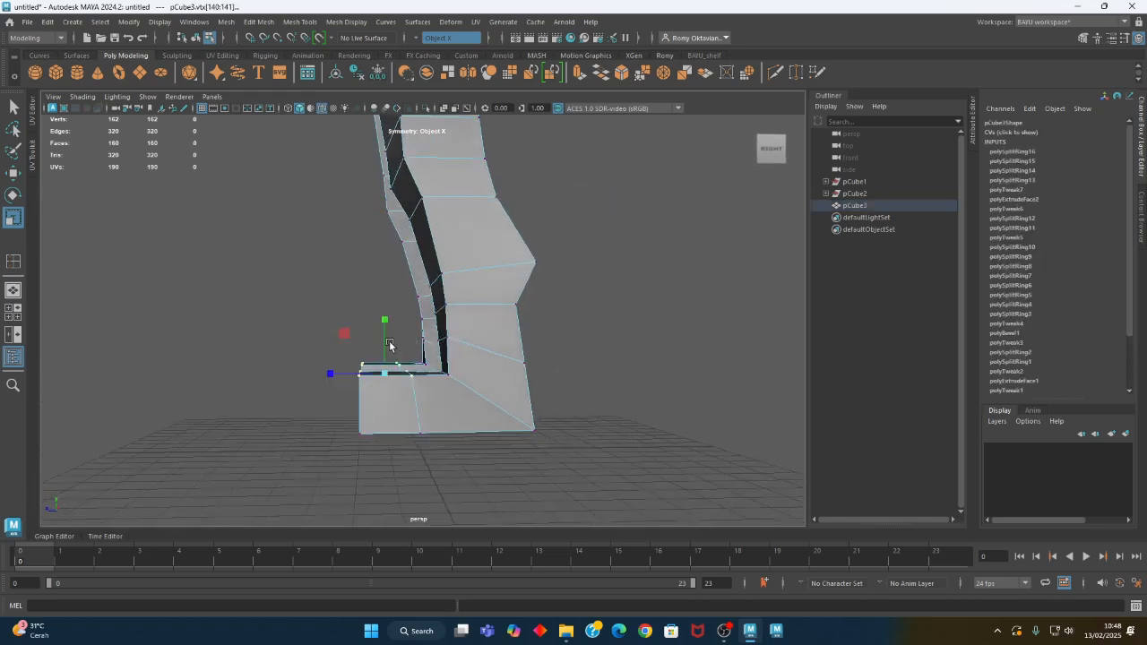
{"action": "key", "text": "w"}
{"action": "left_click_drag", "start_coordinate": [389, 345], "coordinate": [456, 390]}
{"action": "left_click", "coordinate": [443, 377]}
{"action": "left_click_drag", "start_coordinate": [456, 391], "coordinate": [458, 402], "text": "alt"}
{"action": "left_click_drag", "start_coordinate": [402, 340], "coordinate": [482, 335]}
Preview the legs and feet smoothed from several angles, and return to the unsmoothed display
{"action": "right_click_drag", "start_coordinate": [502, 224], "coordinate": [545, 194]}
{"action": "left_click_drag", "start_coordinate": [498, 347], "coordinate": [423, 380], "text": "alt"}
{"action": "key", "text": "3"}
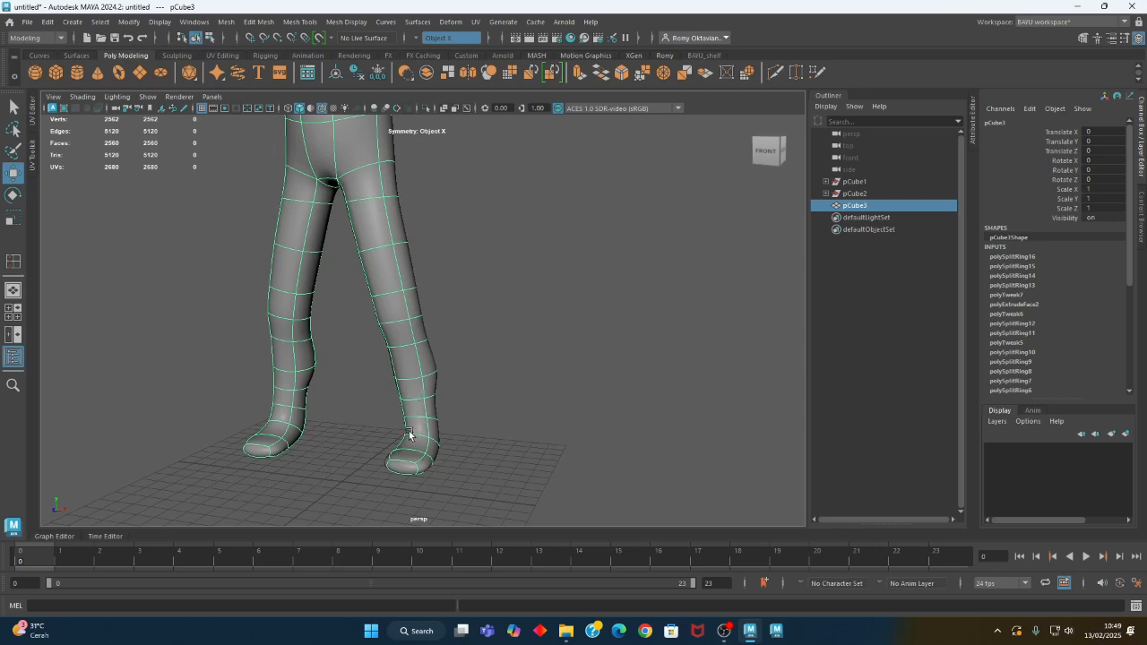
{"action": "left_click_drag", "start_coordinate": [477, 480], "coordinate": [367, 413], "text": "alt"}
{"action": "left_click_drag", "start_coordinate": [438, 358], "coordinate": [468, 201], "text": "alt"}
{"action": "right_click_drag", "start_coordinate": [468, 201], "coordinate": [510, 185]}
{"action": "left_click", "coordinate": [524, 314]}
{"action": "left_click_drag", "start_coordinate": [524, 318], "coordinate": [430, 397], "text": "alt"}
{"action": "left_click", "coordinate": [400, 403]}
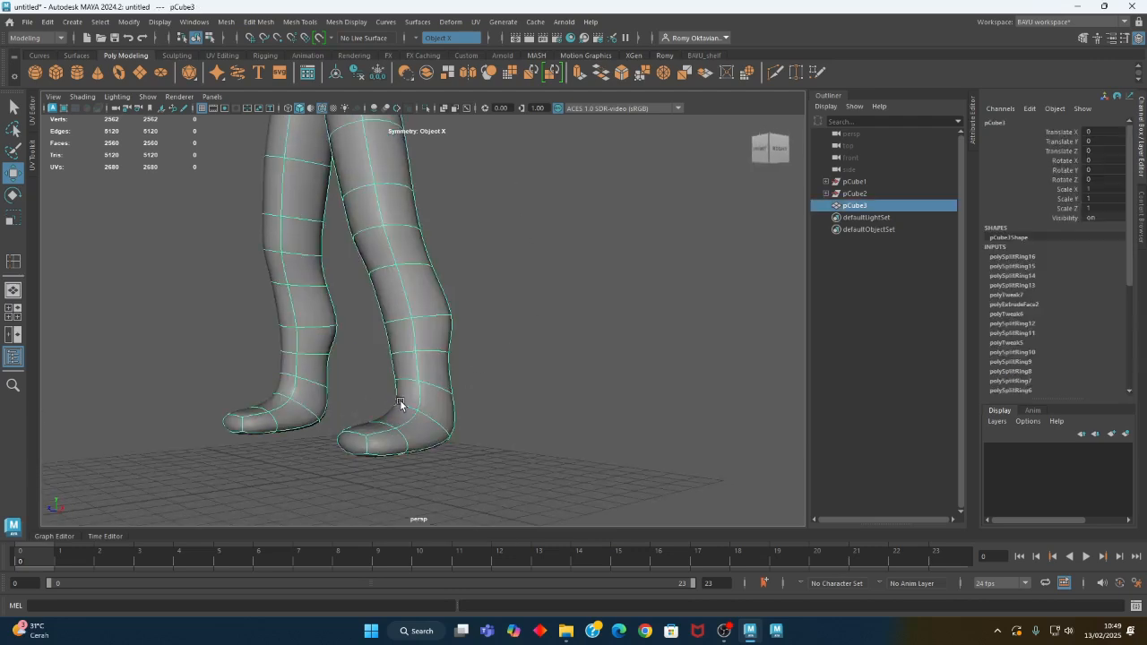
{"action": "key", "text": "1"}
Create a Subdiv Proxy of the whole body mesh with Exponential subdivision, division level 1 and mirror behavior None
{"action": "left_click_drag", "start_coordinate": [571, 409], "coordinate": [343, 403], "text": "alt"}
{"action": "scroll", "coordinate": [353, 394], "scroll_direction": "down", "scroll_amount": 4}
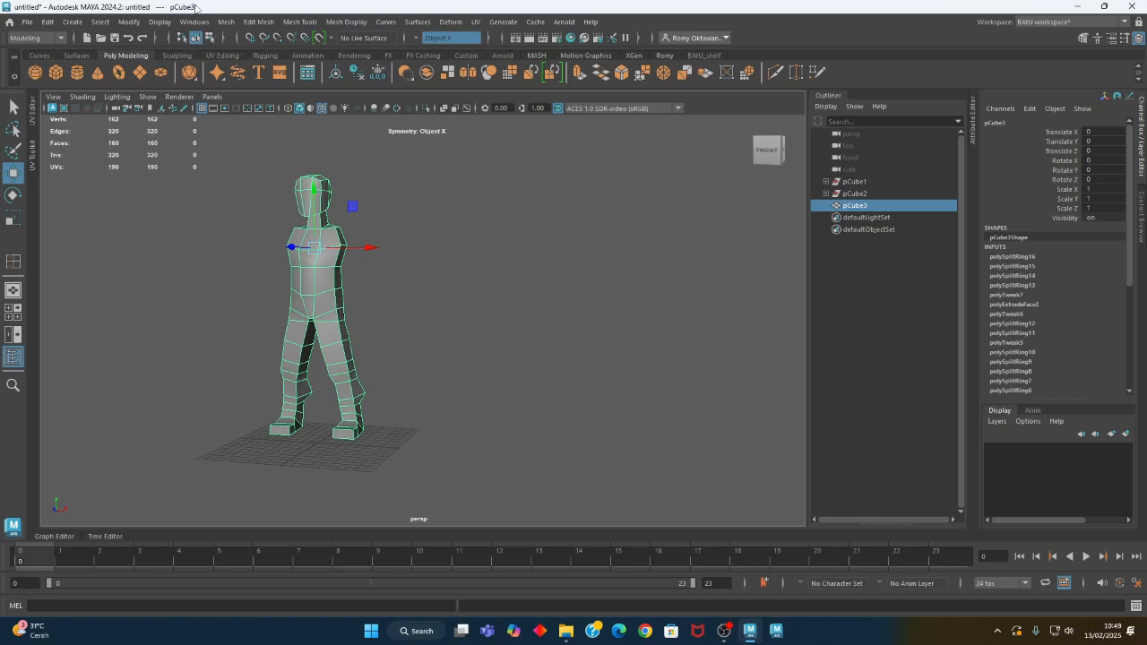
{"action": "left_click", "coordinate": [225, 22]}
{"action": "mouse_move", "coordinate": [263, 311]}
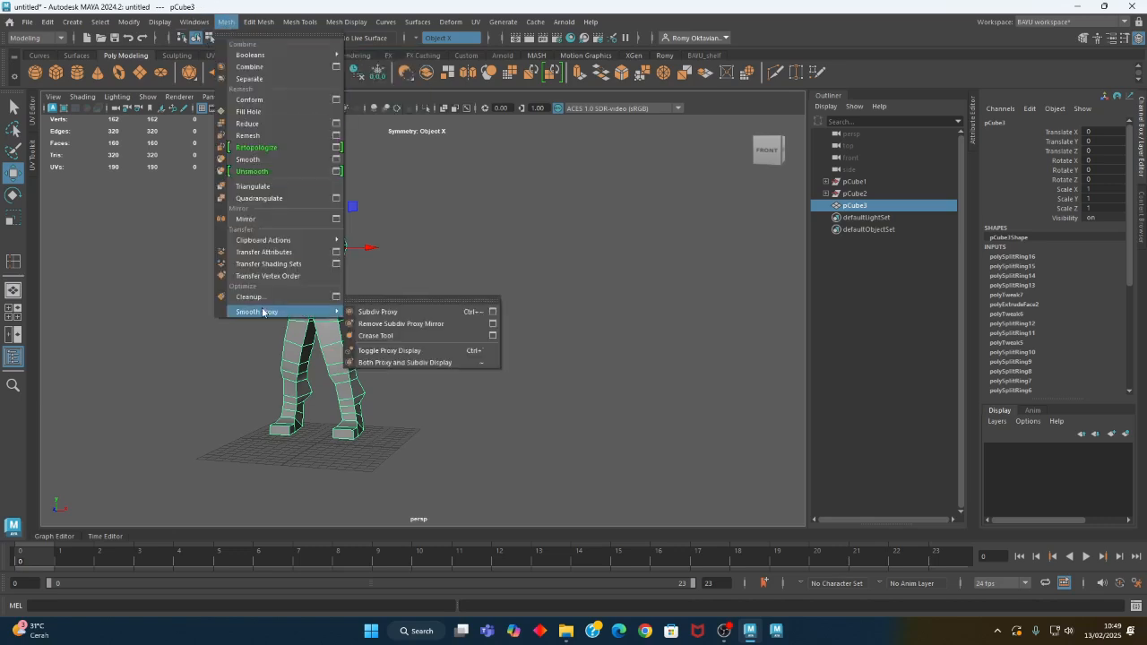
{"action": "left_click", "coordinate": [492, 310]}
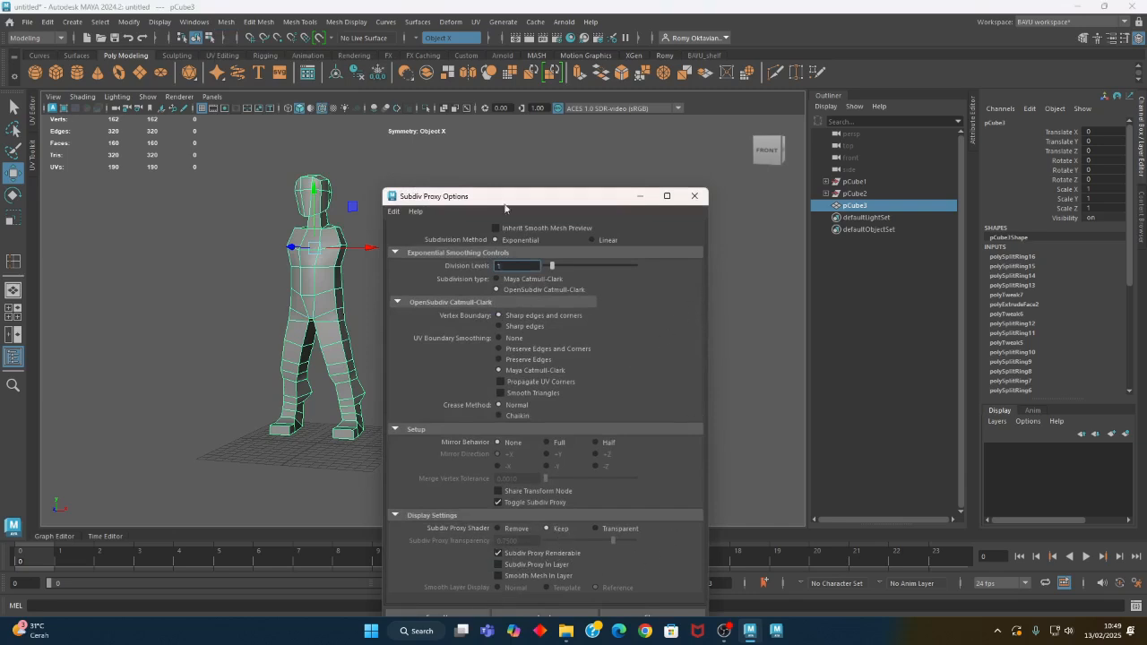
{"action": "left_click_drag", "start_coordinate": [528, 204], "coordinate": [570, 150]}
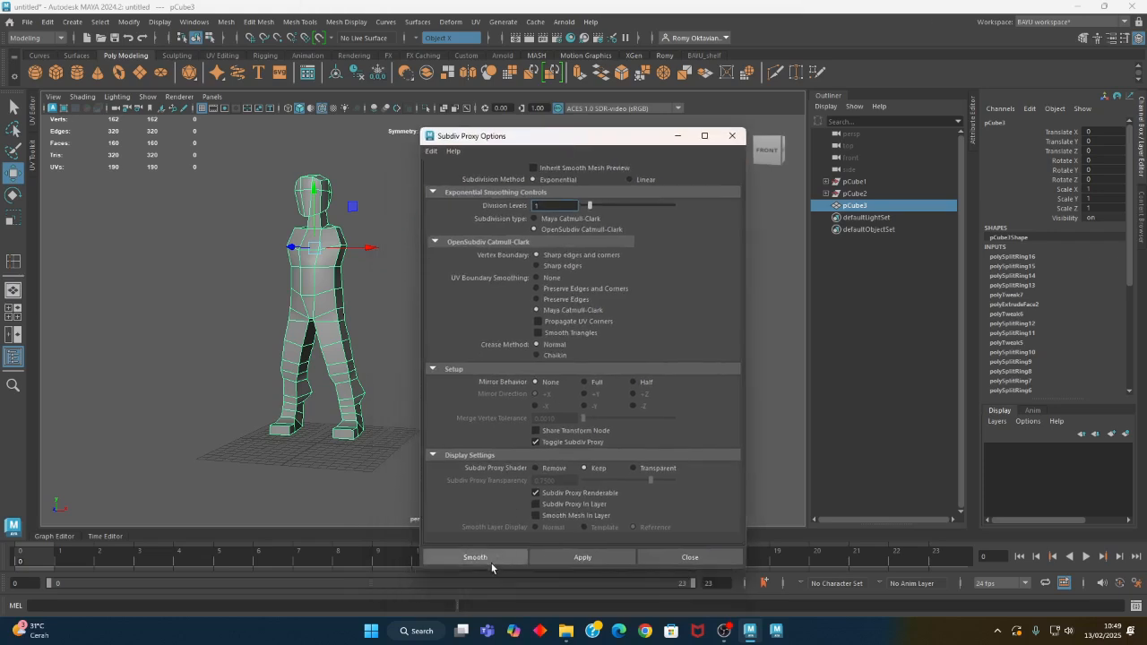
{"action": "left_click", "coordinate": [522, 558]}
Move the smoothed proxy mesh along X beside the low-poly body and set its Translate X to 130
{"action": "scroll", "coordinate": [322, 305], "scroll_direction": "up", "scroll_amount": 3}
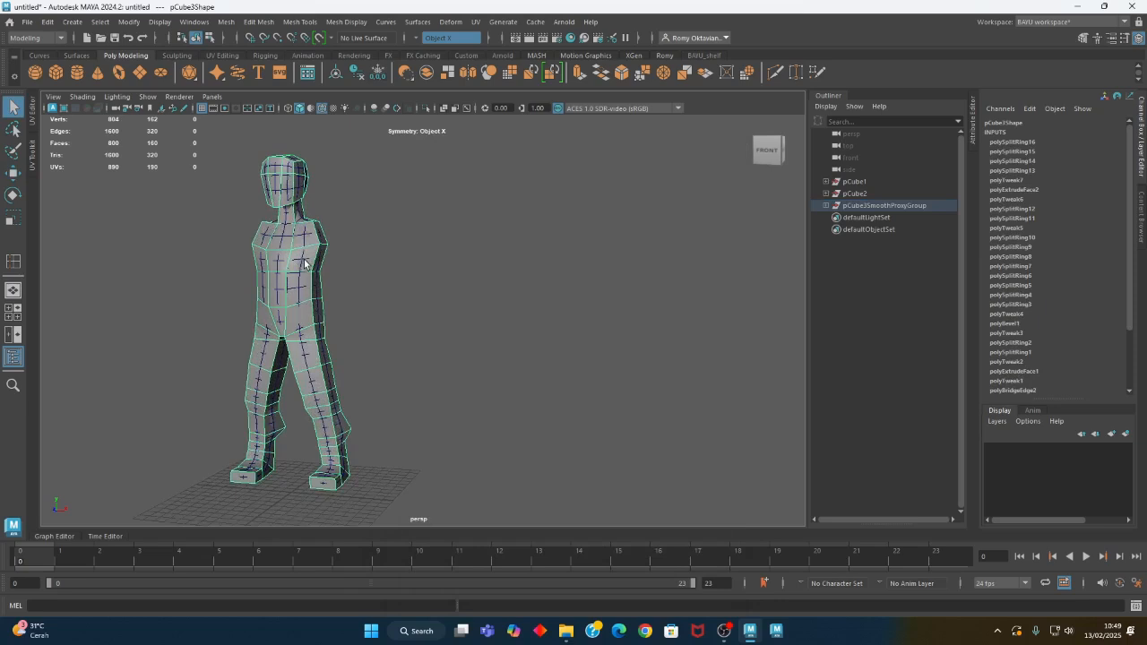
{"action": "left_click", "coordinate": [305, 263]}
{"action": "left_click_drag", "start_coordinate": [346, 311], "coordinate": [356, 316], "text": "alt"}
{"action": "key", "text": "w"}
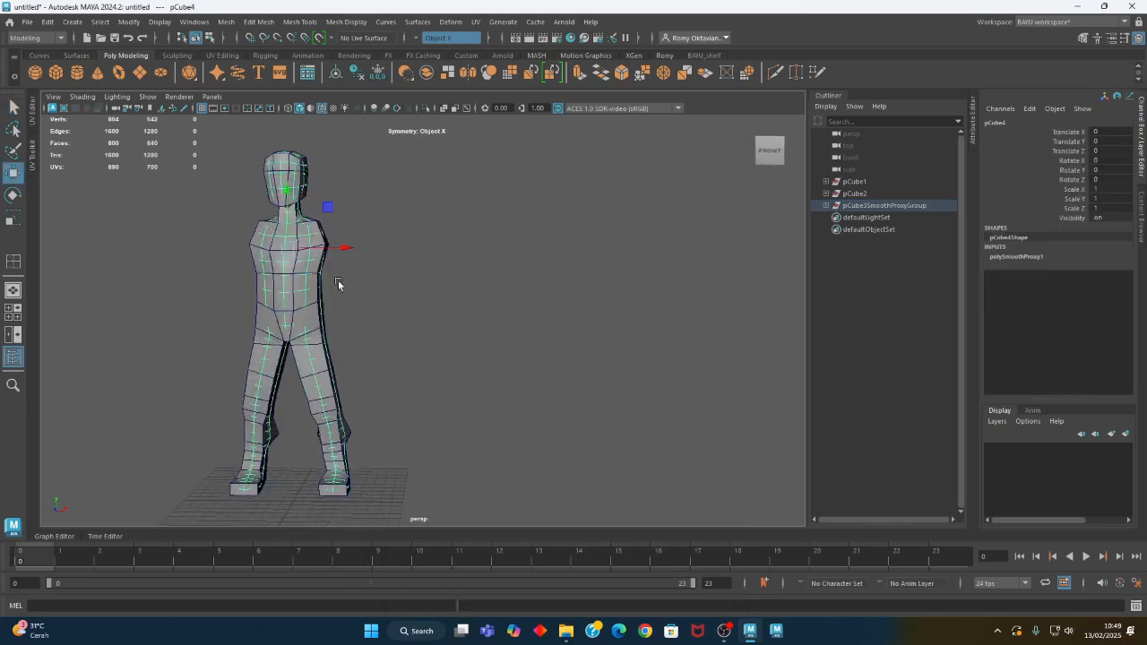
{"action": "left_click_drag", "start_coordinate": [345, 248], "coordinate": [481, 343]}
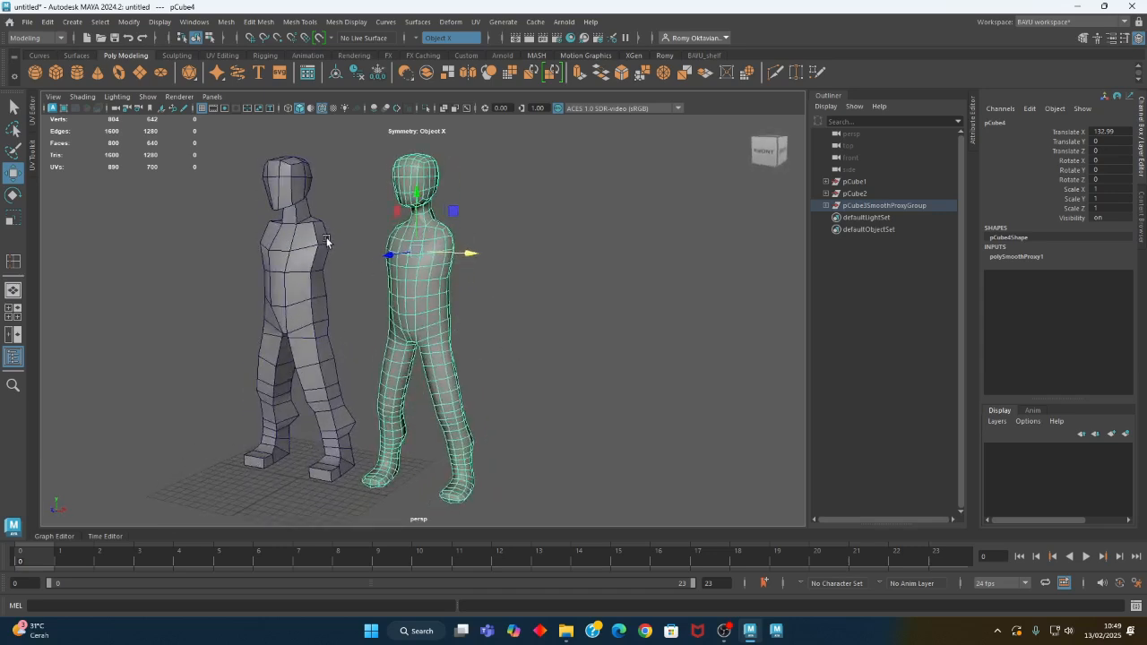
{"action": "left_click_drag", "start_coordinate": [515, 264], "coordinate": [485, 309], "text": "alt"}
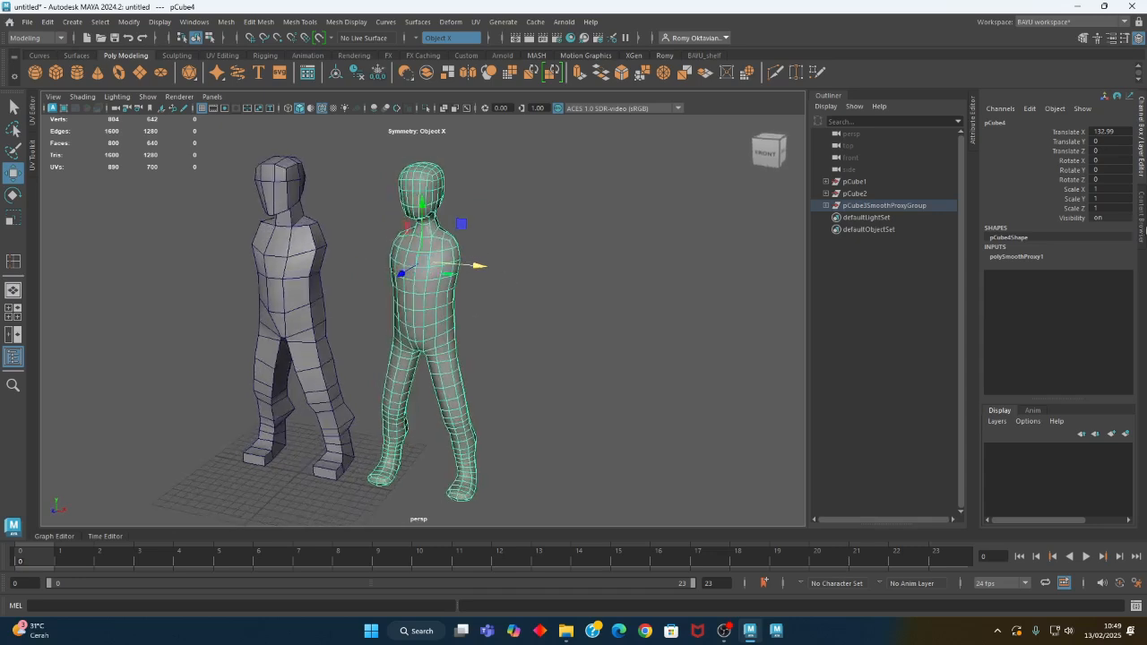
{"action": "left_click", "coordinate": [1115, 132]}
{"action": "type", "text": "130"}
{"action": "key", "text": "Return"}
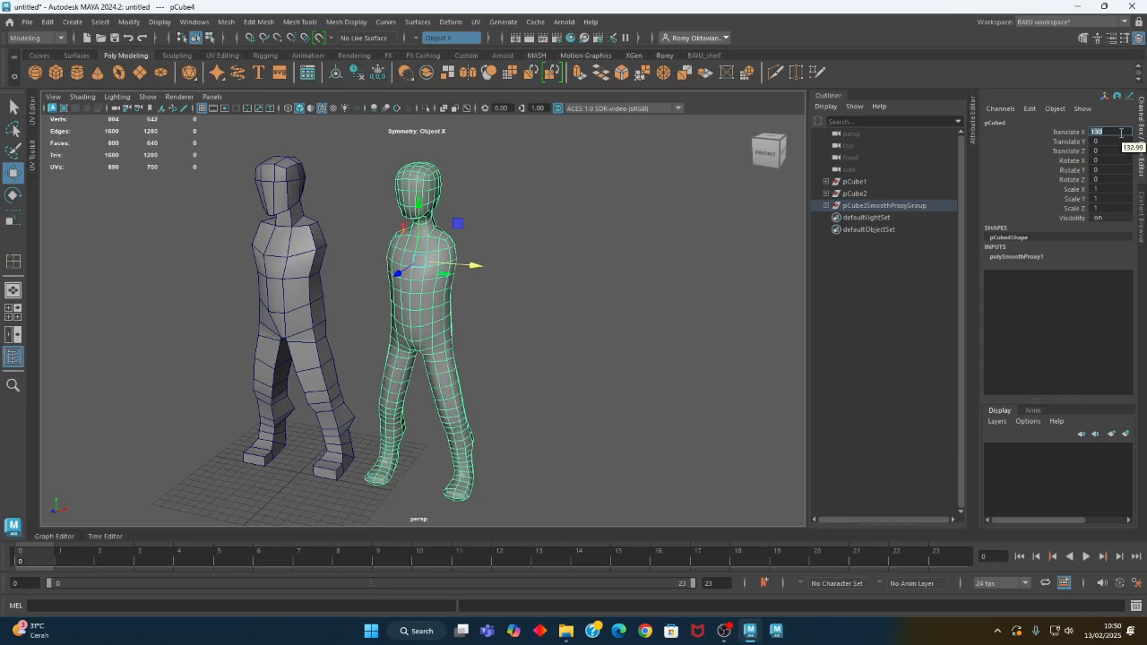
Set the smoothed mesh's Translate Z first to -50 and finally to -100
{"action": "left_click", "coordinate": [1109, 150]}
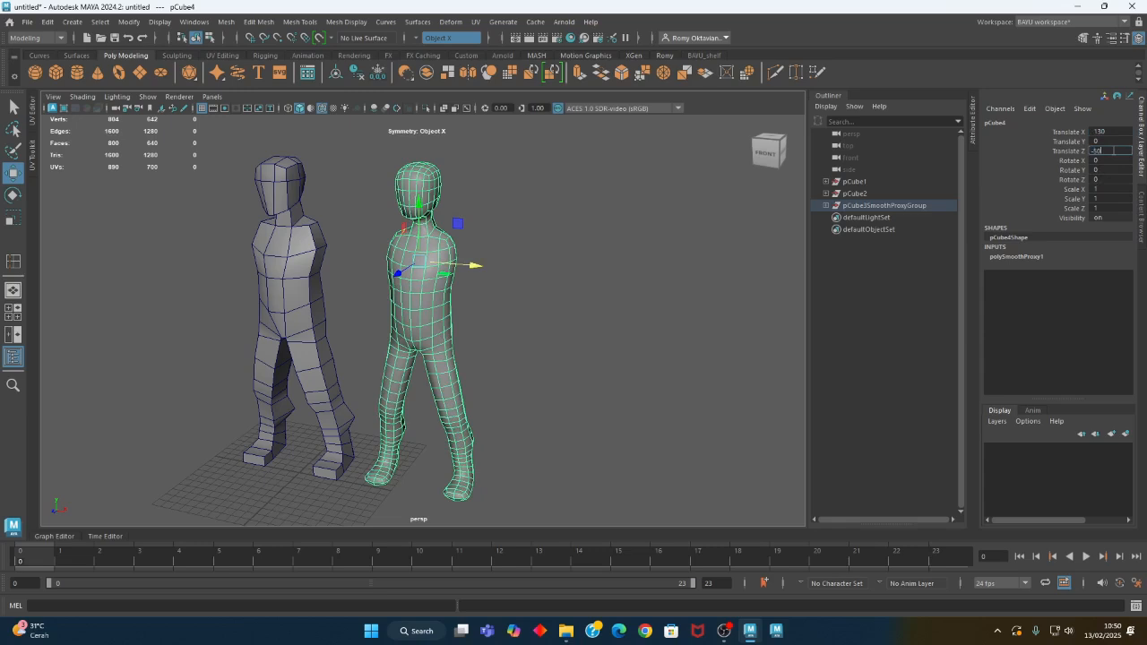
{"action": "type", "text": "-50"}
{"action": "key", "text": "Return"}
{"action": "left_click_drag", "start_coordinate": [421, 229], "coordinate": [358, 274], "text": "alt"}
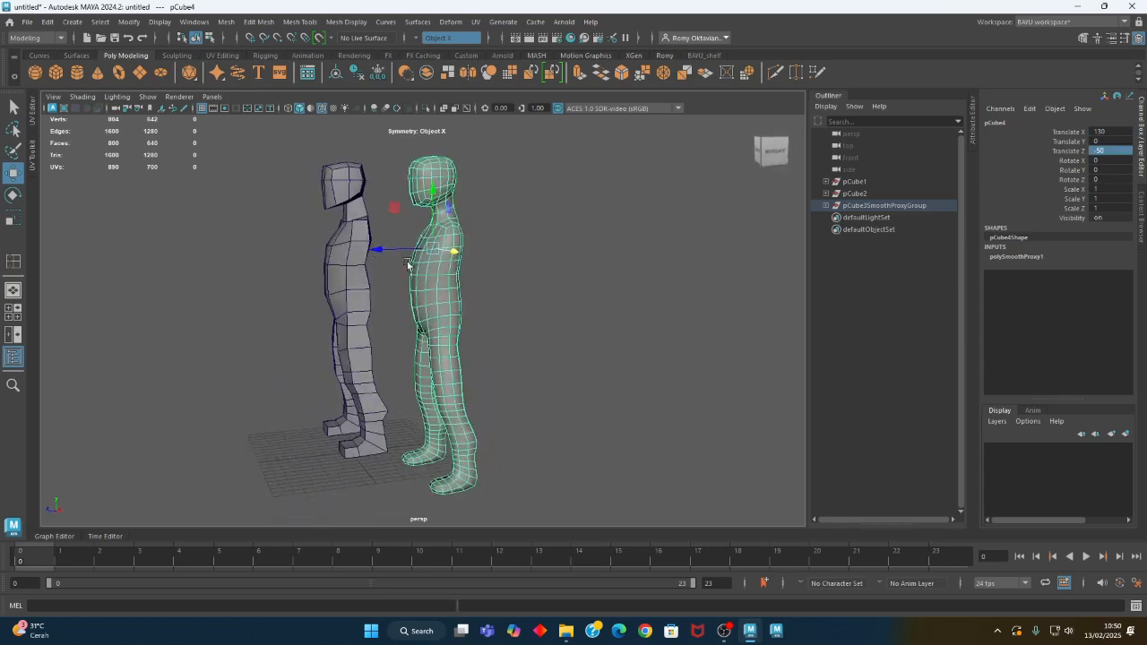
{"action": "left_click", "coordinate": [1120, 149]}
{"action": "key", "text": "Return"}
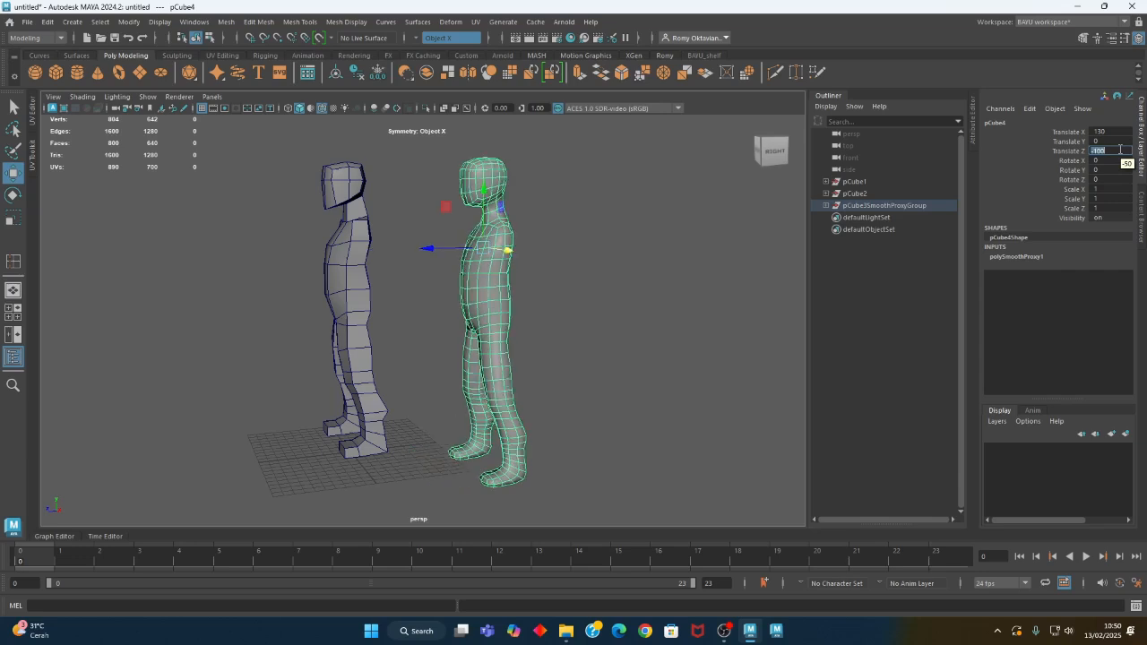
In wireframe display, raise the vertices of the calf-bulge loop and the loop below it along Y on the low-poly legs
{"action": "left_click_drag", "start_coordinate": [693, 271], "coordinate": [472, 408], "text": "alt"}
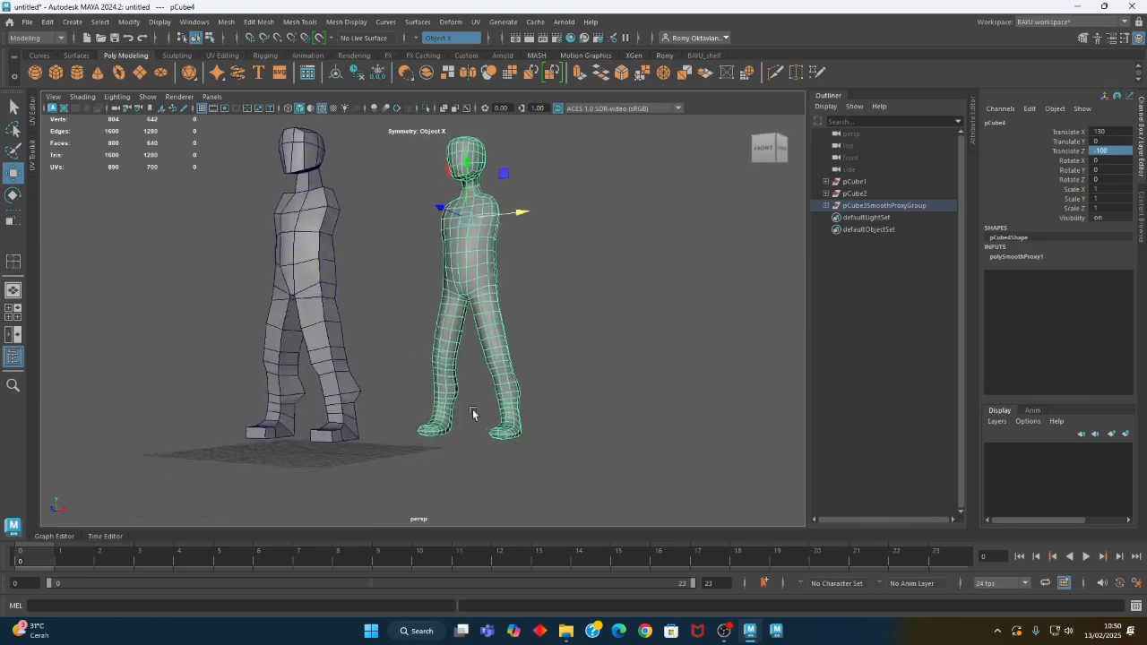
{"action": "right_click_drag", "start_coordinate": [472, 408], "coordinate": [572, 416], "text": "alt"}
{"action": "left_click_drag", "start_coordinate": [572, 417], "coordinate": [364, 311], "text": "alt"}
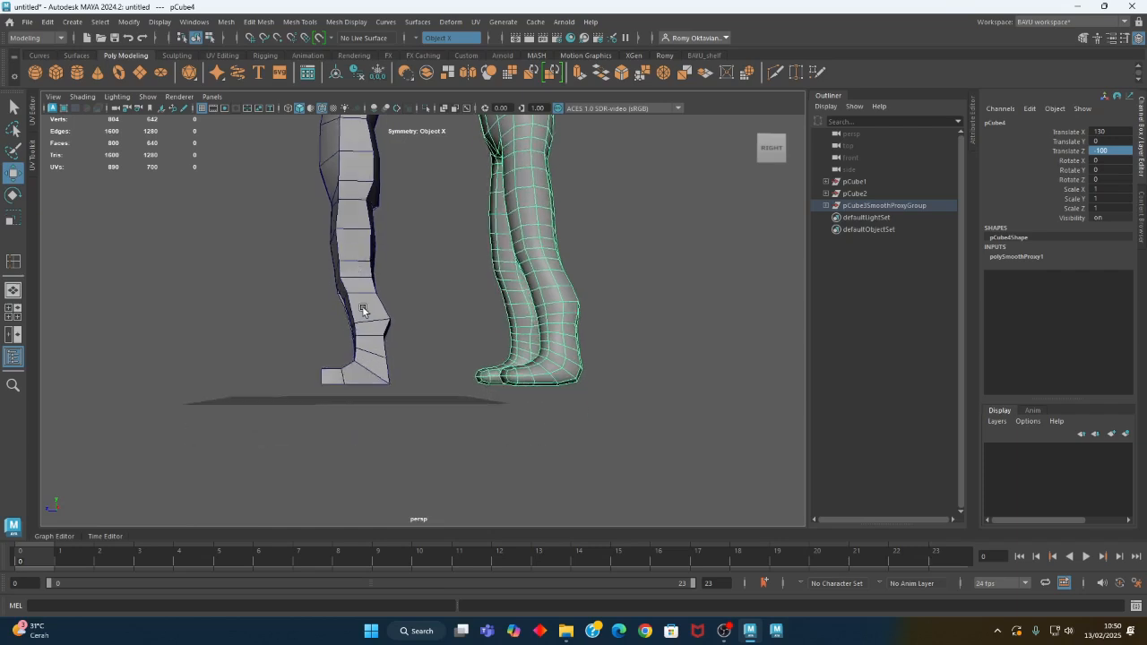
{"action": "right_click_drag", "start_coordinate": [364, 311], "coordinate": [427, 312], "text": "alt"}
{"action": "left_click_drag", "start_coordinate": [427, 311], "coordinate": [405, 318], "text": "alt"}
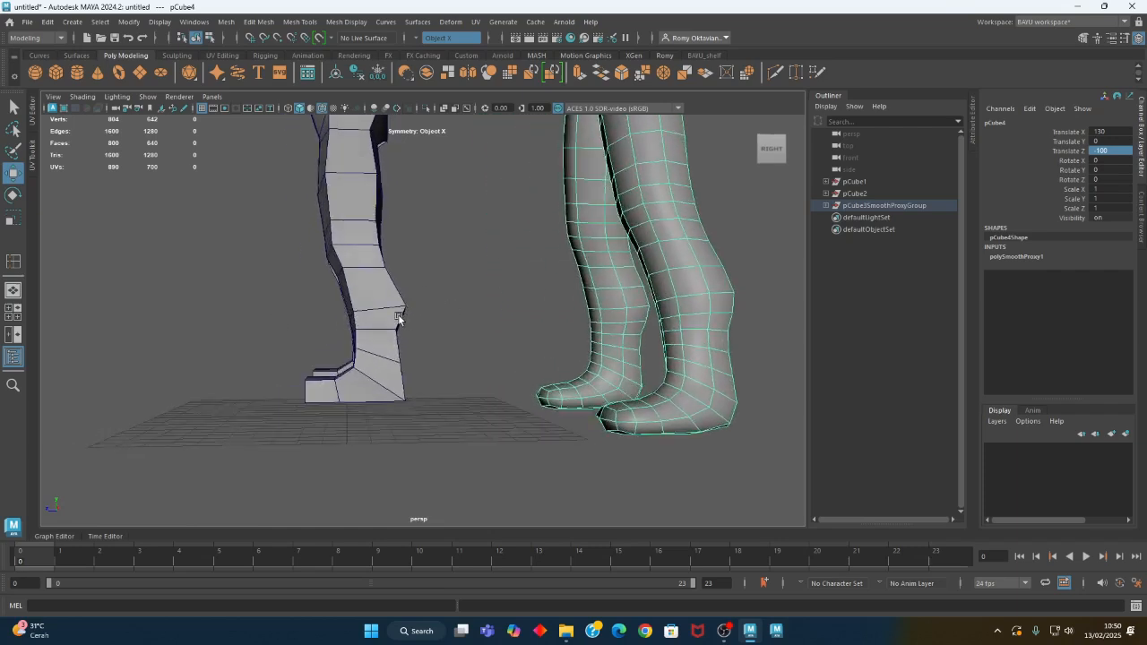
{"action": "key", "text": "4"}
{"action": "left_click", "coordinate": [417, 288]}
{"action": "right_click_drag", "start_coordinate": [453, 233], "coordinate": [403, 229]}
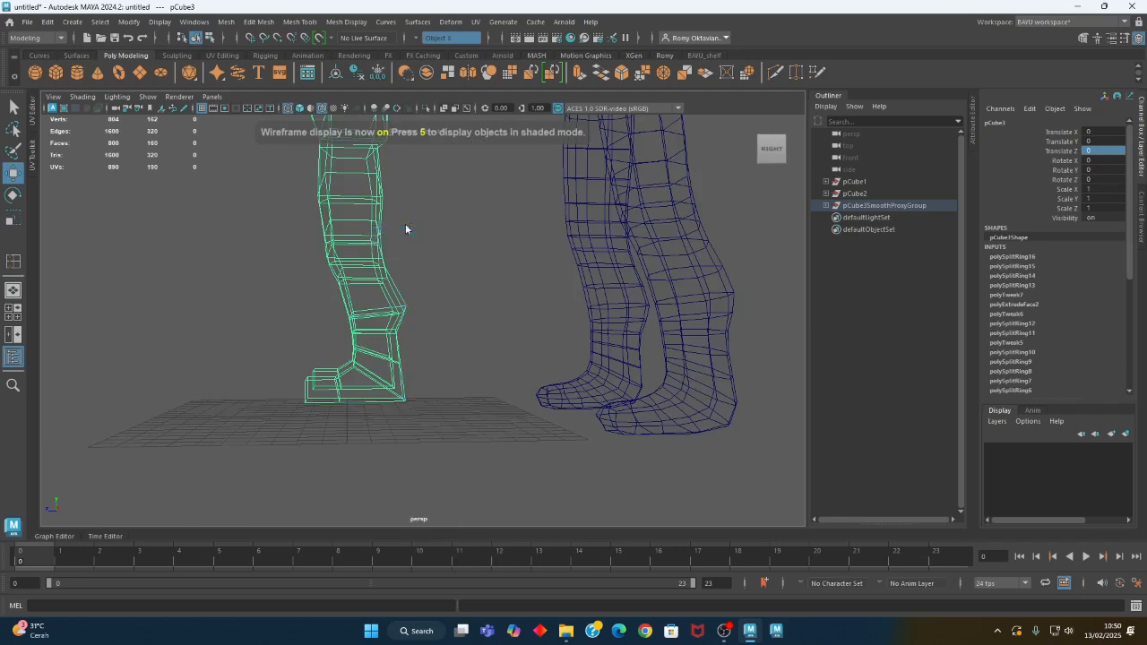
{"action": "middle_click_drag", "start_coordinate": [447, 291], "coordinate": [408, 289], "text": "alt"}
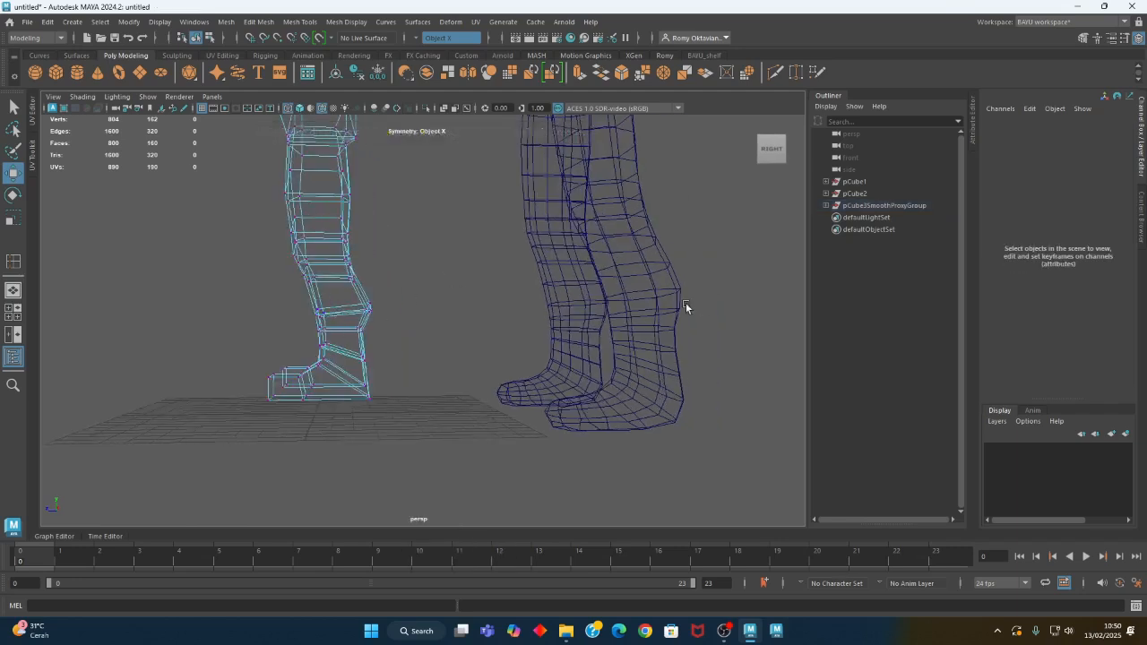
{"action": "left_click_drag", "start_coordinate": [382, 319], "coordinate": [351, 273]}
{"action": "left_click_drag", "start_coordinate": [393, 351], "coordinate": [392, 336], "text": "alt"}
{"action": "scroll", "coordinate": [306, 349], "scroll_direction": "up", "scroll_amount": 3}
{"action": "left_click_drag", "start_coordinate": [309, 350], "coordinate": [318, 350], "text": "alt"}
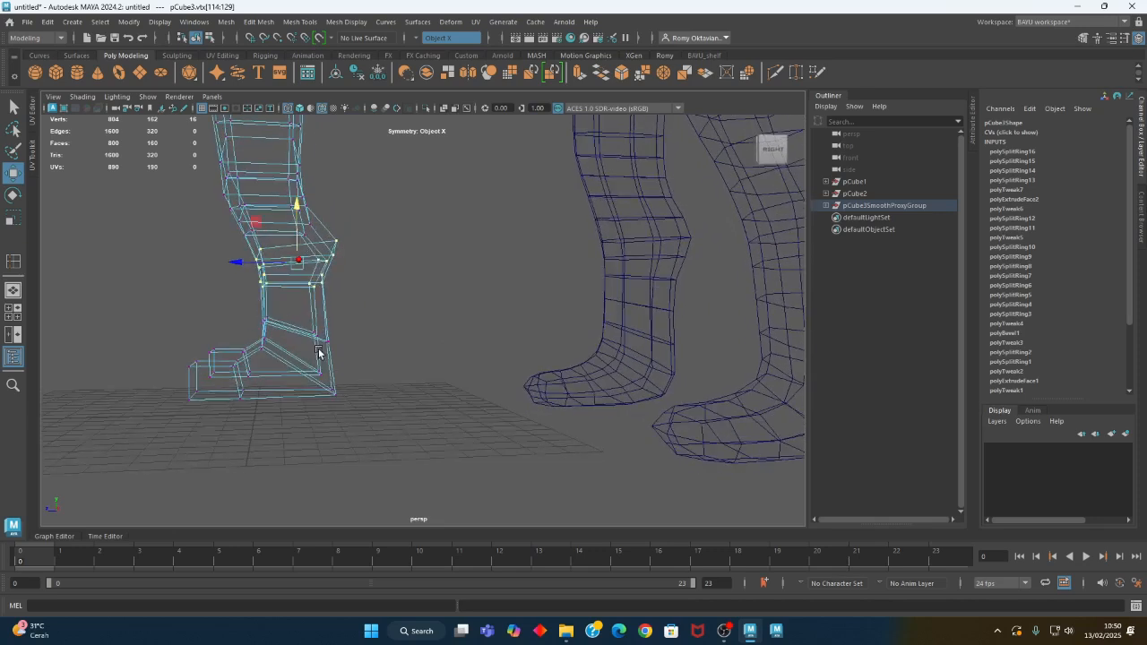
Adjust the front ankle vertices and the front vertices at calf level along Z, and compare with the smoothed legs
{"action": "left_click_drag", "start_coordinate": [238, 306], "coordinate": [303, 359]}
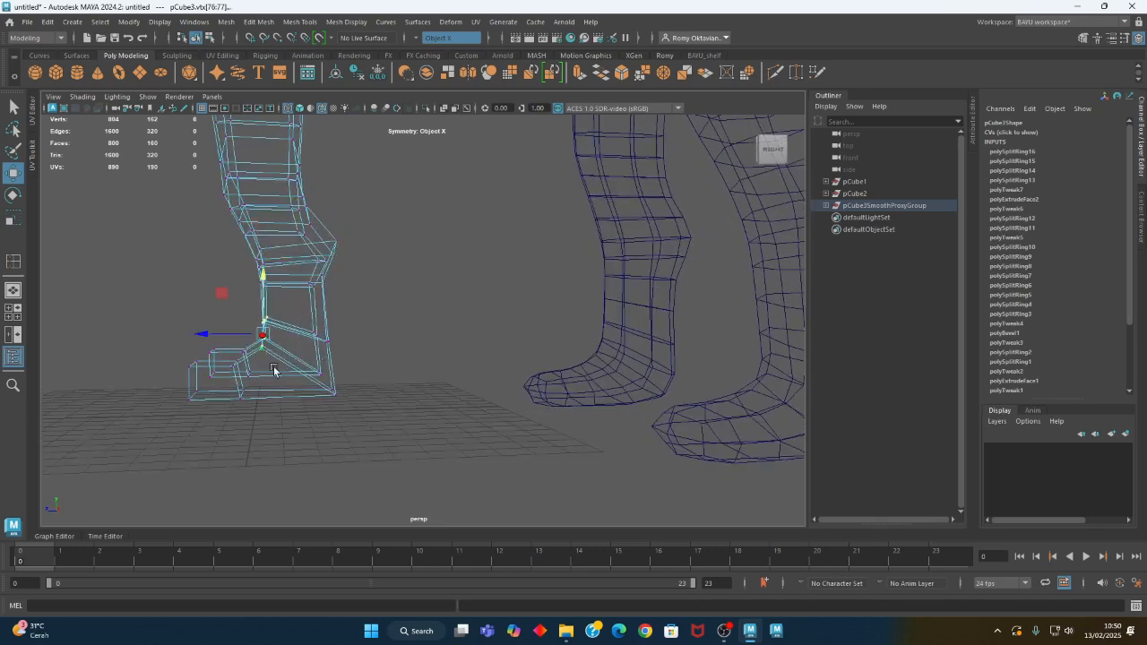
{"action": "left_click_drag", "start_coordinate": [227, 338], "coordinate": [261, 301]}
{"action": "left_click_drag", "start_coordinate": [233, 208], "coordinate": [236, 260]}
{"action": "left_click_drag", "start_coordinate": [242, 224], "coordinate": [587, 397], "text": "alt"}
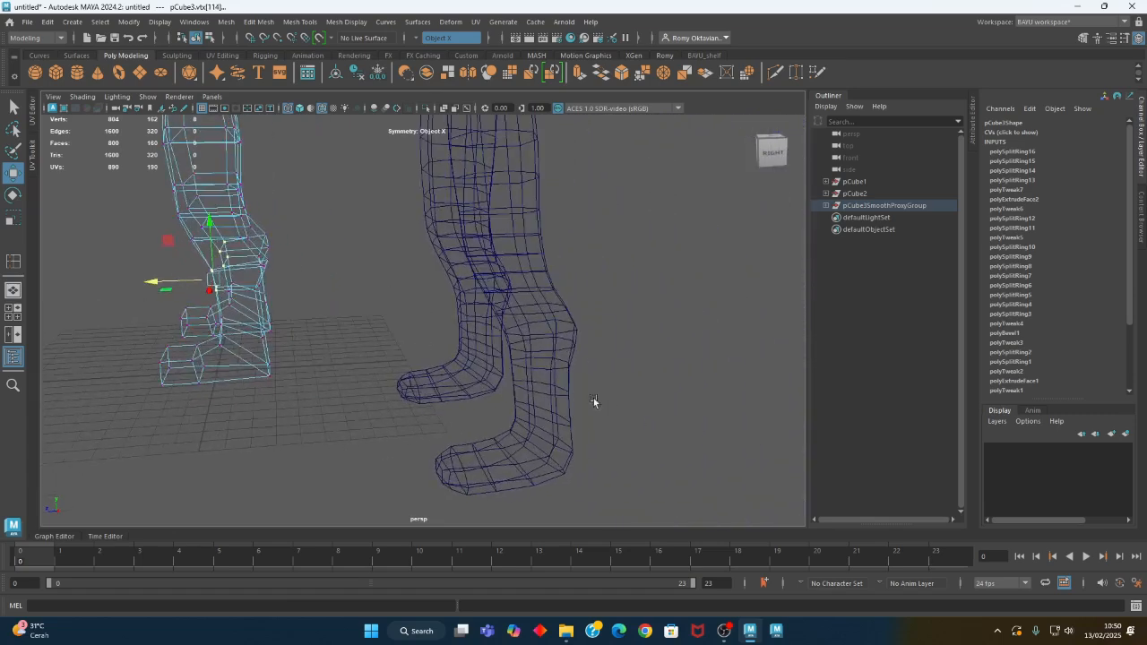
Select the lower calf vertices between calf bulge and ankle on the low-poly legs, scale them, and return to object mode
{"action": "left_click_drag", "start_coordinate": [544, 317], "coordinate": [598, 339], "text": "alt"}
{"action": "middle_click_drag", "start_coordinate": [598, 338], "coordinate": [687, 258], "text": "alt"}
{"action": "left_click_drag", "start_coordinate": [468, 348], "coordinate": [469, 350], "text": "alt"}
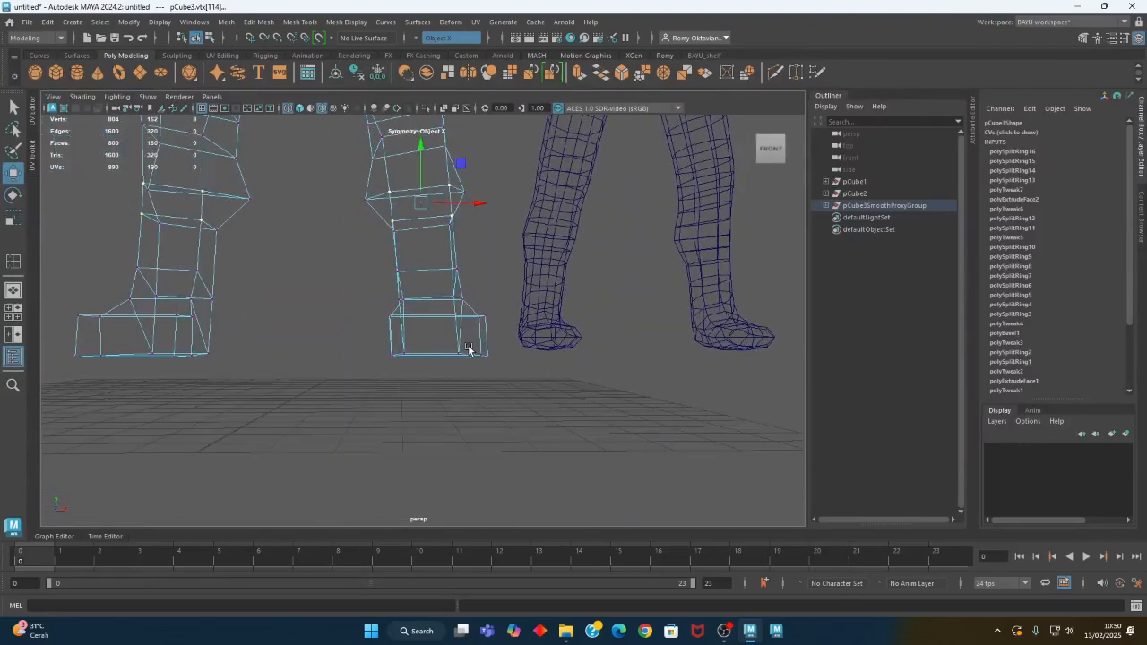
{"action": "middle_click_drag", "start_coordinate": [476, 267], "coordinate": [457, 334], "text": "alt"}
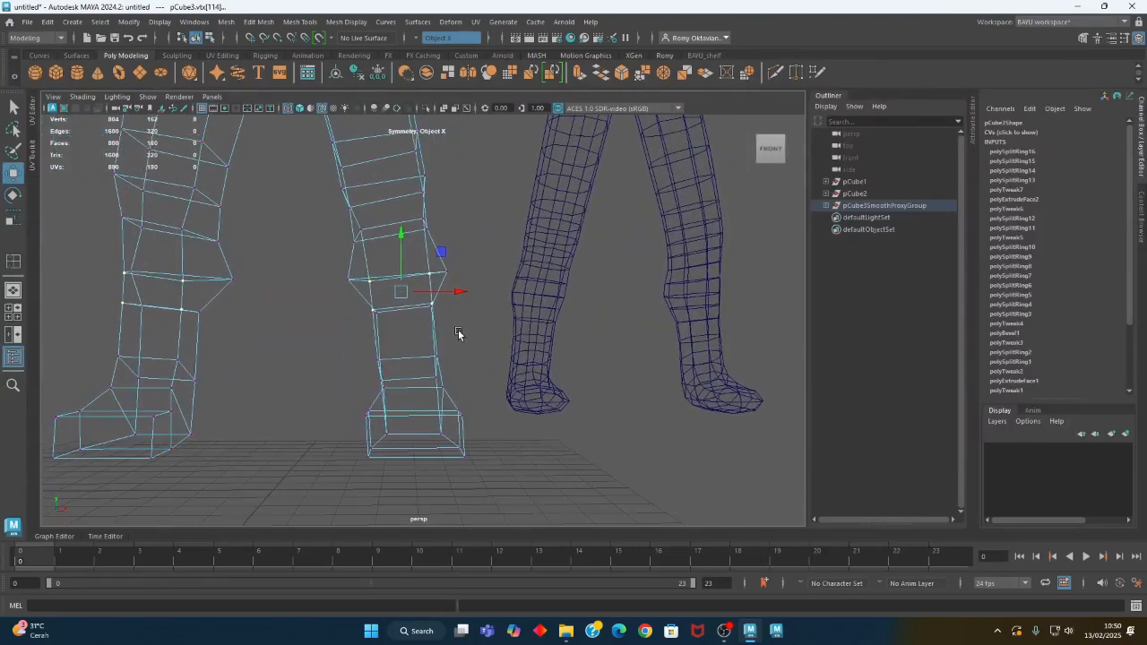
{"action": "mouse_move", "coordinate": [457, 333]}
{"action": "left_mouse_down", "text": "alt"}
{"action": "mouse_move", "coordinate": [456, 346]}
{"action": "mouse_move", "coordinate": [404, 346]}
{"action": "mouse_move", "coordinate": [453, 346]}
{"action": "left_mouse_up", "text": "alt"}
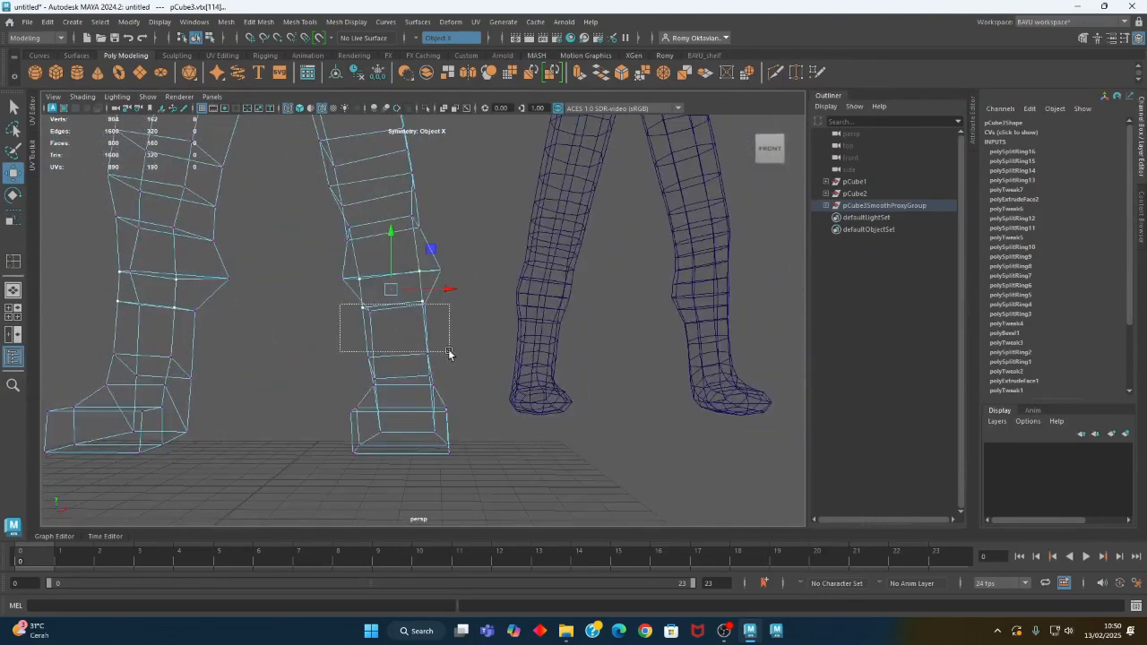
{"action": "left_click", "coordinate": [447, 349]}
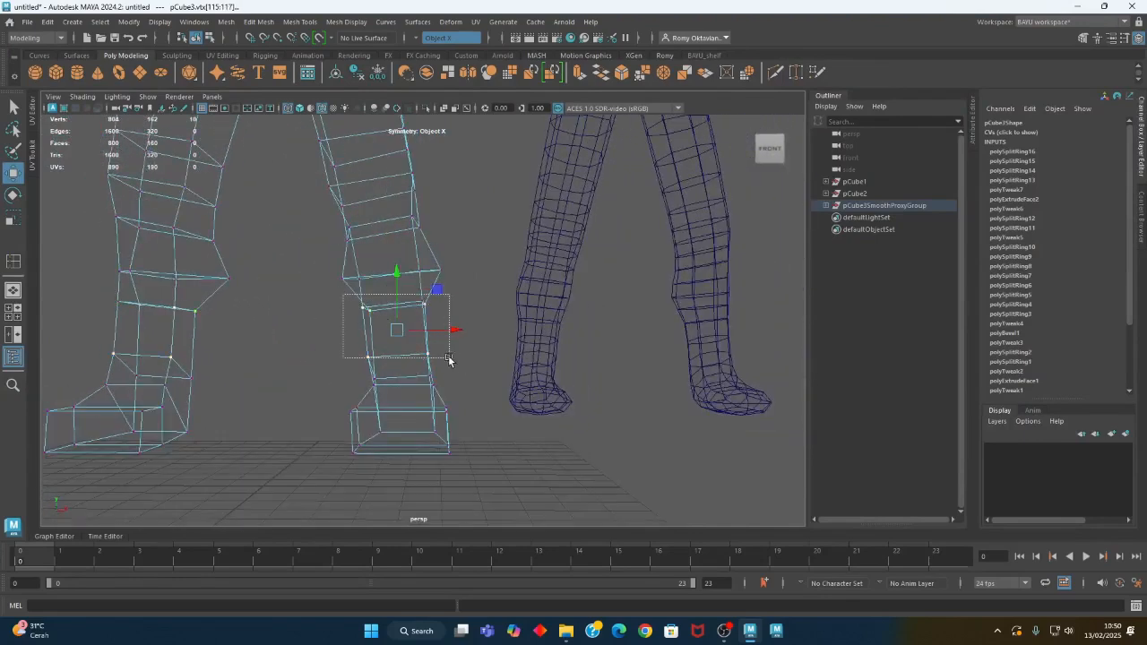
{"action": "key", "text": "r"}
{"action": "left_click_drag", "start_coordinate": [403, 343], "coordinate": [447, 440], "text": "alt"}
{"action": "right_click_drag", "start_coordinate": [402, 213], "coordinate": [441, 190]}
{"action": "left_click_drag", "start_coordinate": [452, 412], "coordinate": [450, 368], "text": "alt"}
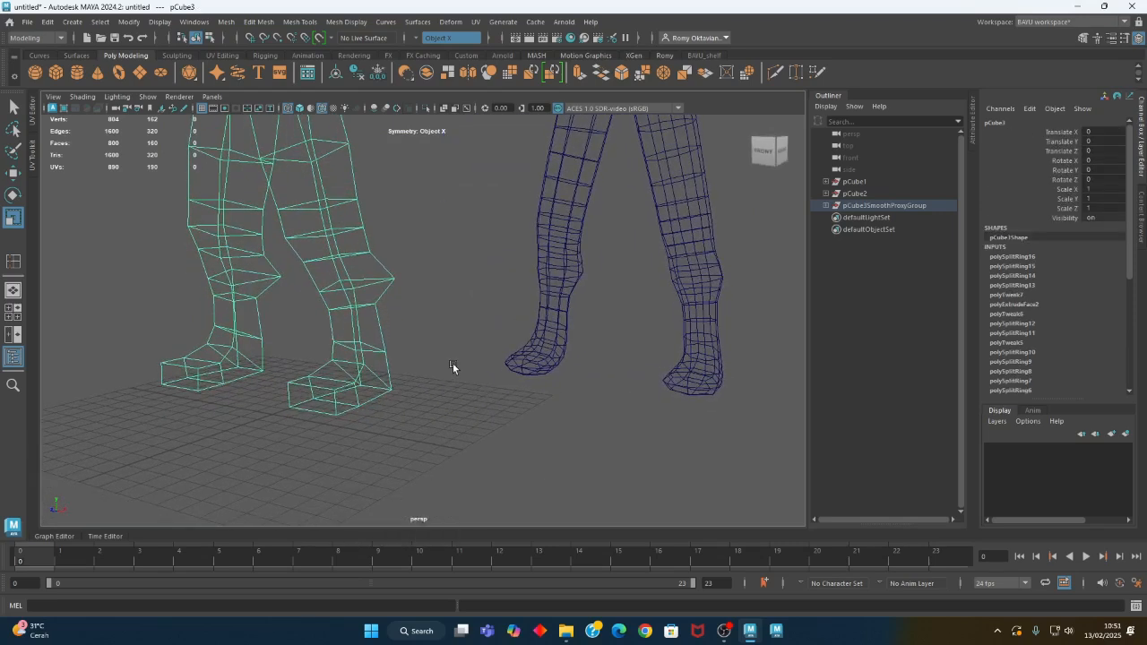
In shaded display, select the two underside faces of each low-poly foot and extrude them
{"action": "key", "text": "5"}
{"action": "left_click_drag", "start_coordinate": [340, 397], "coordinate": [364, 345], "text": "alt"}
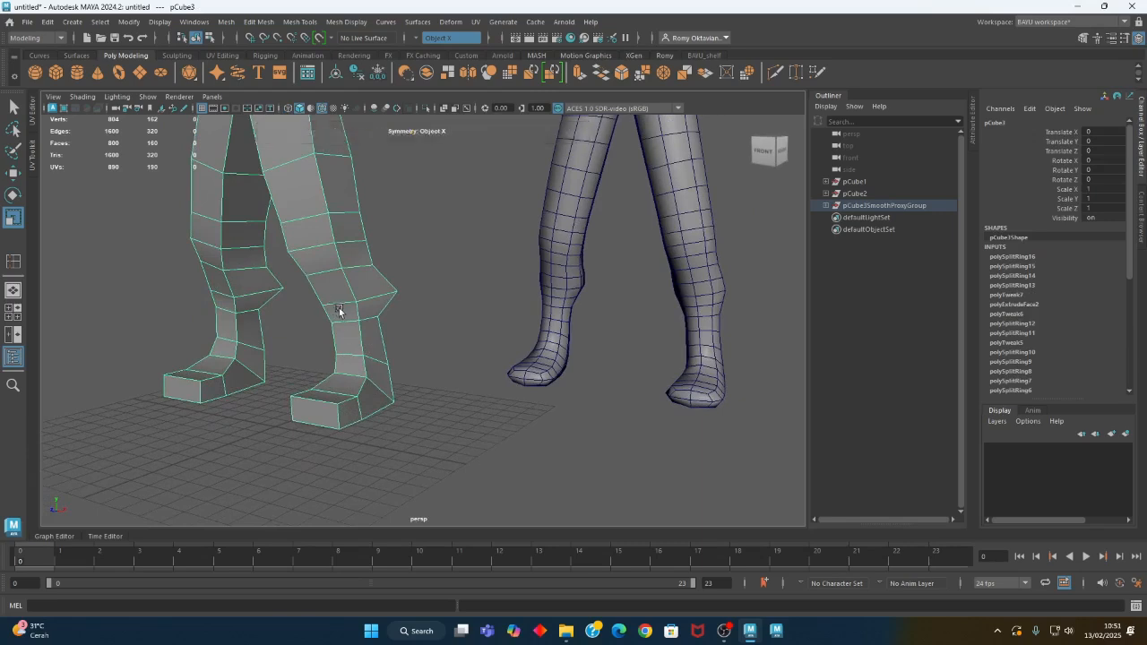
{"action": "left_click_drag", "start_coordinate": [340, 384], "coordinate": [517, 296], "text": "alt"}
{"action": "right_click_drag", "start_coordinate": [517, 296], "coordinate": [472, 370]}
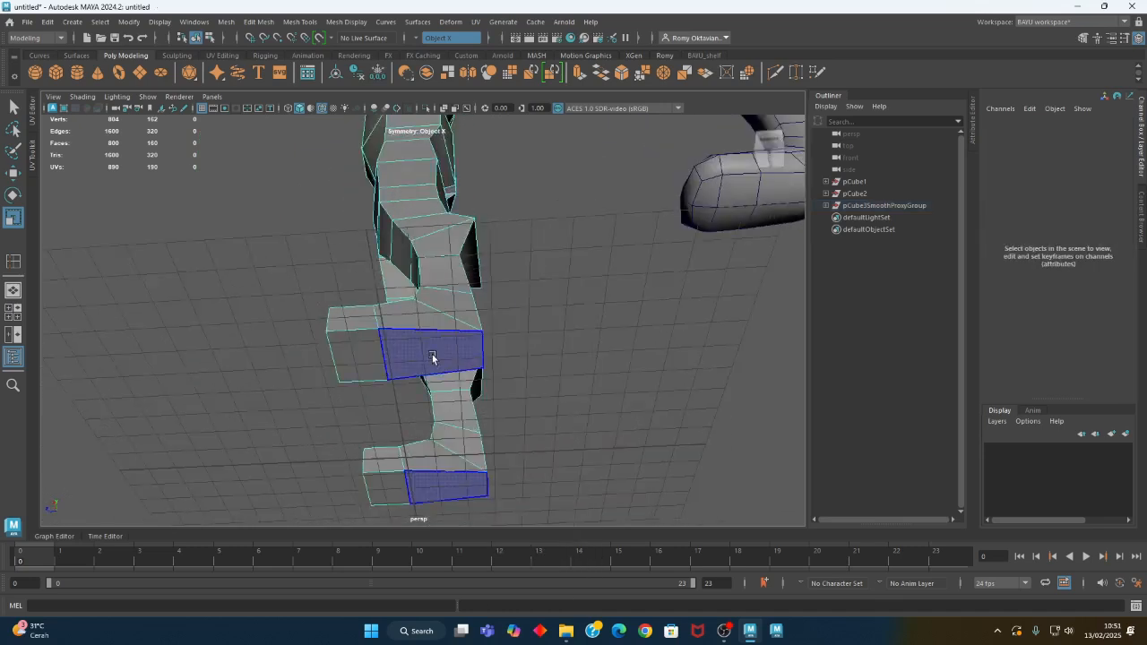
{"action": "left_click", "coordinate": [433, 357]}
{"action": "left_click", "coordinate": [351, 371], "text": "shift"}
{"action": "left_click_drag", "start_coordinate": [343, 422], "coordinate": [421, 385], "text": "alt"}
{"action": "left_click", "coordinate": [258, 21]}
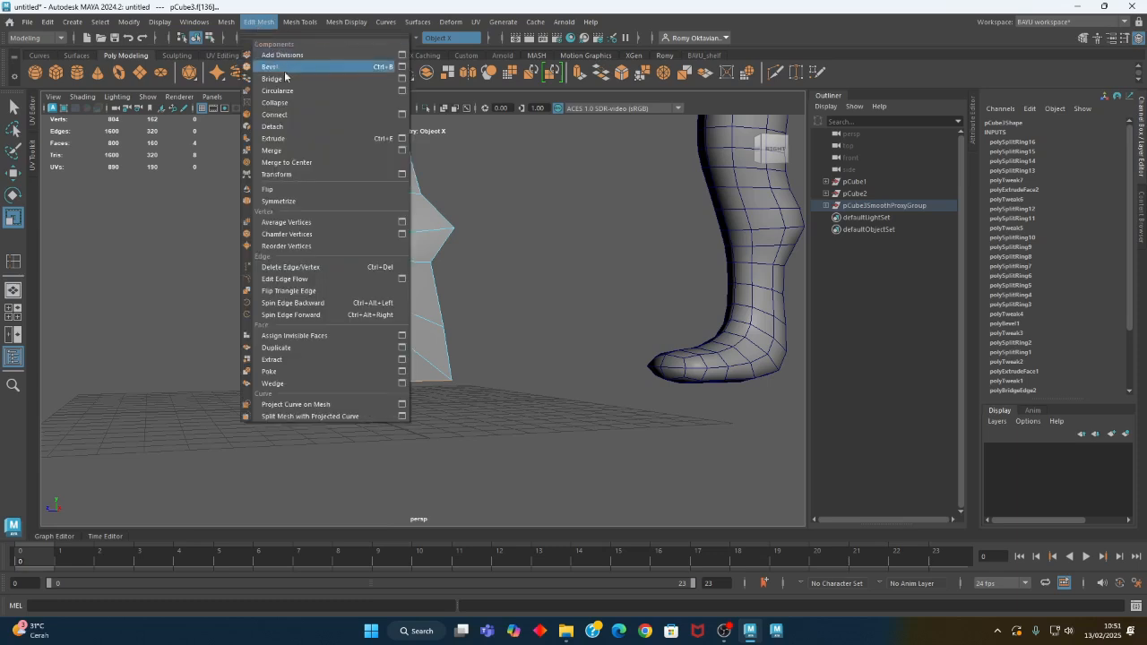
{"action": "left_click", "coordinate": [288, 138]}
Move the extruded sole faces down along Y to thicken the soles, and return to object mode
{"action": "left_click_drag", "start_coordinate": [369, 452], "coordinate": [425, 448], "text": "alt"}
{"action": "key", "text": "w"}
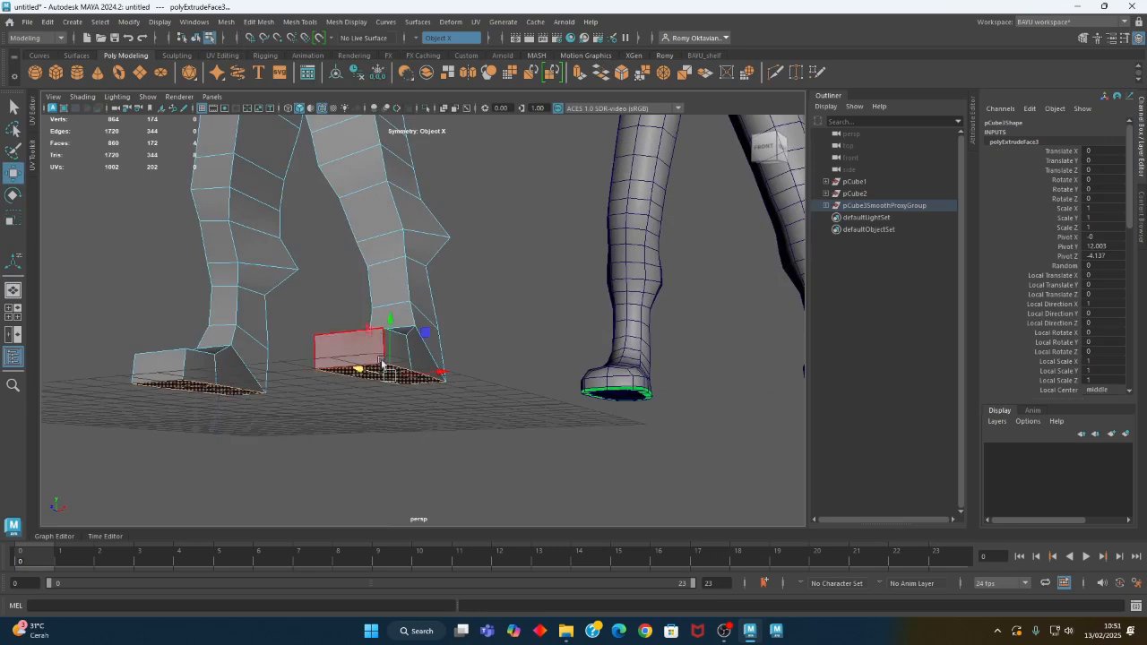
{"action": "left_click_drag", "start_coordinate": [389, 340], "coordinate": [390, 333]}
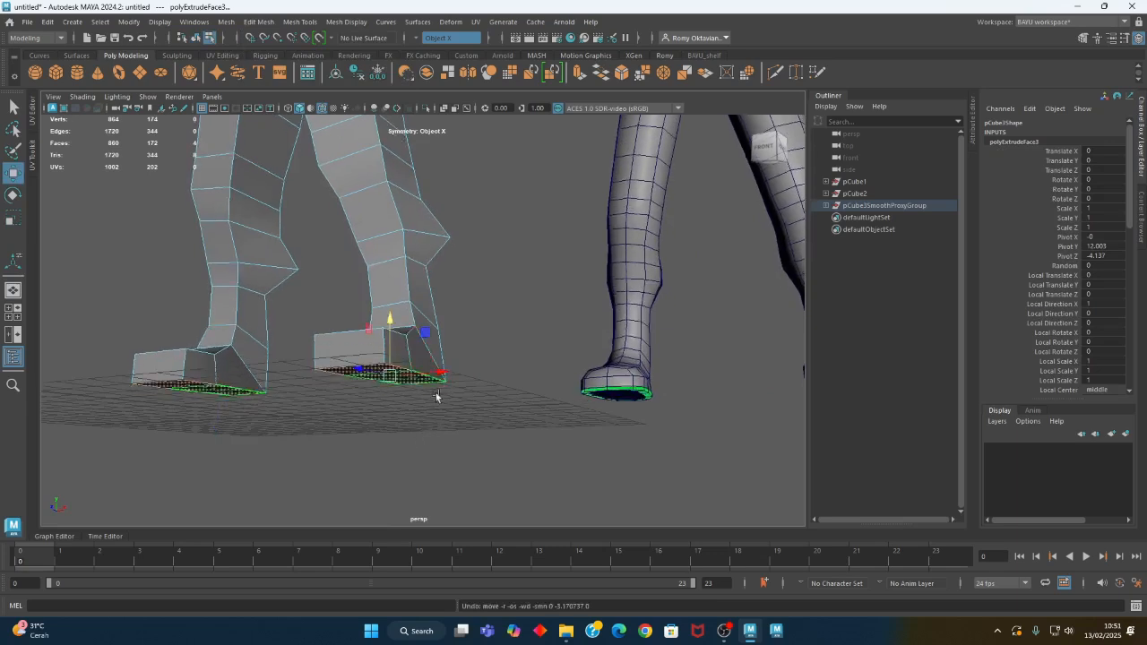
{"action": "left_click_drag", "start_coordinate": [440, 461], "coordinate": [394, 425], "text": "alt"}
{"action": "left_click", "coordinate": [397, 374]}
{"action": "left_click_drag", "start_coordinate": [332, 353], "coordinate": [384, 344], "text": "alt"}
{"action": "middle_click_drag", "start_coordinate": [508, 396], "coordinate": [463, 415], "text": "alt"}
{"action": "left_click_drag", "start_coordinate": [463, 418], "coordinate": [378, 433], "text": "alt"}
{"action": "right_click_drag", "start_coordinate": [427, 193], "coordinate": [479, 171]}
{"action": "left_click_drag", "start_coordinate": [452, 318], "coordinate": [443, 344], "text": "alt"}
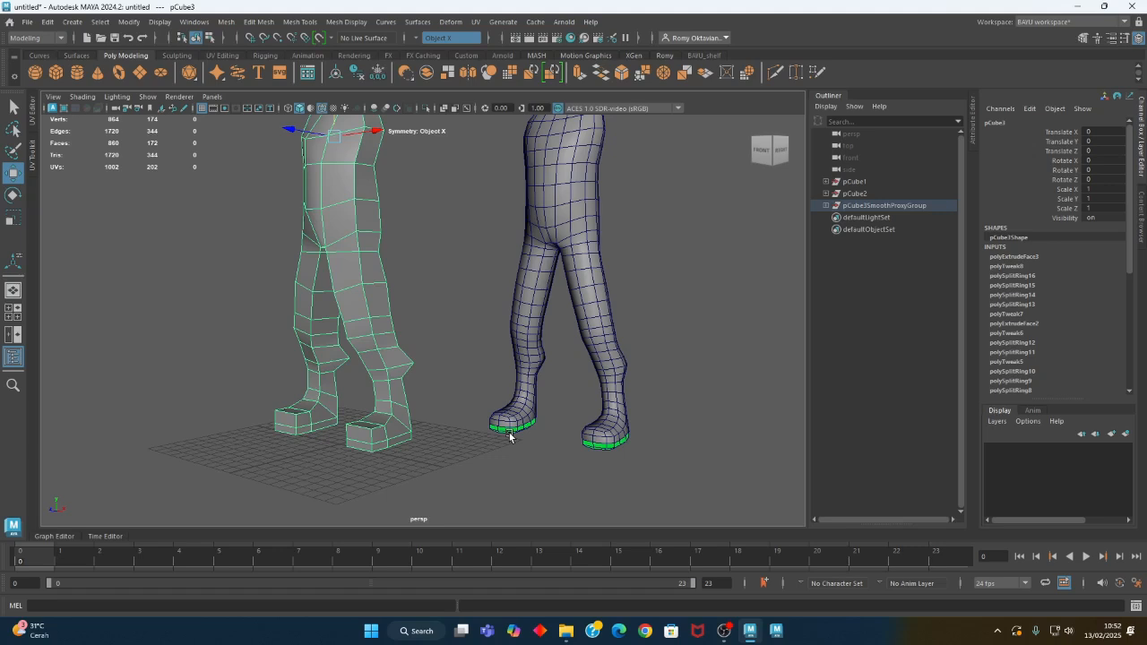
Select both the low-poly body and its smoothed copy, assign the lambert1 material to them, and clear the selection
{"action": "left_click_drag", "start_coordinate": [225, 256], "coordinate": [706, 476]}
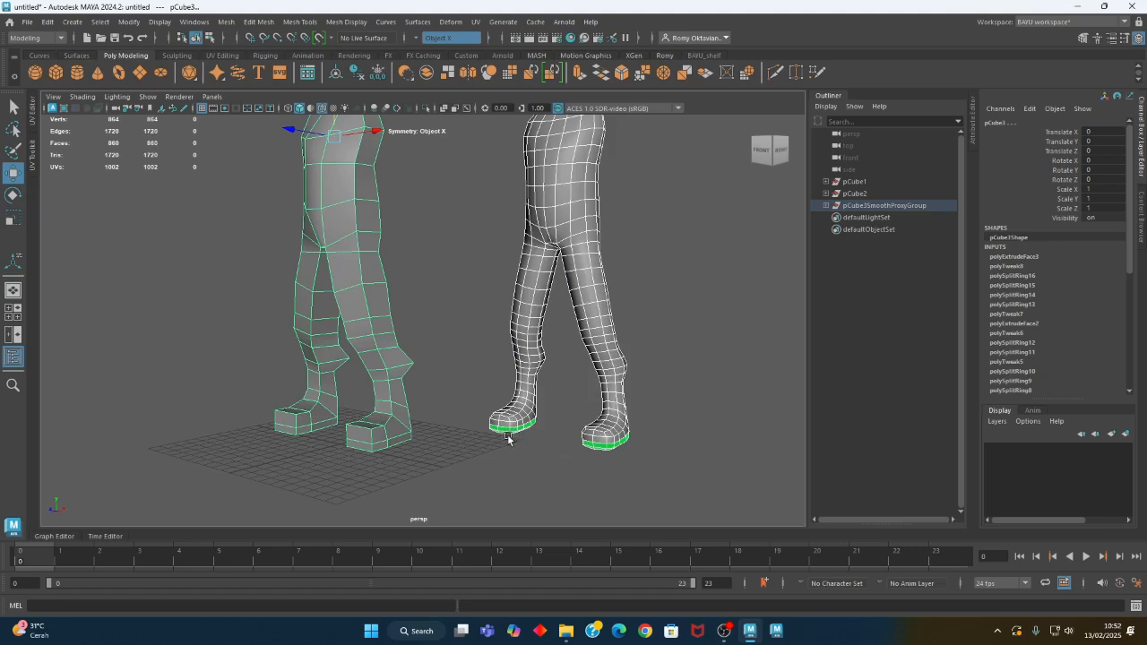
{"action": "middle_click_drag", "start_coordinate": [495, 423], "coordinate": [428, 405], "text": "alt"}
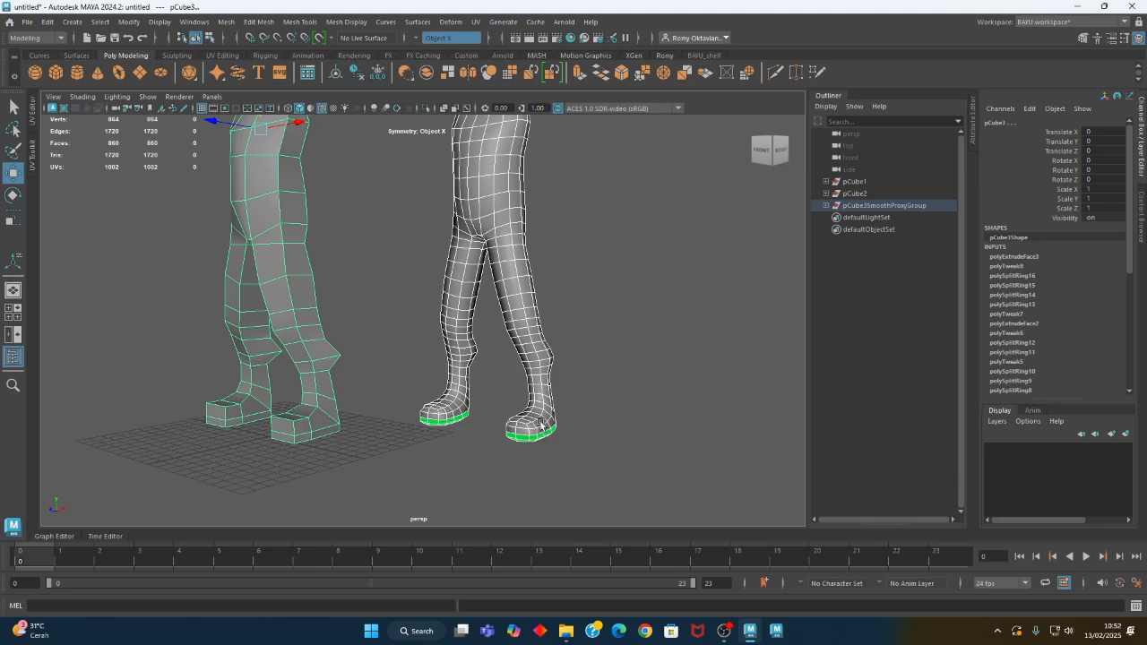
{"action": "right_click_drag", "start_coordinate": [586, 170], "coordinate": [685, 499]}
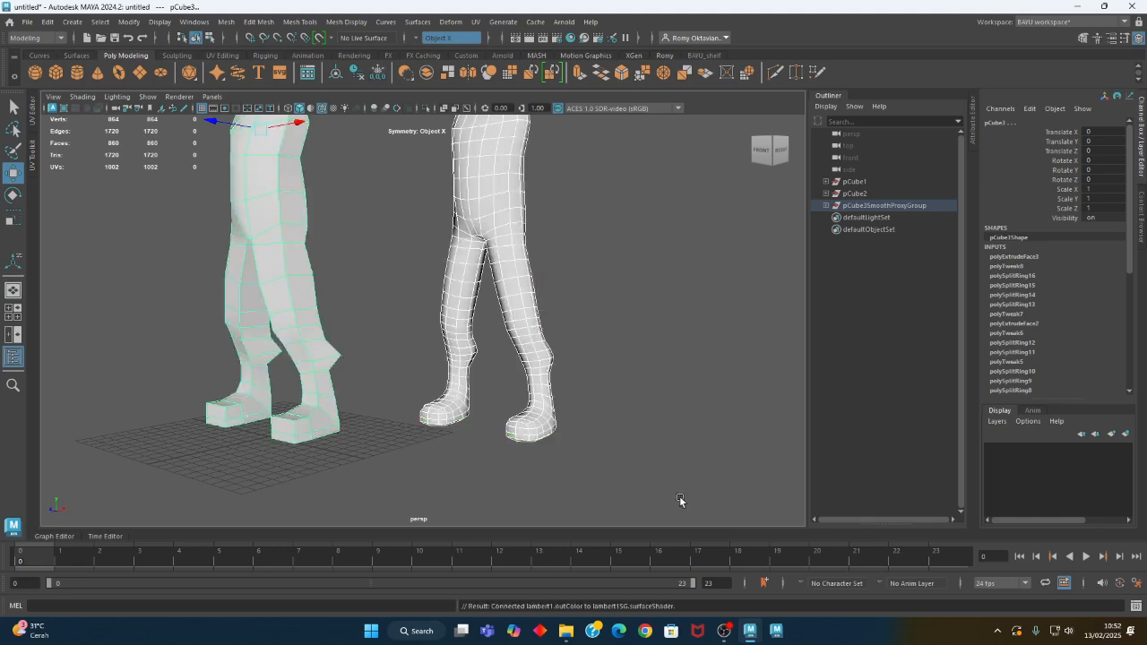
{"action": "right_click_drag", "start_coordinate": [596, 203], "coordinate": [677, 542]}
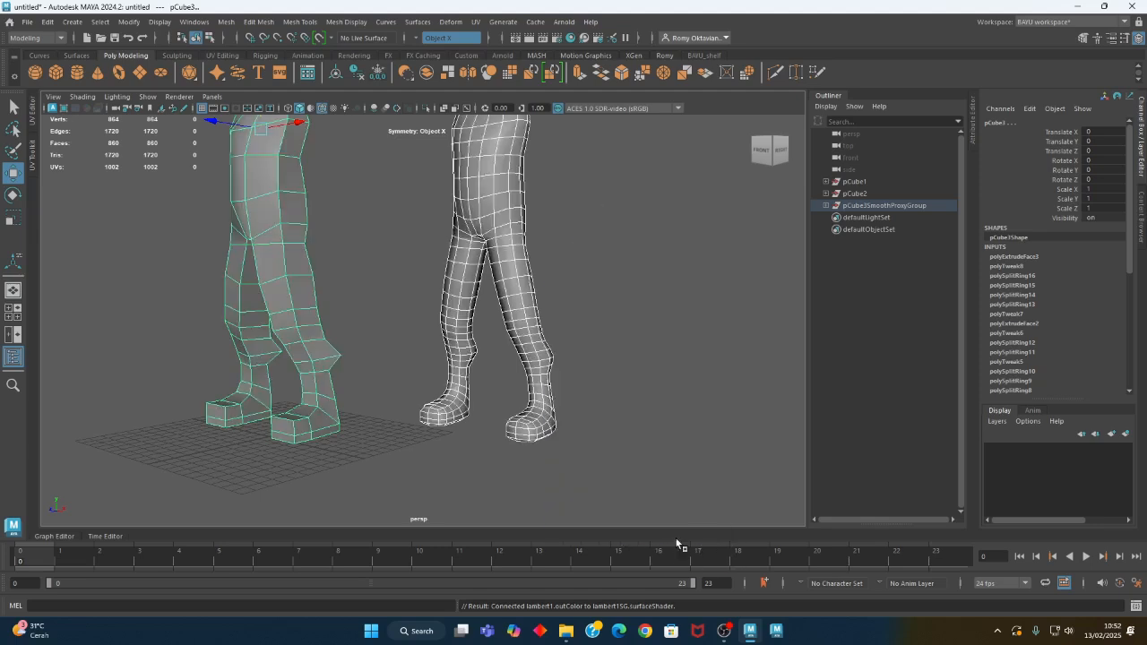
{"action": "left_click", "coordinate": [603, 397]}
In edge mode, shift the front toe edges of the low-poly feet along Z and the edge across the foot's top along Y
{"action": "left_click_drag", "start_coordinate": [604, 395], "coordinate": [496, 388], "text": "alt"}
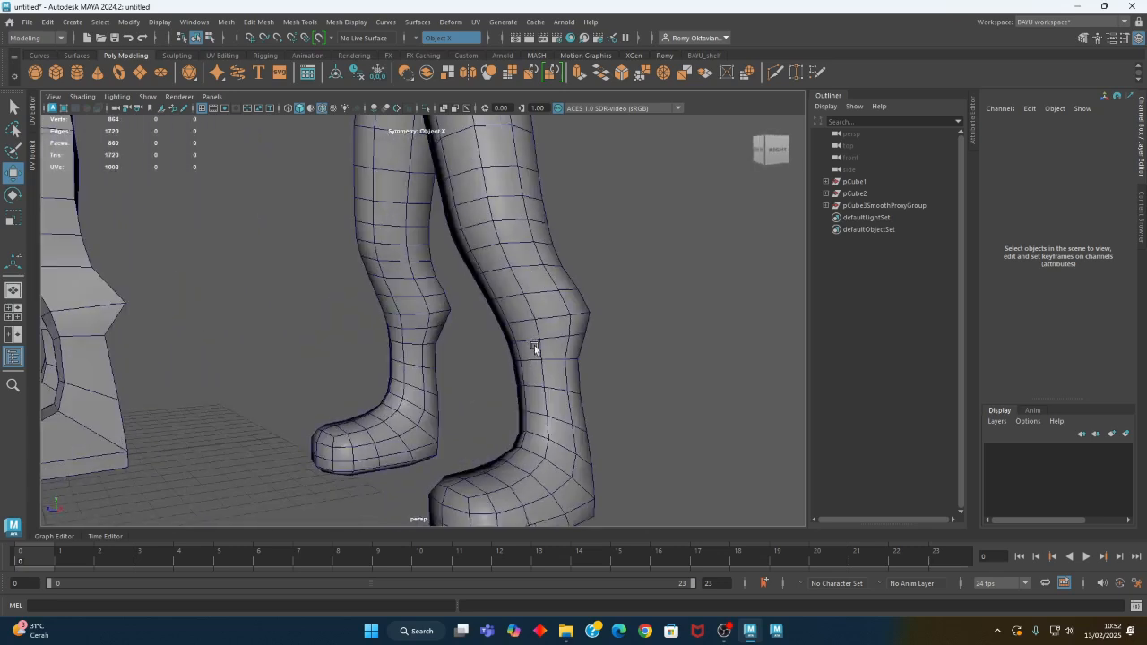
{"action": "left_click_drag", "start_coordinate": [437, 466], "coordinate": [277, 345], "text": "alt"}
{"action": "left_click", "coordinate": [261, 314]}
{"action": "right_click_drag", "start_coordinate": [115, 215], "coordinate": [115, 182]}
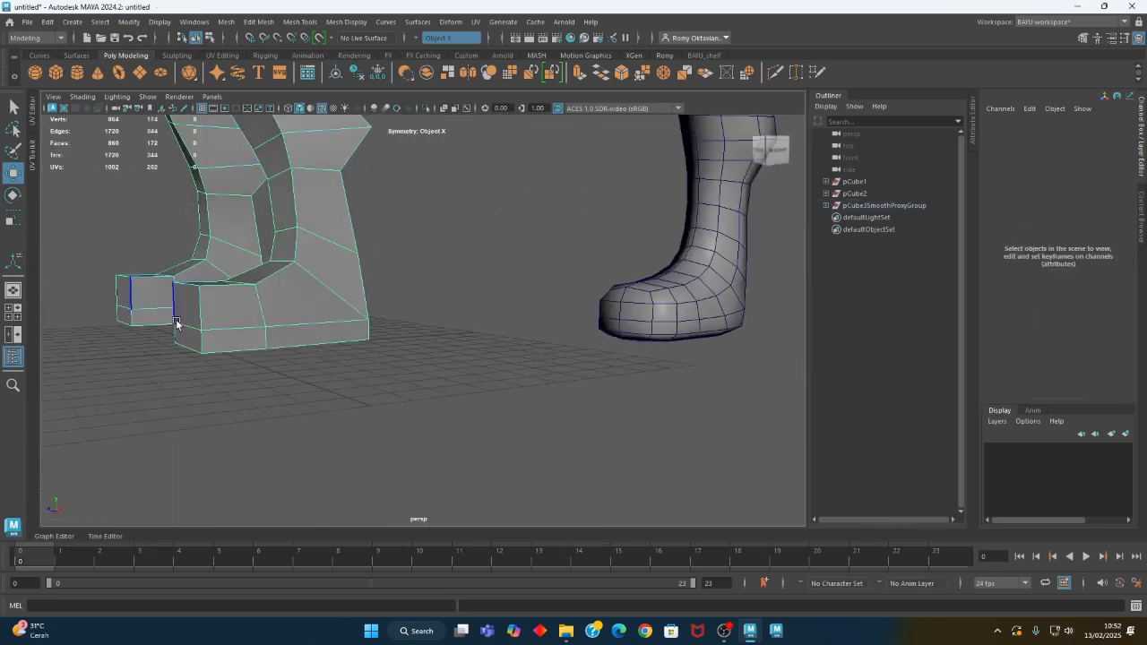
{"action": "left_click", "coordinate": [185, 332]}
{"action": "left_click_drag", "start_coordinate": [235, 352], "coordinate": [172, 332], "text": "alt"}
{"action": "left_click_drag", "start_coordinate": [297, 335], "coordinate": [246, 391], "text": "alt"}
{"action": "left_click", "coordinate": [187, 372], "text": "shift"}
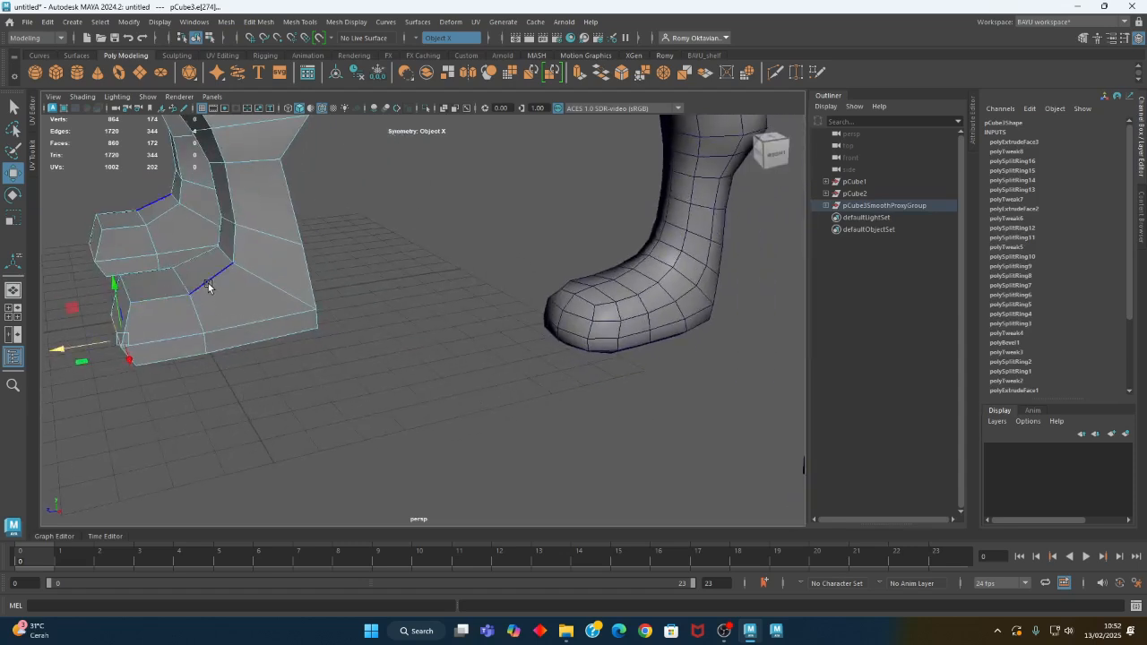
{"action": "left_click_drag", "start_coordinate": [255, 345], "coordinate": [534, 385], "text": "alt"}
{"action": "left_click", "coordinate": [241, 310]}
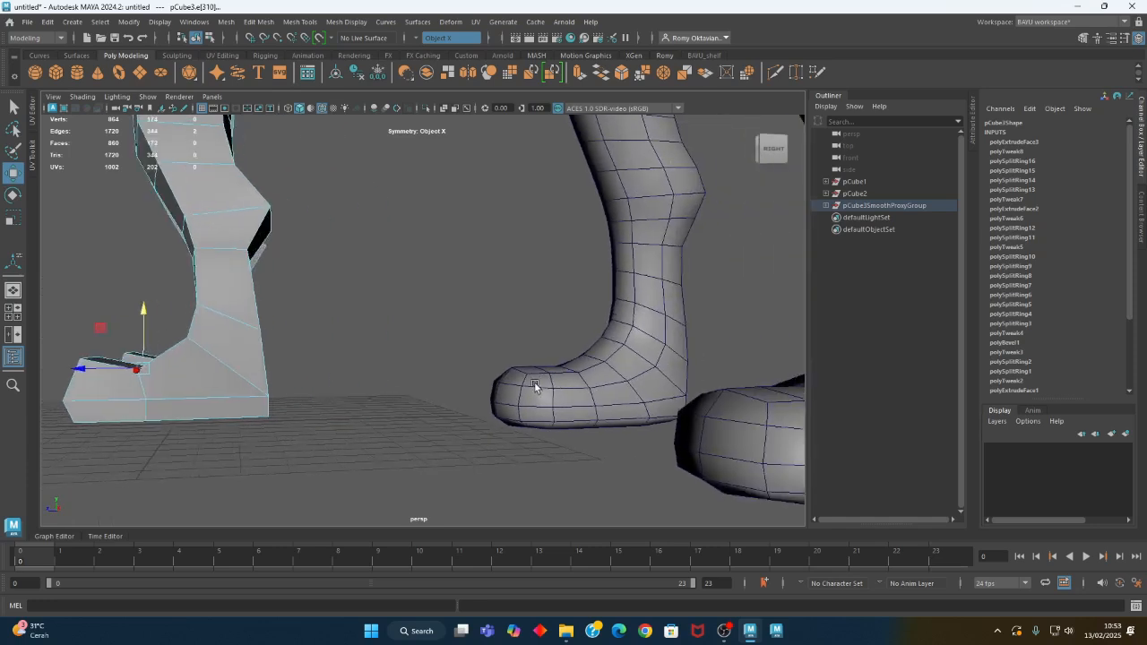
Select the side edges at the hips of the low-poly body and move them along X to adjust the hip width
{"action": "left_click_drag", "start_coordinate": [639, 360], "coordinate": [625, 382], "text": "alt"}
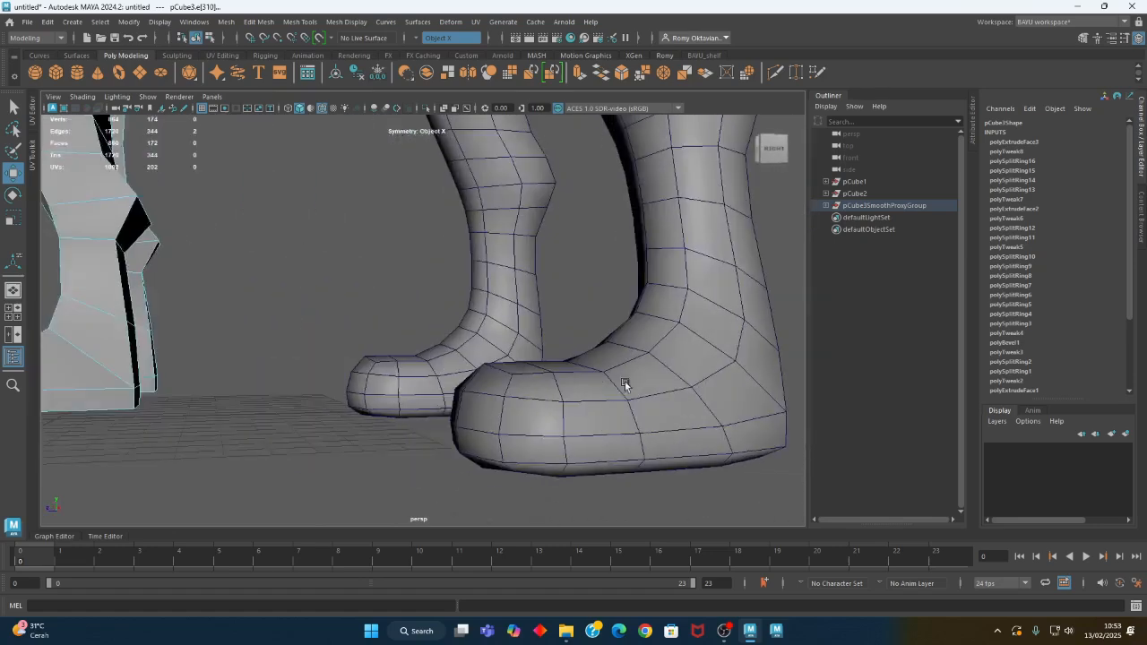
{"action": "right_click_drag", "start_coordinate": [625, 382], "coordinate": [389, 297], "text": "alt"}
{"action": "middle_click_drag", "start_coordinate": [389, 296], "coordinate": [412, 443], "text": "alt"}
{"action": "left_click_drag", "start_coordinate": [412, 443], "coordinate": [450, 353], "text": "alt"}
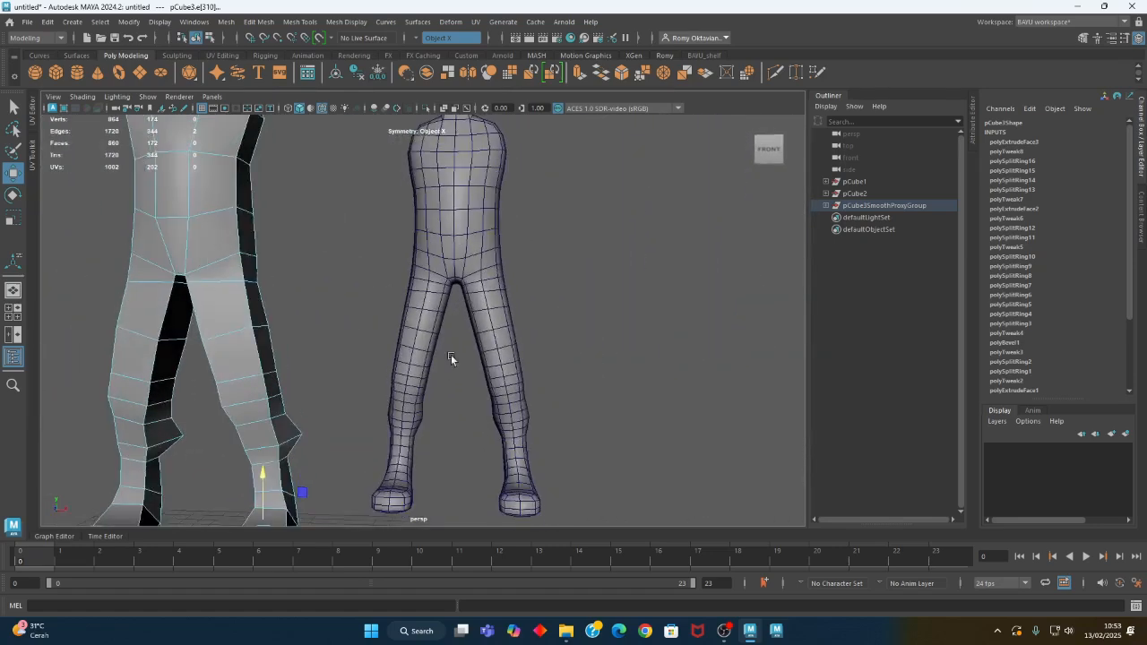
{"action": "middle_click_drag", "start_coordinate": [451, 354], "coordinate": [532, 329], "text": "alt"}
{"action": "middle_click_drag", "start_coordinate": [374, 247], "coordinate": [408, 265], "text": "alt"}
{"action": "left_click_drag", "start_coordinate": [408, 265], "coordinate": [379, 259], "text": "alt"}
{"action": "left_click", "coordinate": [373, 260]}
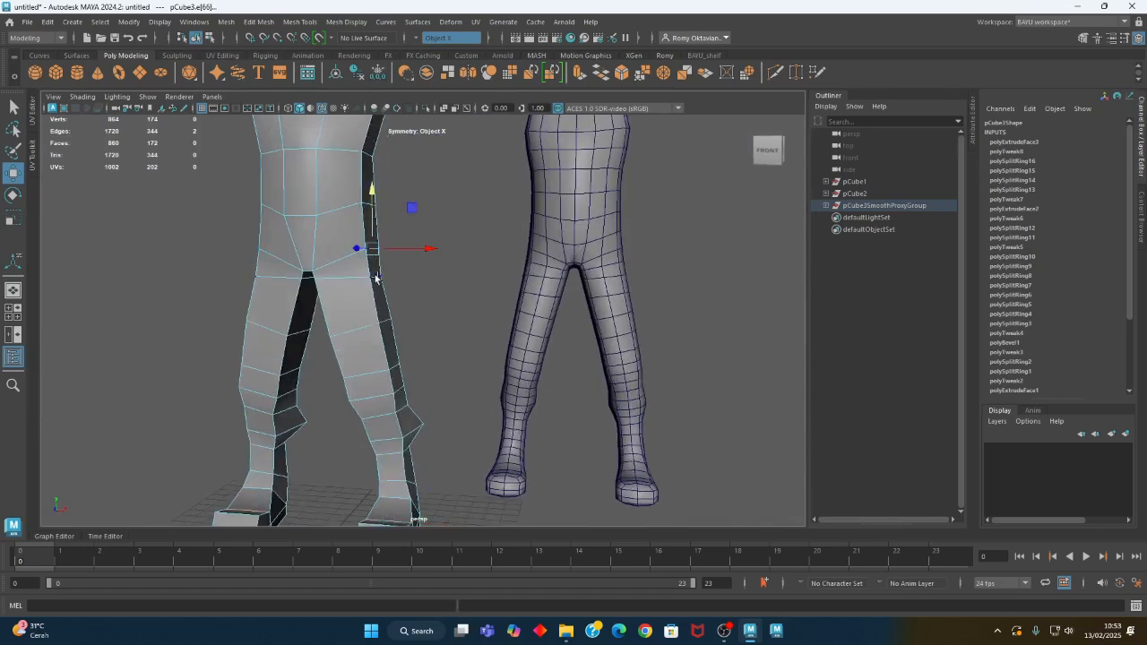
{"action": "left_click", "coordinate": [378, 275], "text": "shift"}
{"action": "left_click_drag", "start_coordinate": [379, 276], "coordinate": [476, 264], "text": "alt"}
{"action": "middle_click_drag", "start_coordinate": [583, 247], "coordinate": [470, 337], "text": "alt"}
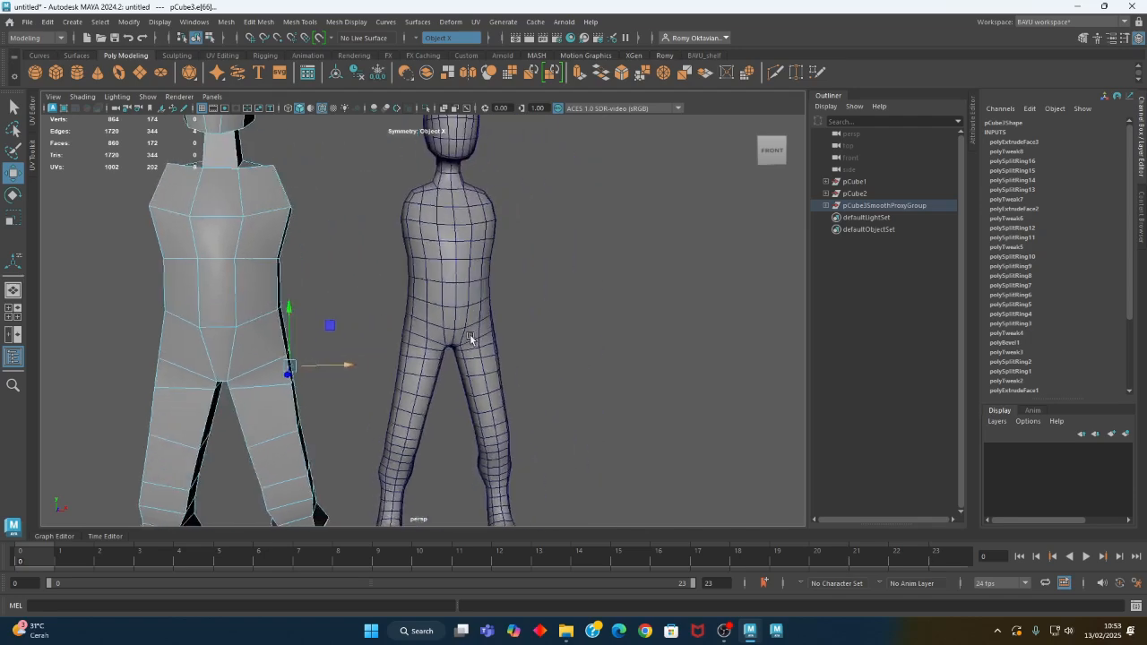
Examine the overall proportions of the low-poly body against the smoothed copy from several angles
{"action": "right_click_drag", "start_coordinate": [470, 337], "coordinate": [434, 332], "text": "alt"}
{"action": "mouse_move", "coordinate": [435, 335]}
{"action": "left_mouse_down", "text": "alt"}
{"action": "mouse_move", "coordinate": [123, 332]}
{"action": "mouse_move", "coordinate": [402, 346]}
{"action": "mouse_move", "coordinate": [433, 334]}
{"action": "left_mouse_up", "text": "alt"}
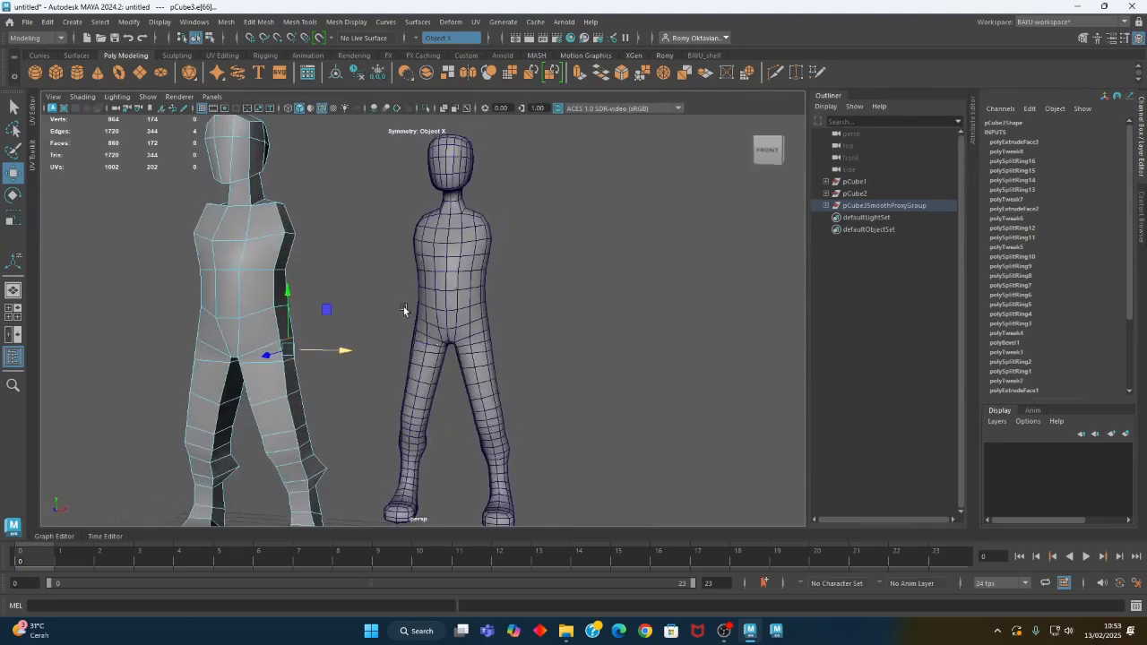
{"action": "right_click_drag", "start_coordinate": [404, 306], "coordinate": [312, 289], "text": "alt"}
{"action": "left_click_drag", "start_coordinate": [313, 289], "coordinate": [446, 269], "text": "alt"}
{"action": "left_click_drag", "start_coordinate": [386, 330], "coordinate": [379, 325], "text": "alt"}
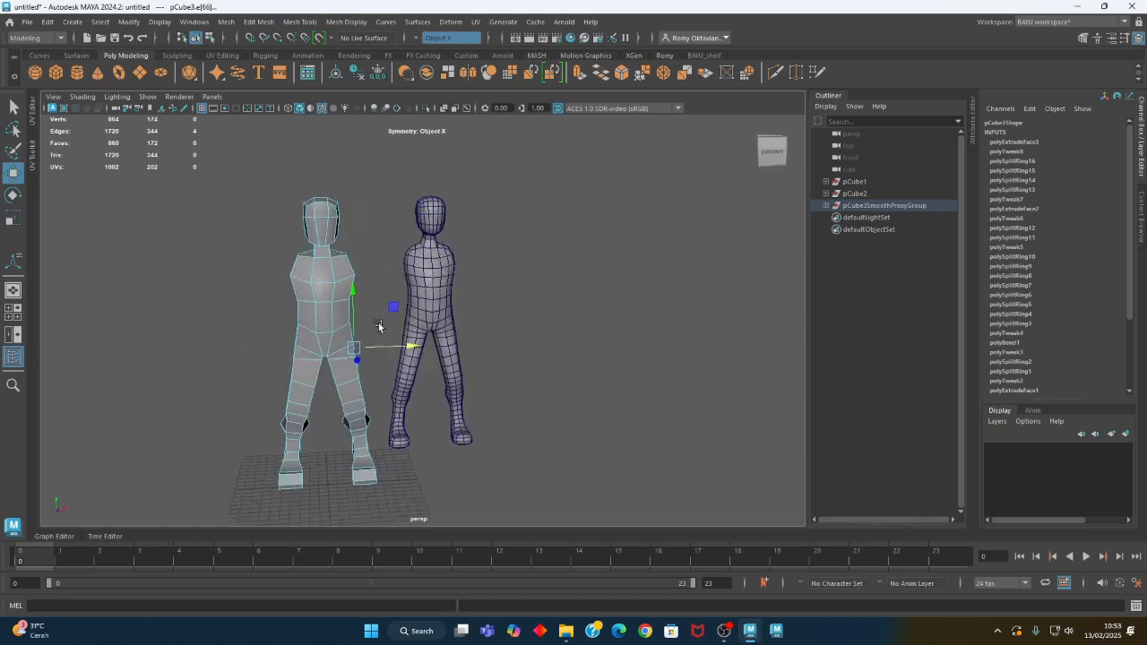
{"action": "middle_click_drag", "start_coordinate": [379, 325], "coordinate": [355, 292], "text": "alt"}
{"action": "left_click_drag", "start_coordinate": [385, 310], "coordinate": [361, 313], "text": "alt"}
{"action": "right_click_drag", "start_coordinate": [254, 349], "coordinate": [289, 359], "text": "alt"}
{"action": "middle_click_drag", "start_coordinate": [330, 310], "coordinate": [333, 318], "text": "alt"}
{"action": "right_click_drag", "start_coordinate": [336, 179], "coordinate": [358, 164]}
{"action": "left_click", "coordinate": [351, 206]}
{"action": "left_click_drag", "start_coordinate": [333, 259], "coordinate": [257, 265], "text": "alt"}
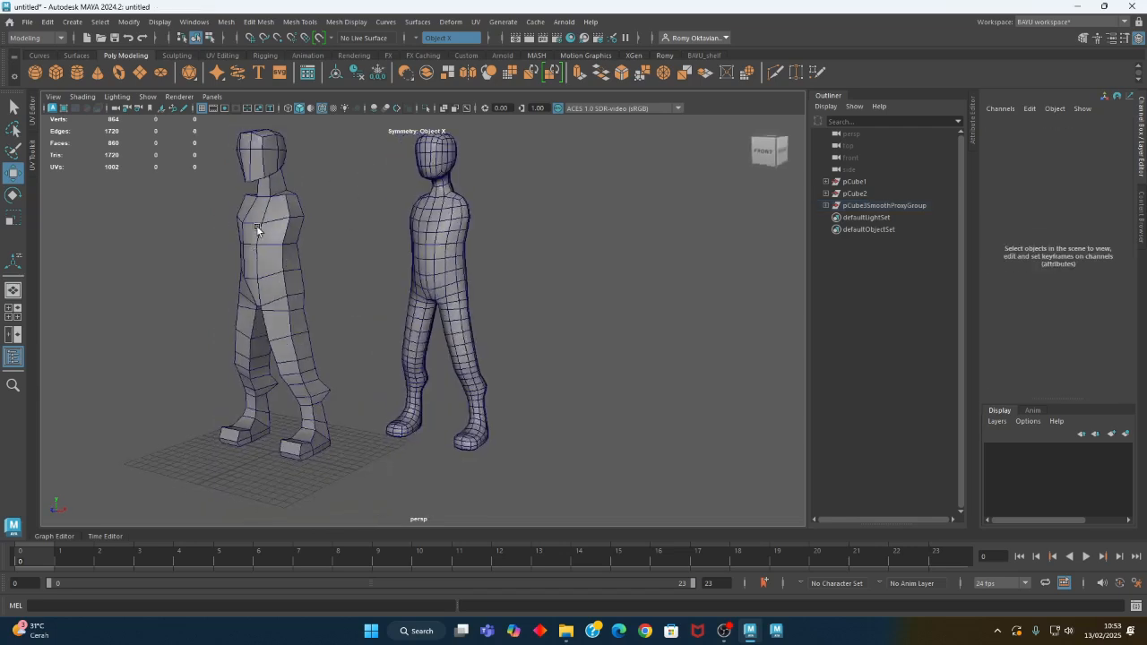
Select the outer shoulder faces on the low-poly torso and extrude them outward by a Local Translate Z of about 15.38
{"action": "left_click", "coordinate": [257, 228]}
{"action": "right_click_drag", "start_coordinate": [349, 163], "coordinate": [352, 211]}
{"action": "left_click_drag", "start_coordinate": [350, 232], "coordinate": [315, 236], "text": "alt"}
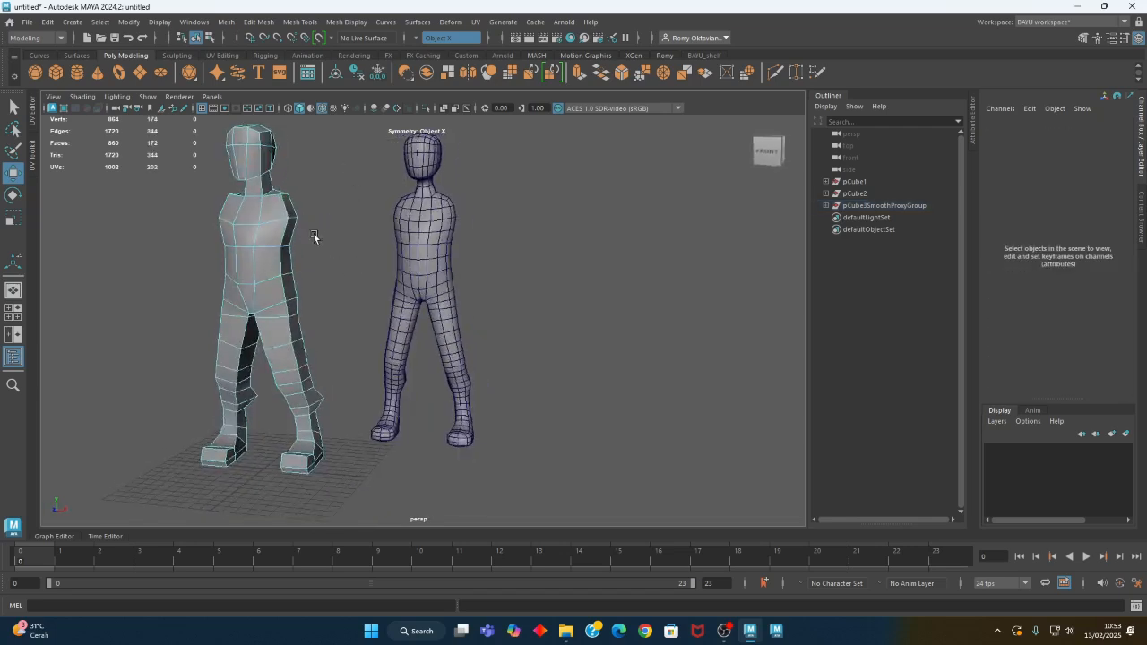
{"action": "left_click", "coordinate": [290, 212]}
{"action": "middle_click_drag", "start_coordinate": [349, 255], "coordinate": [354, 294], "text": "alt"}
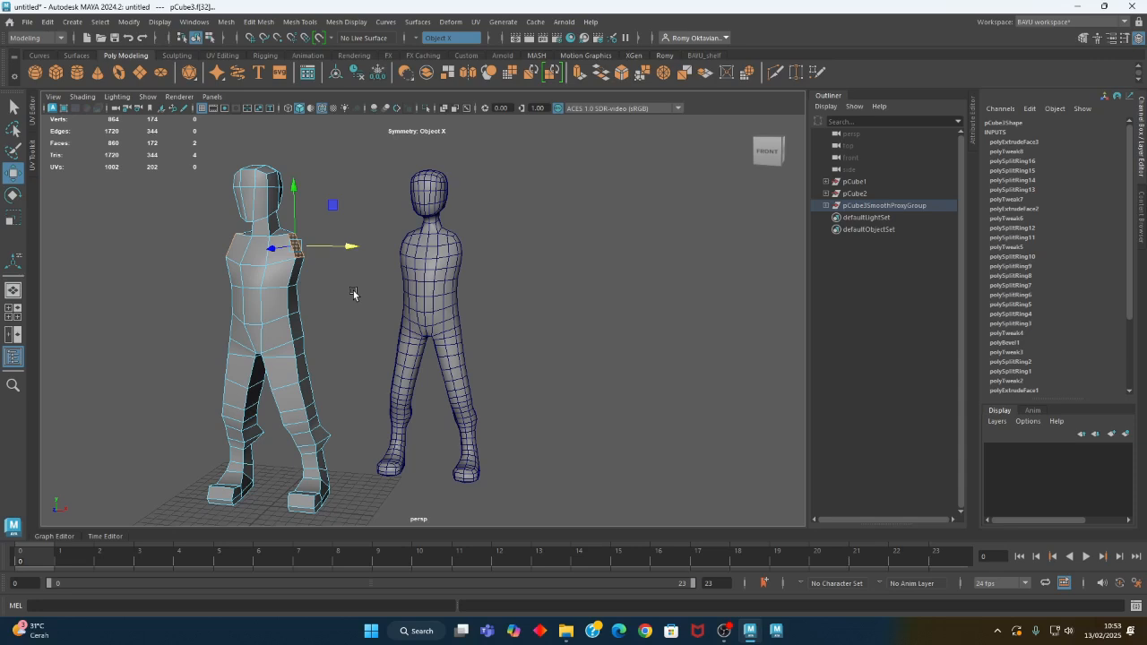
{"action": "scroll", "coordinate": [338, 262], "scroll_direction": "up", "scroll_amount": 4}
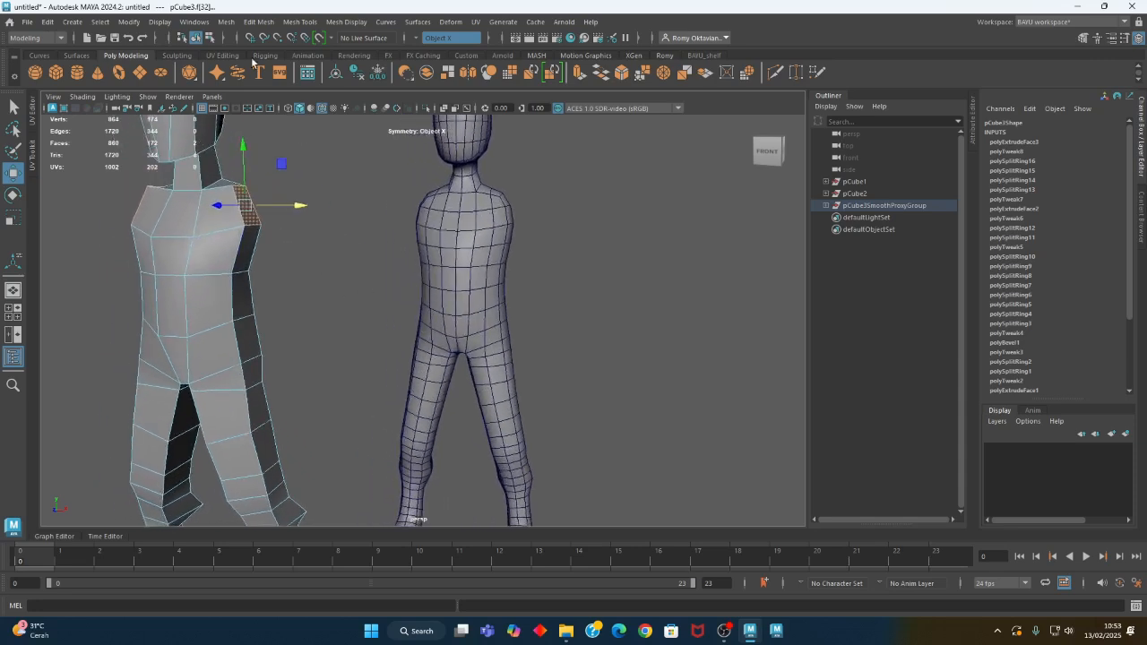
{"action": "left_click", "coordinate": [258, 21]}
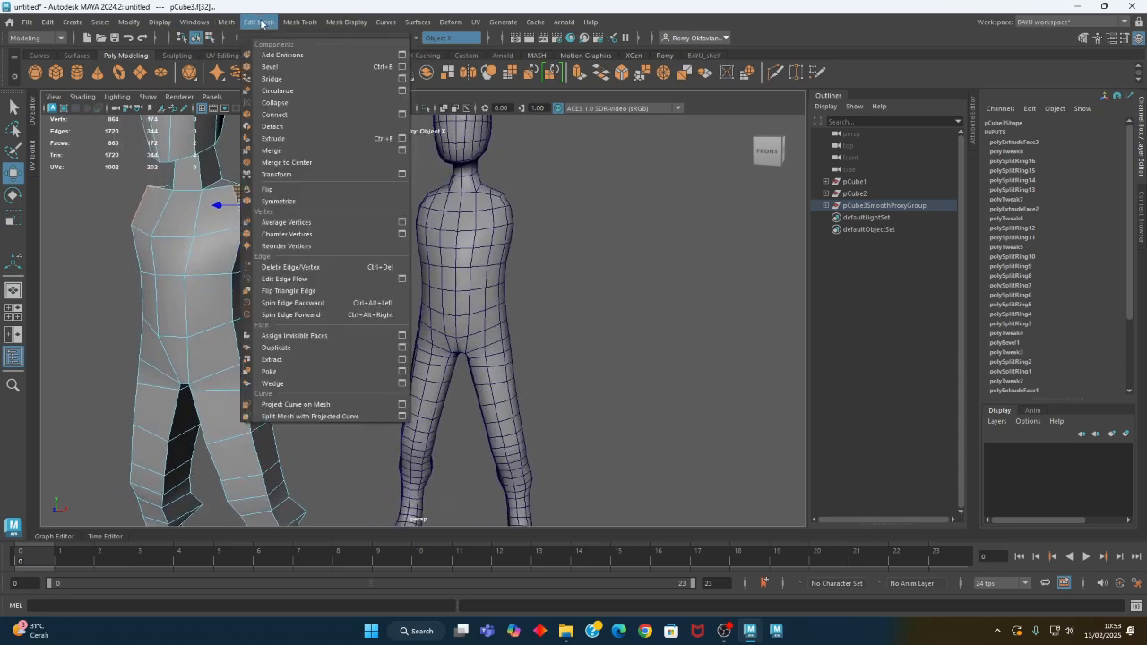
{"action": "left_click", "coordinate": [273, 139]}
{"action": "left_click_drag", "start_coordinate": [279, 208], "coordinate": [312, 194], "text": "alt"}
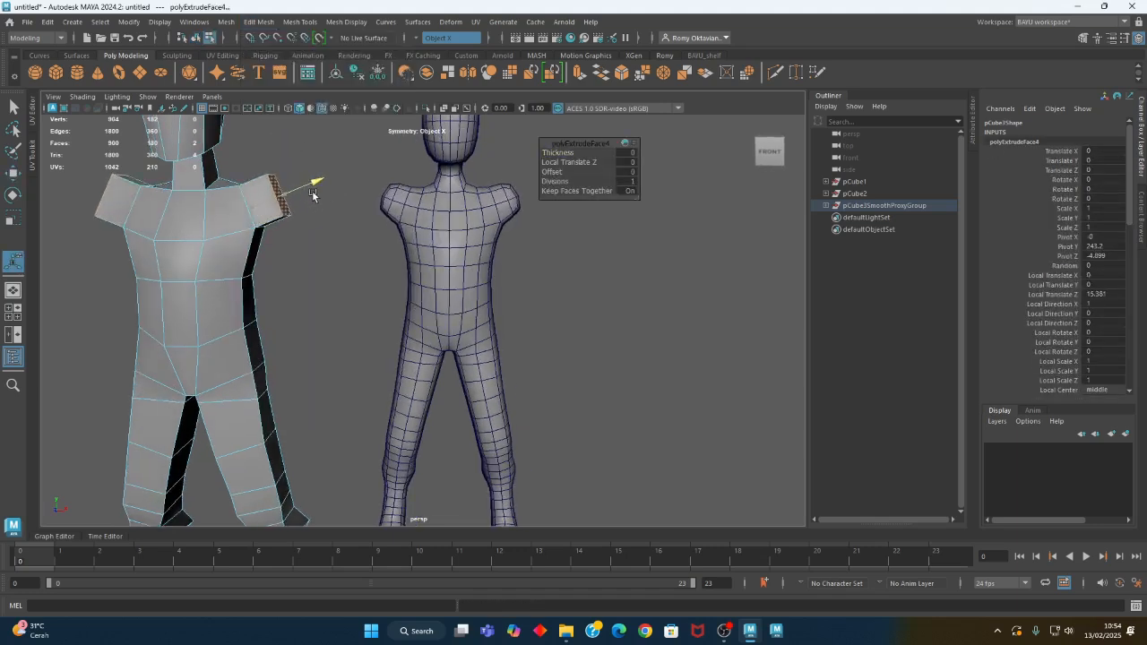
{"action": "mouse_move", "coordinate": [308, 251]}
{"action": "left_mouse_down", "text": "alt"}
{"action": "mouse_move", "coordinate": [296, 238]}
{"action": "mouse_move", "coordinate": [295, 257]}
{"action": "left_mouse_up", "text": "alt"}
{"action": "left_click", "coordinate": [295, 238]}
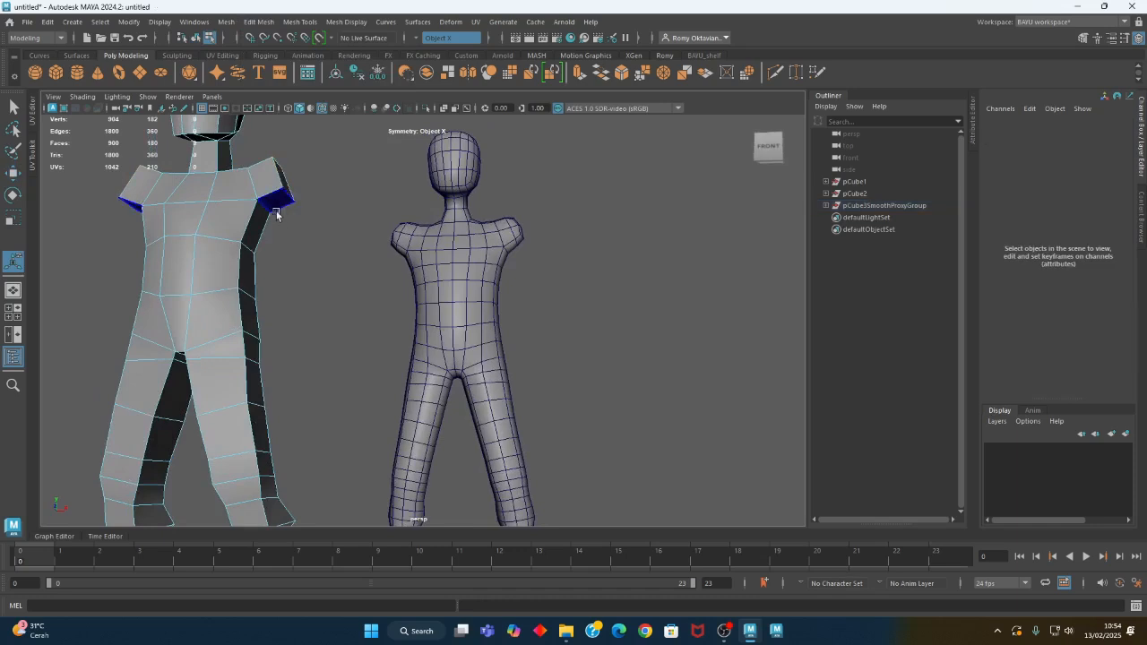
In wireframe display, select the end vertices of the extruded shoulders and lower them slightly along Y
{"action": "left_click_drag", "start_coordinate": [278, 205], "coordinate": [323, 230], "text": "alt"}
{"action": "right_click_drag", "start_coordinate": [329, 215], "coordinate": [286, 216]}
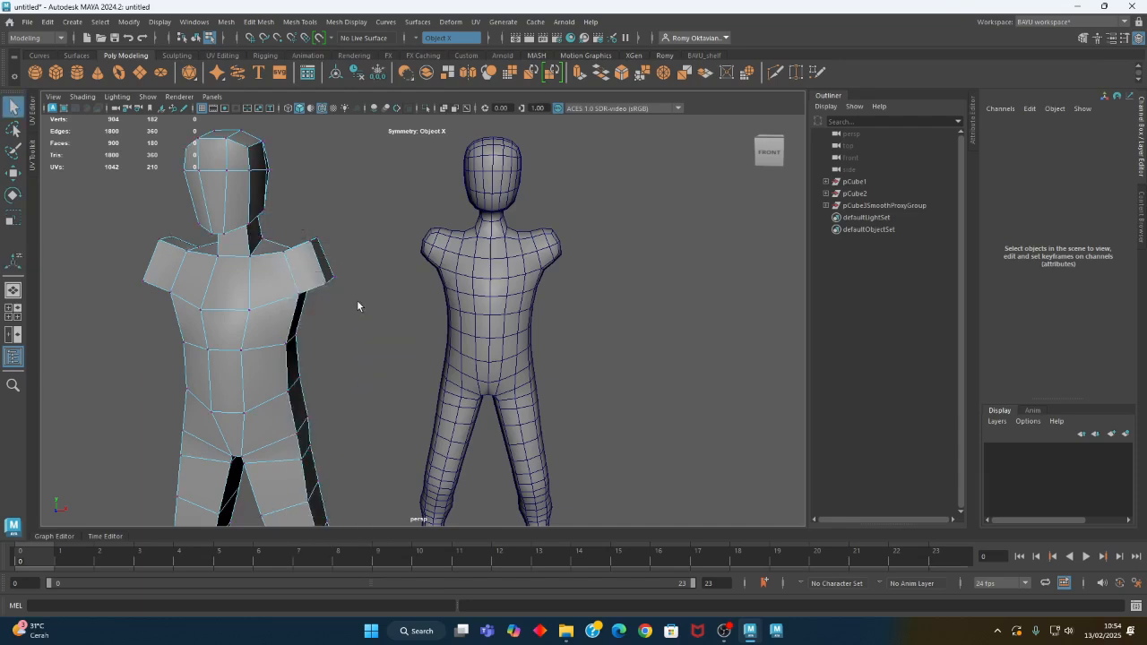
{"action": "left_click_drag", "start_coordinate": [356, 299], "coordinate": [370, 290], "text": "alt"}
{"action": "key", "text": "4"}
{"action": "left_click_drag", "start_coordinate": [345, 197], "coordinate": [297, 300]}
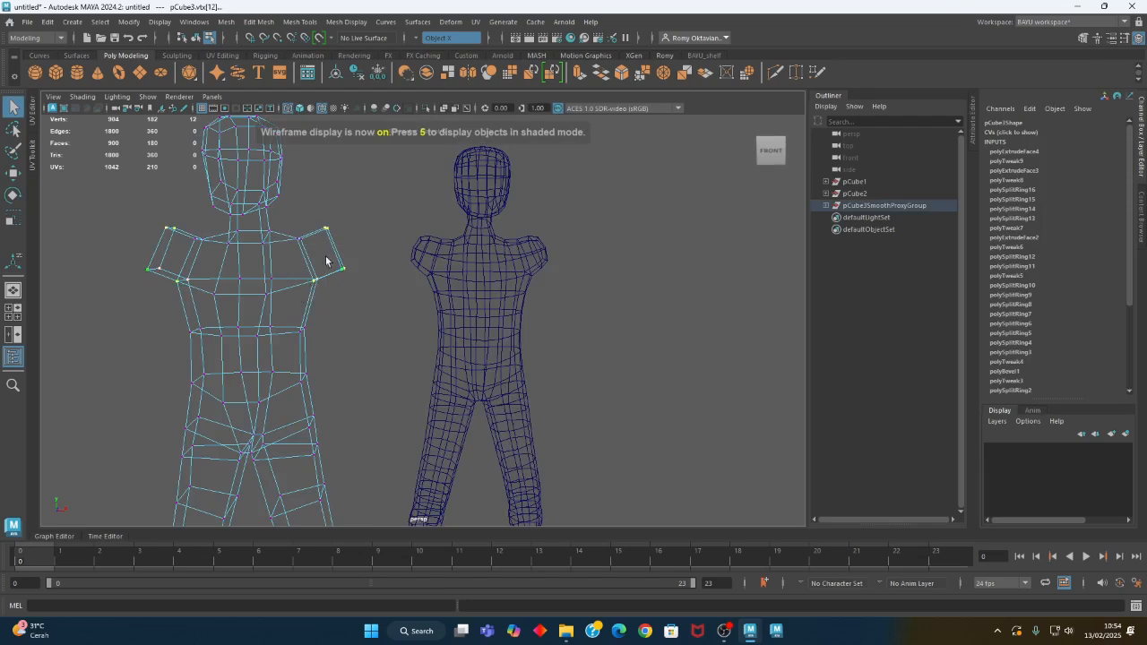
{"action": "key", "text": "w"}
{"action": "left_click_drag", "start_coordinate": [327, 233], "coordinate": [324, 244]}
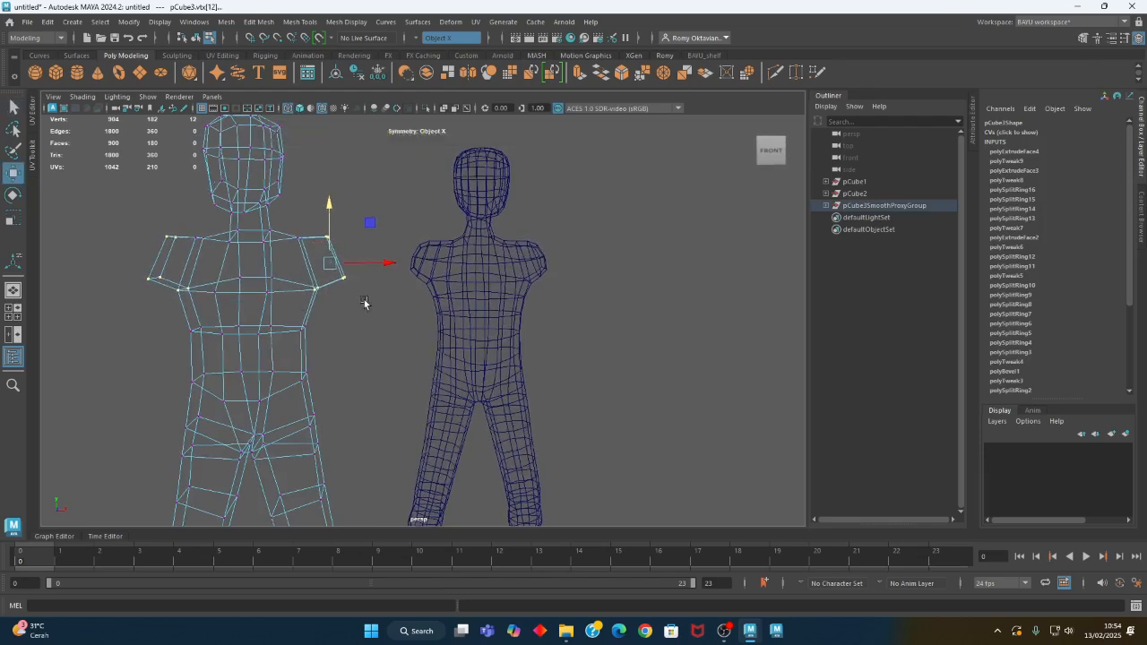
Select the outermost vertices of the extruded shoulders and raise them along Y
{"action": "left_click_drag", "start_coordinate": [345, 293], "coordinate": [343, 237]}
{"action": "left_click_drag", "start_coordinate": [399, 295], "coordinate": [334, 190], "text": "alt"}
Select the slanted, downward-facing end faces of both shoulders and start an Extrude on them
{"action": "right_click", "coordinate": [346, 169]}
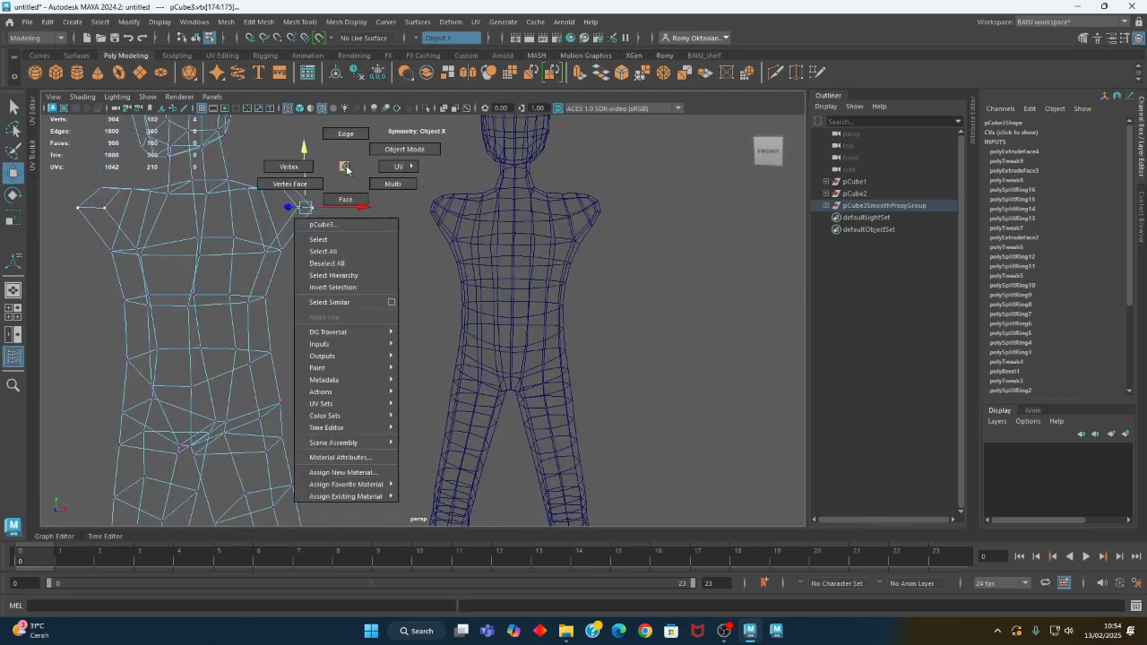
{"action": "left_click", "coordinate": [344, 199]}
{"action": "left_click", "coordinate": [289, 236]}
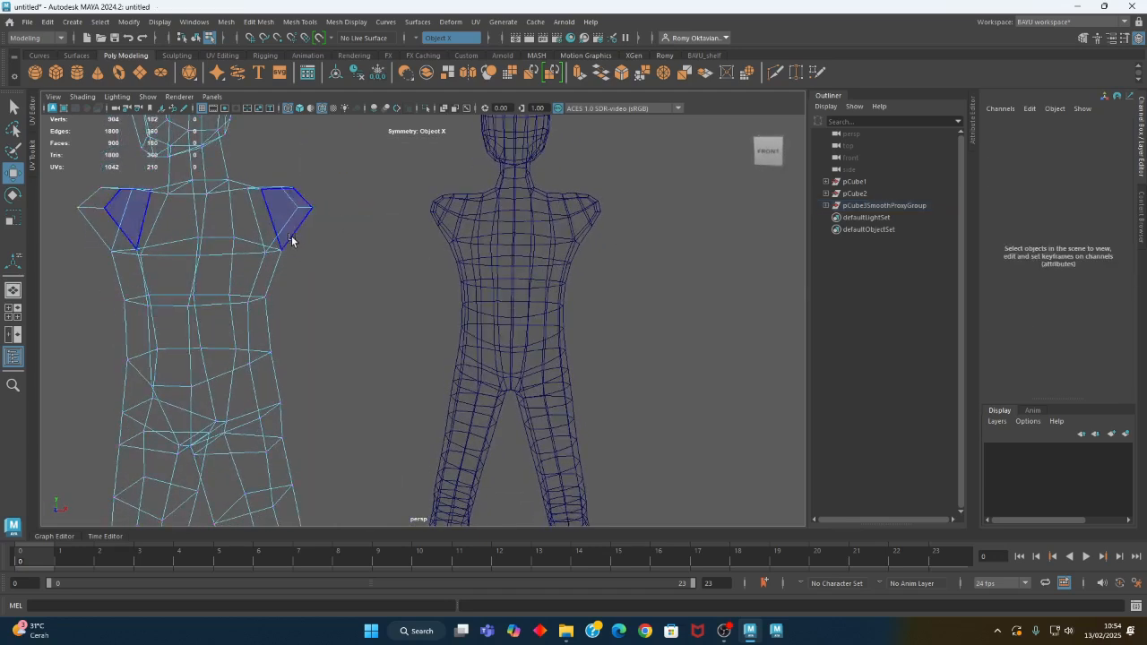
{"action": "left_click_drag", "start_coordinate": [314, 274], "coordinate": [333, 283], "text": "alt"}
{"action": "scroll", "coordinate": [330, 283], "scroll_direction": "down", "scroll_amount": 3}
{"action": "middle_click_drag", "start_coordinate": [337, 285], "coordinate": [286, 289], "text": "alt"}
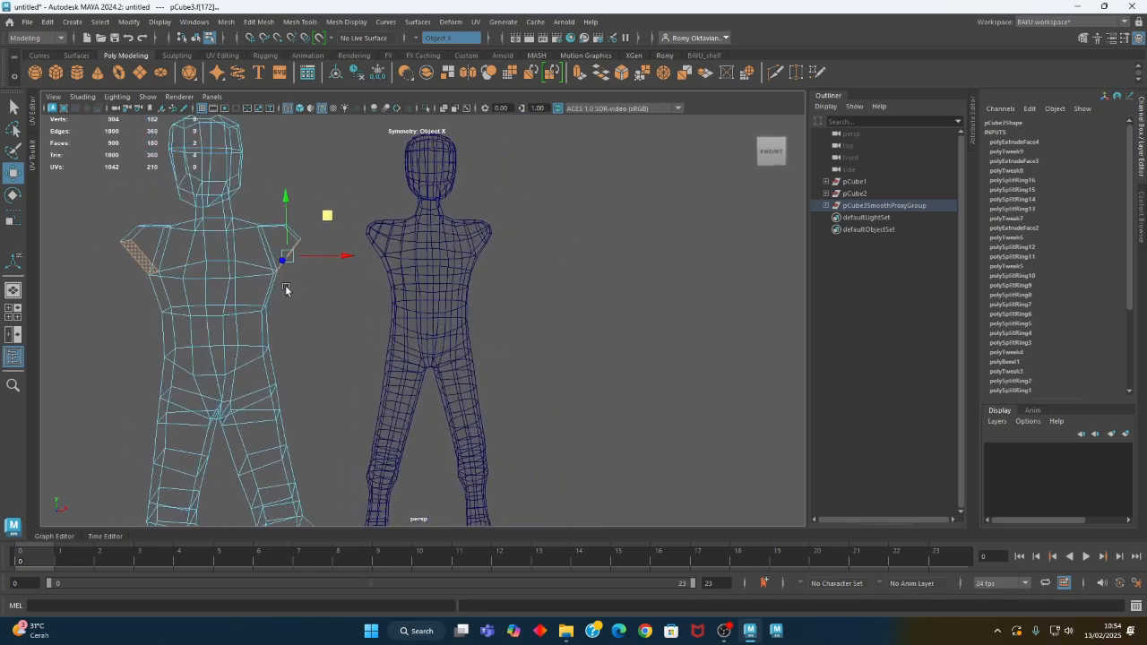
{"action": "left_click", "coordinate": [258, 21]}
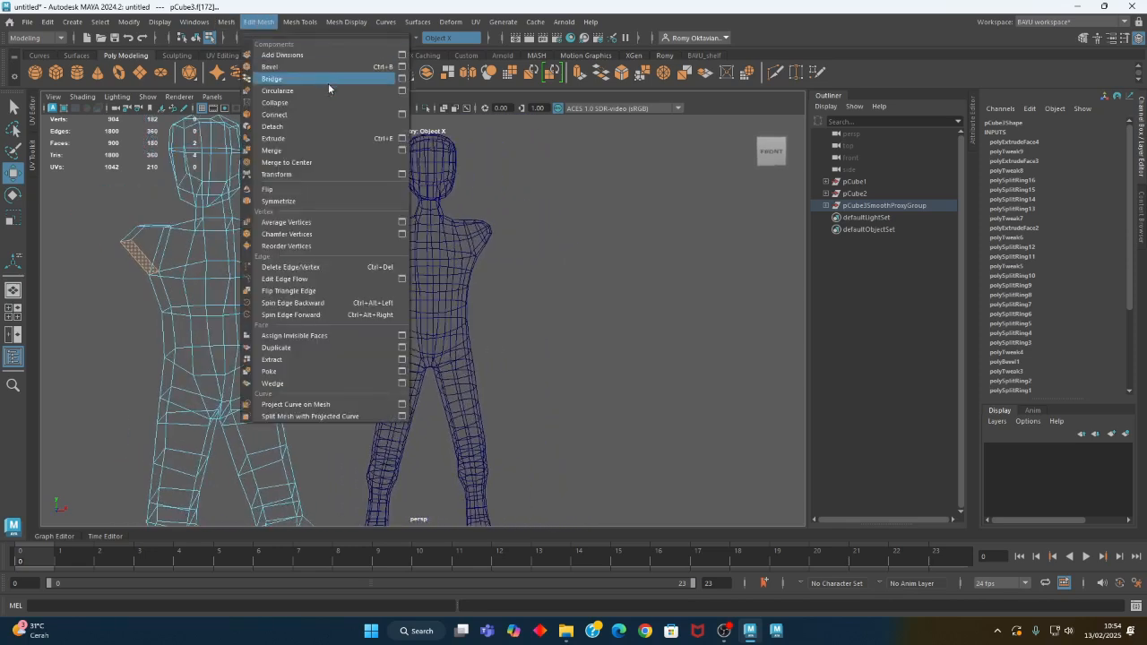
{"action": "left_click", "coordinate": [319, 138]}
{"action": "scroll", "coordinate": [323, 338], "scroll_direction": "down", "scroll_amount": 4}
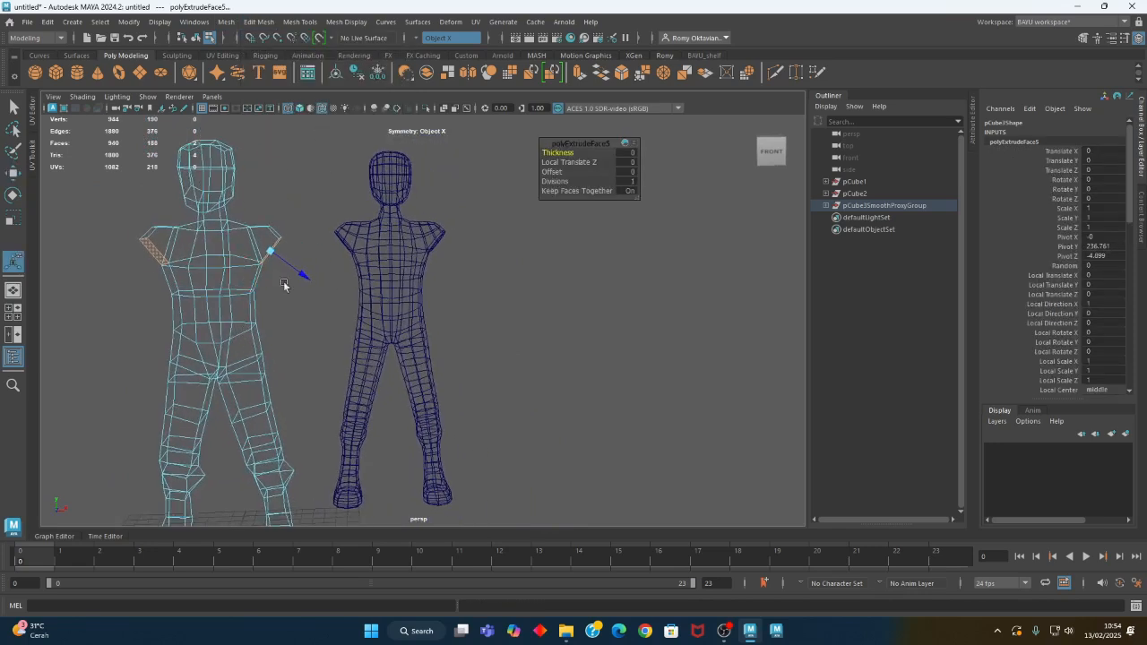
{"action": "left_click_drag", "start_coordinate": [305, 274], "coordinate": [349, 307]}
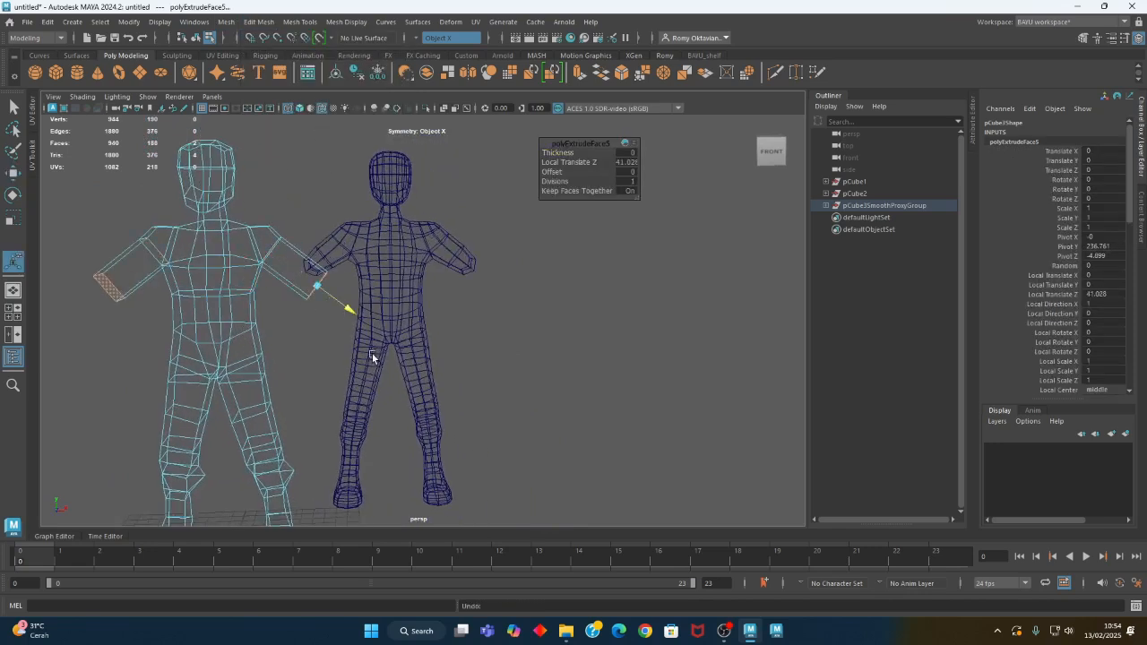
{"action": "key", "text": "ctrl+z"}
{"action": "key", "text": "ctrl+z"}
Move the extruded shoulder end faces straight outward along X to form horizontal arms
{"action": "left_click", "coordinate": [11, 172]}
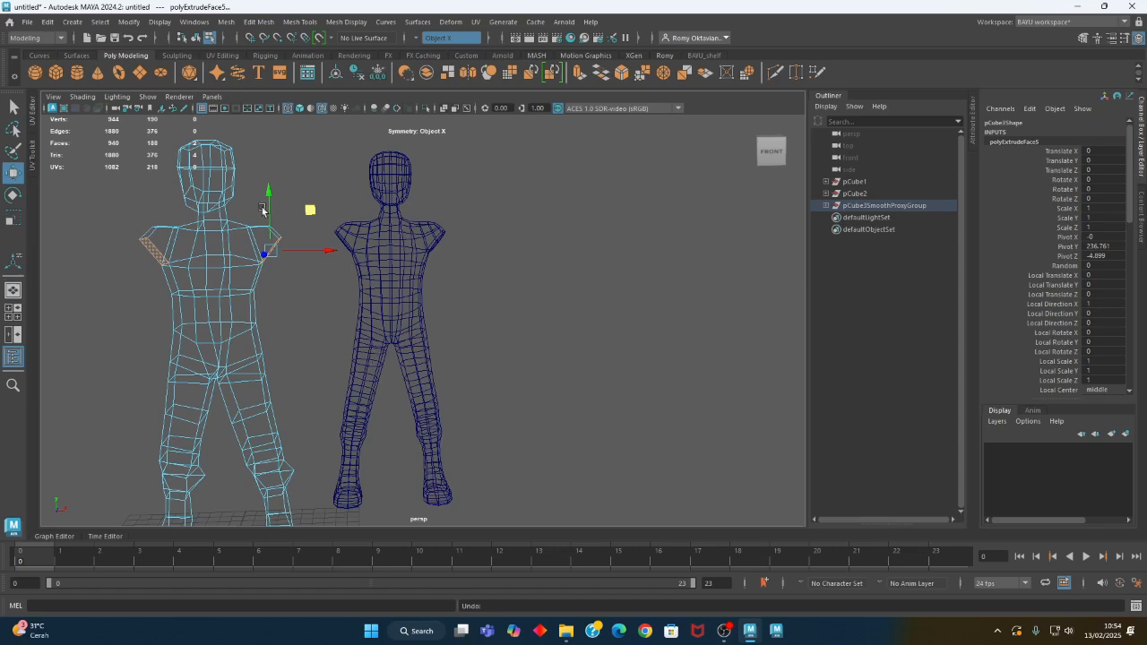
{"action": "left_click_drag", "start_coordinate": [330, 252], "coordinate": [428, 258]}
{"action": "left_click_drag", "start_coordinate": [468, 332], "coordinate": [460, 299], "text": "alt"}
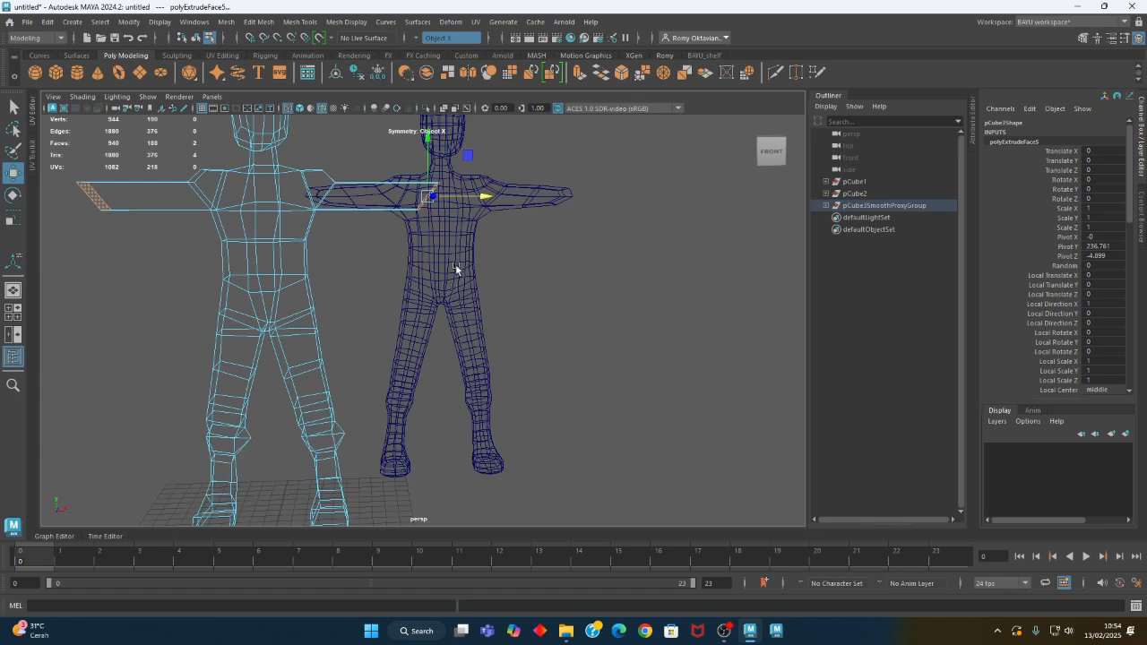
{"action": "left_click_drag", "start_coordinate": [368, 310], "coordinate": [312, 326], "text": "alt"}
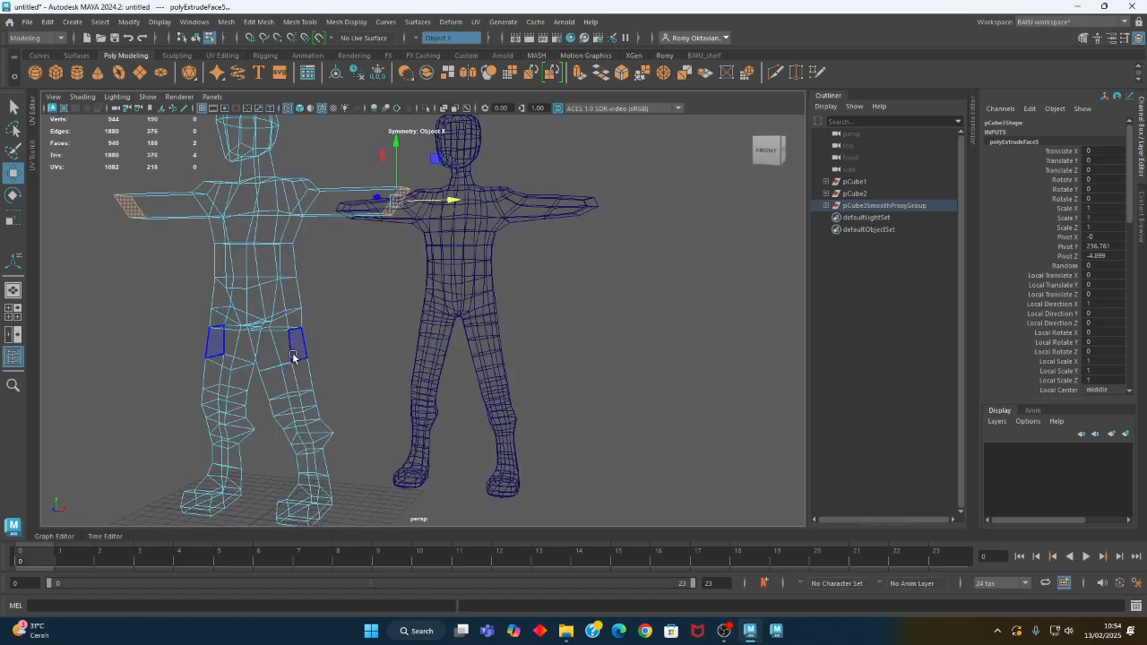
{"action": "left_click_drag", "start_coordinate": [299, 345], "coordinate": [407, 309], "text": "alt"}
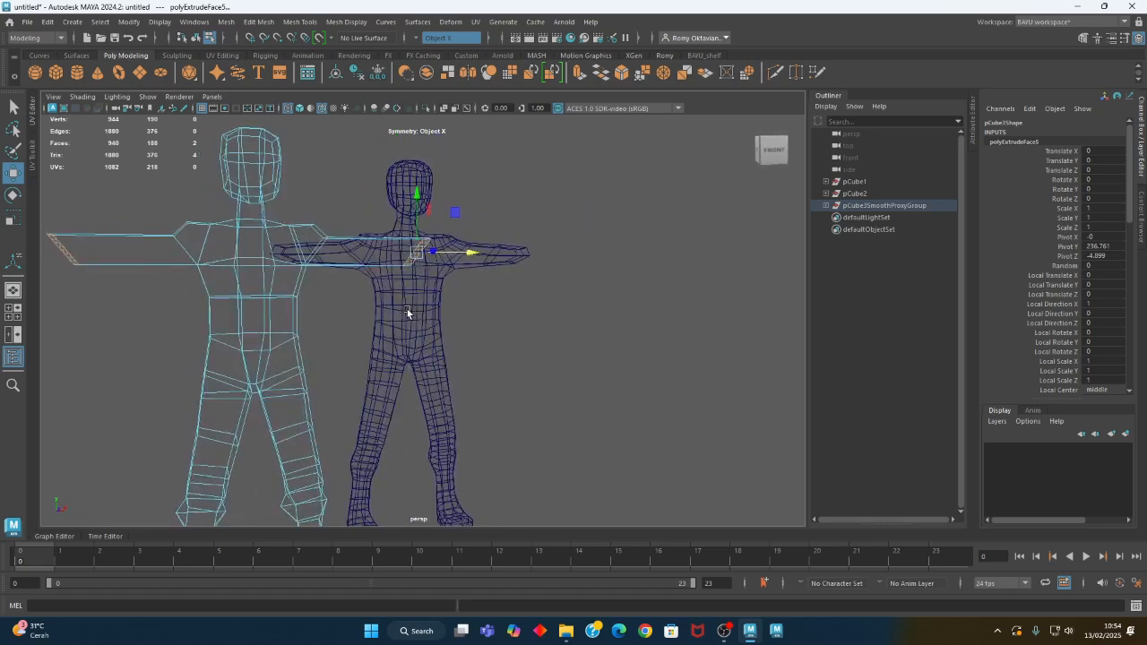
Scale the slanted end faces of the arms along X until they are vertical
{"action": "key", "text": "r"}
{"action": "left_click_drag", "start_coordinate": [468, 253], "coordinate": [268, 246]}
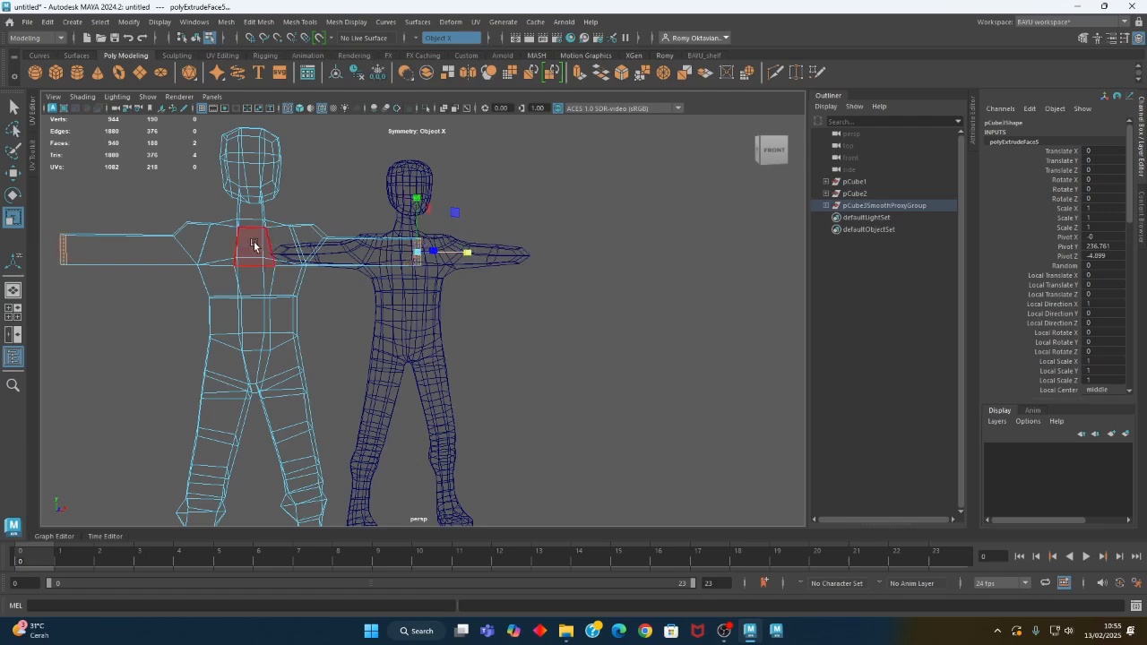
{"action": "middle_click_drag", "start_coordinate": [344, 313], "coordinate": [378, 309], "text": "alt"}
{"action": "key", "text": "w"}
{"action": "middle_click_drag", "start_coordinate": [446, 285], "coordinate": [400, 284], "text": "alt"}
{"action": "left_click_drag", "start_coordinate": [463, 281], "coordinate": [452, 292], "text": "alt"}
{"action": "right_click_drag", "start_coordinate": [326, 301], "coordinate": [408, 294], "text": "alt"}
{"action": "left_click_drag", "start_coordinate": [408, 294], "coordinate": [376, 307], "text": "alt"}
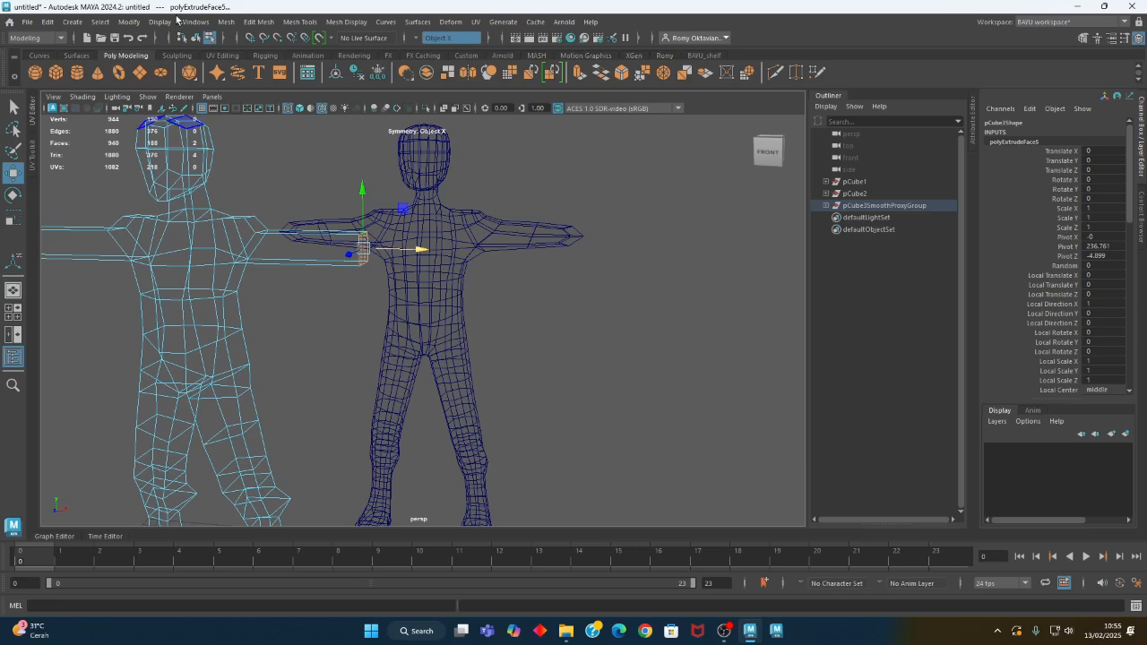
Extrude the arm end faces again and move them slightly outward along X to form short end segments
{"action": "left_click", "coordinate": [258, 21]}
{"action": "left_click", "coordinate": [298, 134]}
{"action": "left_click_drag", "start_coordinate": [403, 315], "coordinate": [344, 273], "text": "alt"}
{"action": "key", "text": "w"}
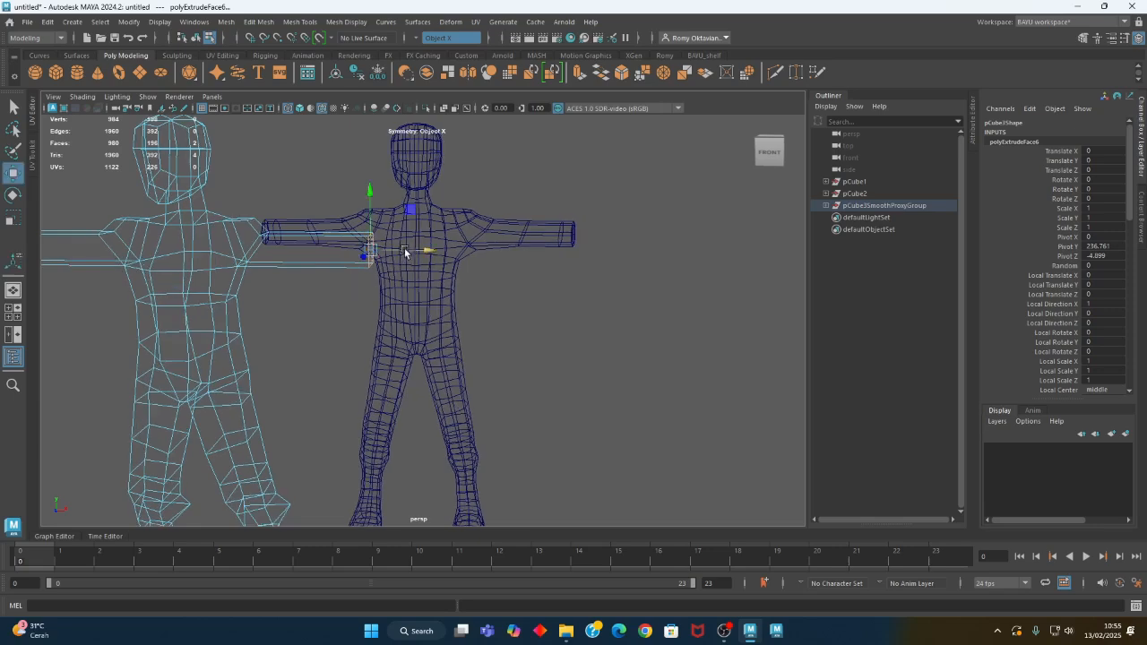
{"action": "left_click_drag", "start_coordinate": [424, 308], "coordinate": [402, 320], "text": "alt"}
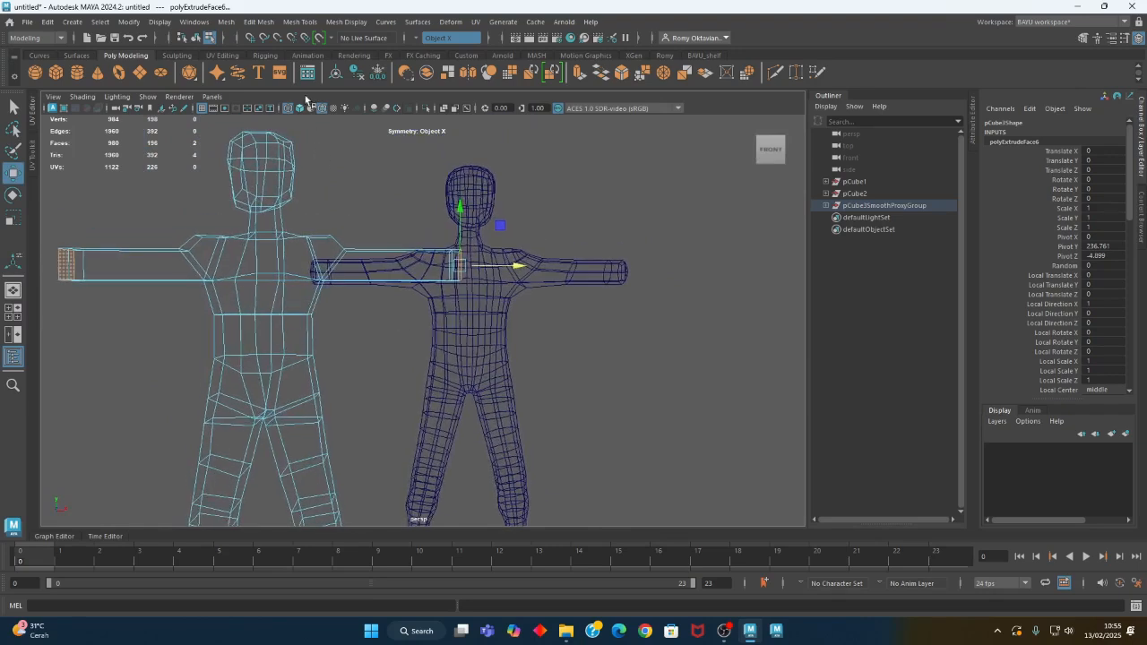
Insert an edge loop around the middle of the arm with the Insert Edge Loop tool
{"action": "left_click", "coordinate": [299, 21]}
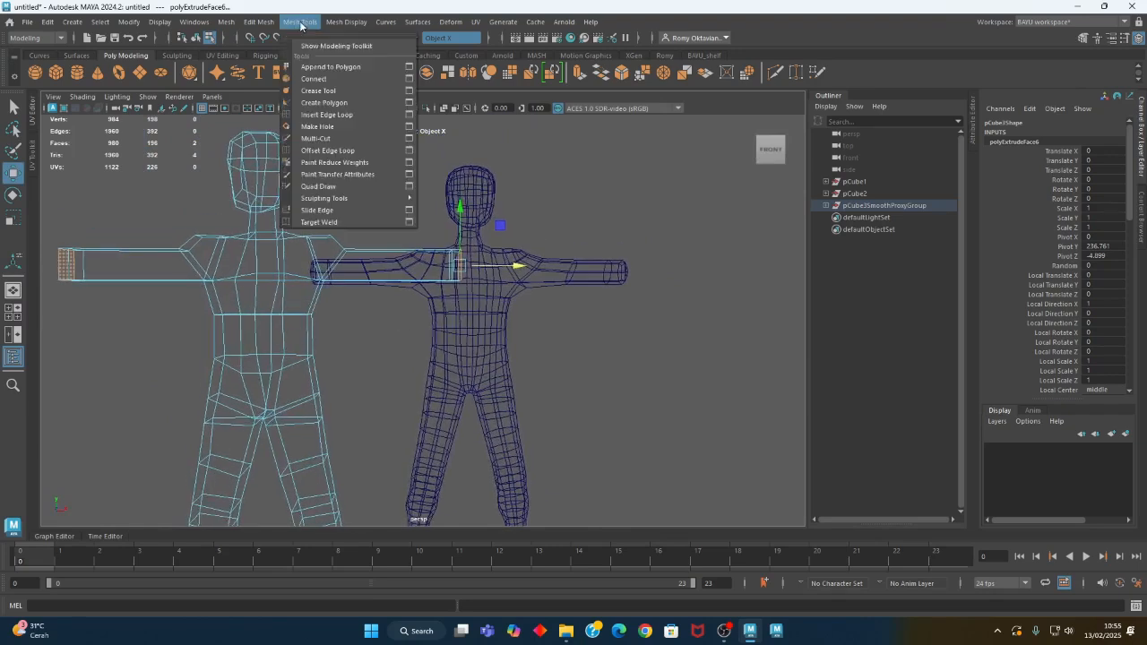
{"action": "left_click", "coordinate": [323, 116]}
{"action": "scroll", "coordinate": [345, 322], "scroll_direction": "up", "scroll_amount": 5}
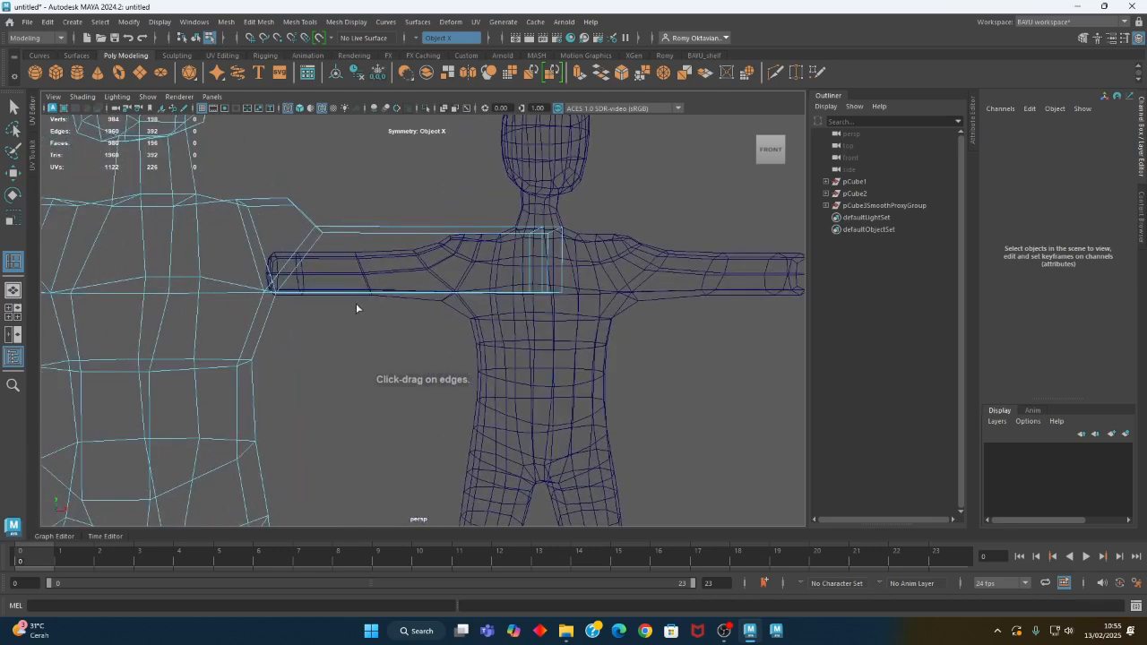
{"action": "left_click_drag", "start_coordinate": [333, 299], "coordinate": [390, 304]}
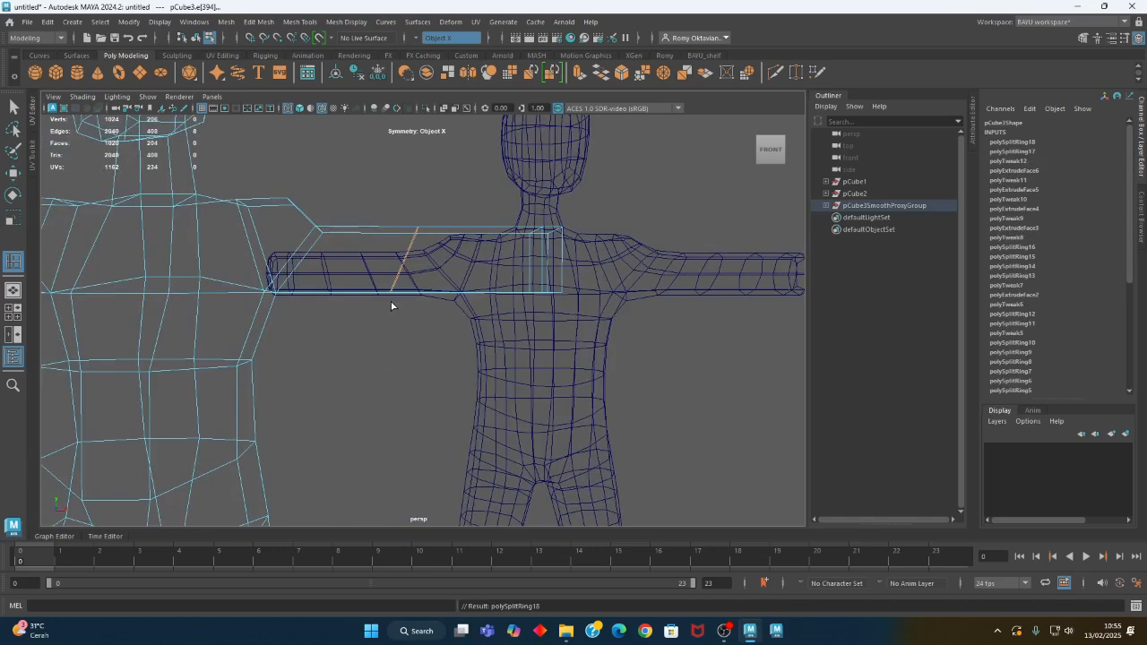
Scale the new mid-arm edge loop along X until it is vertical and adjust its position along X
{"action": "key", "text": "r"}
{"action": "left_click_drag", "start_coordinate": [457, 263], "coordinate": [330, 275]}
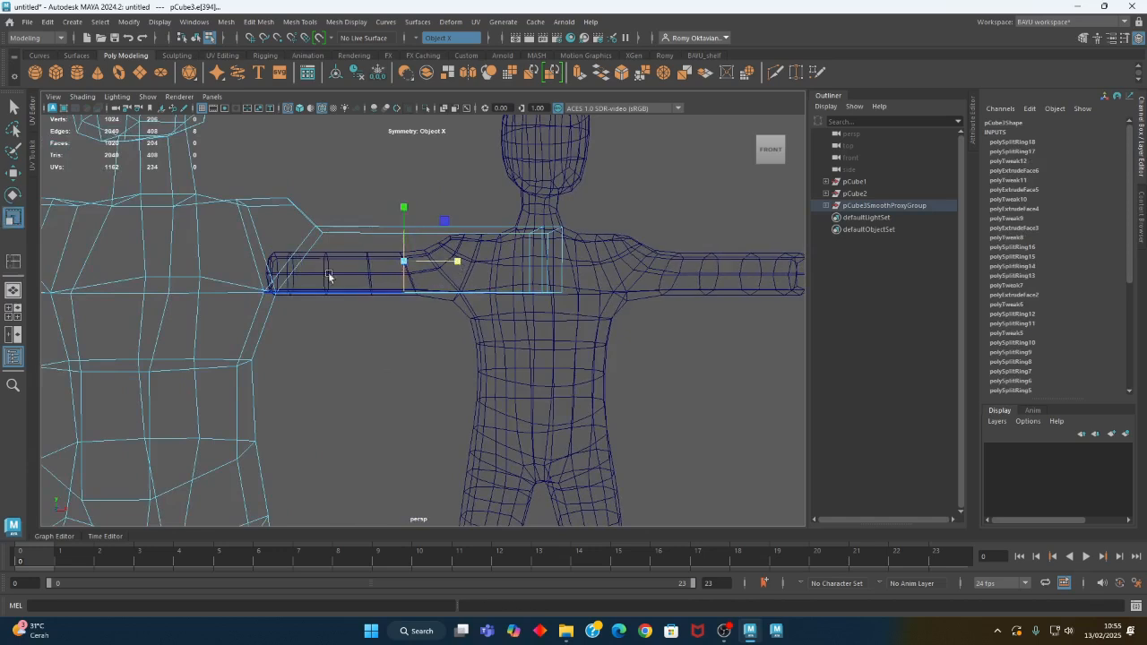
{"action": "middle_click_drag", "start_coordinate": [412, 354], "coordinate": [442, 403], "text": "alt"}
{"action": "left_click_drag", "start_coordinate": [442, 403], "coordinate": [425, 378], "text": "alt"}
{"action": "key", "text": "w"}
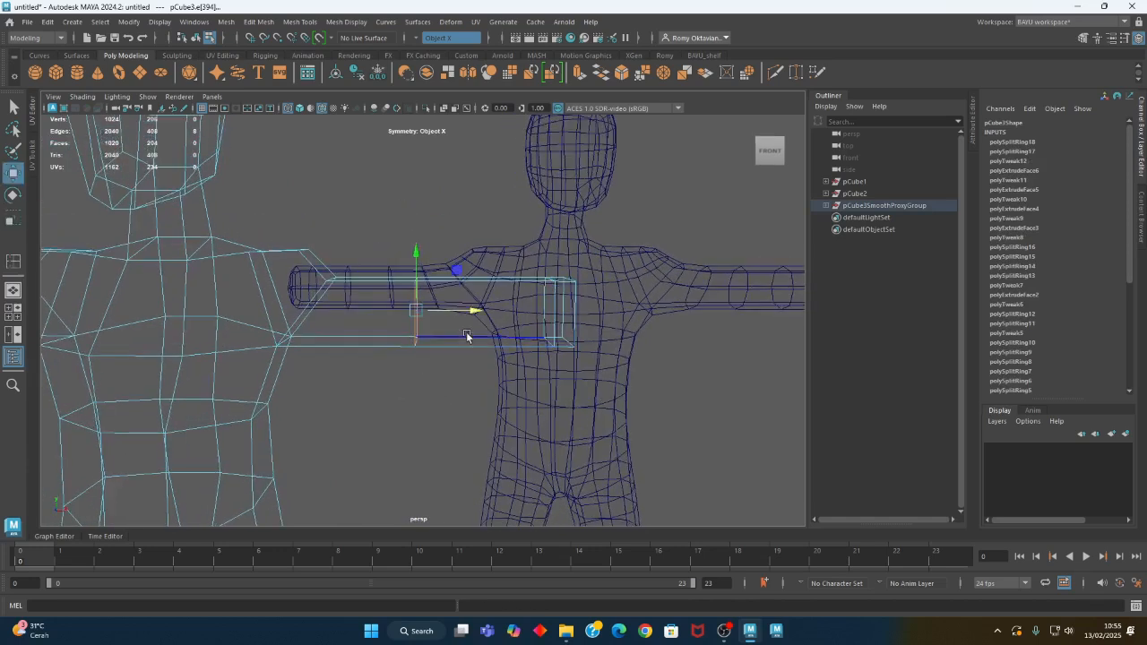
{"action": "left_click_drag", "start_coordinate": [473, 311], "coordinate": [470, 312]}
{"action": "left_click_drag", "start_coordinate": [457, 363], "coordinate": [428, 360], "text": "alt"}
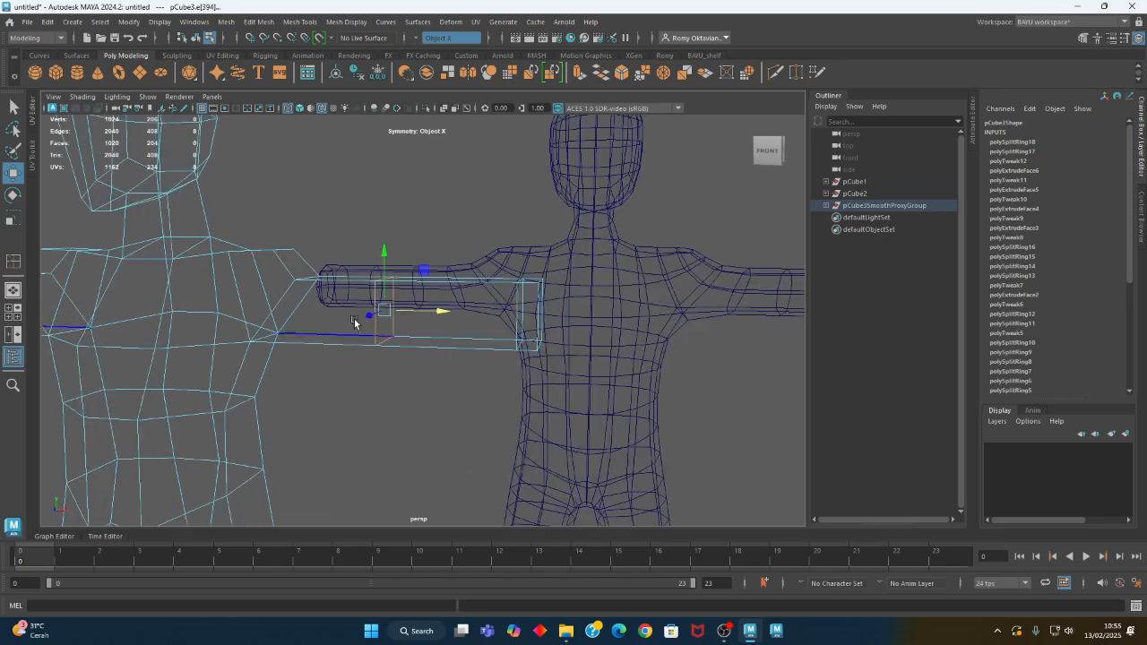
Bevel the mid-arm edge loop with a Fraction of 0.2, and reduce the Fraction to 0.1
{"action": "left_click", "coordinate": [257, 21]}
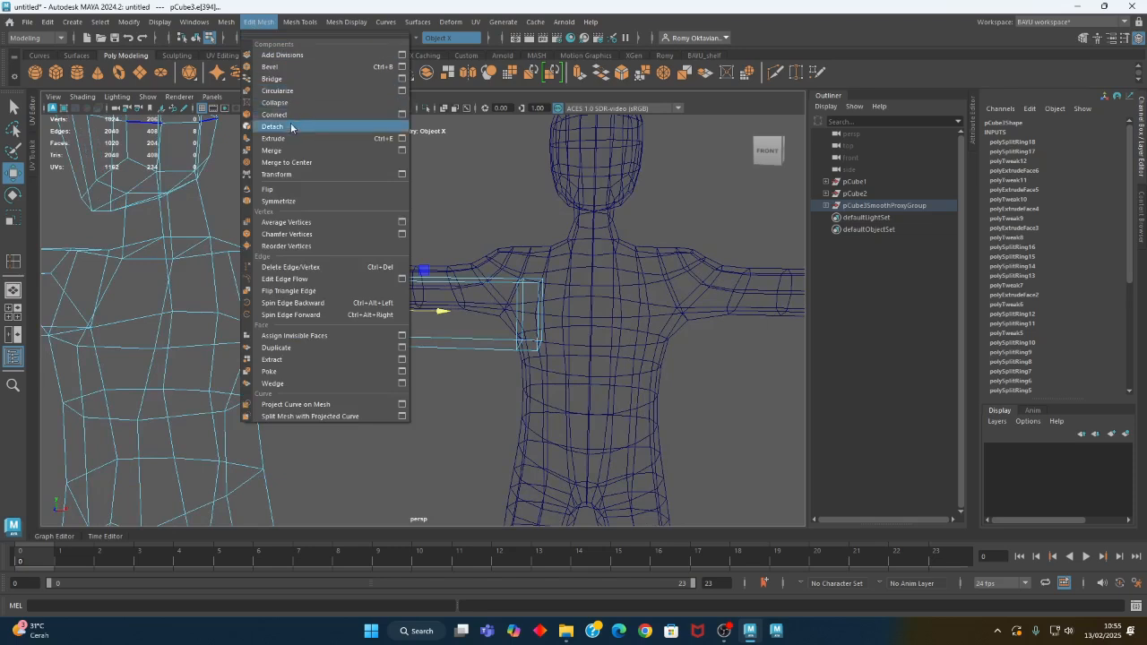
{"action": "left_click", "coordinate": [291, 68]}
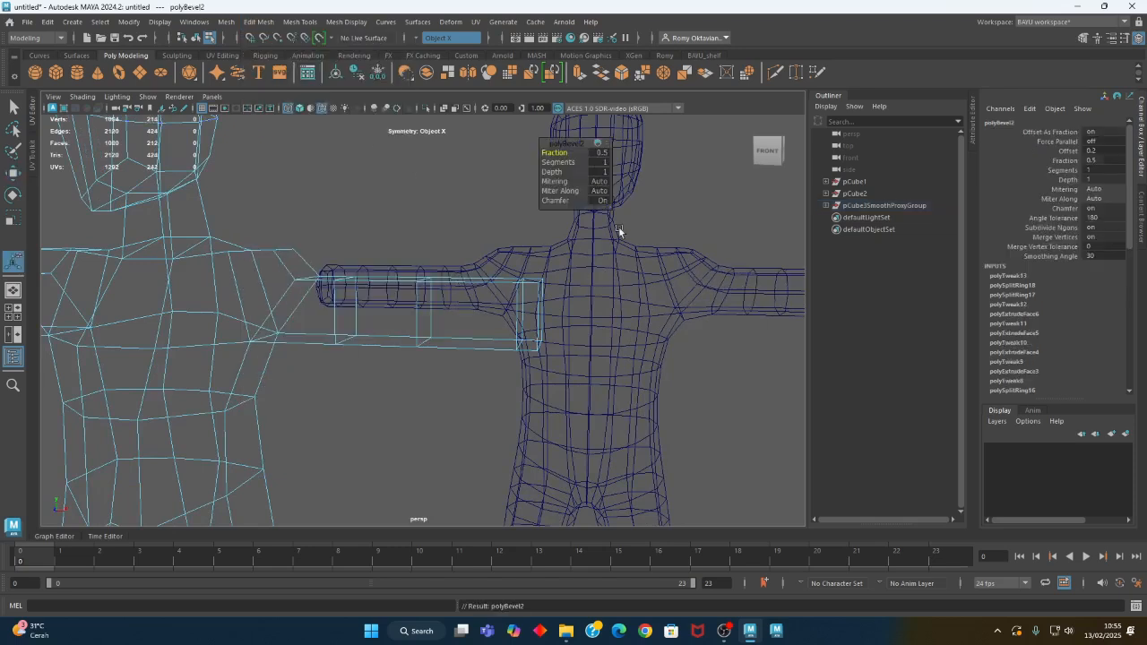
{"action": "left_click", "coordinate": [598, 153]}
{"action": "type", "text": ".2"}
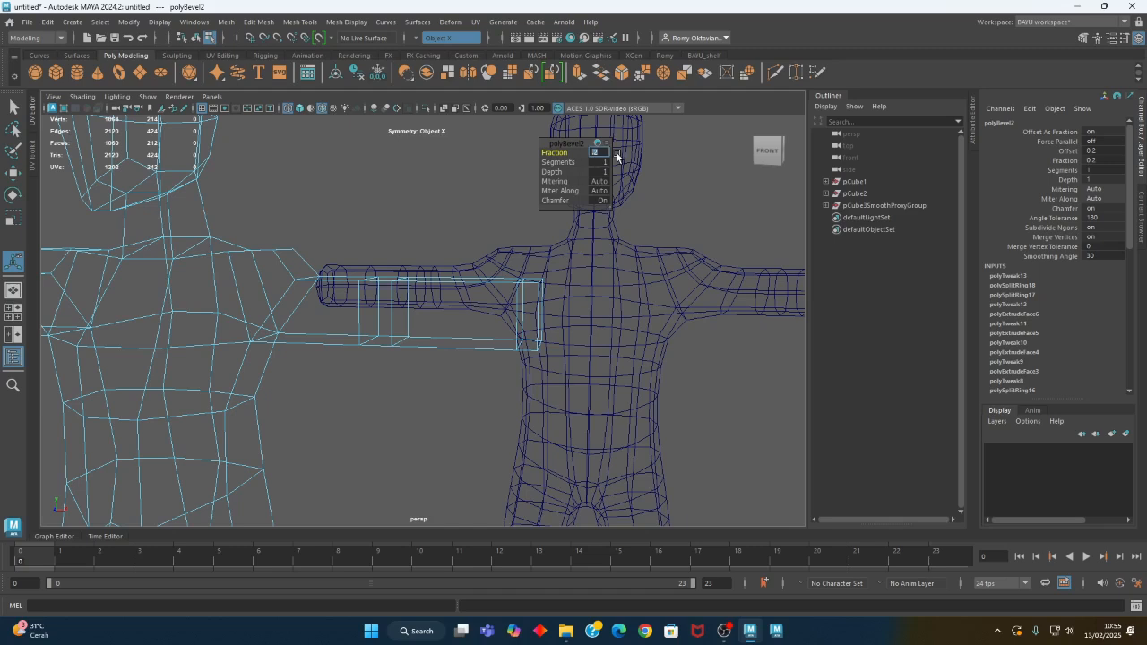
{"action": "left_click_drag", "start_coordinate": [475, 305], "coordinate": [445, 335], "text": "alt"}
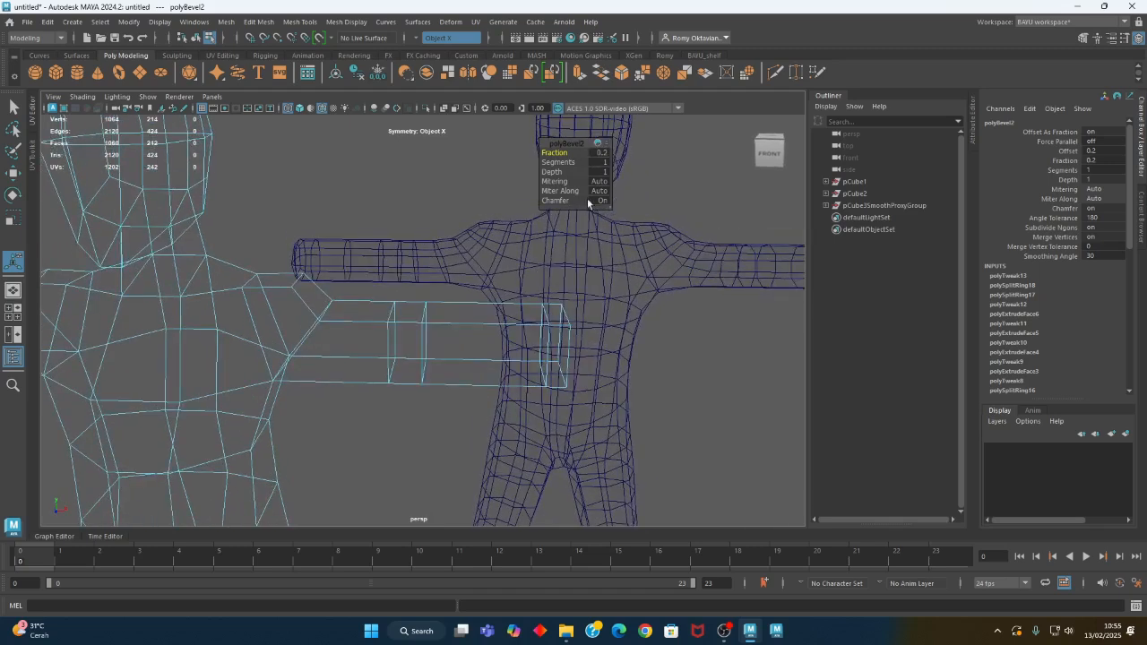
{"action": "left_click", "coordinate": [601, 154]}
{"action": "type", "text": ".1"}
Examine the arms, legs and feet of the low-poly body from above and from the side
{"action": "left_click_drag", "start_coordinate": [338, 293], "coordinate": [432, 287], "text": "alt"}
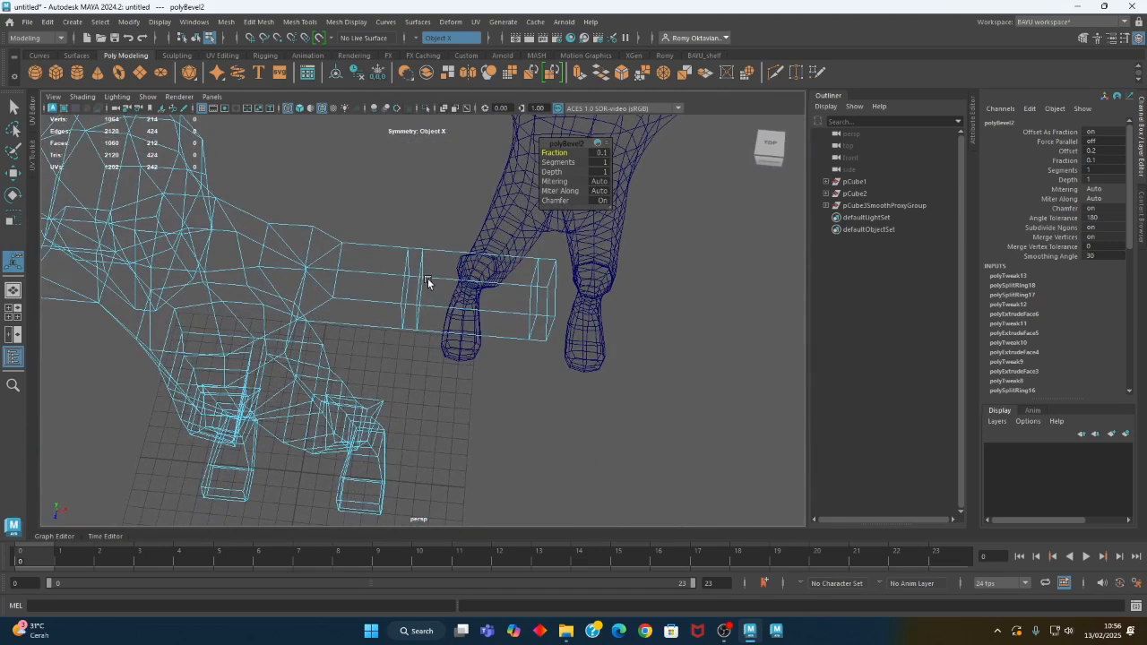
{"action": "left_click_drag", "start_coordinate": [376, 436], "coordinate": [432, 306], "text": "alt"}
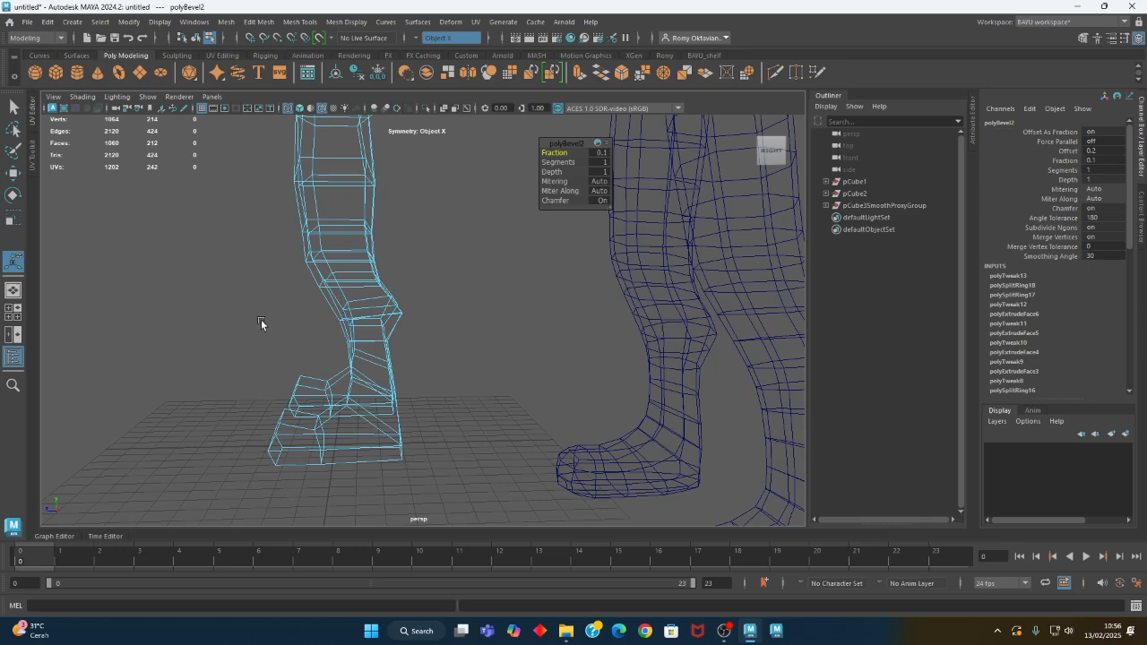
{"action": "left_click_drag", "start_coordinate": [262, 319], "coordinate": [385, 313], "text": "alt"}
{"action": "middle_click_drag", "start_coordinate": [438, 288], "coordinate": [388, 394], "text": "alt"}
{"action": "left_click_drag", "start_coordinate": [388, 394], "coordinate": [458, 448], "text": "alt"}
{"action": "right_click_drag", "start_coordinate": [458, 449], "coordinate": [351, 435], "text": "alt"}
{"action": "left_click_drag", "start_coordinate": [351, 435], "coordinate": [415, 413], "text": "alt"}
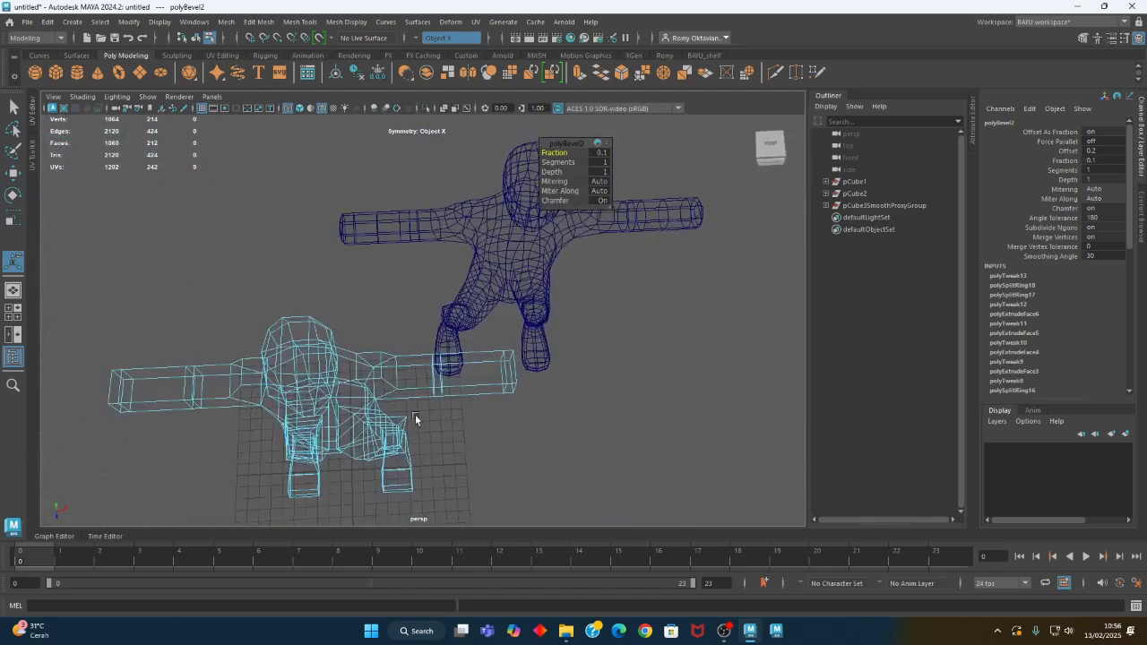
{"action": "left_click_drag", "start_coordinate": [505, 419], "coordinate": [526, 449], "text": "alt"}
Select all arm vertices from the elbows to the ends and move them back along Z
{"action": "right_click_drag", "start_coordinate": [735, 324], "coordinate": [683, 276]}
{"action": "left_click_drag", "start_coordinate": [655, 302], "coordinate": [382, 377]}
{"action": "key", "text": "w"}
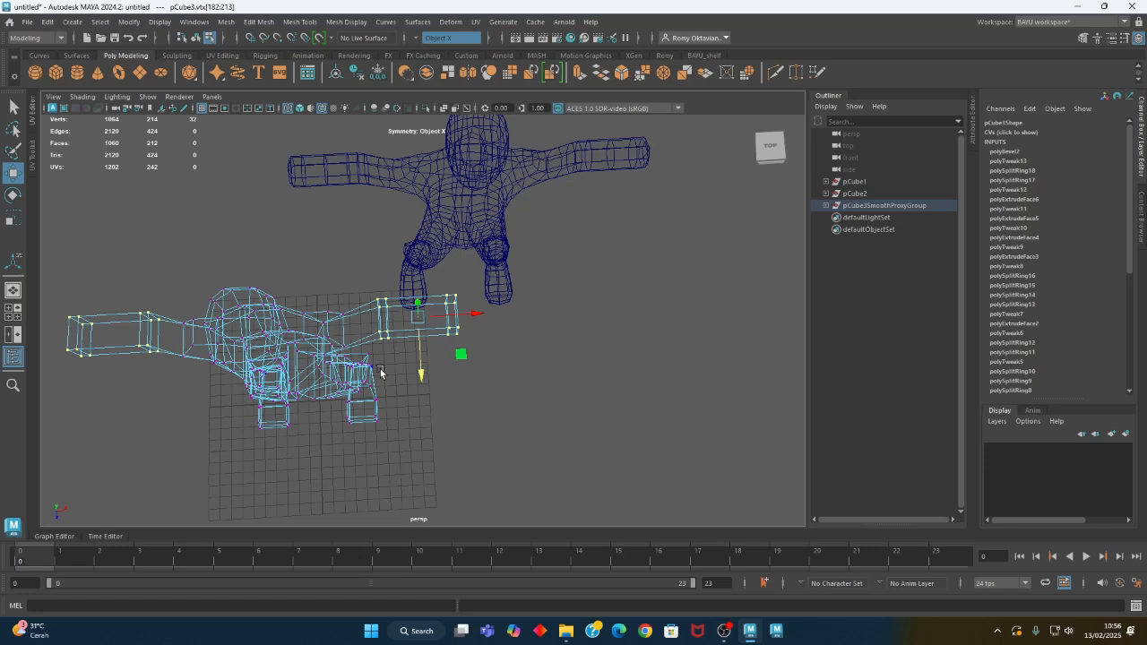
{"action": "left_click_drag", "start_coordinate": [379, 368], "coordinate": [463, 372], "text": "alt"}
Select the underside vertices at the arm ends and, in shaded display, raise them along Y to taper the forearms
{"action": "left_click_drag", "start_coordinate": [525, 271], "coordinate": [453, 398]}
{"action": "right_click_drag", "start_coordinate": [399, 428], "coordinate": [562, 426], "text": "alt"}
{"action": "left_click_drag", "start_coordinate": [505, 403], "coordinate": [466, 368]}
{"action": "left_click_drag", "start_coordinate": [565, 421], "coordinate": [447, 436], "text": "alt"}
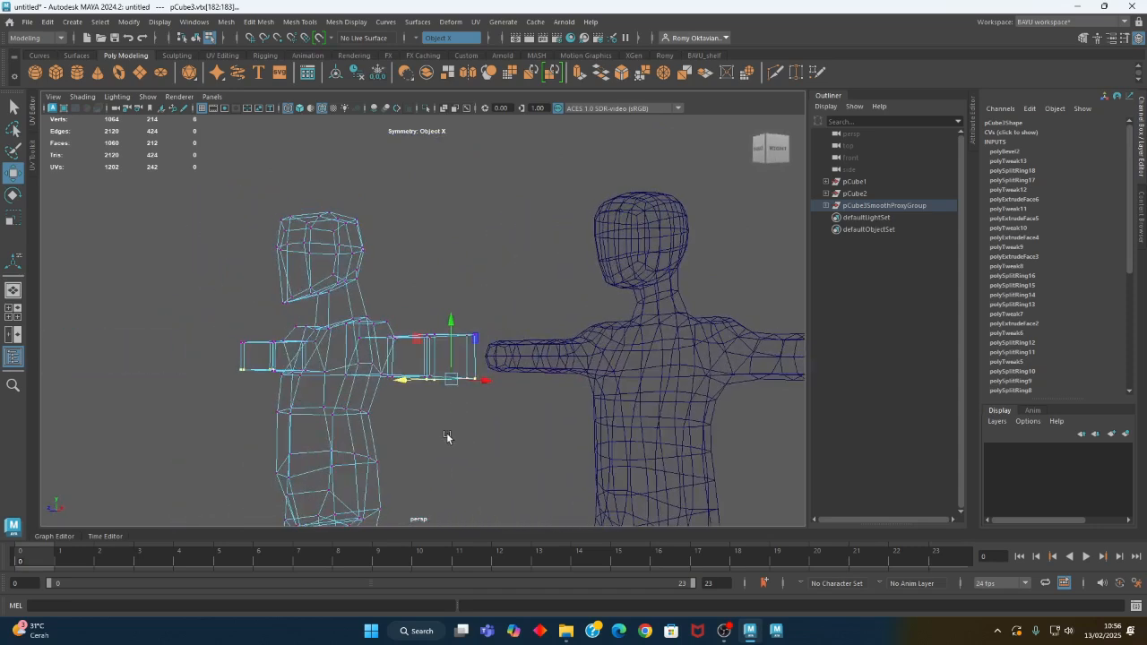
{"action": "key", "text": "r"}
{"action": "key", "text": "w"}
{"action": "mouse_move", "coordinate": [475, 396]}
{"action": "left_mouse_down", "text": "alt"}
{"action": "mouse_move", "coordinate": [440, 430]}
{"action": "mouse_move", "coordinate": [478, 422]}
{"action": "left_mouse_up", "text": "alt"}
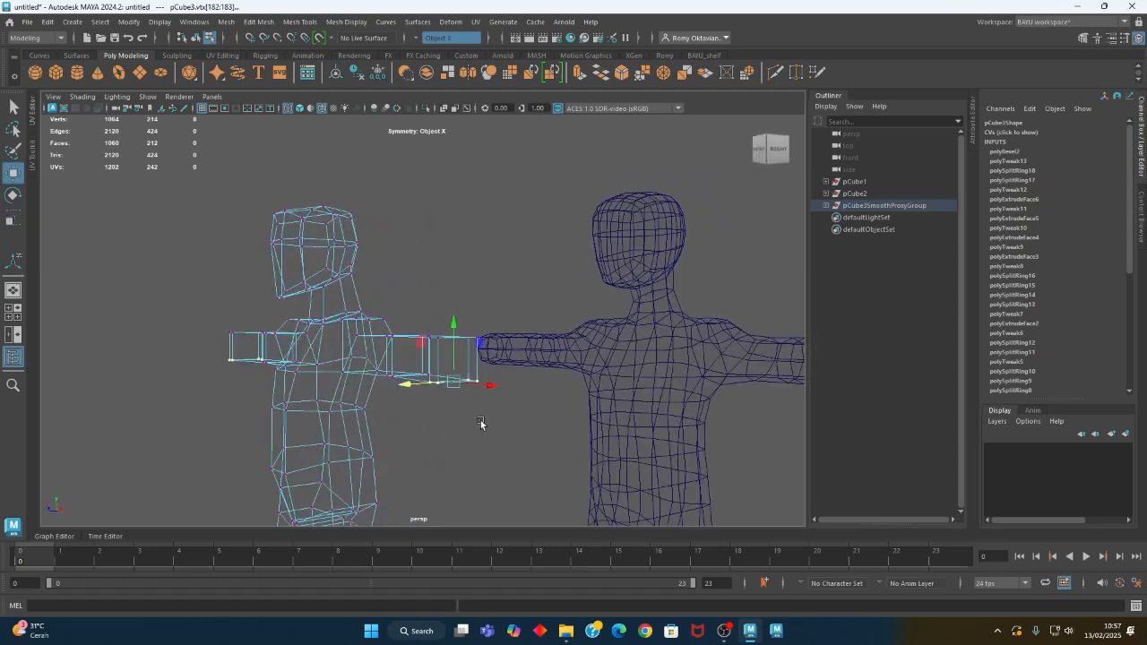
{"action": "key", "text": "5"}
{"action": "left_click_drag", "start_coordinate": [455, 356], "coordinate": [455, 343]}
{"action": "left_click_drag", "start_coordinate": [347, 410], "coordinate": [427, 391], "text": "alt"}
Raise the underside elbow vertices slightly along Y and select all vertices of the elbow section
{"action": "left_click", "coordinate": [385, 366]}
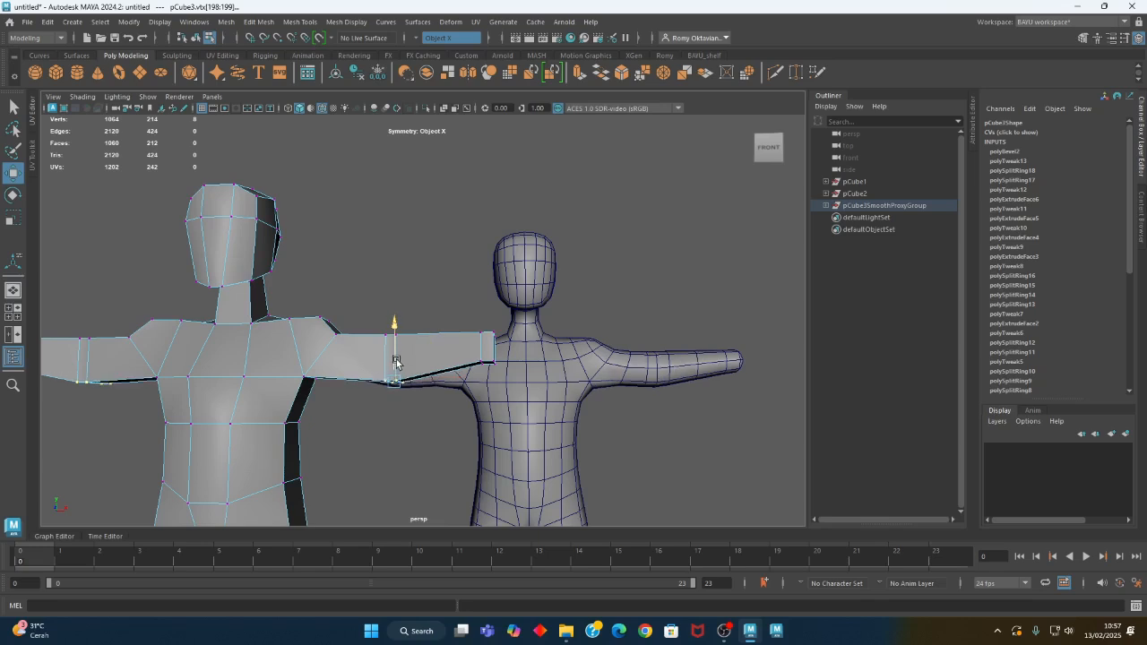
{"action": "left_click_drag", "start_coordinate": [396, 362], "coordinate": [432, 485], "text": "alt"}
{"action": "left_click_drag", "start_coordinate": [400, 373], "coordinate": [478, 409]}
Compare the shape and length of the low-poly arms with the smoothed copy from several views
{"action": "right_click_drag", "start_coordinate": [594, 430], "coordinate": [457, 421], "text": "alt"}
{"action": "middle_click_drag", "start_coordinate": [457, 420], "coordinate": [499, 404], "text": "alt"}
{"action": "right_click_drag", "start_coordinate": [422, 398], "coordinate": [482, 398], "text": "alt"}
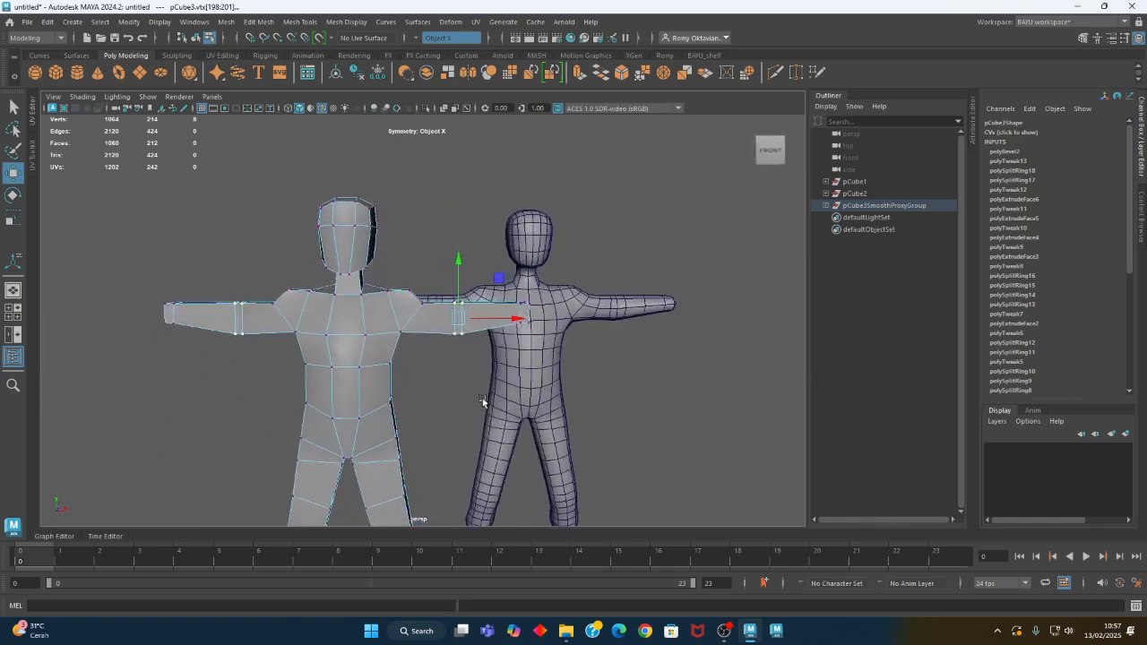
{"action": "middle_click_drag", "start_coordinate": [482, 397], "coordinate": [464, 409], "text": "alt"}
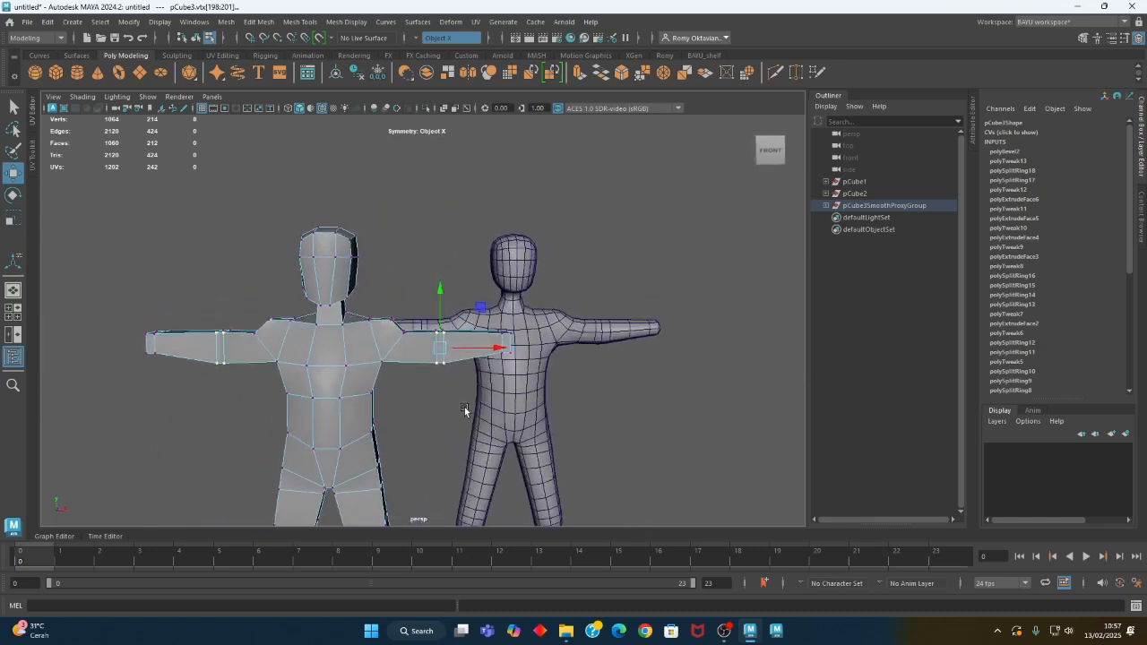
{"action": "middle_click_drag", "start_coordinate": [500, 399], "coordinate": [484, 413], "text": "alt"}
{"action": "right_click_drag", "start_coordinate": [349, 412], "coordinate": [402, 412], "text": "alt"}
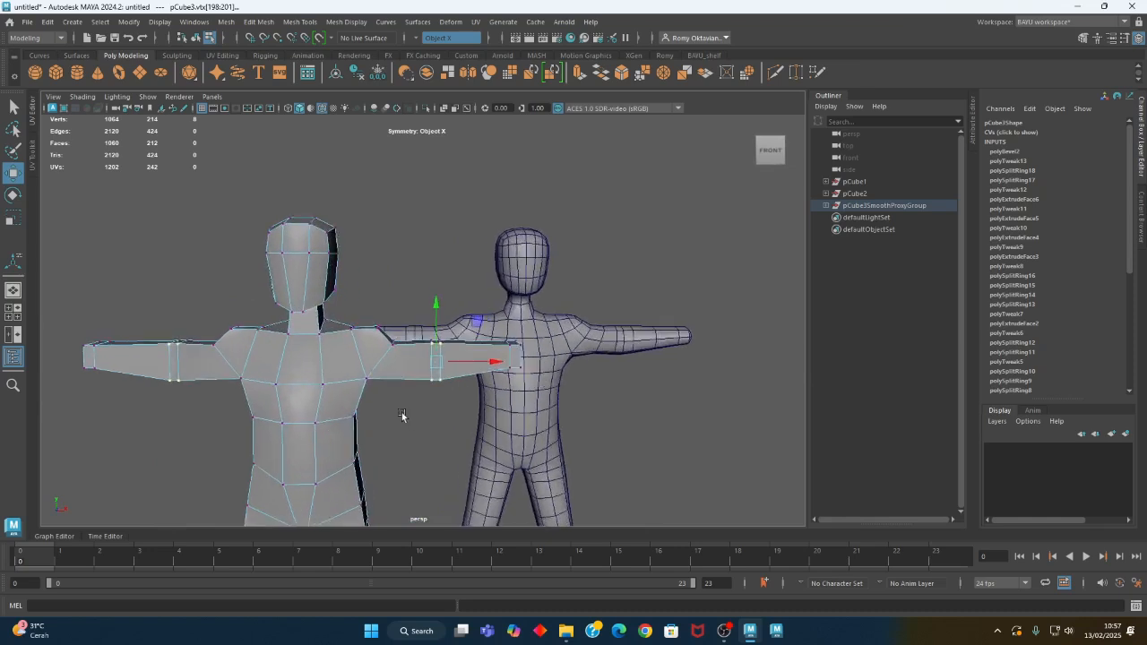
{"action": "middle_click_drag", "start_coordinate": [428, 398], "coordinate": [339, 392], "text": "alt"}
{"action": "left_click_drag", "start_coordinate": [341, 395], "coordinate": [494, 363], "text": "alt"}
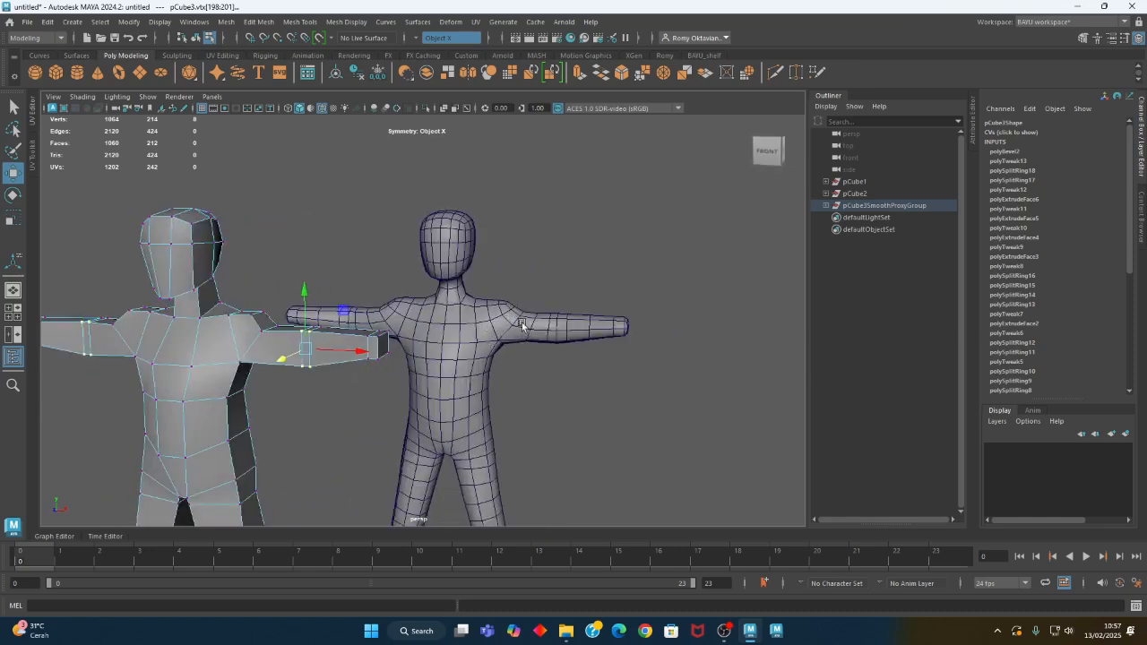
Select the shoulder vertices on both sides and move them inward along X to narrow the shoulders
{"action": "middle_click_drag", "start_coordinate": [195, 382], "coordinate": [383, 392], "text": "alt"}
{"action": "left_click_drag", "start_coordinate": [384, 391], "coordinate": [426, 390], "text": "alt"}
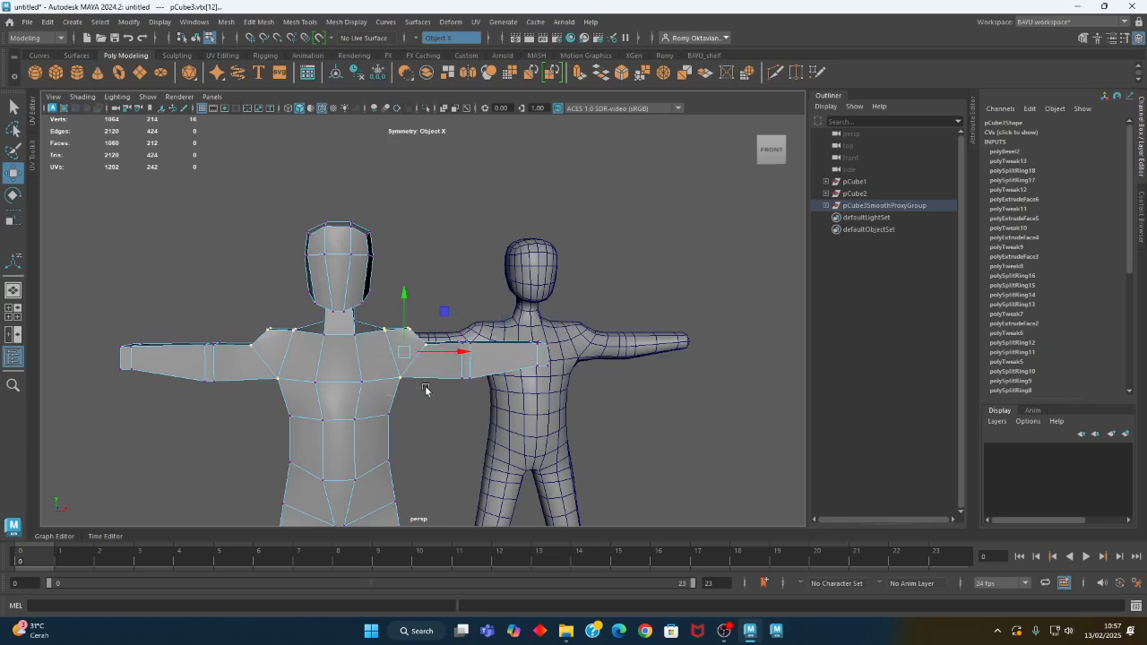
{"action": "left_click_drag", "start_coordinate": [443, 352], "coordinate": [436, 352]}
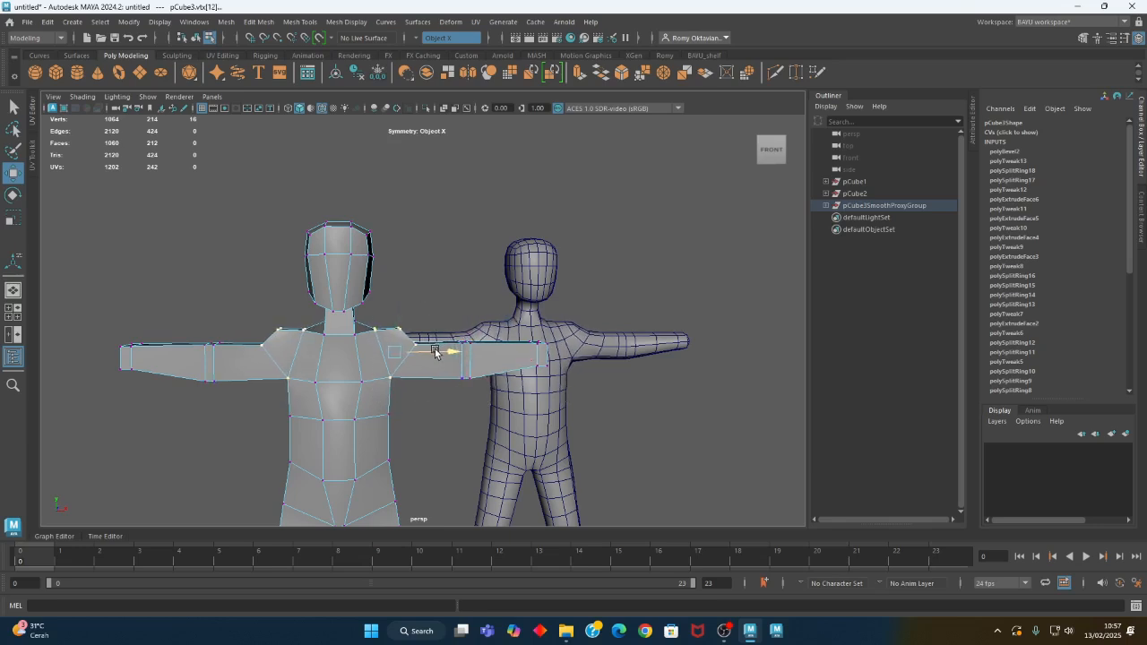
{"action": "middle_click_drag", "start_coordinate": [427, 417], "coordinate": [389, 437], "text": "alt"}
{"action": "right_click_drag", "start_coordinate": [388, 436], "coordinate": [428, 430], "text": "alt"}
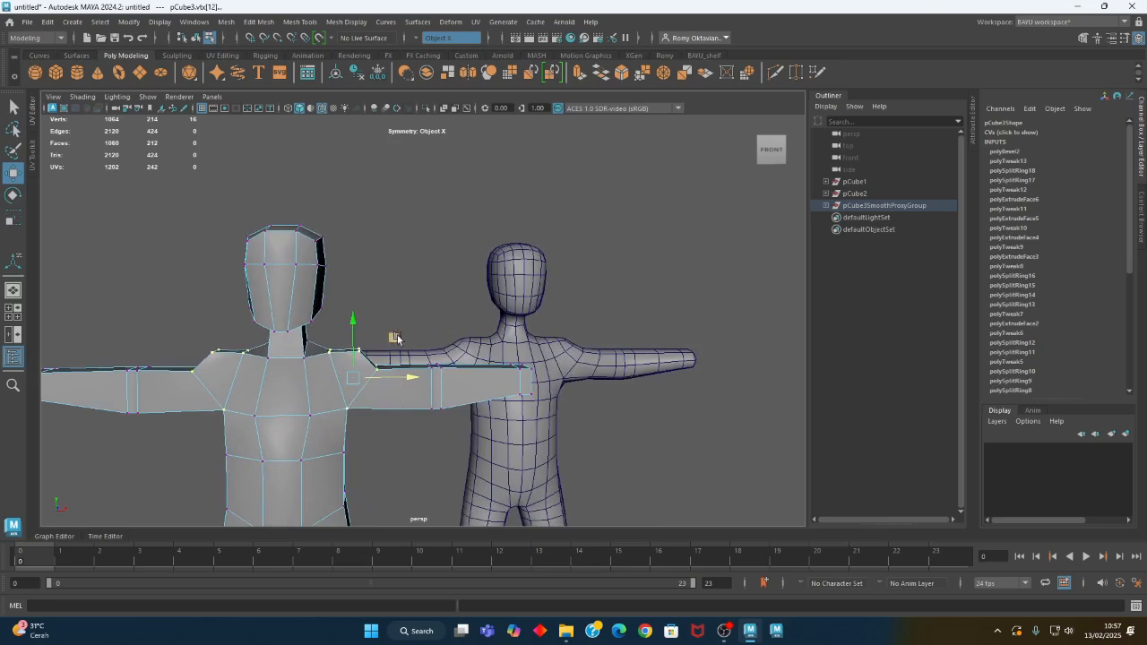
Move the top vertices at the arm roots inward along X and shift the outer shoulder-top vertices in the XY plane
{"action": "left_click_drag", "start_coordinate": [409, 304], "coordinate": [386, 366]}
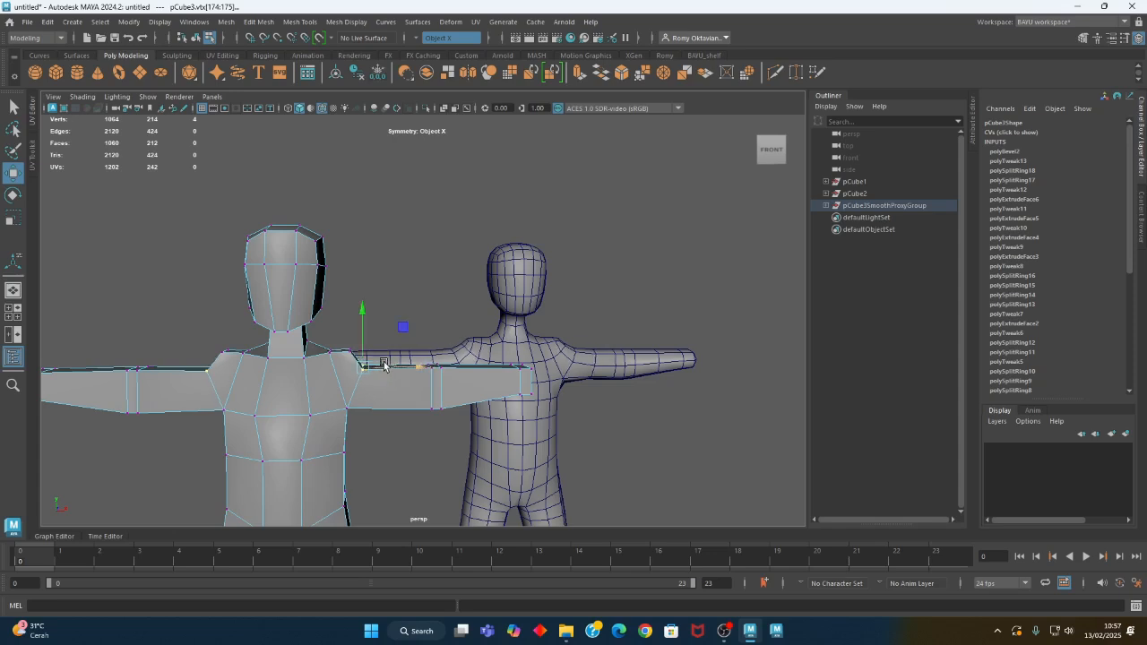
{"action": "left_click", "coordinate": [381, 338]}
{"action": "left_click_drag", "start_coordinate": [342, 333], "coordinate": [361, 368]}
{"action": "left_click_drag", "start_coordinate": [389, 313], "coordinate": [389, 325]}
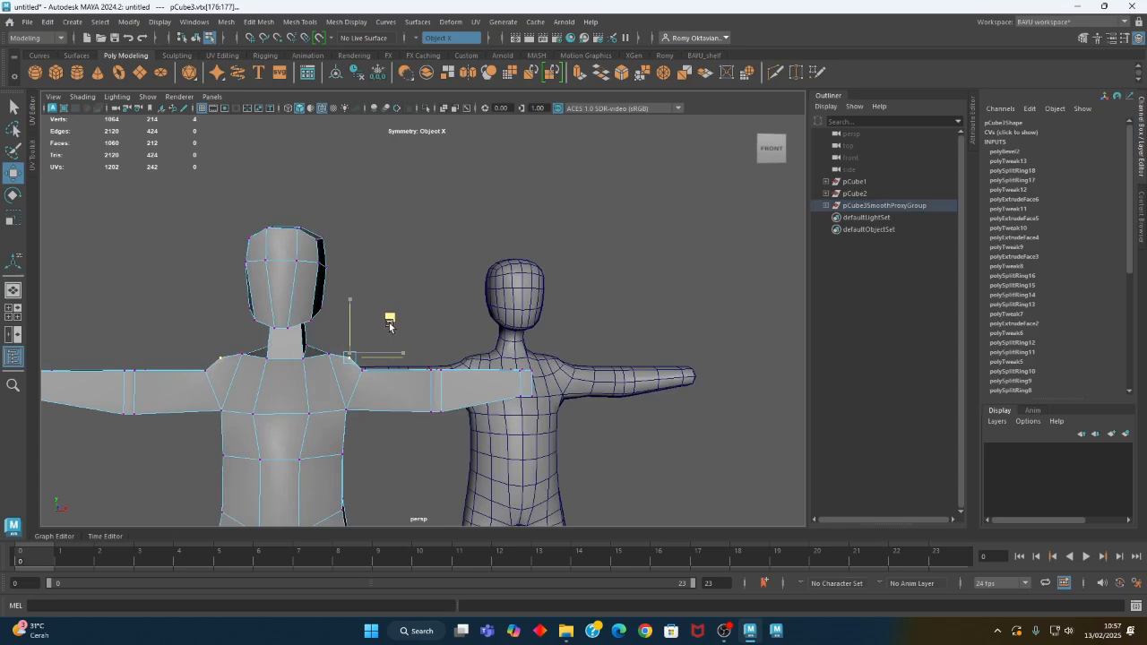
Select the remaining shoulder-top vertices from above and adjust them to round the shoulder line
{"action": "left_click_drag", "start_coordinate": [539, 441], "coordinate": [627, 283], "text": "alt"}
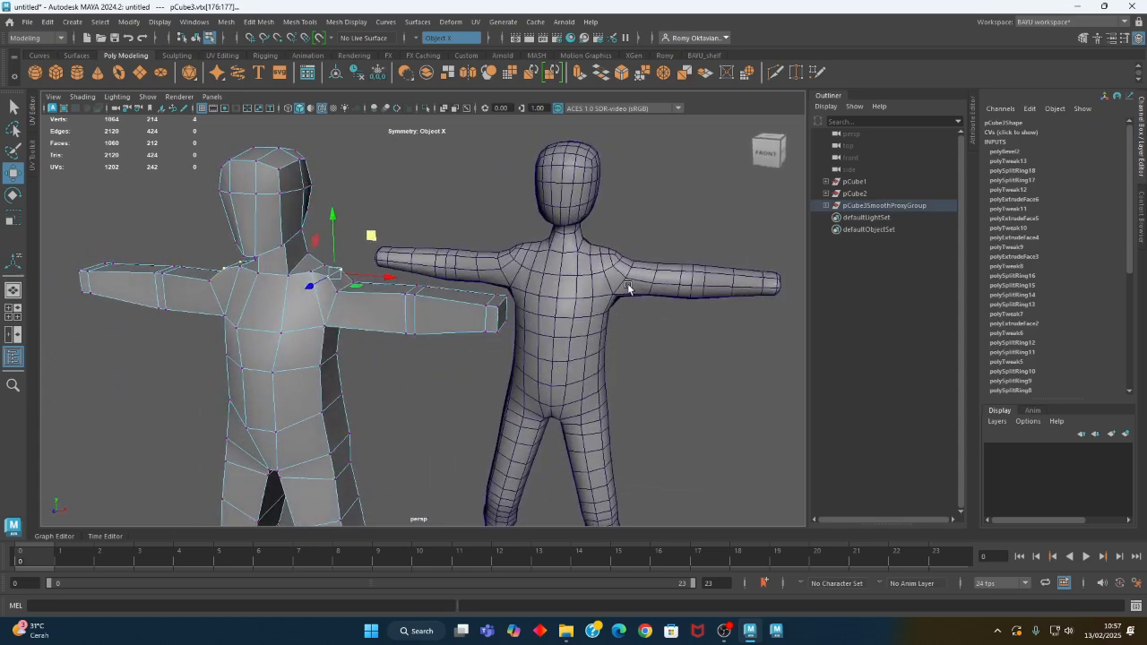
{"action": "left_click_drag", "start_coordinate": [629, 358], "coordinate": [408, 305], "text": "alt"}
{"action": "left_click", "coordinate": [383, 270]}
{"action": "key", "text": "q"}
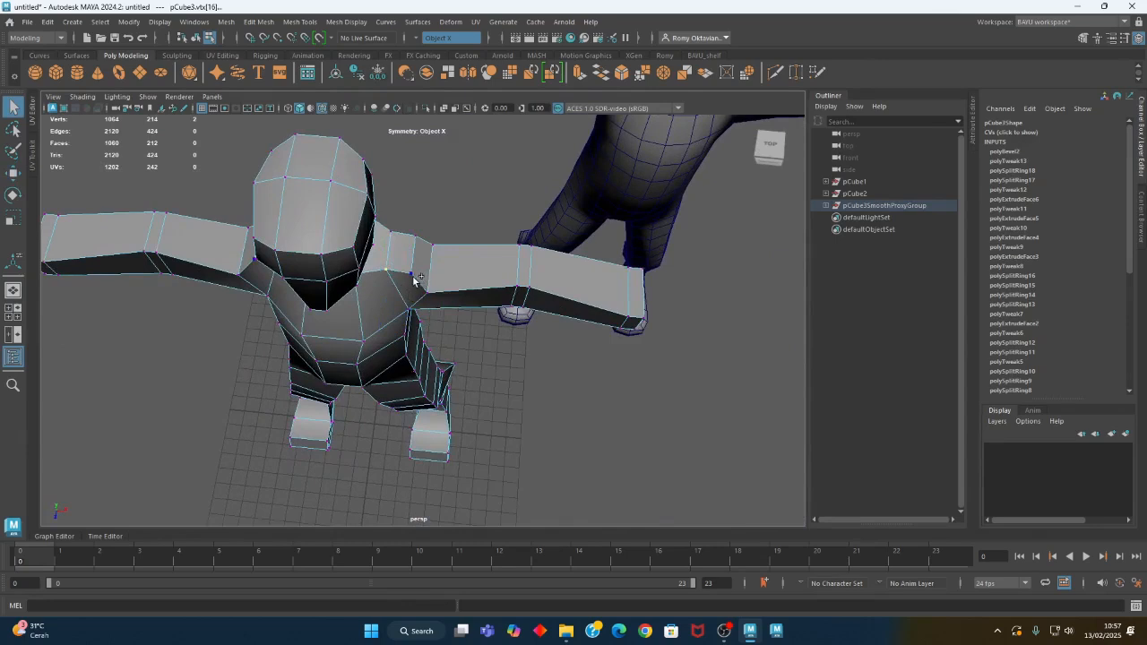
{"action": "left_click_drag", "start_coordinate": [418, 332], "coordinate": [415, 294], "text": "alt"}
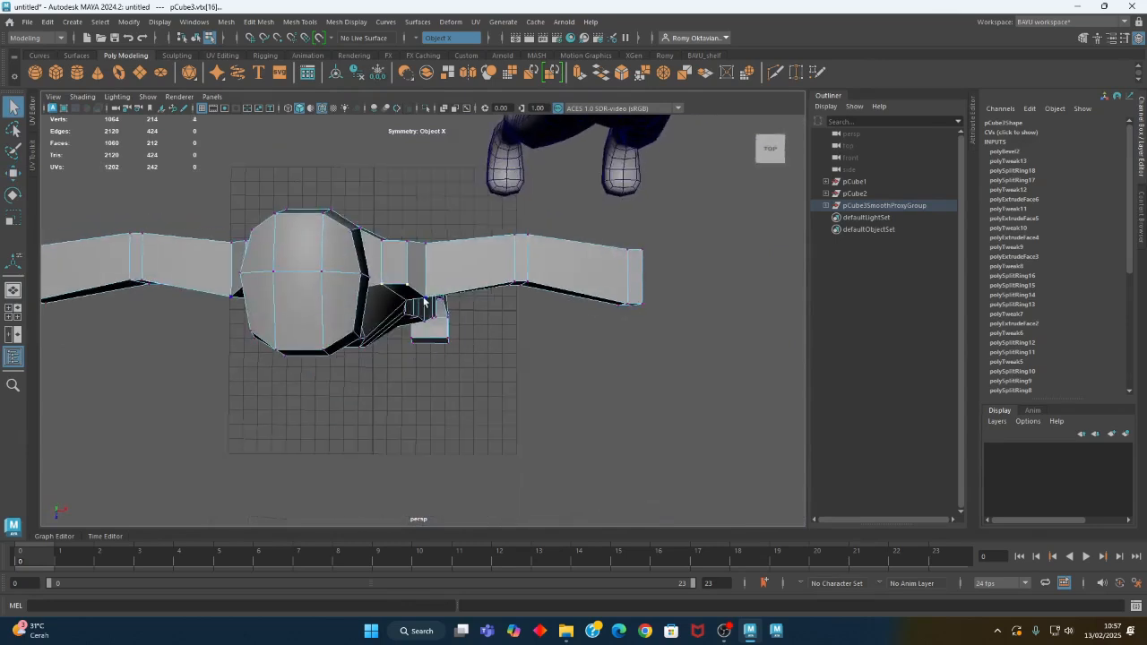
{"action": "key", "text": "w"}
{"action": "left_click_drag", "start_coordinate": [395, 342], "coordinate": [447, 383]}
{"action": "middle_click_drag", "start_coordinate": [447, 383], "coordinate": [383, 377], "text": "alt"}
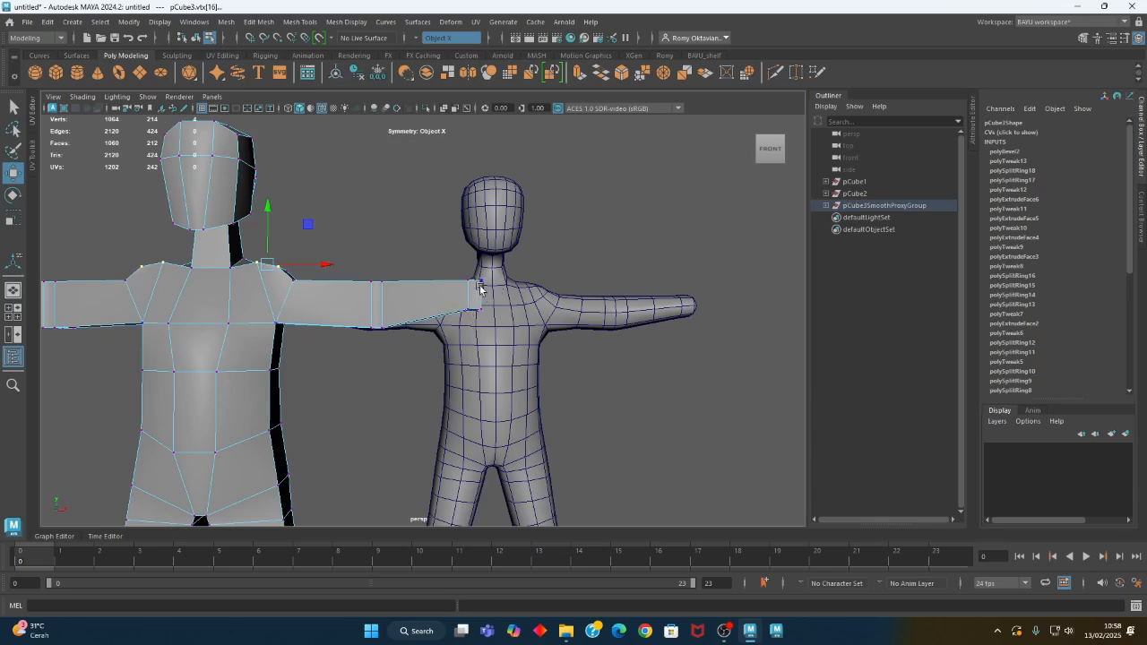
Insert edge loops on the arms near the shoulder, at the middle of the upper arm and on the forearm
{"action": "left_click", "coordinate": [299, 21]}
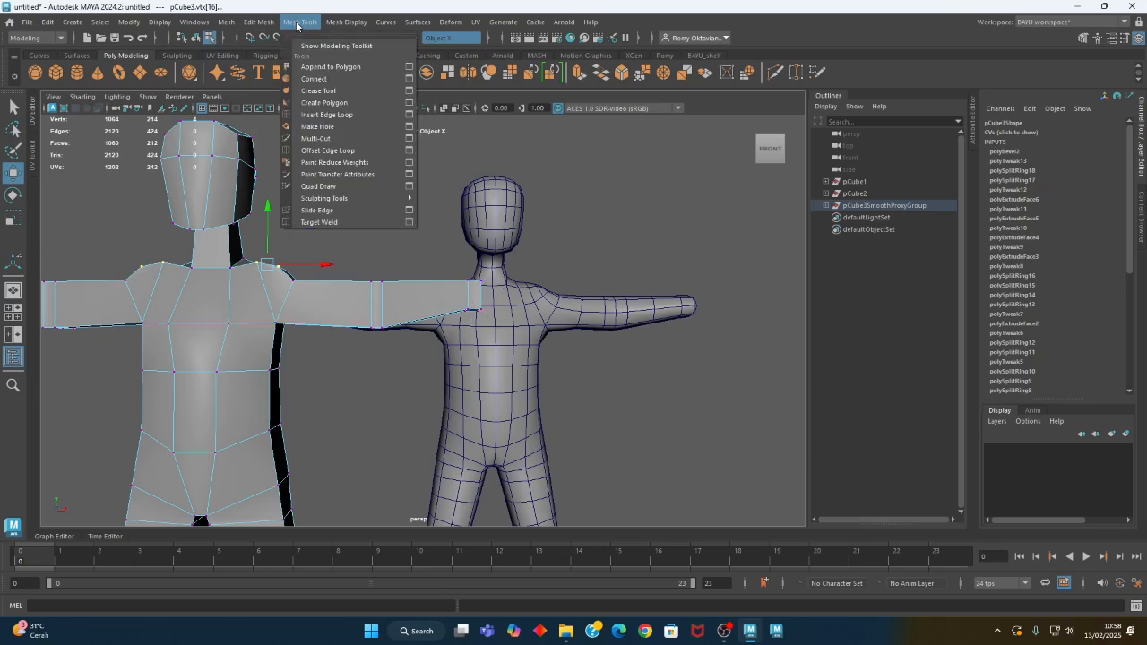
{"action": "left_click", "coordinate": [344, 122]}
{"action": "left_click_drag", "start_coordinate": [341, 269], "coordinate": [290, 315], "text": "alt"}
{"action": "middle_click_drag", "start_coordinate": [403, 333], "coordinate": [291, 326], "text": "alt"}
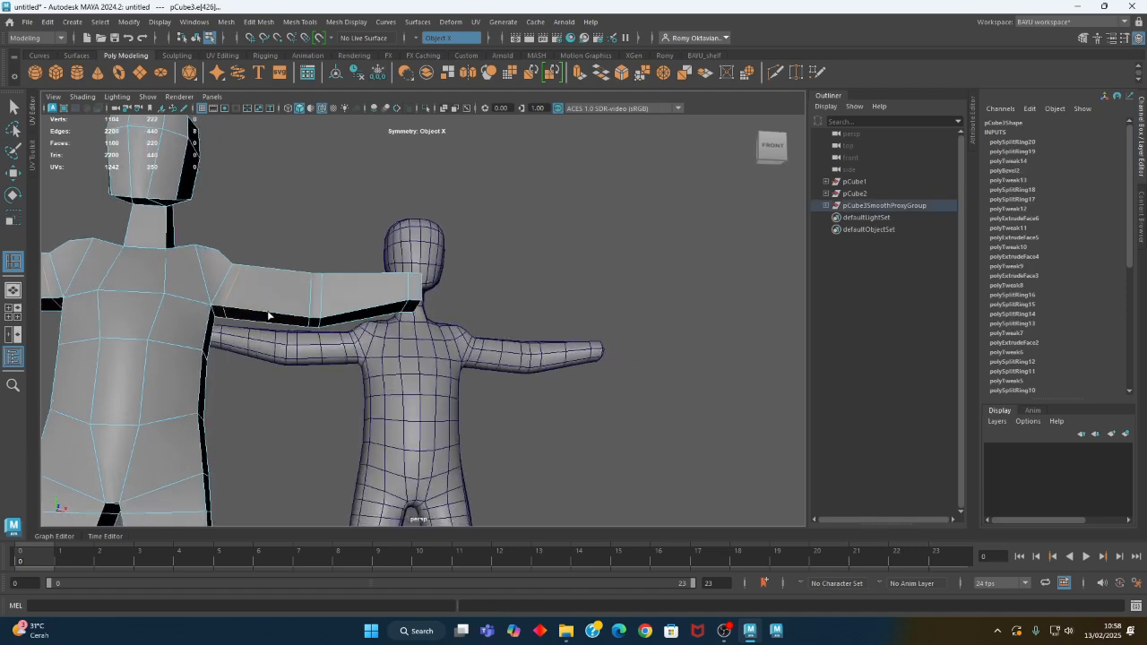
{"action": "left_click", "coordinate": [268, 315]}
{"action": "left_click_drag", "start_coordinate": [267, 315], "coordinate": [328, 350], "text": "alt"}
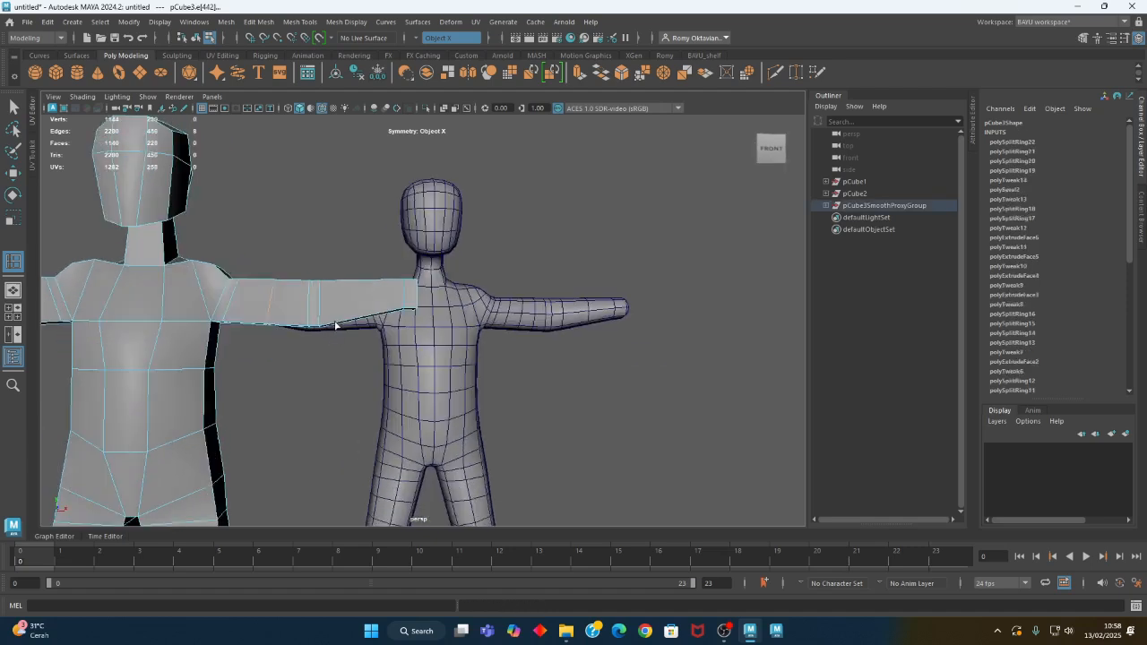
{"action": "left_click", "coordinate": [346, 323]}
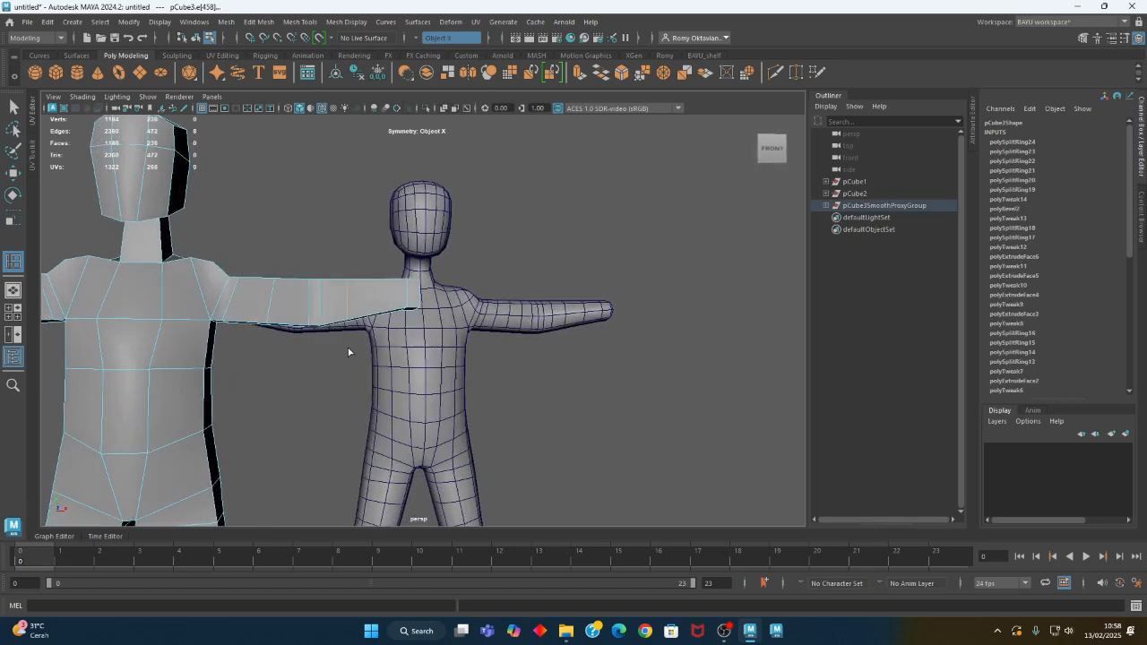
Select the underside vertices of the new forearm loops and lower them slightly along Y to round the forearms
{"action": "key", "text": "w"}
{"action": "right_click_drag", "start_coordinate": [341, 213], "coordinate": [348, 338]}
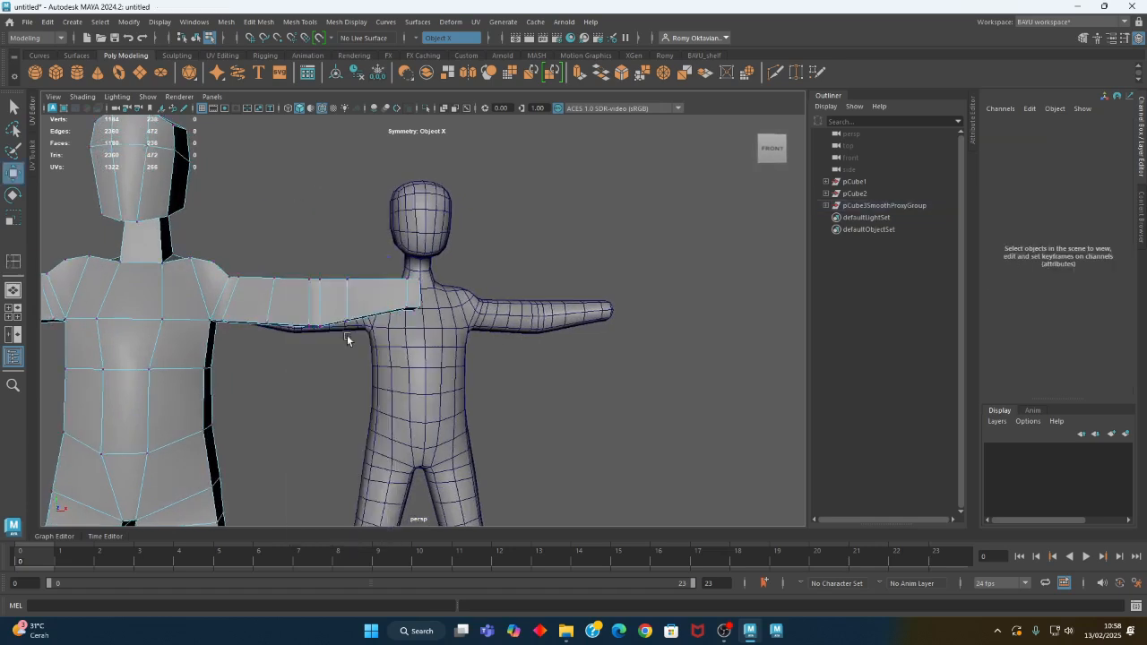
{"action": "left_click", "coordinate": [357, 315]}
{"action": "left_click_drag", "start_coordinate": [346, 307], "coordinate": [623, 321], "text": "alt"}
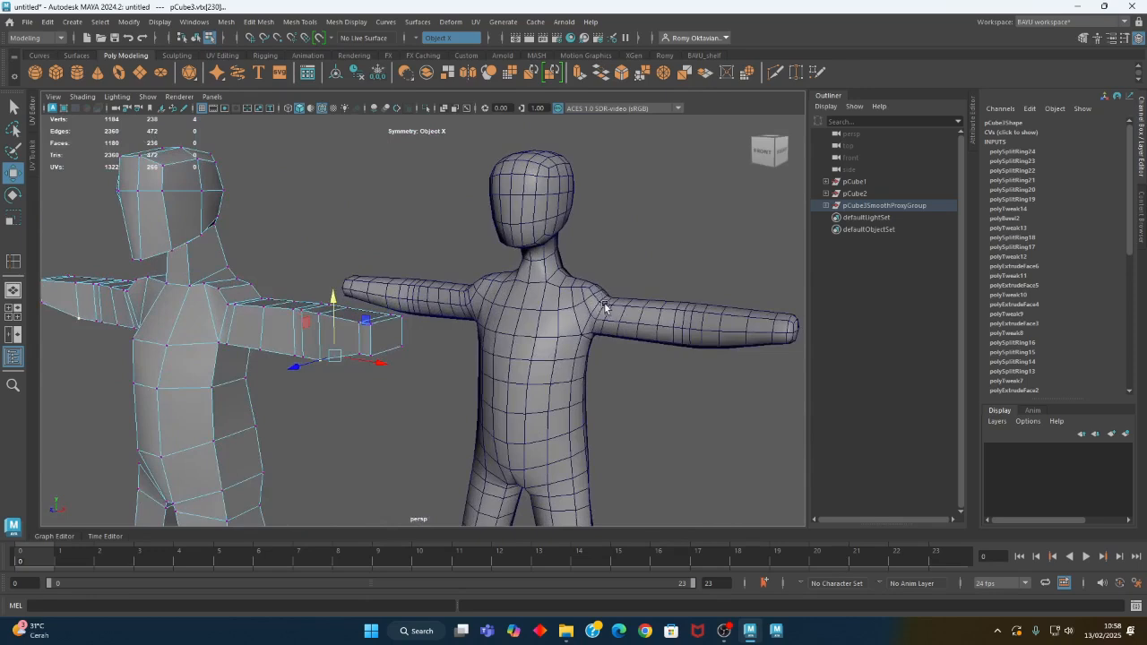
Adjust the upper-arm vertices next to the shoulders and move the armpit vertices along X
{"action": "left_click_drag", "start_coordinate": [222, 315], "coordinate": [297, 314], "text": "alt"}
{"action": "scroll", "coordinate": [200, 289], "scroll_direction": "up", "scroll_amount": 2}
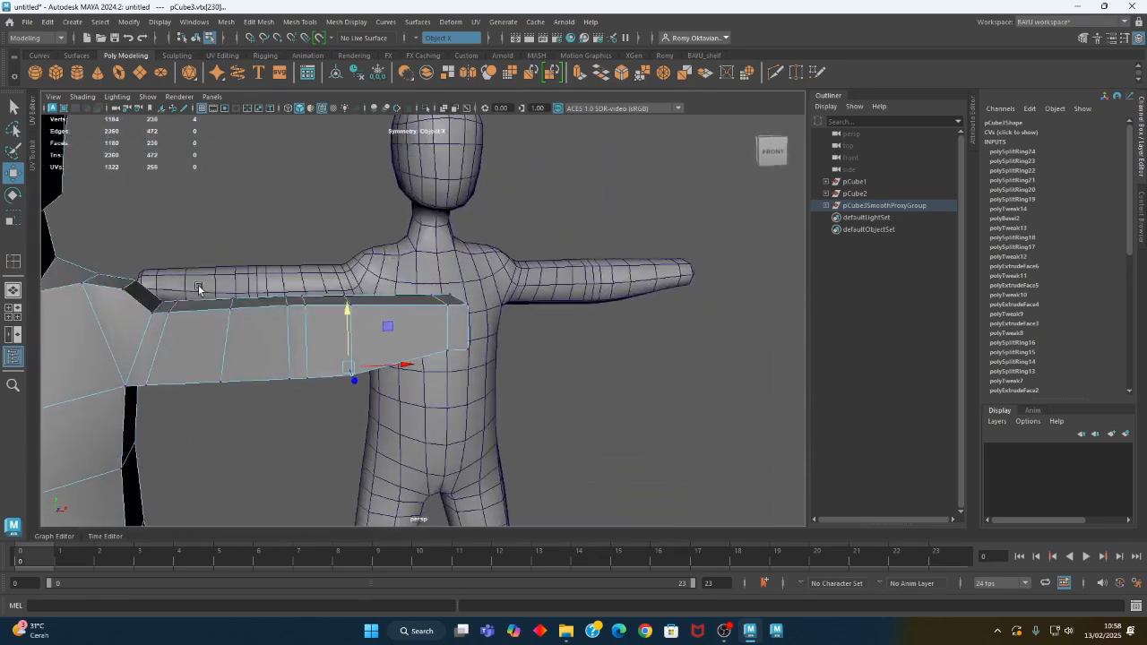
{"action": "middle_click_drag", "start_coordinate": [200, 289], "coordinate": [230, 282], "text": "alt"}
{"action": "left_click_drag", "start_coordinate": [198, 312], "coordinate": [195, 278]}
{"action": "left_click_drag", "start_coordinate": [532, 305], "coordinate": [446, 274], "text": "alt"}
{"action": "left_click_drag", "start_coordinate": [636, 271], "coordinate": [128, 285], "text": "alt"}
{"action": "left_click_drag", "start_coordinate": [302, 322], "coordinate": [340, 333], "text": "alt"}
{"action": "left_click", "coordinate": [347, 298]}
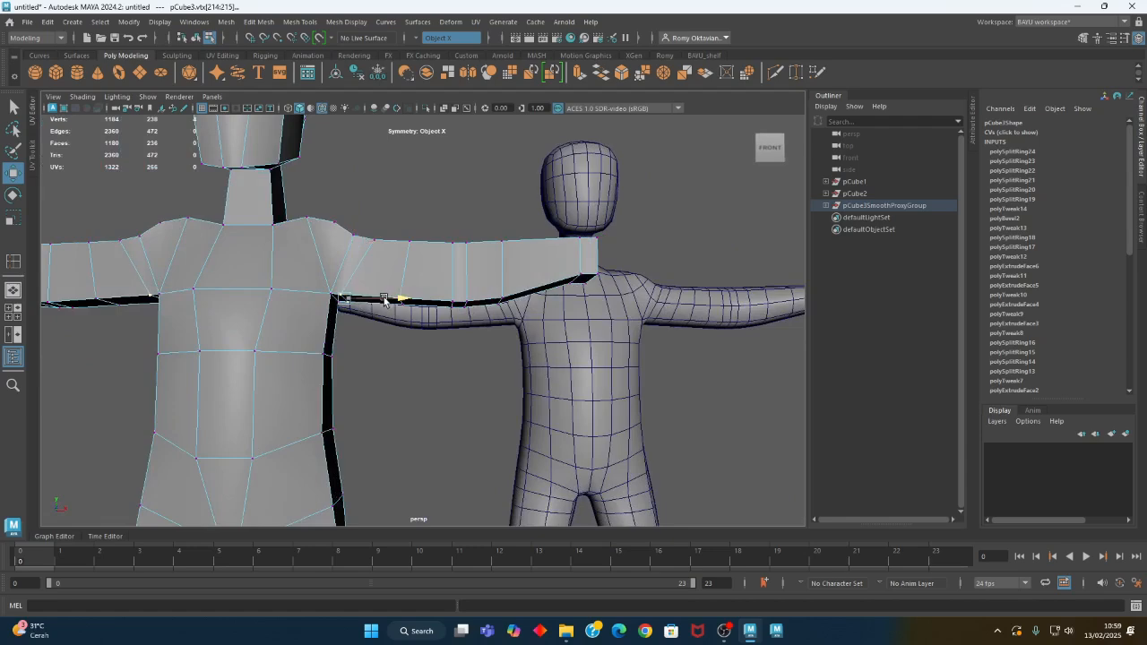
Compare the full low-poly body with the smoothed copy from several angles
{"action": "middle_click_drag", "start_coordinate": [469, 350], "coordinate": [449, 350], "text": "alt"}
{"action": "scroll", "coordinate": [448, 349], "scroll_direction": "down", "scroll_amount": 3}
{"action": "left_click_drag", "start_coordinate": [436, 384], "coordinate": [473, 367], "text": "alt"}
{"action": "mouse_move", "coordinate": [473, 367]}
{"action": "right_mouse_down", "text": "alt"}
{"action": "mouse_move", "coordinate": [473, 378]}
{"action": "mouse_move", "coordinate": [491, 374]}
{"action": "right_mouse_up", "text": "alt"}
{"action": "middle_click_drag", "start_coordinate": [490, 374], "coordinate": [512, 367], "text": "alt"}
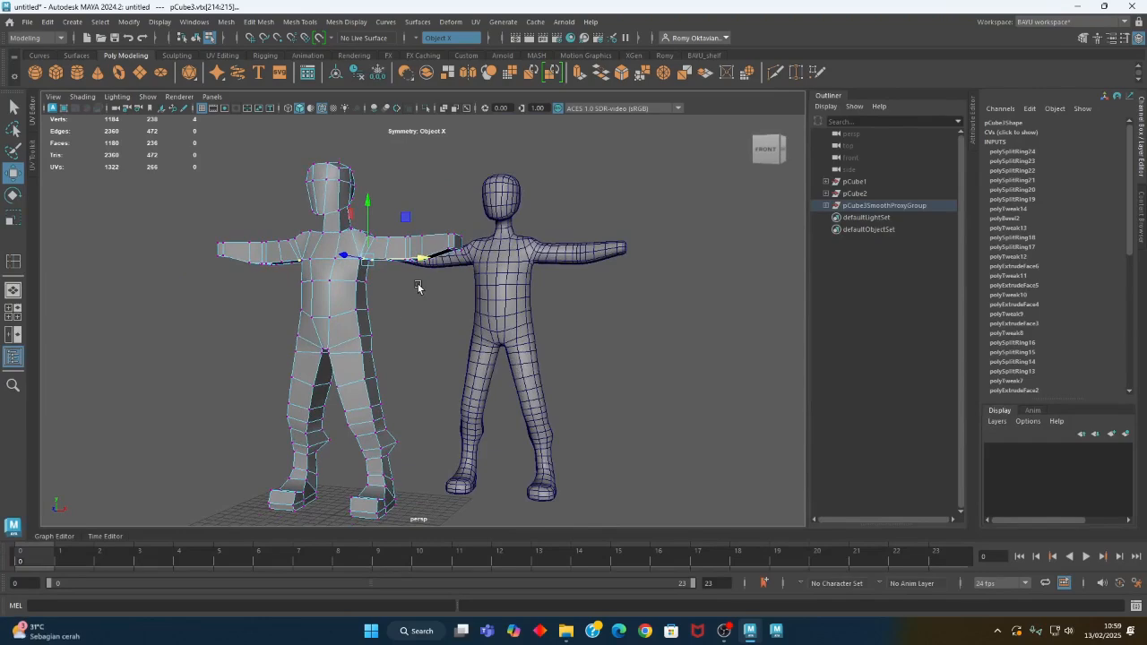
{"action": "middle_click_drag", "start_coordinate": [496, 418], "coordinate": [468, 384], "text": "alt"}
{"action": "left_click_drag", "start_coordinate": [468, 383], "coordinate": [415, 335], "text": "alt"}
Select the front vertices of the loops around the elbows and narrow the selection to the elbow section for scaling
{"action": "scroll", "coordinate": [207, 394], "scroll_direction": "up", "scroll_amount": 3}
{"action": "middle_click_drag", "start_coordinate": [319, 309], "coordinate": [358, 376], "text": "alt"}
{"action": "right_click_drag", "start_coordinate": [358, 376], "coordinate": [596, 366], "text": "alt"}
{"action": "middle_click_drag", "start_coordinate": [596, 367], "coordinate": [597, 379], "text": "alt"}
{"action": "left_click_drag", "start_coordinate": [377, 348], "coordinate": [308, 270], "text": "alt"}
{"action": "scroll", "coordinate": [389, 338], "scroll_direction": "up", "scroll_amount": 2}
{"action": "left_click_drag", "start_coordinate": [377, 271], "coordinate": [379, 258]}
{"action": "left_click_drag", "start_coordinate": [484, 314], "coordinate": [355, 405], "text": "alt"}
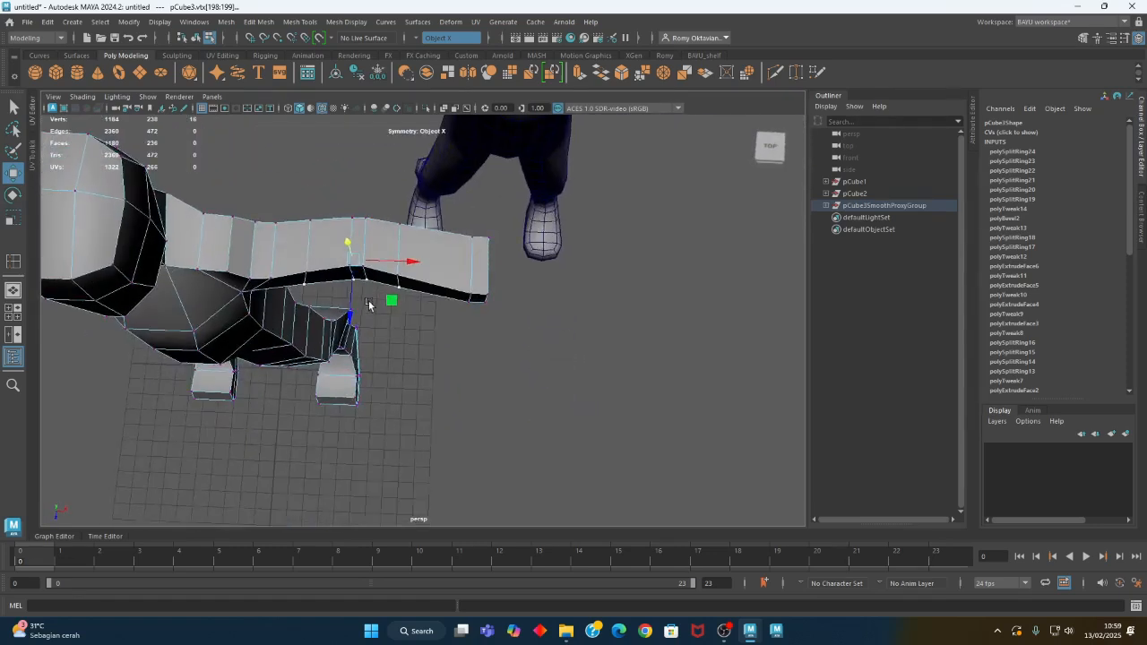
{"action": "left_click_drag", "start_coordinate": [349, 276], "coordinate": [339, 255]}
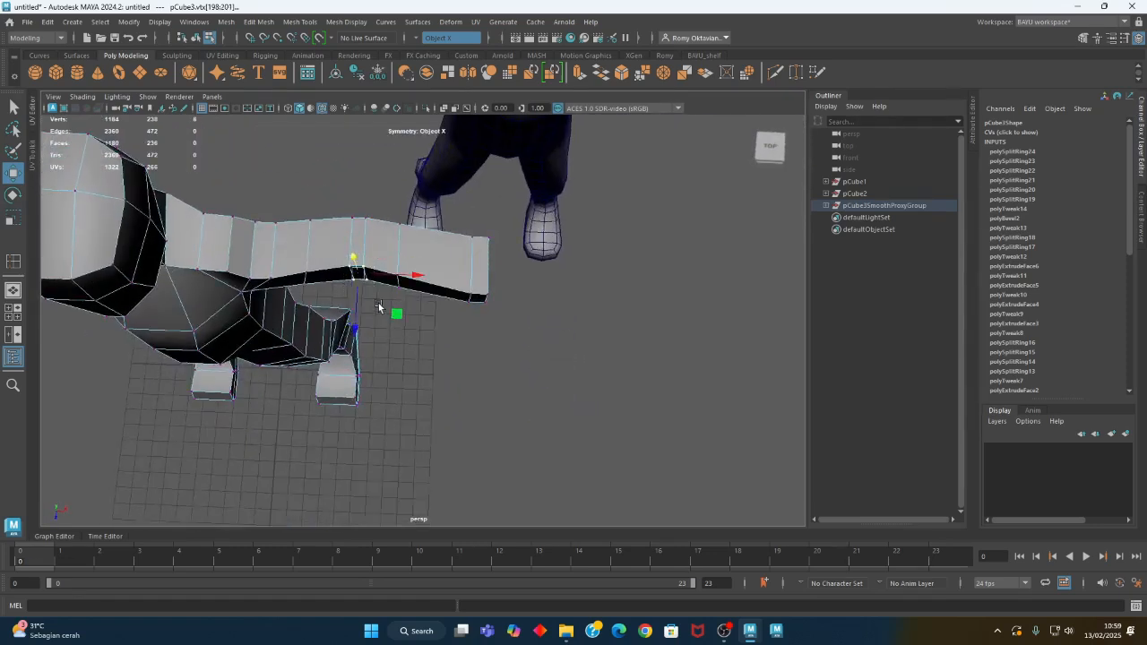
{"action": "key", "text": "r"}
{"action": "left_click_drag", "start_coordinate": [393, 275], "coordinate": [359, 318], "text": "alt"}
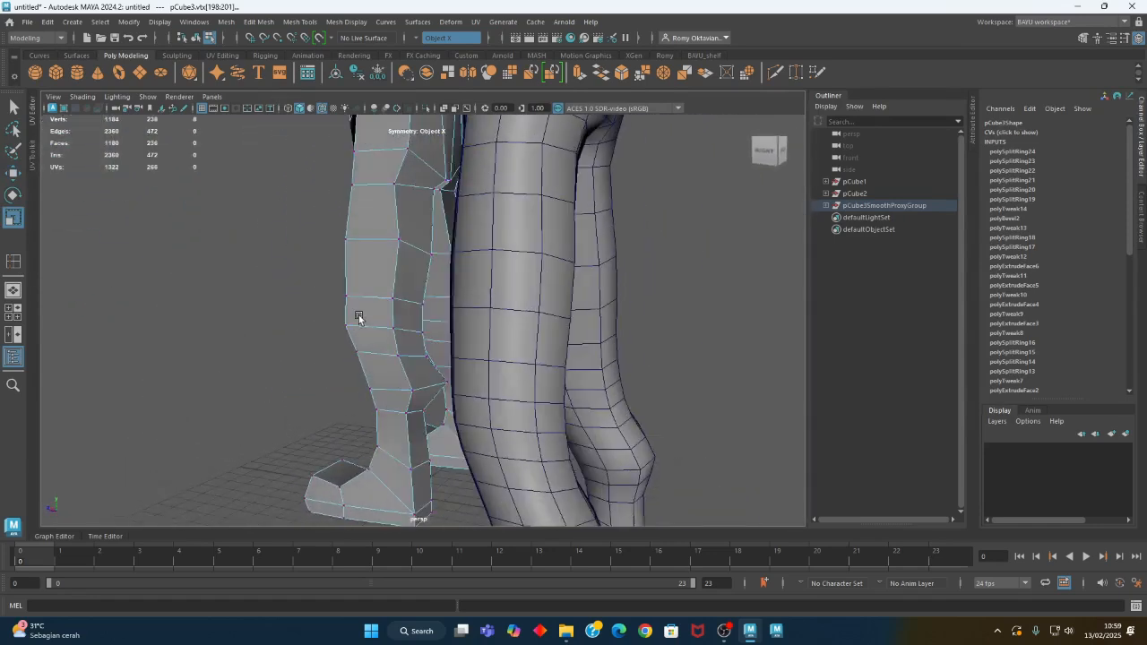
Select the matching edges at both knees and move them in the XY plane to refine the knee shape
{"action": "right_click_drag", "start_coordinate": [223, 274], "coordinate": [223, 242]}
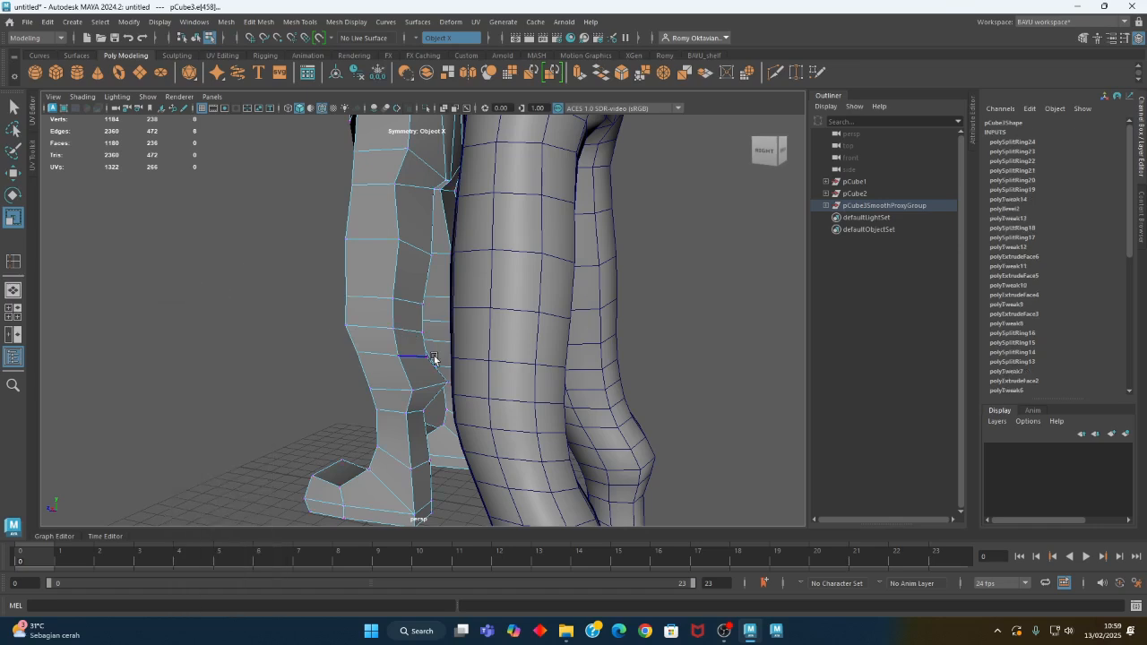
{"action": "left_click", "coordinate": [411, 338]}
{"action": "left_click_drag", "start_coordinate": [412, 339], "coordinate": [691, 374], "text": "alt"}
{"action": "key", "text": "w"}
{"action": "left_click_drag", "start_coordinate": [444, 367], "coordinate": [495, 381], "text": "alt"}
{"action": "right_click_drag", "start_coordinate": [494, 381], "coordinate": [432, 358], "text": "alt"}
{"action": "left_click_drag", "start_coordinate": [433, 358], "coordinate": [568, 414], "text": "alt"}
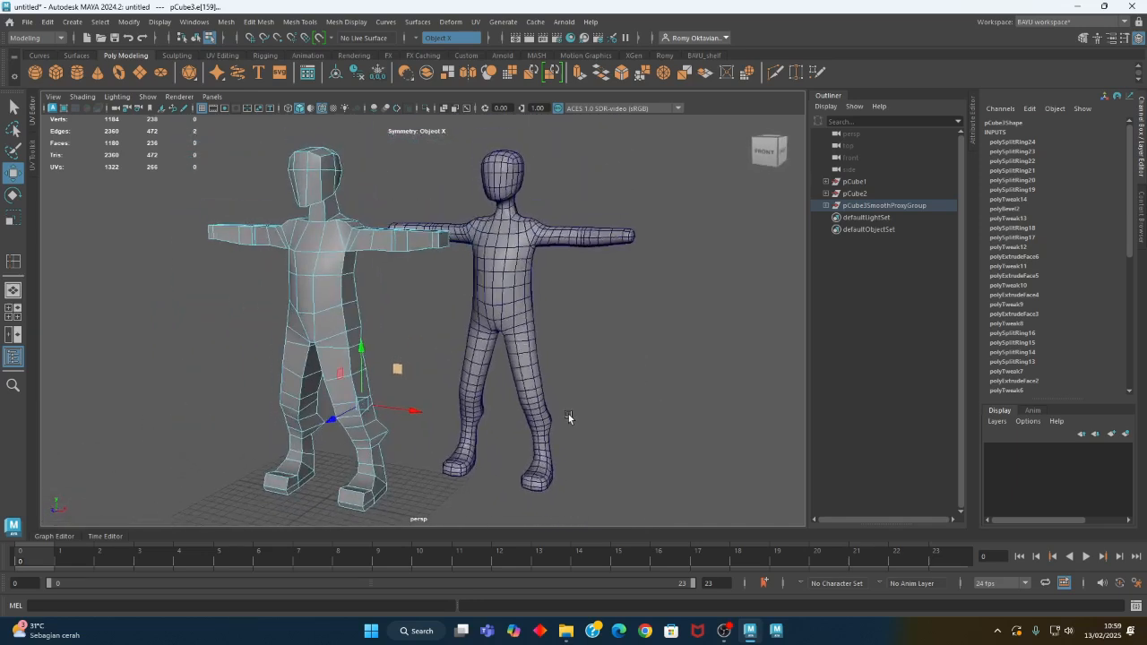
Select the edge where the front of the neck meets the head and move it in the YZ plane
{"action": "left_click_drag", "start_coordinate": [494, 215], "coordinate": [335, 297], "text": "alt"}
{"action": "right_click_drag", "start_coordinate": [335, 297], "coordinate": [507, 313], "text": "alt"}
{"action": "left_click_drag", "start_coordinate": [507, 313], "coordinate": [339, 284], "text": "alt"}
{"action": "left_click", "coordinate": [305, 254]}
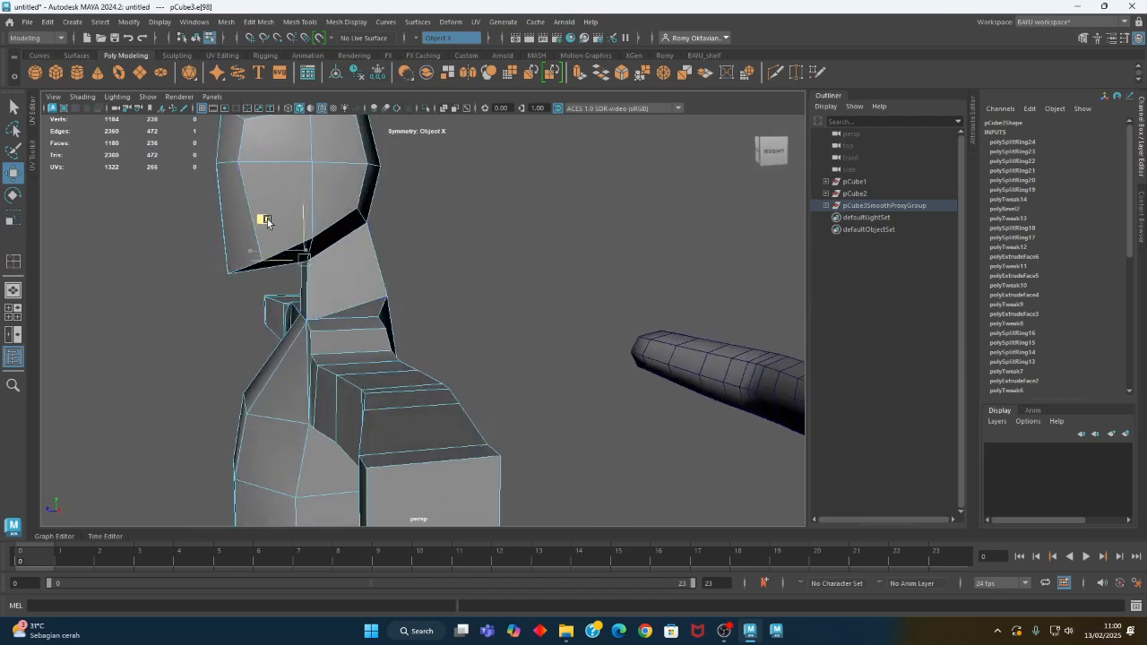
Select the edges where the sides of the neck meet the head and move them along X
{"action": "left_click_drag", "start_coordinate": [277, 238], "coordinate": [375, 281], "text": "alt"}
{"action": "left_click", "coordinate": [404, 224]}
{"action": "left_click", "coordinate": [379, 218]}
{"action": "left_click", "coordinate": [401, 221]}
{"action": "left_click_drag", "start_coordinate": [403, 235], "coordinate": [428, 245], "text": "alt"}
{"action": "left_click_drag", "start_coordinate": [456, 209], "coordinate": [430, 283]}
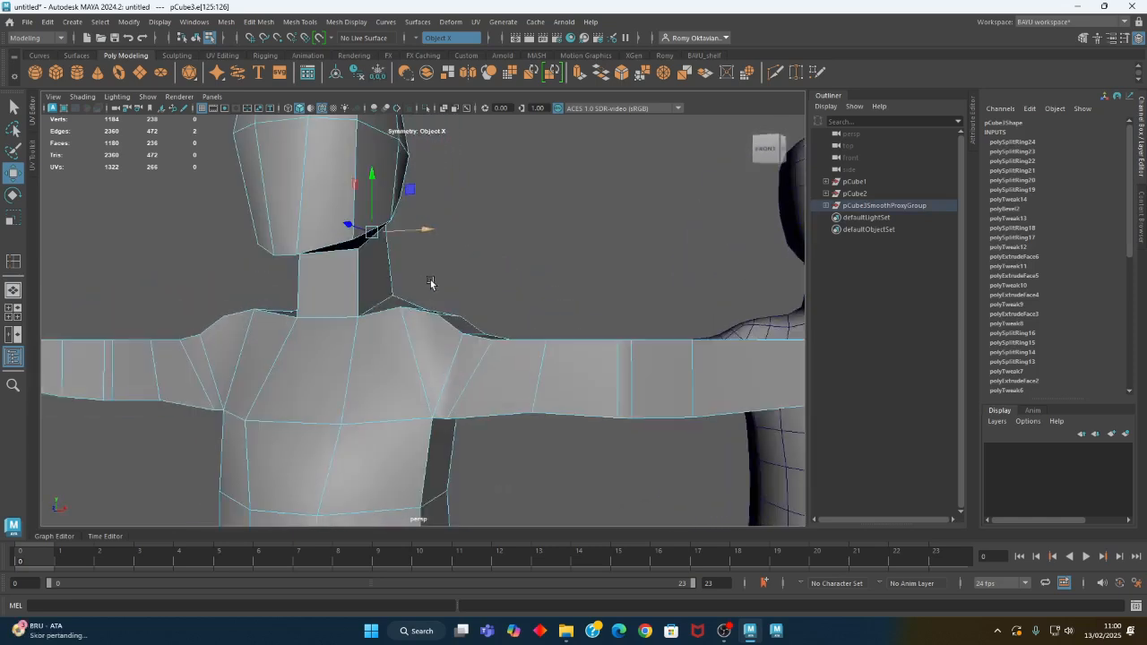
Insert a horizontal edge loop around the middle of the neck and check the neck against the smoothed copy
{"action": "left_click", "coordinate": [300, 21]}
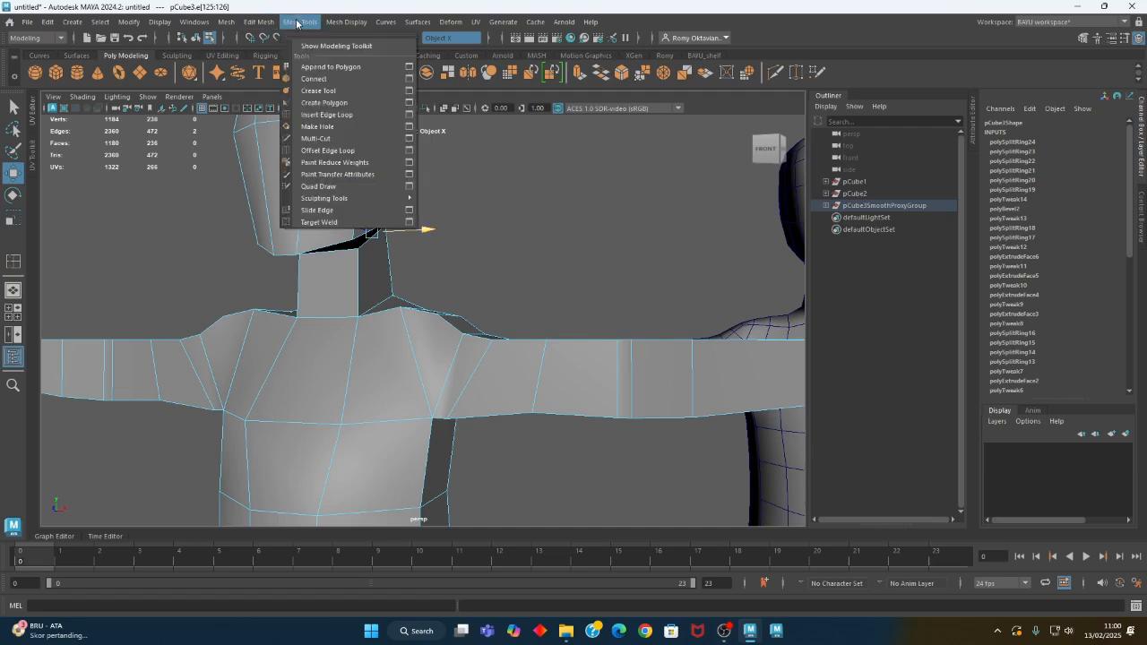
{"action": "left_click", "coordinate": [332, 115]}
{"action": "left_click_drag", "start_coordinate": [420, 350], "coordinate": [353, 310], "text": "alt"}
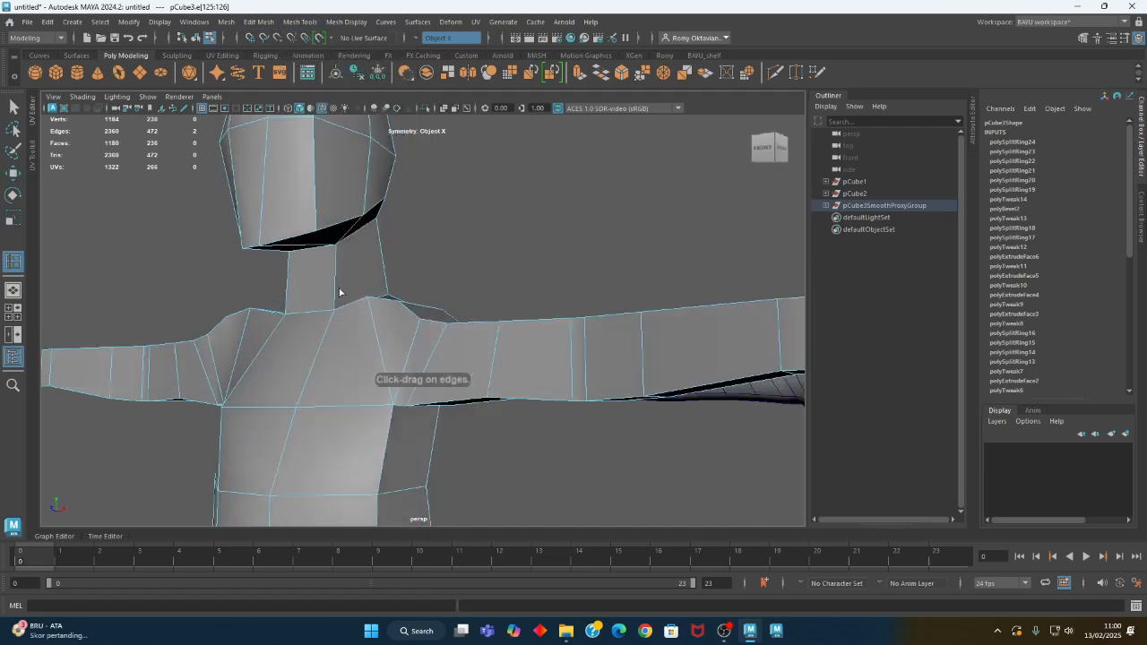
{"action": "left_click", "coordinate": [342, 276]}
{"action": "left_click_drag", "start_coordinate": [445, 276], "coordinate": [657, 271], "text": "alt"}
{"action": "scroll", "coordinate": [565, 327], "scroll_direction": "down", "scroll_amount": 5}
{"action": "middle_click_drag", "start_coordinate": [583, 358], "coordinate": [579, 308], "text": "alt"}
{"action": "left_click_drag", "start_coordinate": [579, 308], "coordinate": [543, 299], "text": "alt"}
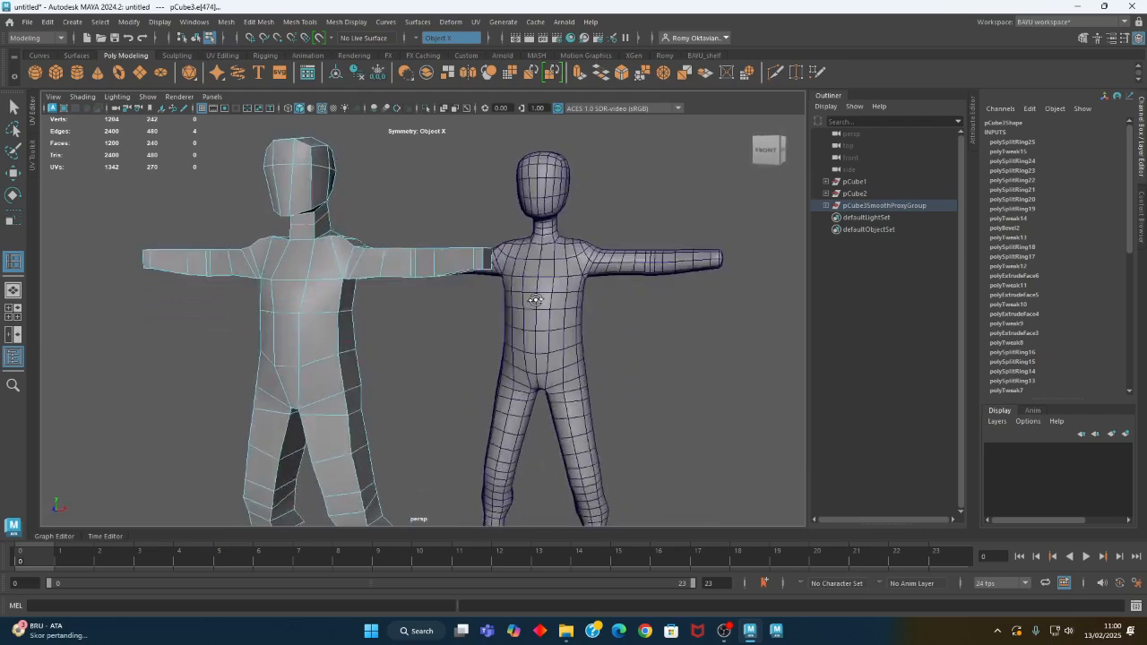
{"action": "middle_click_drag", "start_coordinate": [428, 221], "coordinate": [467, 286], "text": "alt"}
{"action": "left_click_drag", "start_coordinate": [468, 285], "coordinate": [442, 230], "text": "alt"}
Select all vertices of the head, turn symmetry off and scale the head up uniformly
{"action": "right_click_drag", "start_coordinate": [451, 164], "coordinate": [394, 163]}
{"action": "left_click_drag", "start_coordinate": [279, 158], "coordinate": [447, 269]}
{"action": "left_click_drag", "start_coordinate": [447, 274], "coordinate": [415, 280], "text": "alt"}
{"action": "right_click_drag", "start_coordinate": [425, 170], "coordinate": [397, 187], "text": "shift"}
{"action": "left_click_drag", "start_coordinate": [417, 259], "coordinate": [432, 260], "text": "alt"}
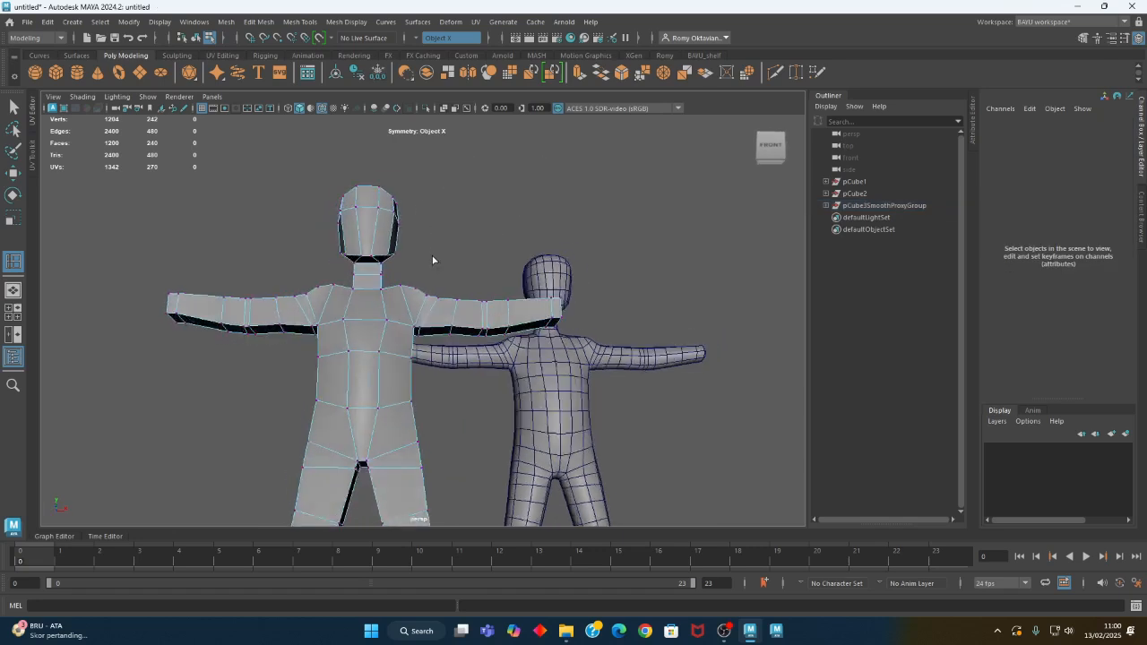
{"action": "key", "text": "w"}
{"action": "left_click_drag", "start_coordinate": [288, 165], "coordinate": [484, 293]}
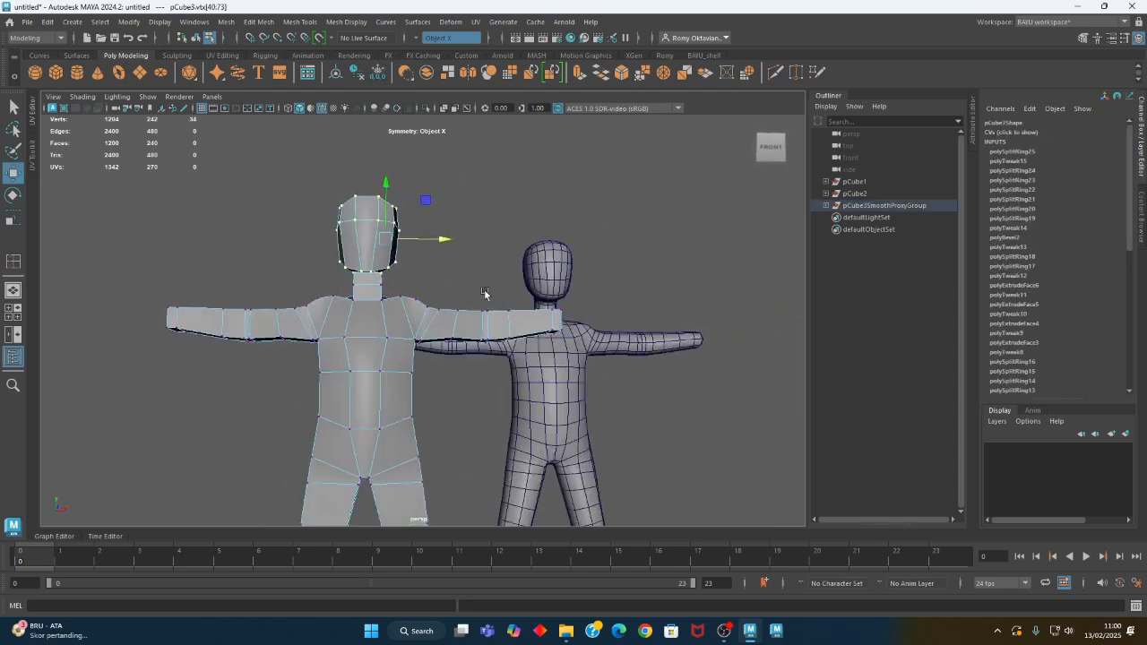
{"action": "left_click", "coordinate": [417, 41]}
{"action": "left_click", "coordinate": [435, 44]}
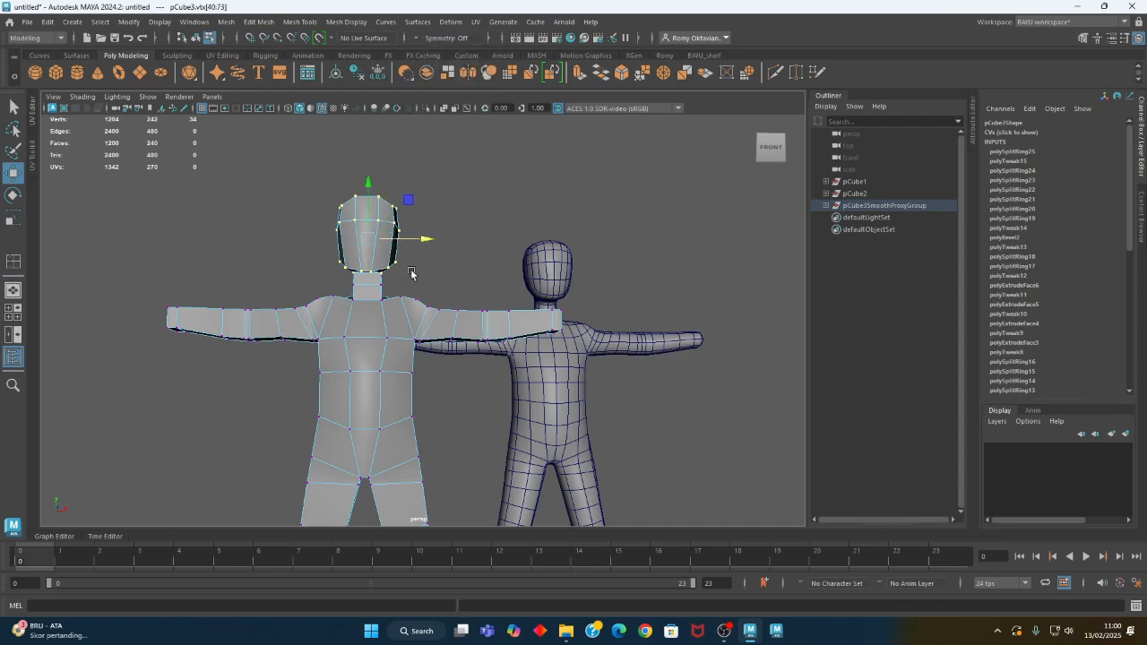
{"action": "key", "text": "r"}
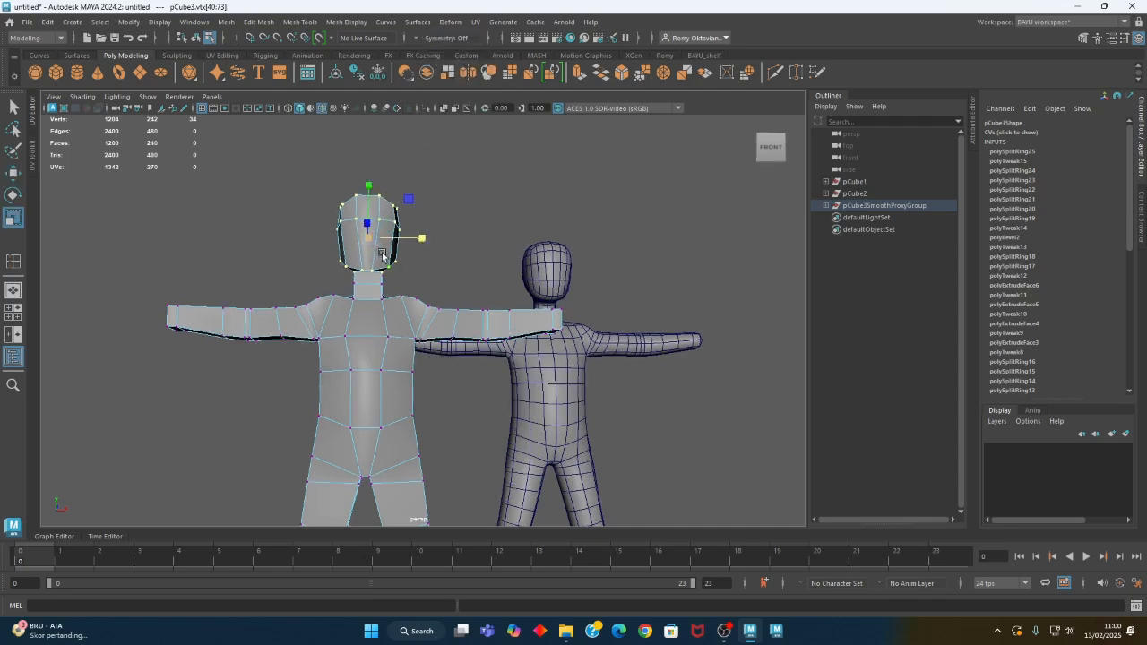
{"action": "left_click_drag", "start_coordinate": [377, 249], "coordinate": [264, 261], "text": "alt"}
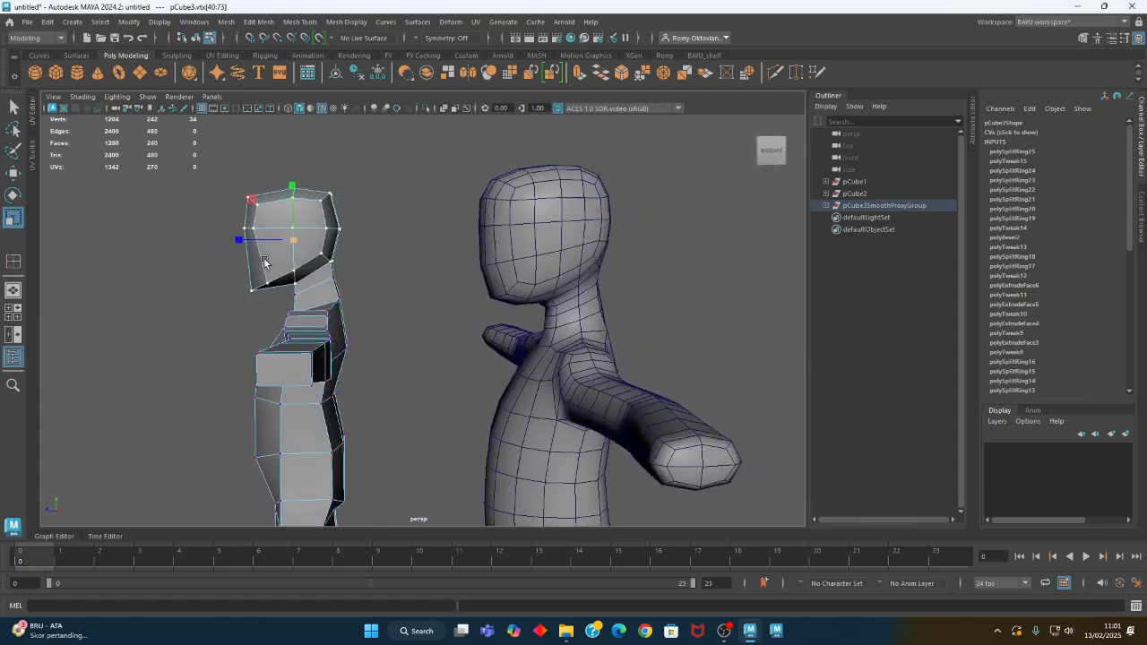
{"action": "left_click_drag", "start_coordinate": [224, 177], "coordinate": [409, 275], "text": "alt"}
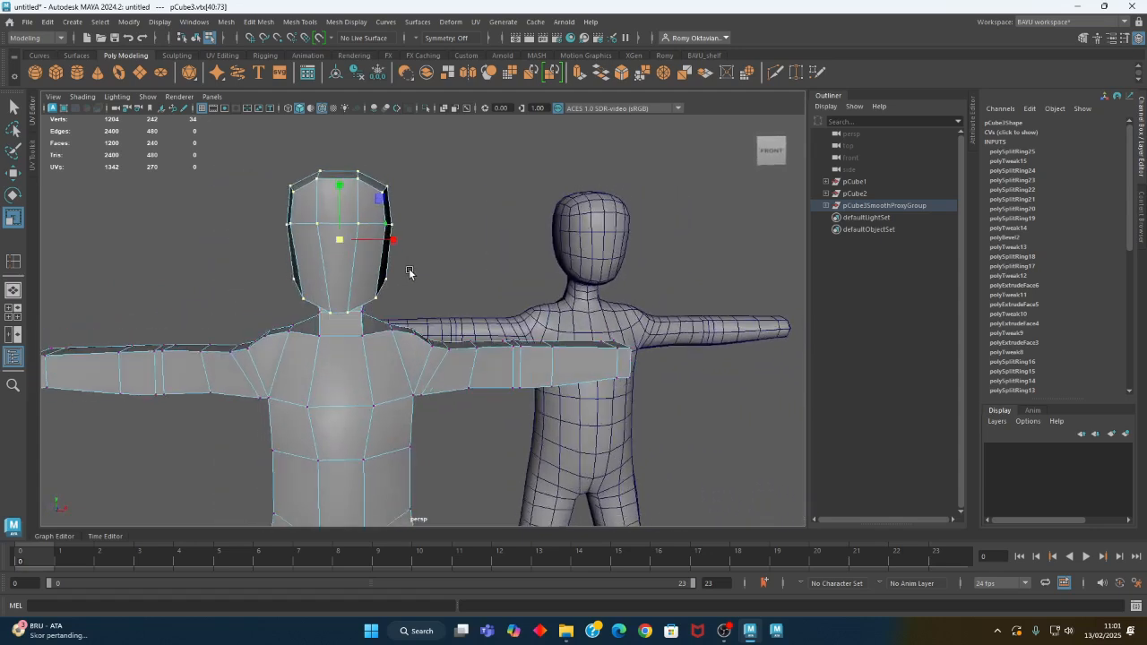
Turn on Object X symmetry and move the head's upper corner vertices along X
{"action": "key", "text": "4"}
{"action": "left_click_drag", "start_coordinate": [403, 170], "coordinate": [365, 208]}
{"action": "key", "text": "w"}
{"action": "middle_click_drag", "start_coordinate": [640, 281], "coordinate": [436, 278], "text": "alt"}
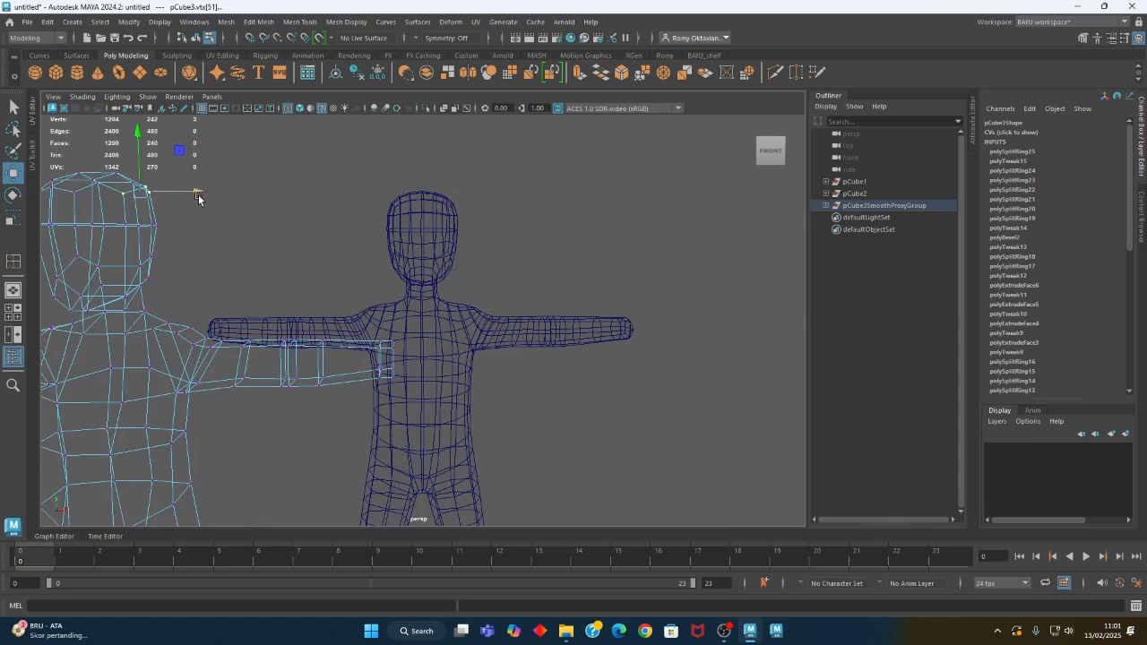
{"action": "left_click_drag", "start_coordinate": [198, 196], "coordinate": [196, 195]}
{"action": "key", "text": "ctrl+z"}
{"action": "left_click", "coordinate": [421, 37]}
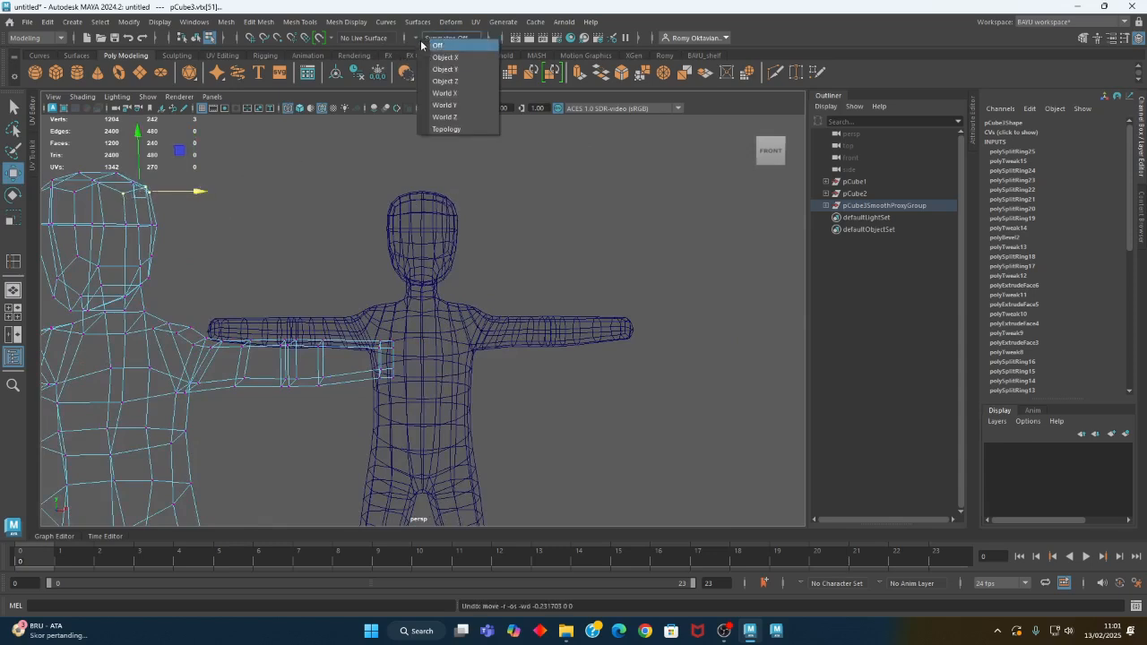
{"action": "left_click", "coordinate": [435, 57]}
{"action": "middle_click_drag", "start_coordinate": [290, 211], "coordinate": [375, 220], "text": "alt"}
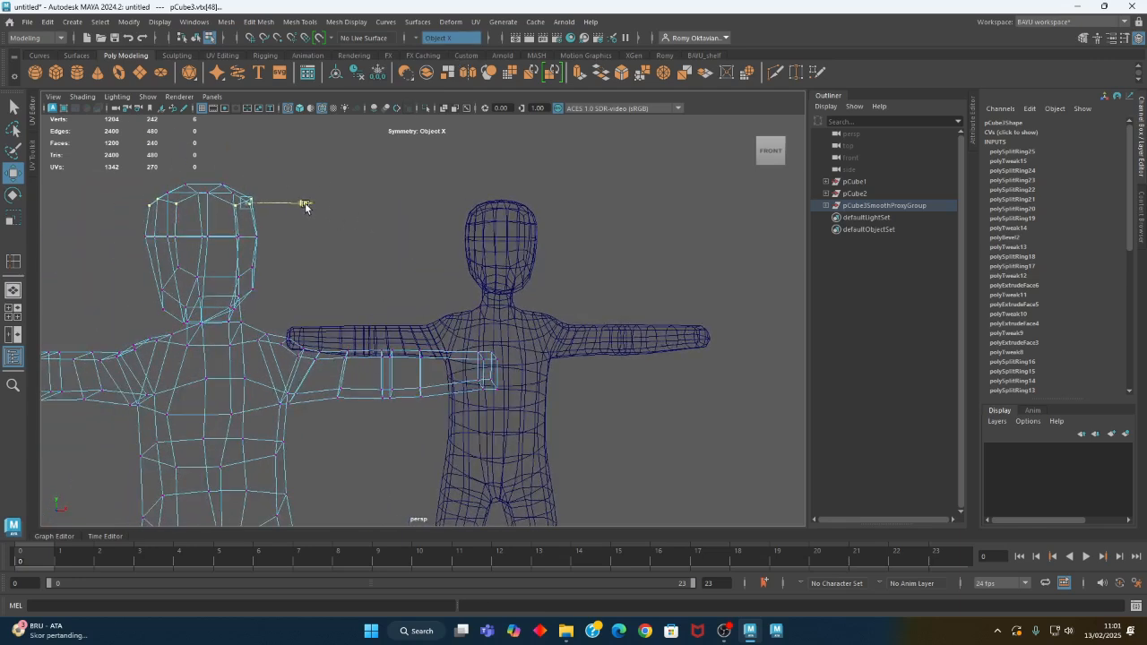
{"action": "left_click_drag", "start_coordinate": [302, 202], "coordinate": [303, 202]}
Return to object mode and examine the whole low-poly character in shaded smooth preview before switching the preview off
{"action": "right_click_drag", "start_coordinate": [468, 277], "coordinate": [388, 341], "text": "alt"}
{"action": "middle_click_drag", "start_coordinate": [388, 340], "coordinate": [388, 269], "text": "alt"}
{"action": "left_click_drag", "start_coordinate": [426, 307], "coordinate": [402, 333], "text": "alt"}
{"action": "middle_click_drag", "start_coordinate": [403, 333], "coordinate": [454, 348], "text": "alt"}
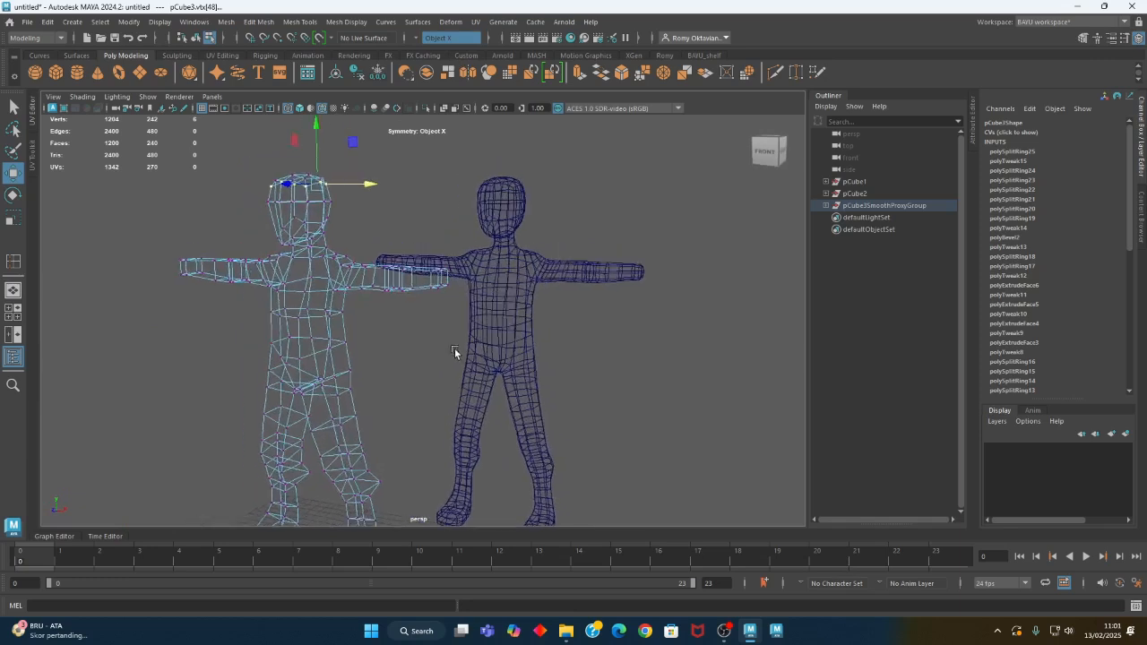
{"action": "right_click_drag", "start_coordinate": [412, 199], "coordinate": [447, 188]}
{"action": "middle_click_drag", "start_coordinate": [434, 219], "coordinate": [428, 289], "text": "alt"}
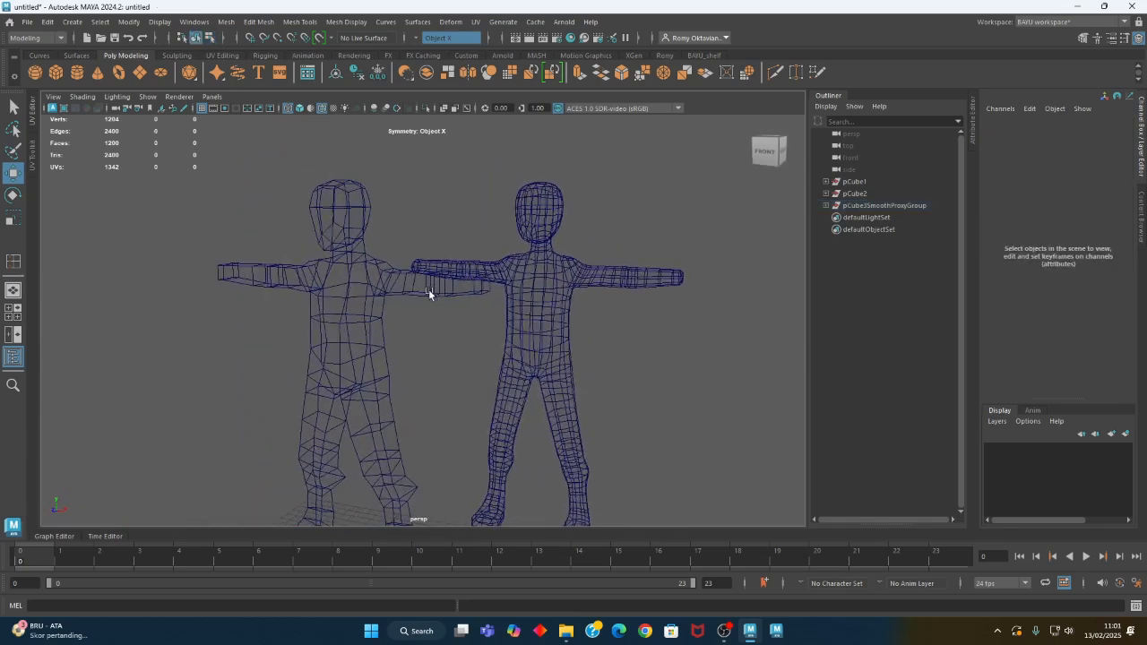
{"action": "key", "text": "5"}
{"action": "mouse_move", "coordinate": [449, 299]}
{"action": "left_mouse_down", "text": "alt"}
{"action": "mouse_move", "coordinate": [583, 402]}
{"action": "mouse_move", "coordinate": [461, 436]}
{"action": "mouse_move", "coordinate": [402, 372]}
{"action": "mouse_move", "coordinate": [512, 364]}
{"action": "left_mouse_up", "text": "alt"}
{"action": "left_click", "coordinate": [402, 371]}
{"action": "key", "text": "3"}
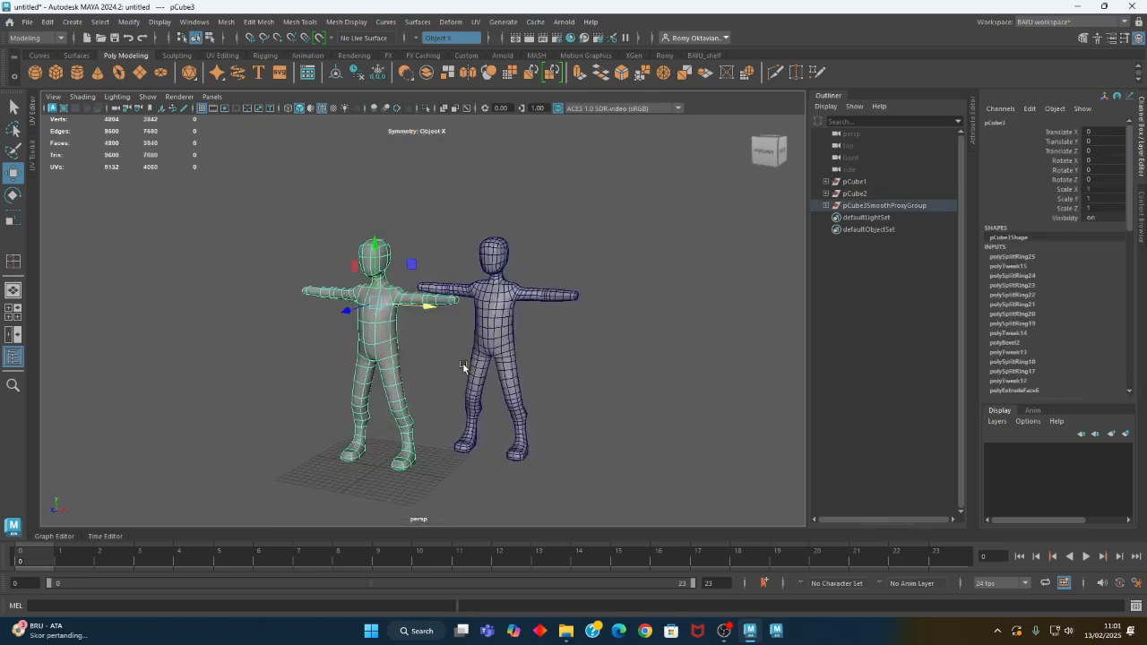
{"action": "left_click", "coordinate": [430, 363]}
{"action": "left_click_drag", "start_coordinate": [399, 365], "coordinate": [334, 355], "text": "alt"}
{"action": "key", "text": "1"}
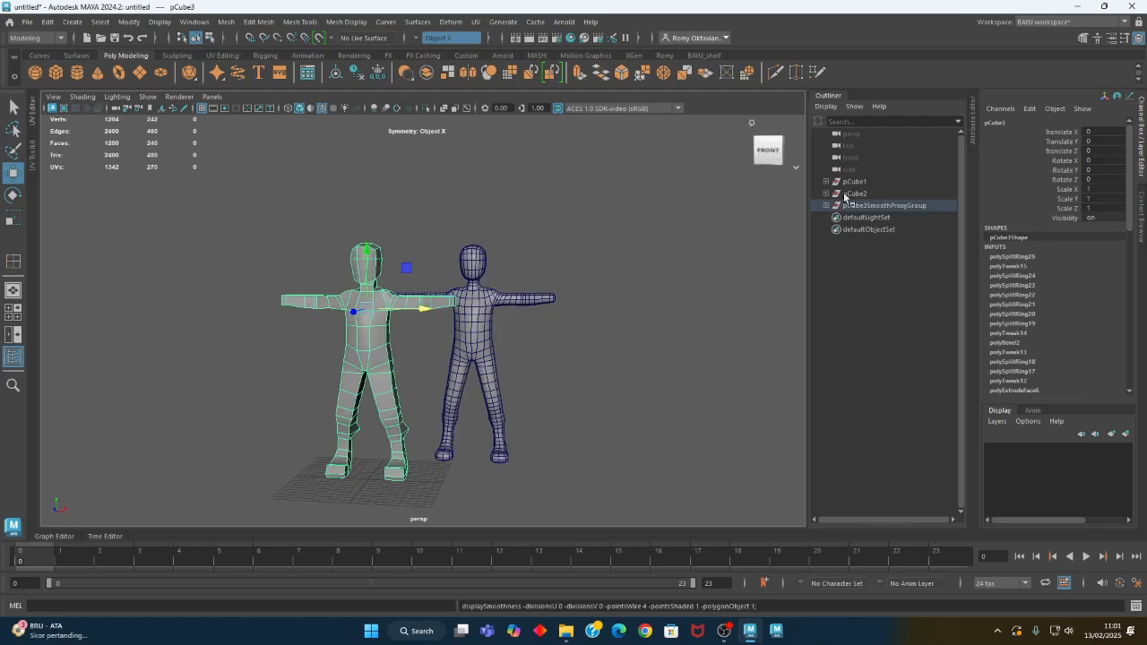
Rename the low-poly character mesh as pCube_lv01
{"action": "left_click", "coordinate": [1013, 122]}
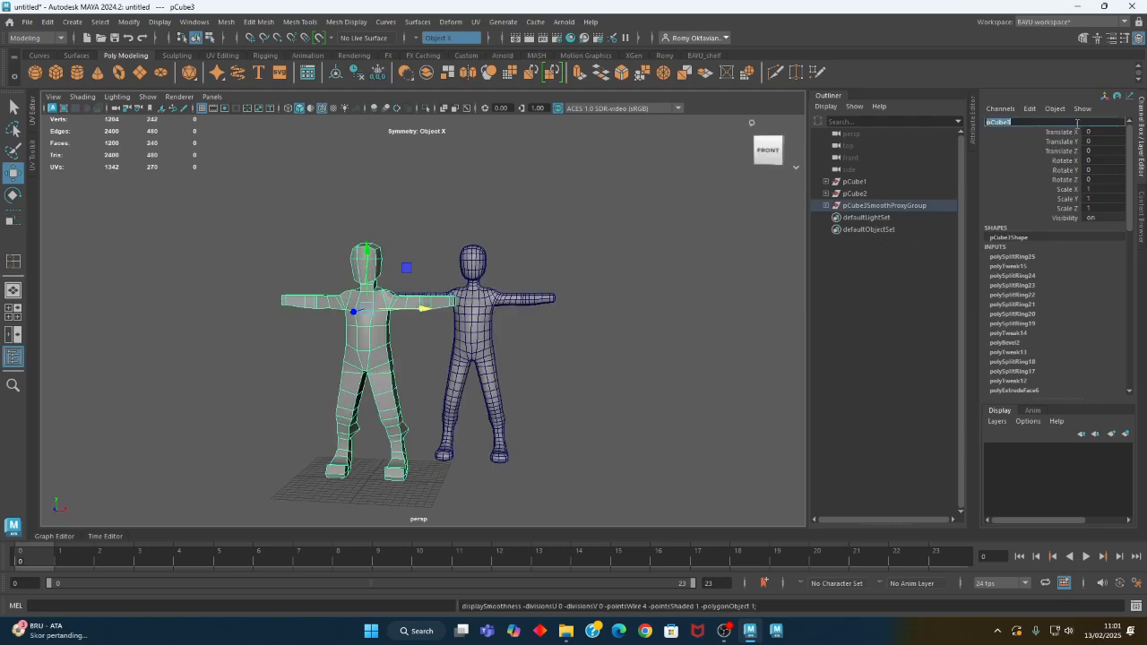
{"action": "key", "text": "Right"}
{"action": "key", "text": "BackSpace"}
{"action": "key", "text": "Return"}
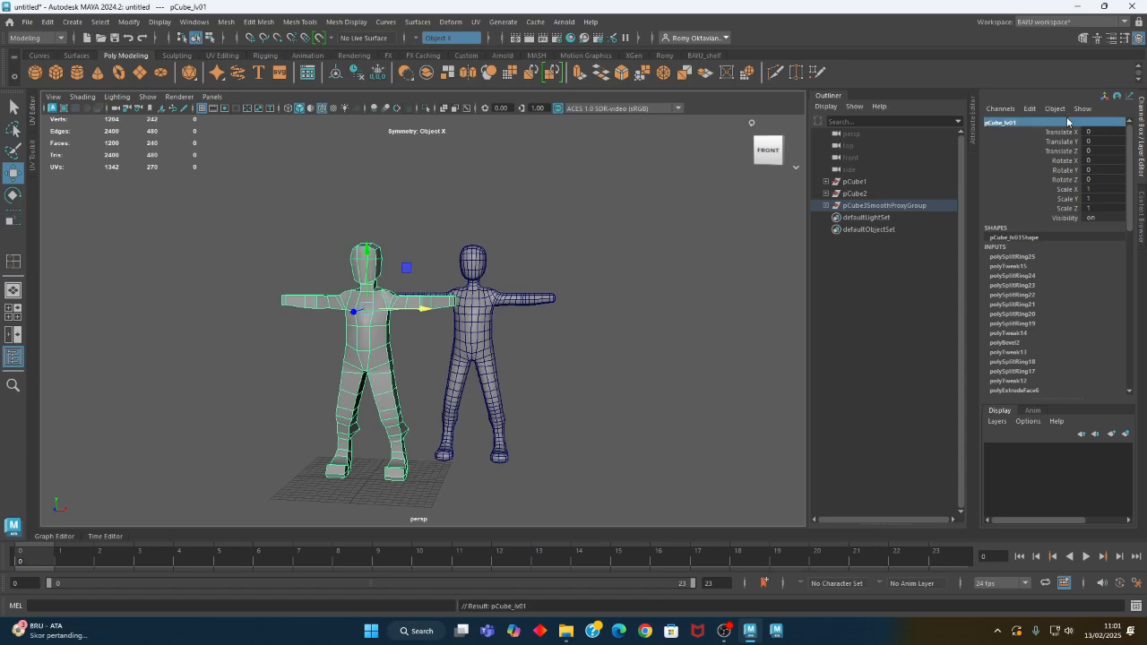
Reselect the low-poly character and rename its mesh as pCube_lv02
{"action": "left_click", "coordinate": [543, 296]}
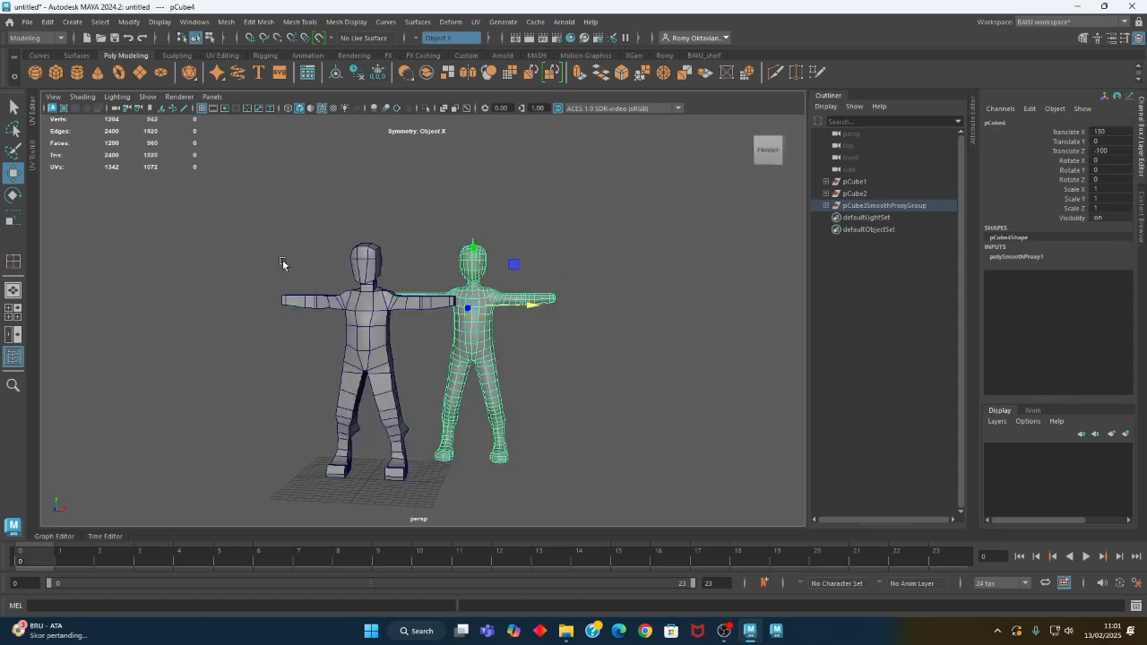
{"action": "left_click_drag", "start_coordinate": [282, 264], "coordinate": [309, 376]}
{"action": "double_click", "coordinate": [1030, 123]}
{"action": "left_click", "coordinate": [1030, 123]}
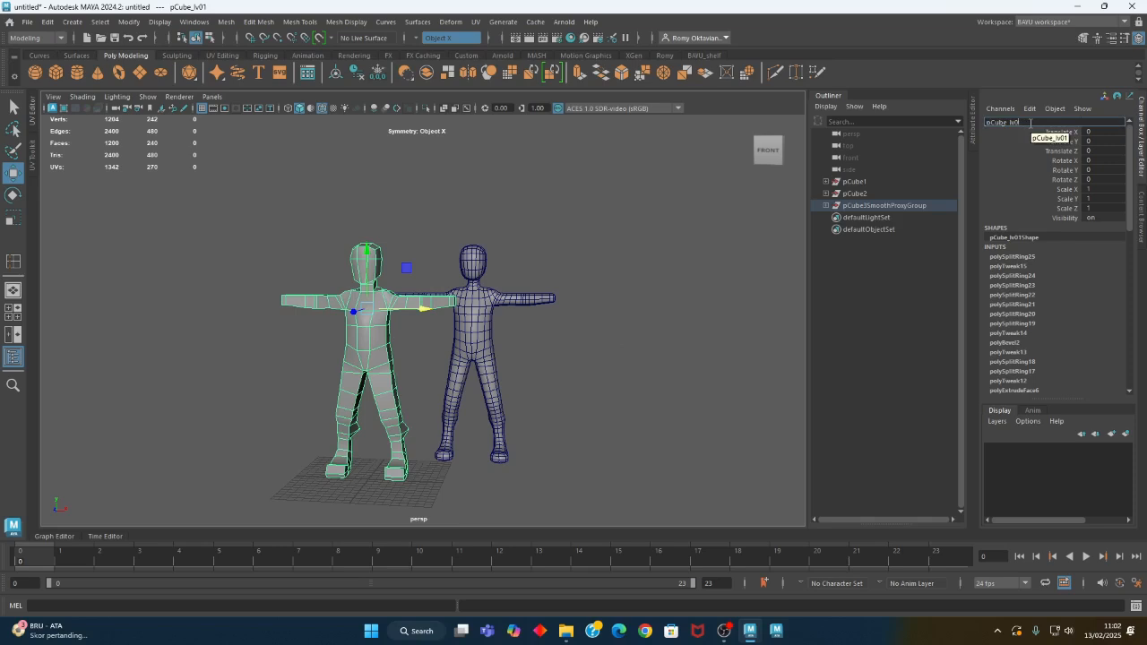
{"action": "key", "text": "Return"}
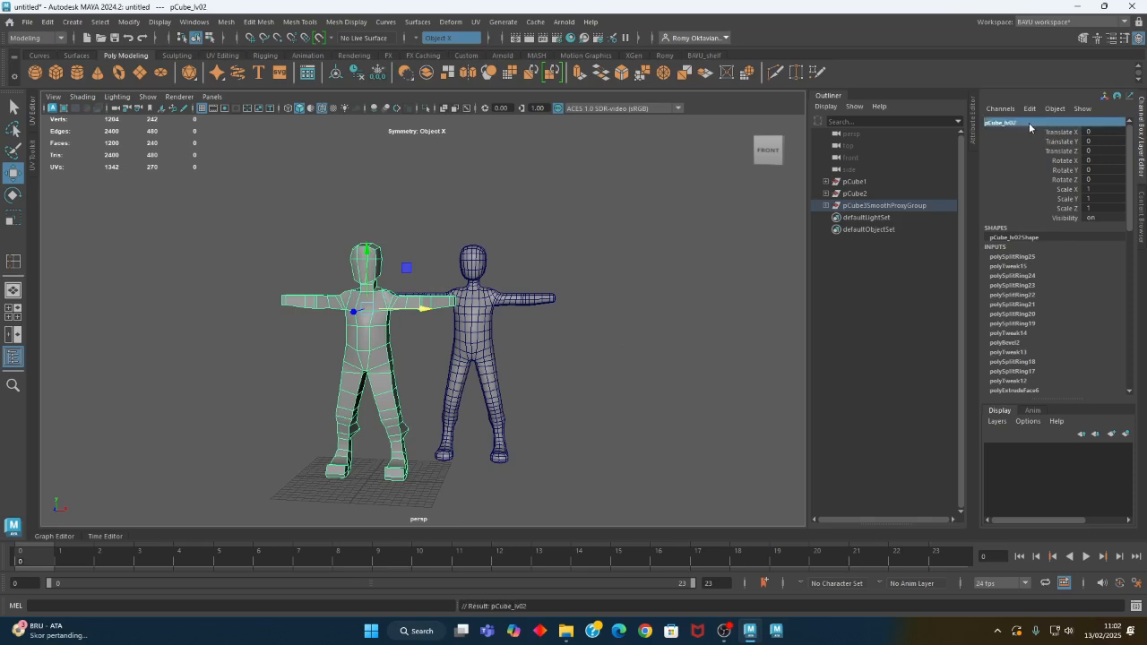
Duplicate the low-poly character and place the copy in front of it with Translate Z set to 200
{"action": "middle_click_drag", "start_coordinate": [520, 415], "coordinate": [509, 334], "text": "alt"}
{"action": "left_click_drag", "start_coordinate": [509, 335], "coordinate": [532, 332], "text": "alt"}
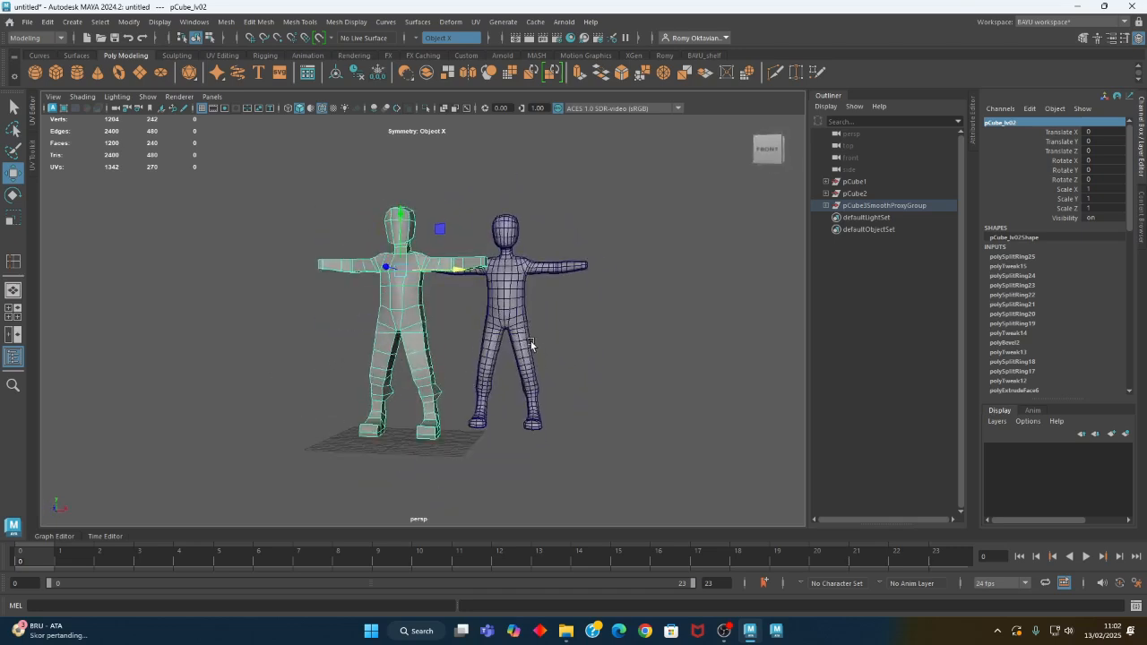
{"action": "left_click_drag", "start_coordinate": [496, 343], "coordinate": [205, 300], "text": "alt"}
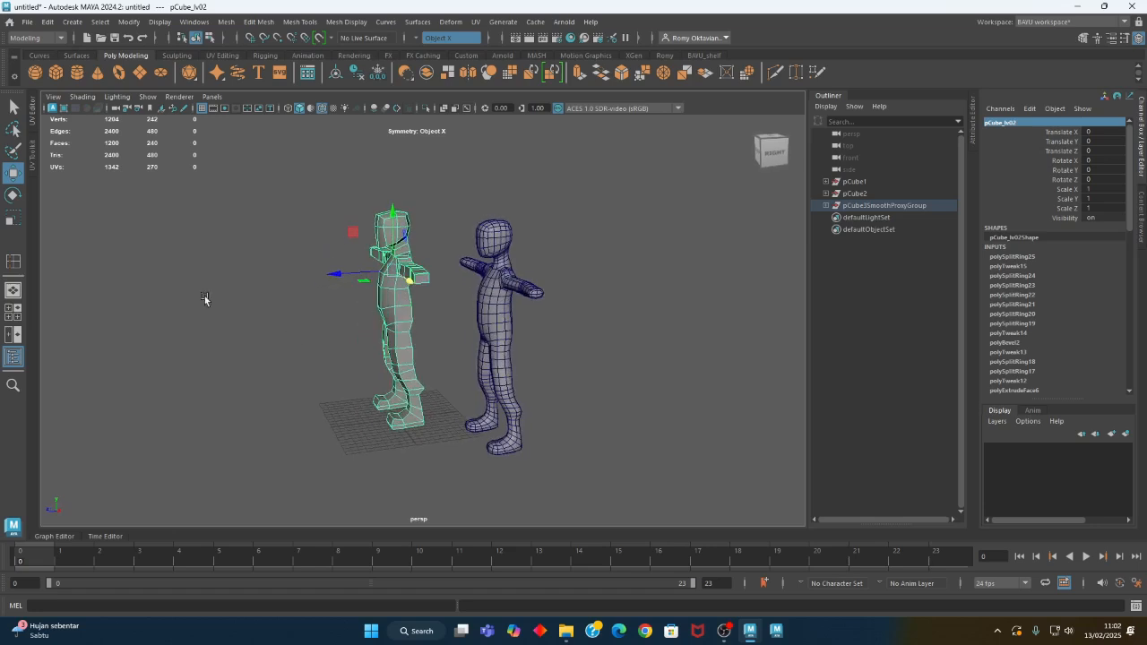
{"action": "left_click", "coordinate": [45, 27]}
{"action": "left_click", "coordinate": [80, 174]}
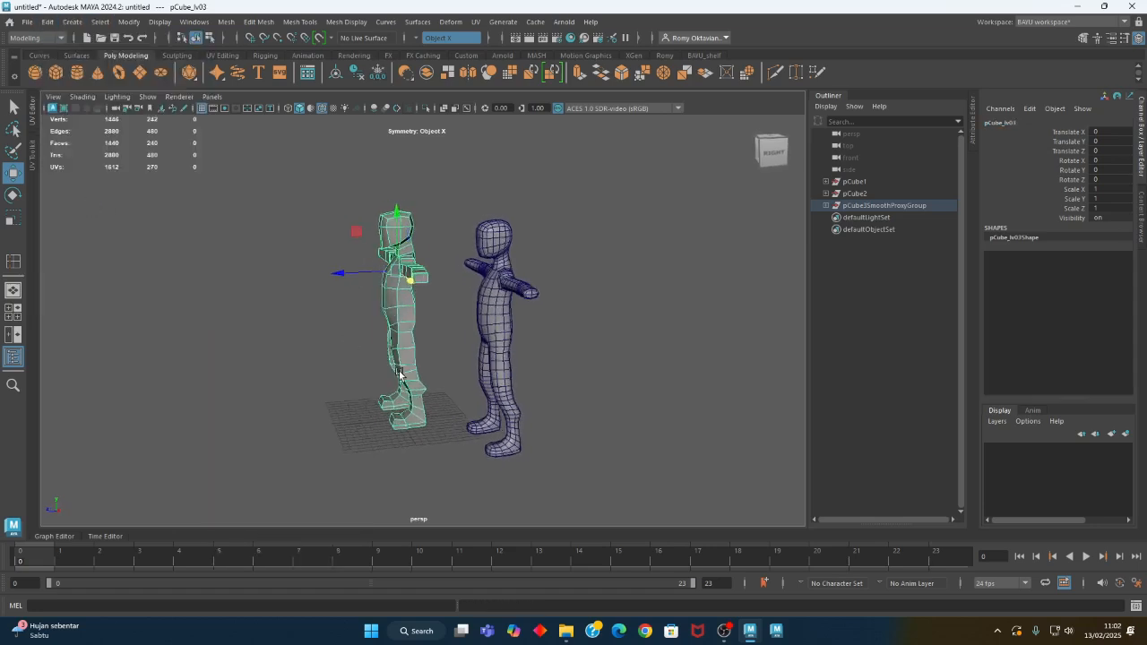
{"action": "left_click_drag", "start_coordinate": [343, 273], "coordinate": [425, 437]}
{"action": "double_click", "coordinate": [1126, 152]}
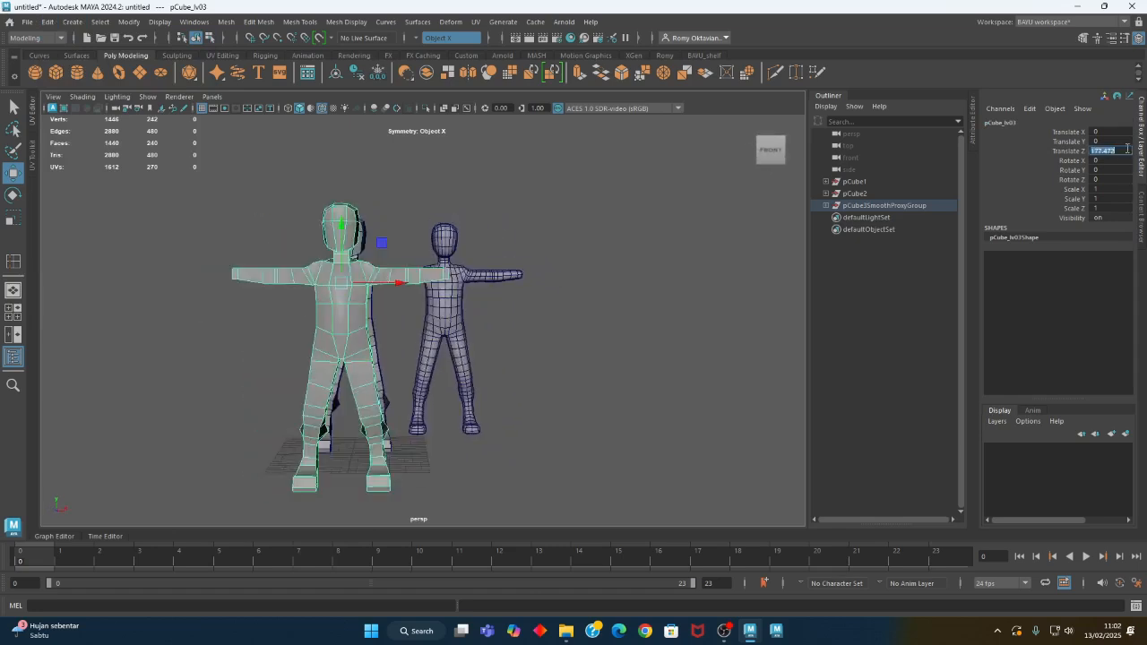
{"action": "type", "text": "200"}
{"action": "key", "text": "Return"}
Turn symmetry off, select all vertices of the front copy and scale them down uniformly
{"action": "left_click_drag", "start_coordinate": [350, 314], "coordinate": [250, 318], "text": "alt"}
{"action": "right_click_drag", "start_coordinate": [156, 172], "coordinate": [83, 170]}
{"action": "left_click_drag", "start_coordinate": [250, 314], "coordinate": [289, 349], "text": "alt"}
{"action": "left_click_drag", "start_coordinate": [195, 144], "coordinate": [367, 512]}
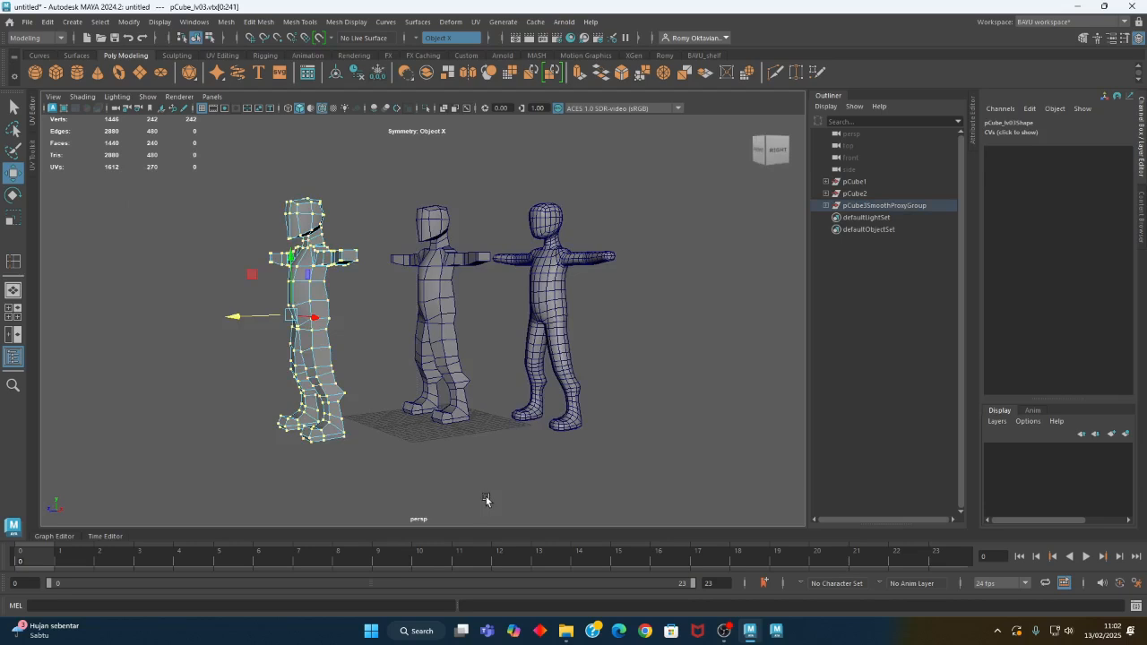
{"action": "key", "text": "r"}
{"action": "left_click_drag", "start_coordinate": [200, 273], "coordinate": [278, 362], "text": "alt"}
{"action": "left_click", "coordinate": [428, 38]}
{"action": "left_click", "coordinate": [441, 50]}
{"action": "left_click_drag", "start_coordinate": [372, 421], "coordinate": [160, 376], "text": "alt"}
{"action": "left_click_drag", "start_coordinate": [195, 130], "coordinate": [400, 516]}
{"action": "left_click_drag", "start_coordinate": [224, 322], "coordinate": [275, 457], "text": "alt"}
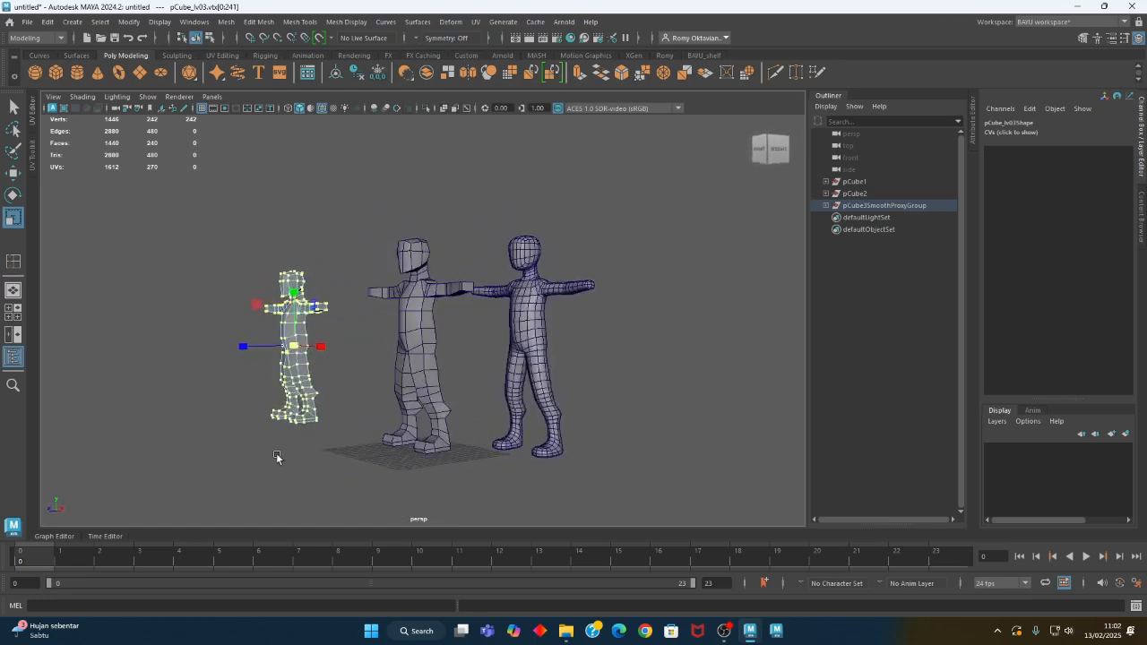
In the side view, lower all vertices of the small copy so its feet sit at ground level
{"action": "key", "text": "w"}
{"action": "key", "text": "space"}
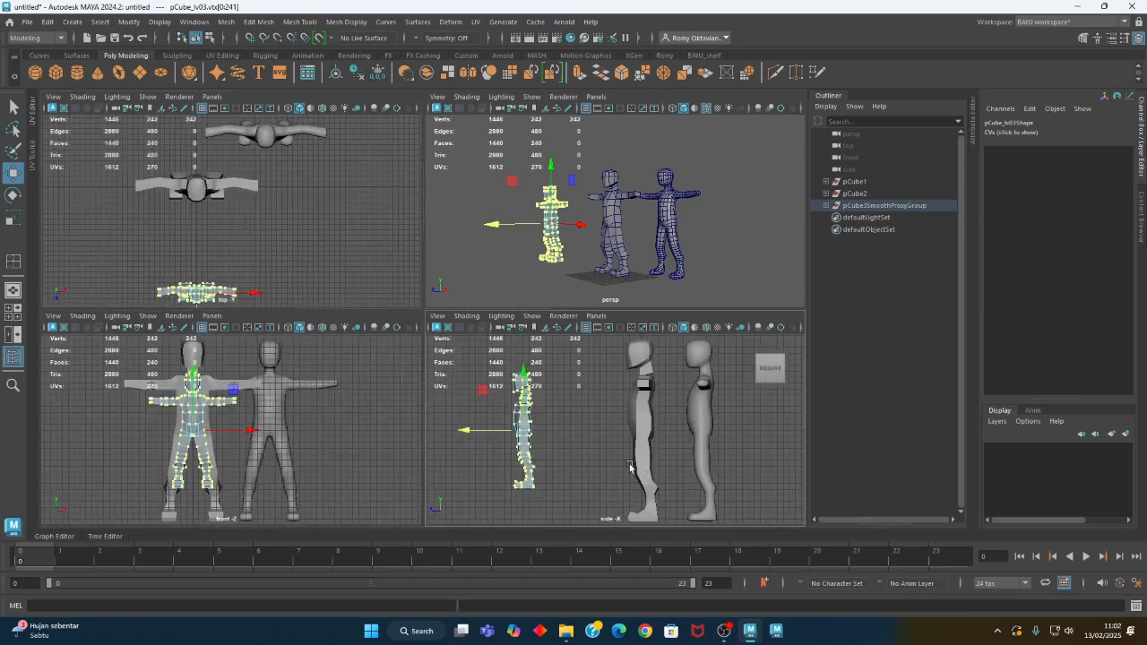
{"action": "key", "text": "space"}
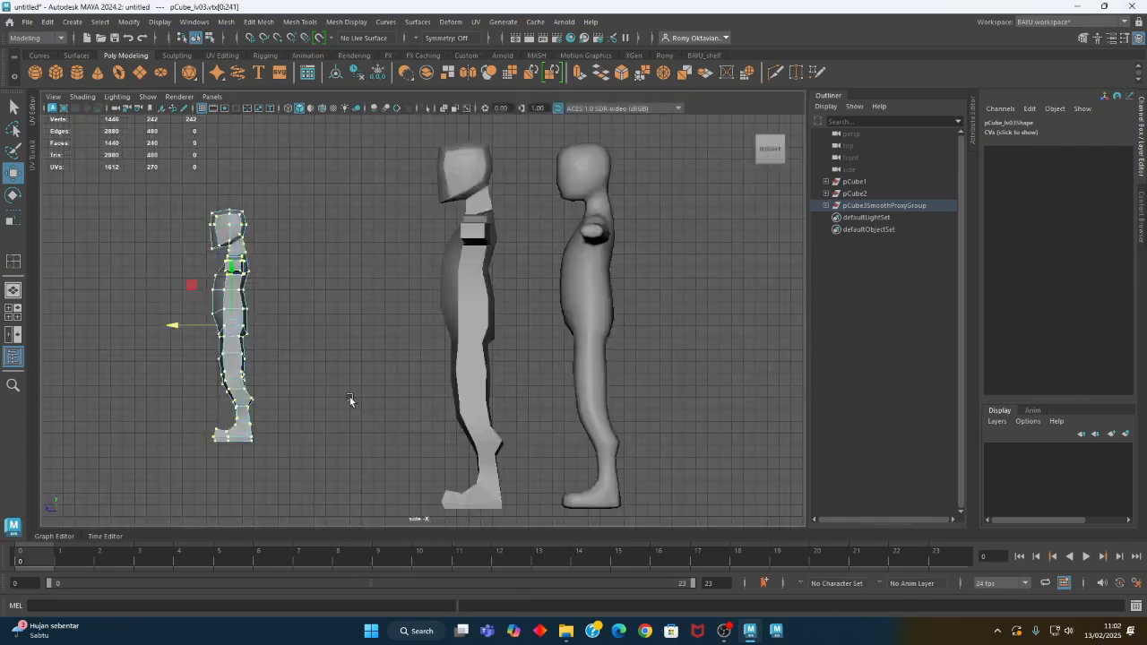
{"action": "middle_click_drag", "start_coordinate": [294, 387], "coordinate": [308, 386], "text": "alt"}
{"action": "left_click_drag", "start_coordinate": [296, 274], "coordinate": [299, 348]}
Select the small copy as an object and move its pivot straight down to its feet
{"action": "right_click_drag", "start_coordinate": [371, 230], "coordinate": [420, 209]}
{"action": "left_click", "coordinate": [353, 337]}
{"action": "left_click", "coordinate": [305, 385]}
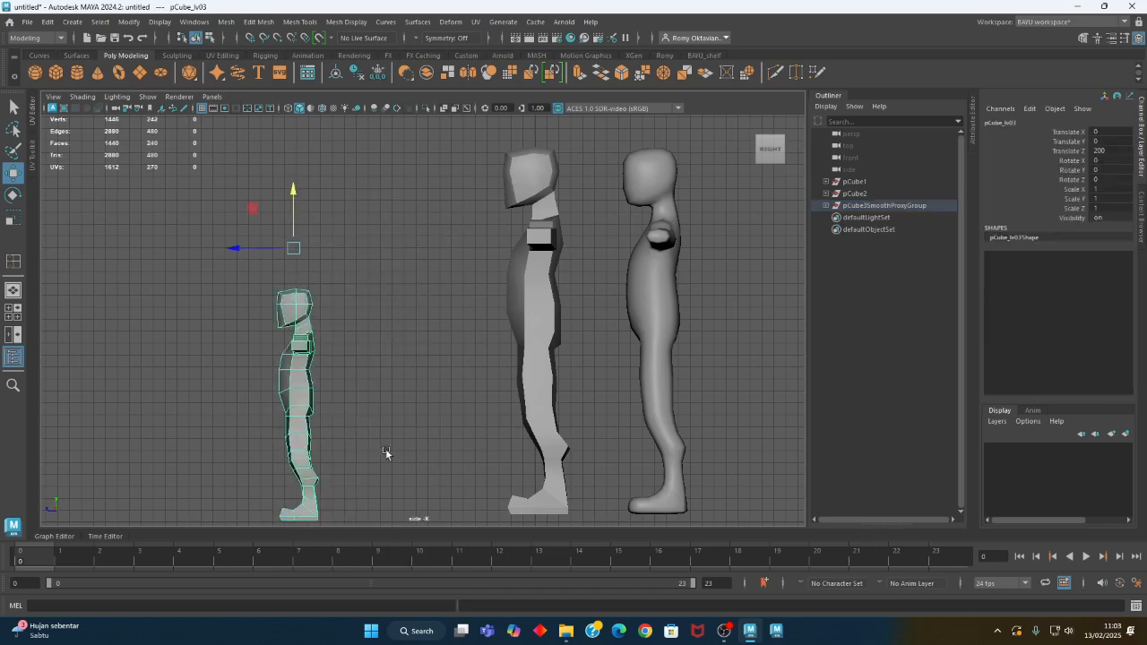
{"action": "middle_click_drag", "start_coordinate": [385, 451], "coordinate": [357, 348], "text": "alt"}
{"action": "key", "text": "d"}
{"action": "left_click_drag", "start_coordinate": [313, 141], "coordinate": [367, 411]}
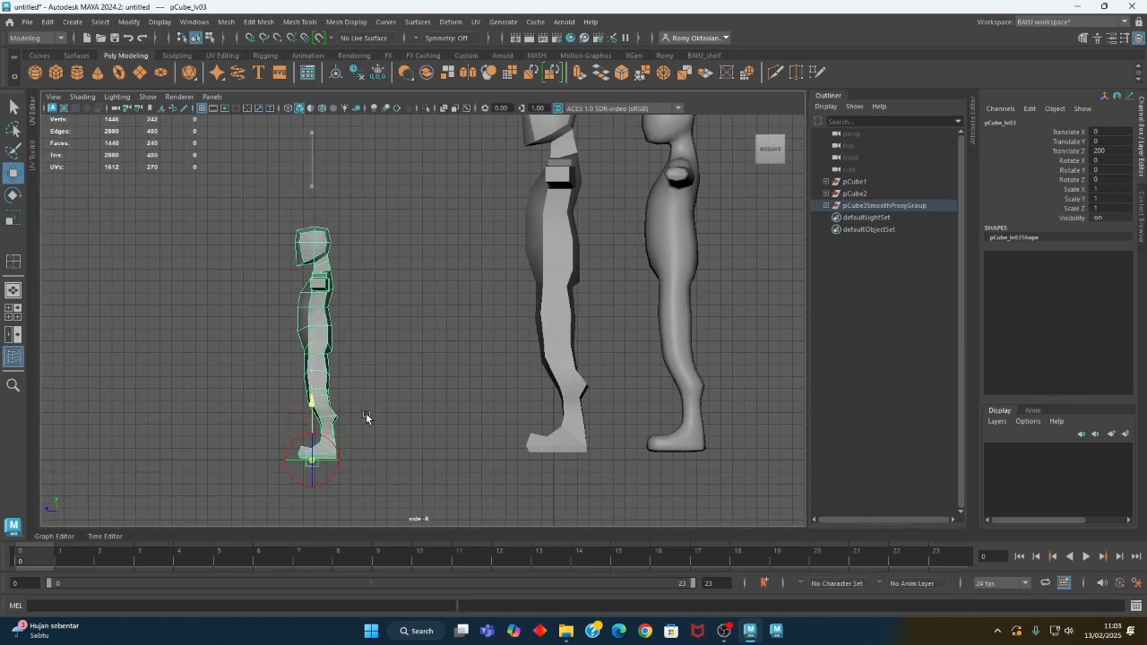
{"action": "key", "text": "d"}
{"action": "key", "text": "d"}
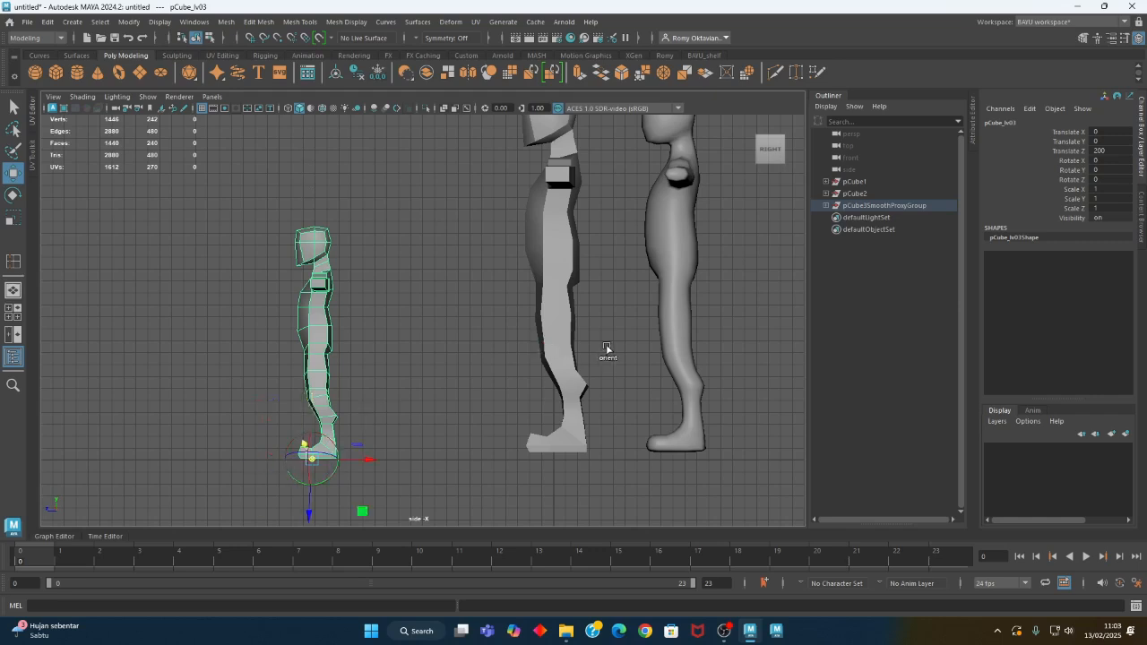
{"action": "key", "text": "ctrl+z"}
{"action": "mouse_move", "coordinate": [402, 238]}
{"action": "right_mouse_down", "text": "ctrl+shift"}
{"action": "mouse_move", "coordinate": [417, 232]}
{"action": "mouse_move", "coordinate": [400, 238]}
{"action": "right_mouse_up", "text": "ctrl+shift"}
{"action": "key", "text": "d"}
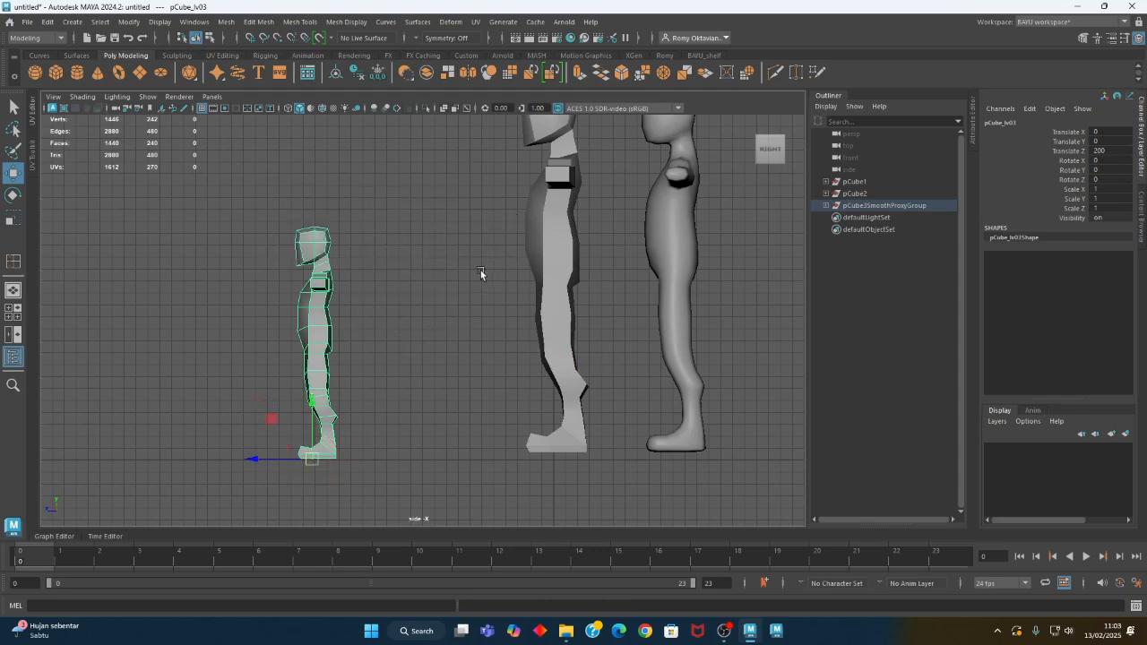
Select the full-size low-poly character and move its pivot straight down to its feet
{"action": "left_click_drag", "start_coordinate": [503, 270], "coordinate": [613, 300]}
{"action": "middle_click_drag", "start_coordinate": [405, 315], "coordinate": [286, 354], "text": "alt"}
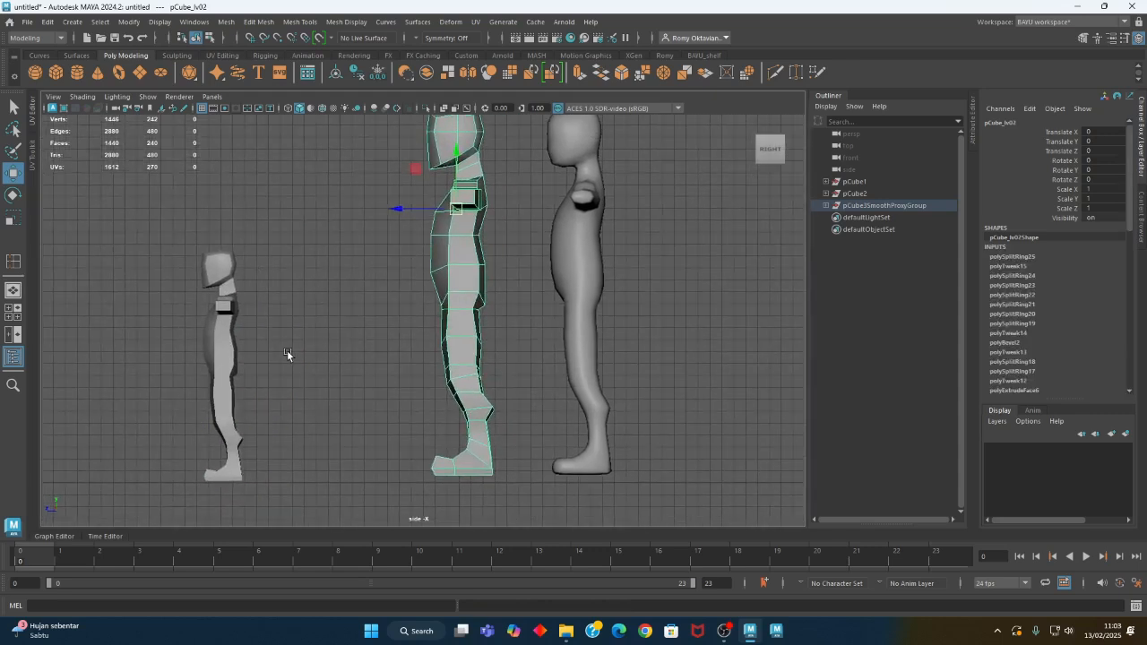
{"action": "left_click_drag", "start_coordinate": [456, 153], "coordinate": [498, 419]}
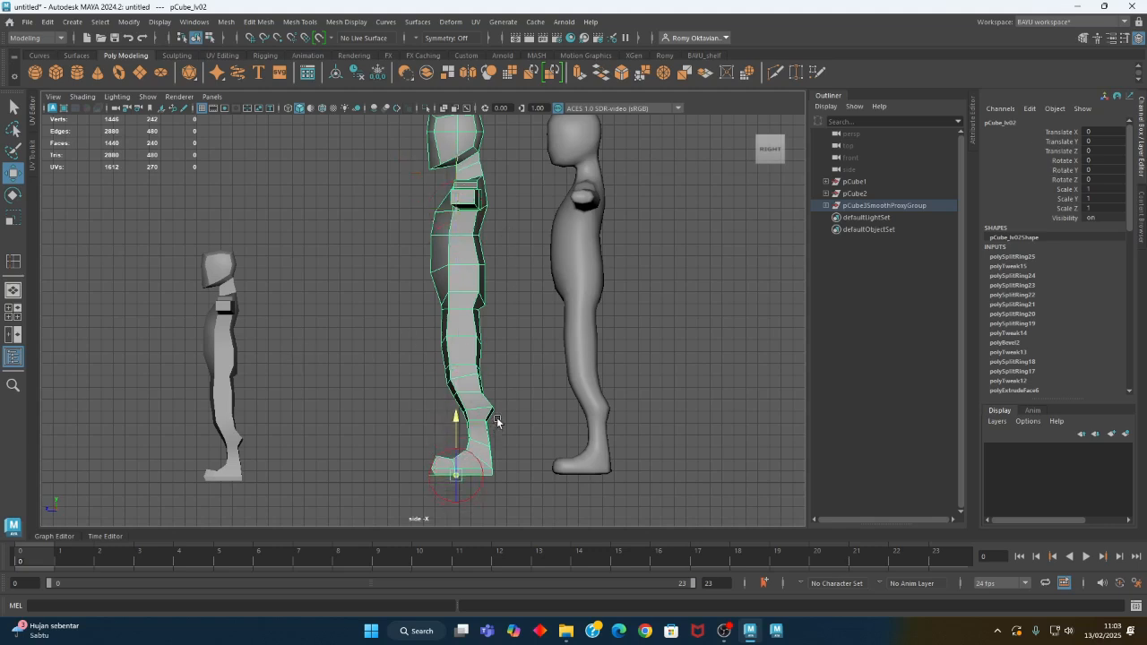
Lower the full-size low-poly character along Y to about -5.508, level with the small copy's feet
{"action": "mouse_move", "coordinate": [323, 255]}
{"action": "right_mouse_down"}
{"action": "mouse_move", "coordinate": [336, 246]}
{"action": "mouse_move", "coordinate": [323, 245]}
{"action": "right_mouse_up"}
{"action": "left_click_drag", "start_coordinate": [398, 328], "coordinate": [635, 360]}
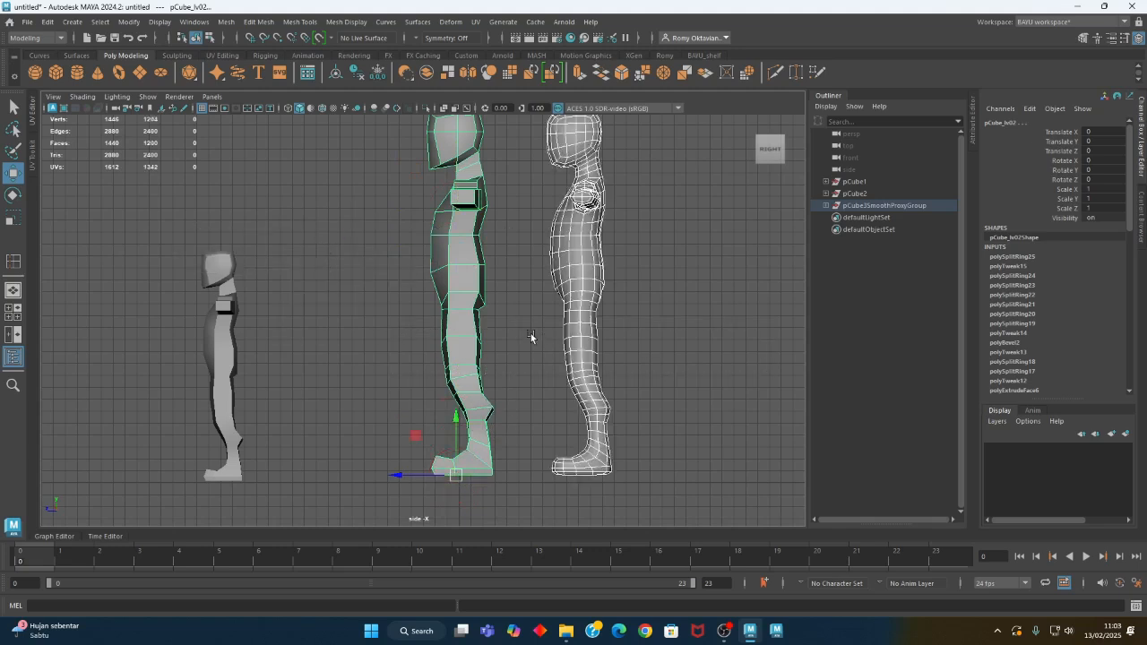
{"action": "left_click_drag", "start_coordinate": [530, 333], "coordinate": [652, 366]}
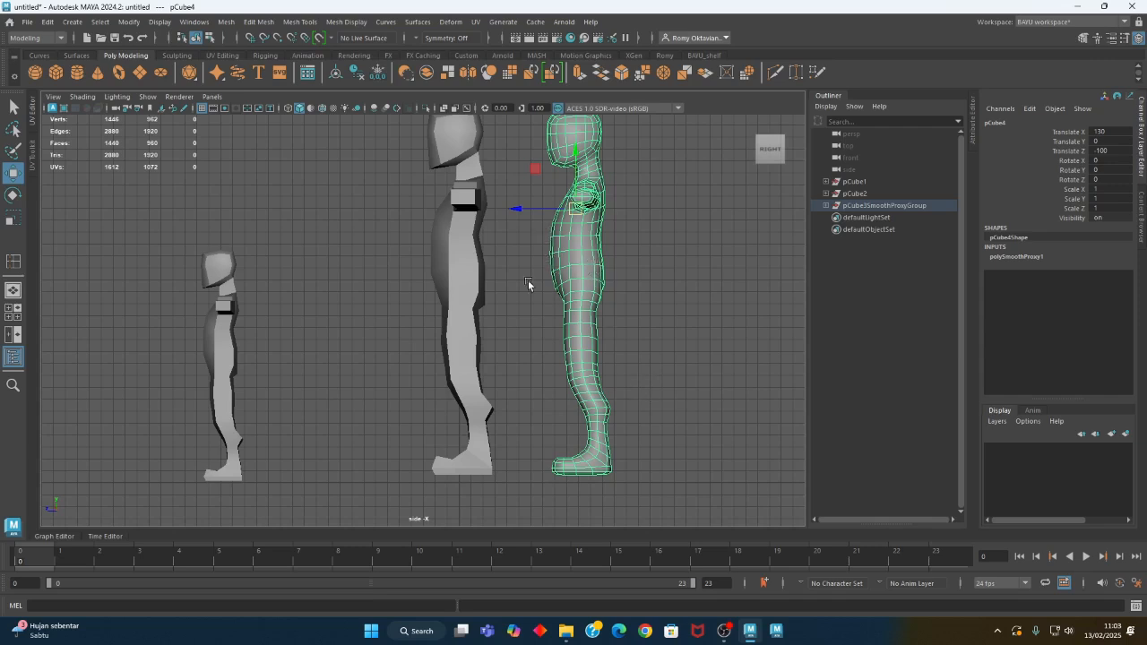
{"action": "left_click", "coordinate": [454, 267]}
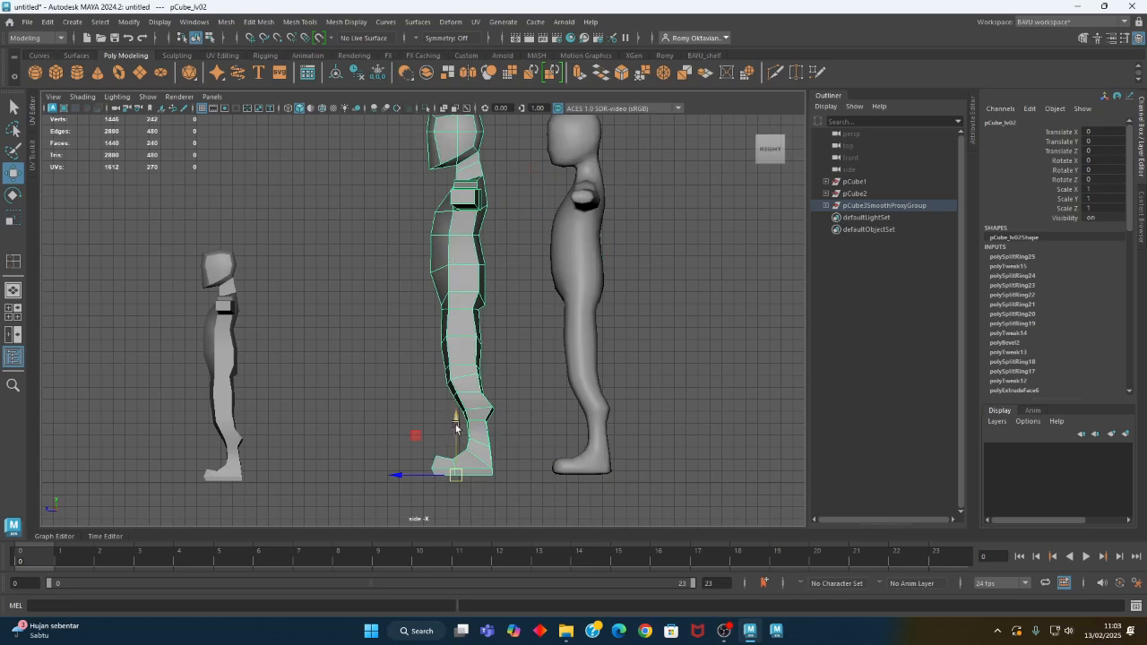
{"action": "left_click_drag", "start_coordinate": [455, 423], "coordinate": [454, 431]}
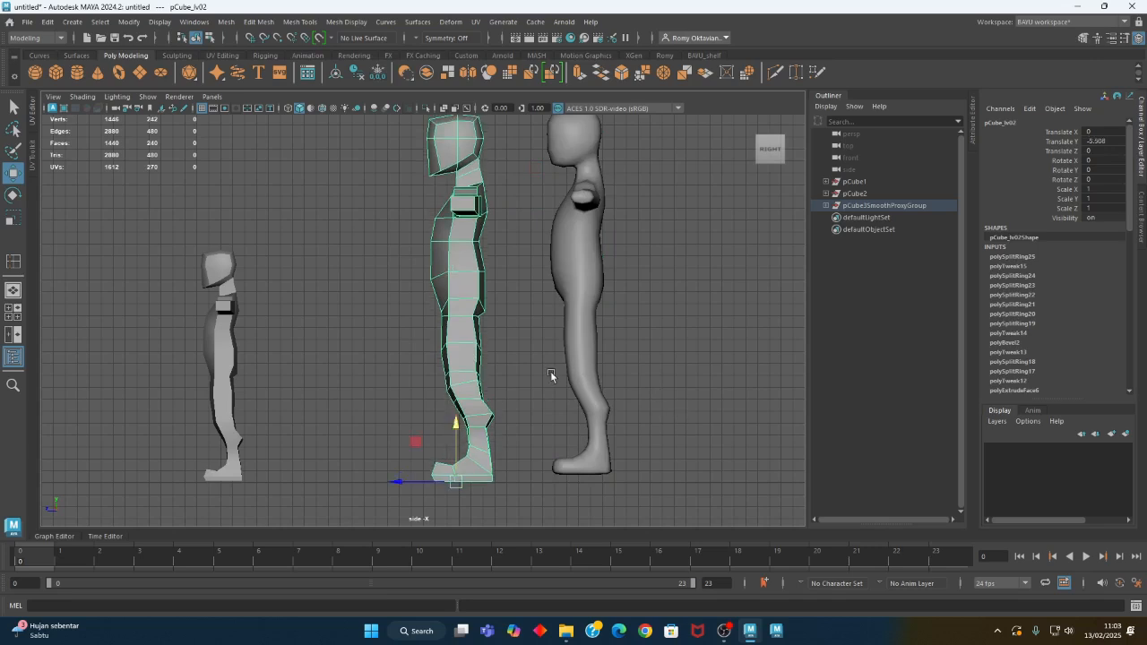
Delete the smoothed copy and create a new smooth proxy from the full-size low-poly character
{"action": "left_click_drag", "start_coordinate": [550, 374], "coordinate": [690, 398]}
{"action": "key", "text": "Delete"}
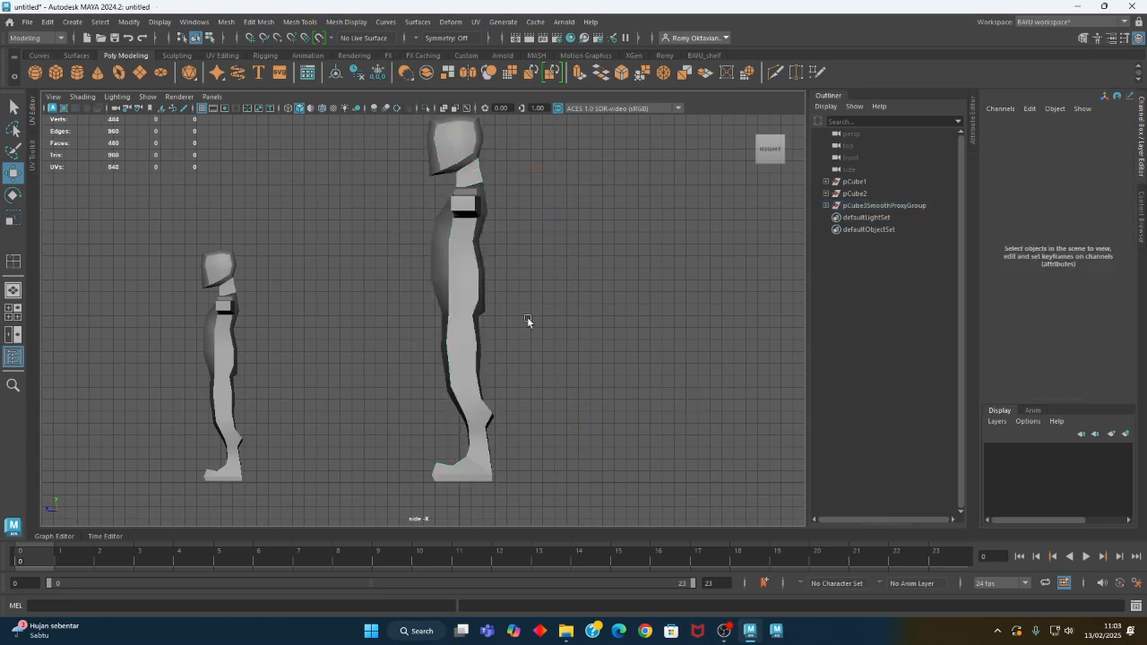
{"action": "left_click", "coordinate": [477, 333]}
{"action": "key", "text": "space"}
{"action": "key", "text": "space"}
{"action": "left_click_drag", "start_coordinate": [538, 345], "coordinate": [398, 398], "text": "alt"}
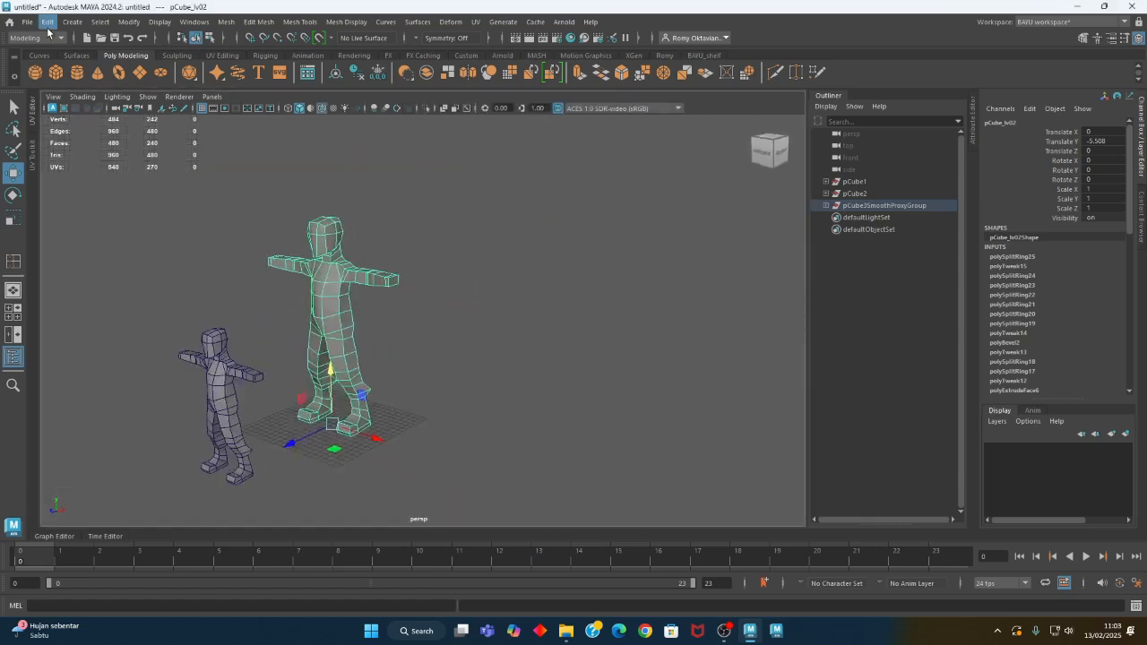
{"action": "left_click", "coordinate": [225, 22]}
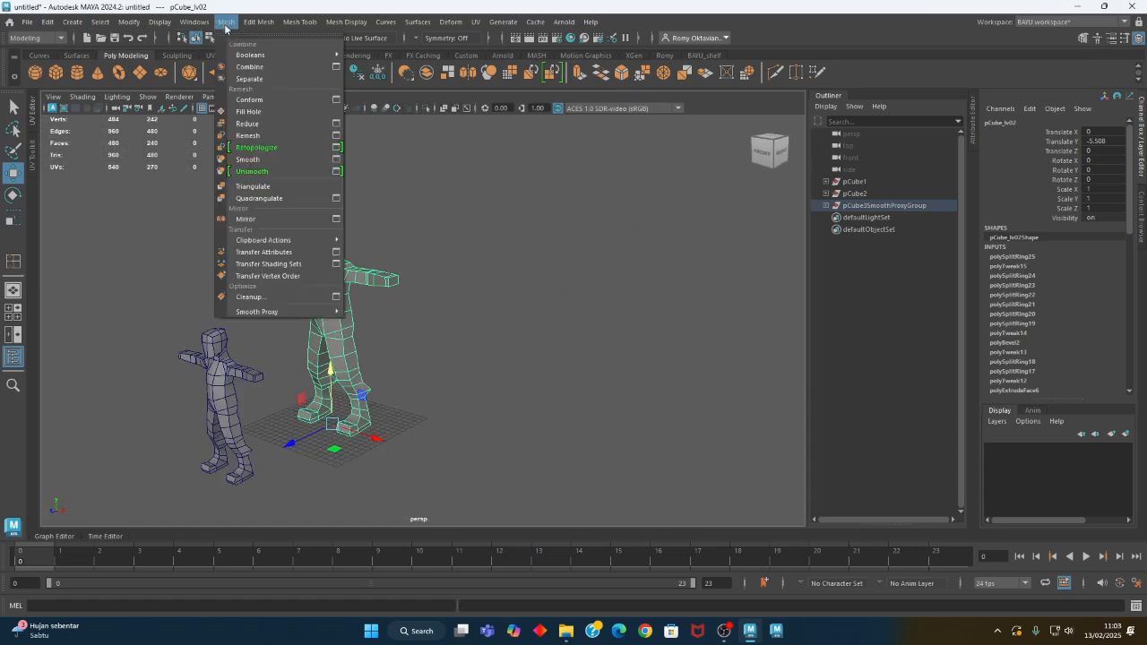
{"action": "mouse_move", "coordinate": [309, 314]}
{"action": "left_click", "coordinate": [382, 313]}
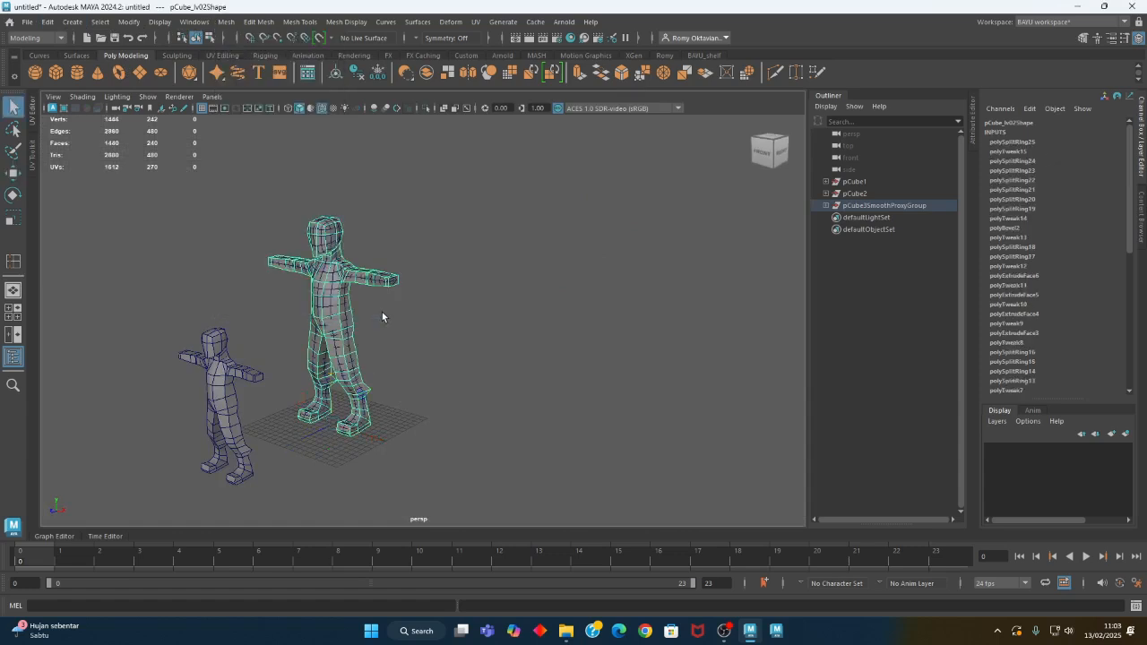
Move the full-size smoothed proxy beside its low-poly original with Translate X 150 and Translate Z -100
{"action": "left_click", "coordinate": [333, 294]}
{"action": "left_click_drag", "start_coordinate": [333, 293], "coordinate": [459, 406], "text": "alt"}
{"action": "key", "text": "w"}
{"action": "left_click_drag", "start_coordinate": [374, 439], "coordinate": [475, 453]}
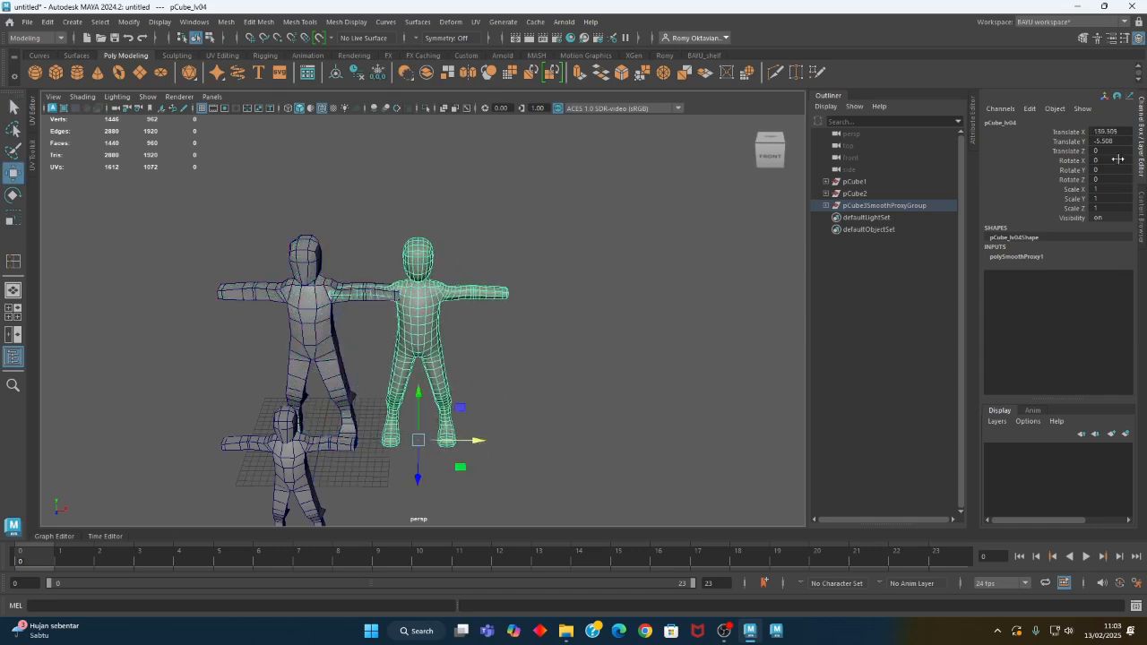
{"action": "left_click", "coordinate": [1103, 135]}
{"action": "type", "text": "150"}
{"action": "key", "text": "Return"}
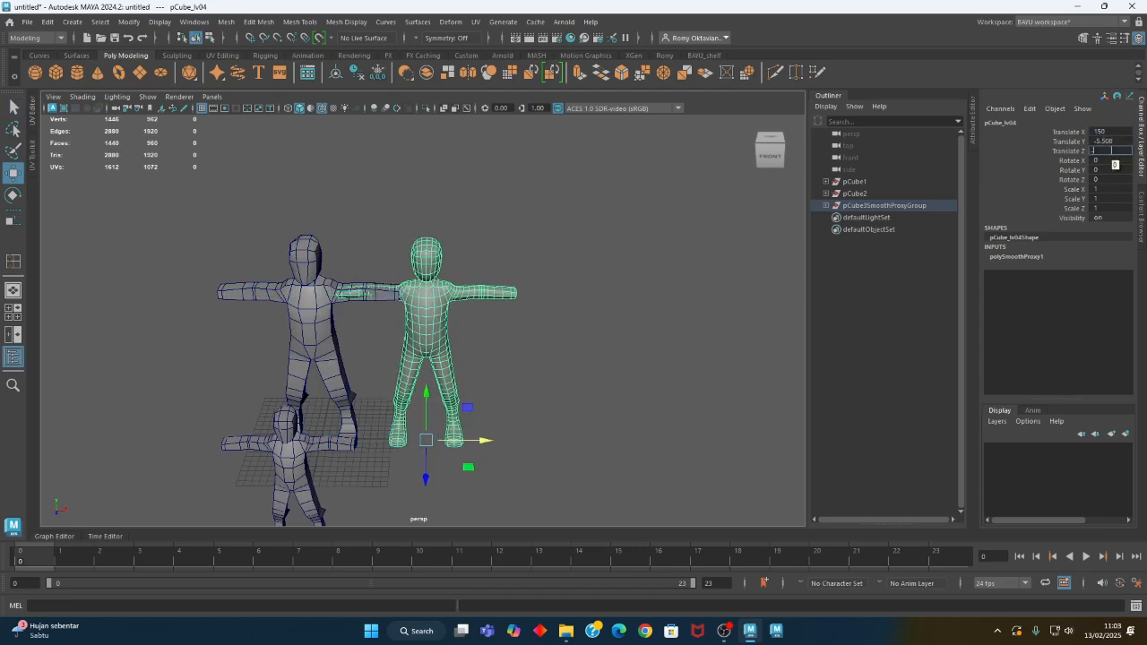
{"action": "type", "text": "-100"}
{"action": "key", "text": "Return"}
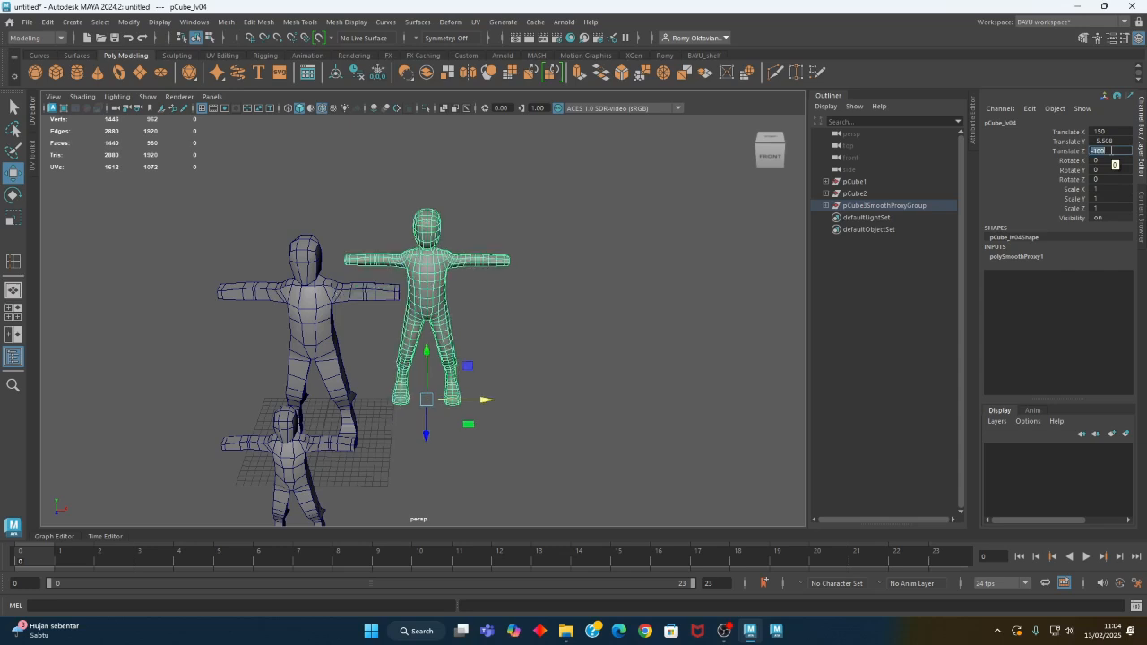
Select edges around the small low-poly copy's belly and scale them to round out the torso
{"action": "left_click_drag", "start_coordinate": [456, 384], "coordinate": [366, 412], "text": "alt"}
{"action": "left_click", "coordinate": [255, 364]}
{"action": "middle_click_drag", "start_coordinate": [289, 364], "coordinate": [318, 324], "text": "alt"}
{"action": "scroll", "coordinate": [335, 329], "scroll_direction": "up", "scroll_amount": 3}
{"action": "left_click_drag", "start_coordinate": [288, 337], "coordinate": [253, 338], "text": "alt"}
{"action": "right_click_drag", "start_coordinate": [231, 278], "coordinate": [230, 242]}
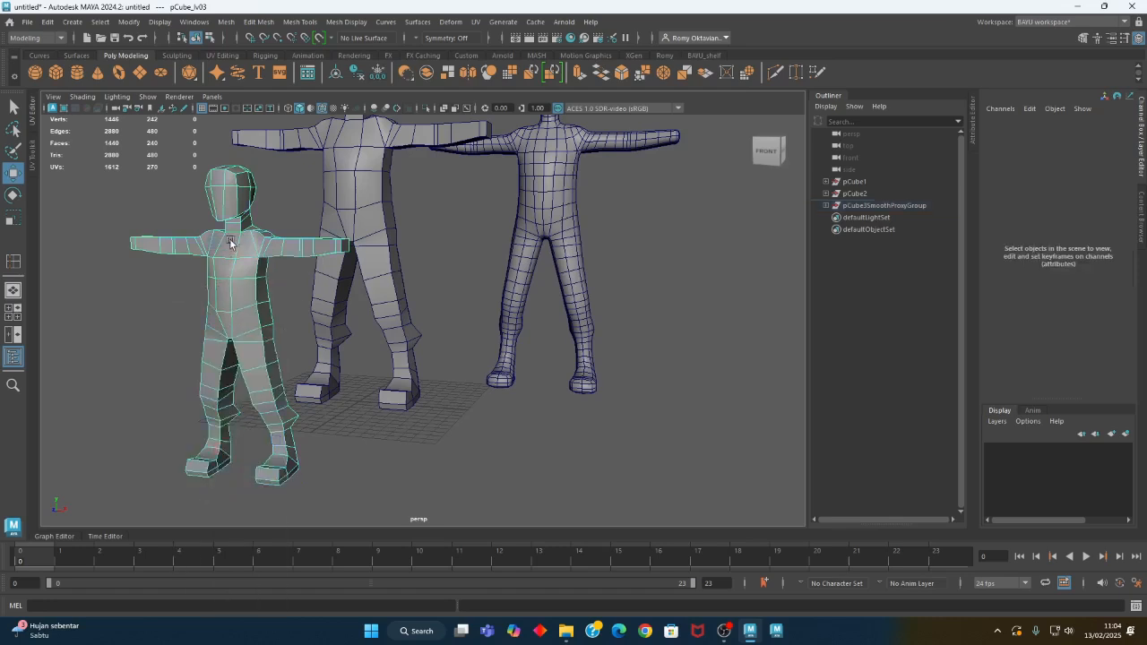
{"action": "left_click", "coordinate": [250, 311]}
{"action": "double_click", "coordinate": [248, 283], "text": "shift"}
{"action": "left_click_drag", "start_coordinate": [259, 337], "coordinate": [263, 379], "text": "alt"}
{"action": "key", "text": "r"}
{"action": "left_click_drag", "start_coordinate": [257, 340], "coordinate": [278, 376], "text": "alt"}
Select the edges around the small copy's hips and upper legs and scale them
{"action": "left_click", "coordinate": [344, 414]}
{"action": "left_click", "coordinate": [260, 347]}
{"action": "scroll", "coordinate": [281, 381], "scroll_direction": "up", "scroll_amount": 5}
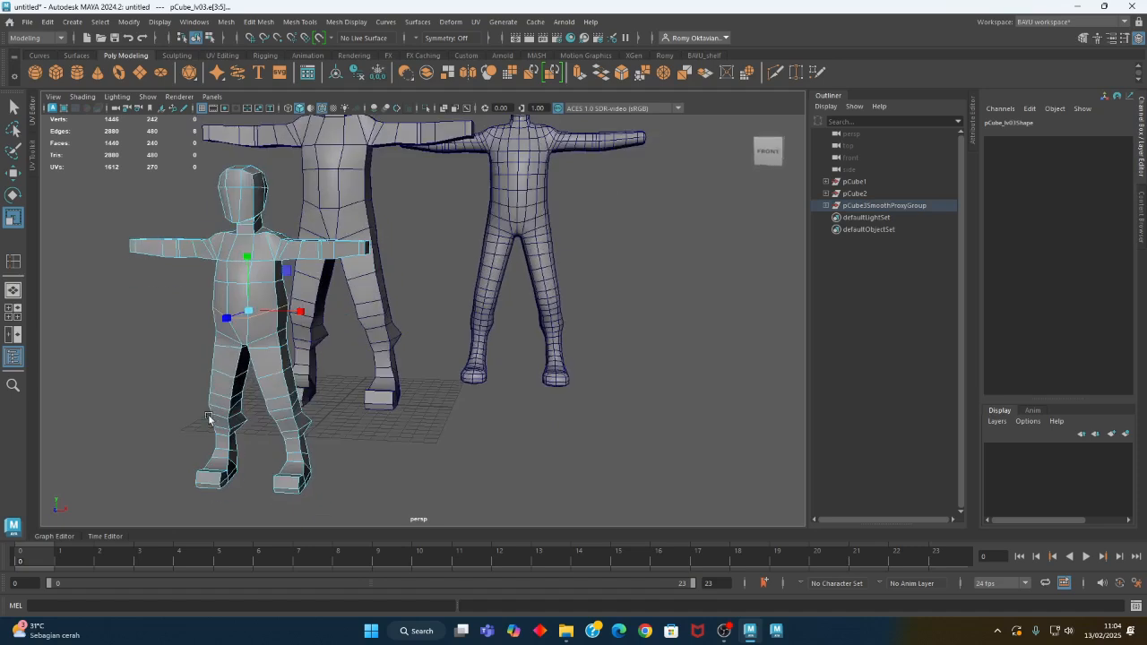
{"action": "left_click", "coordinate": [201, 348]}
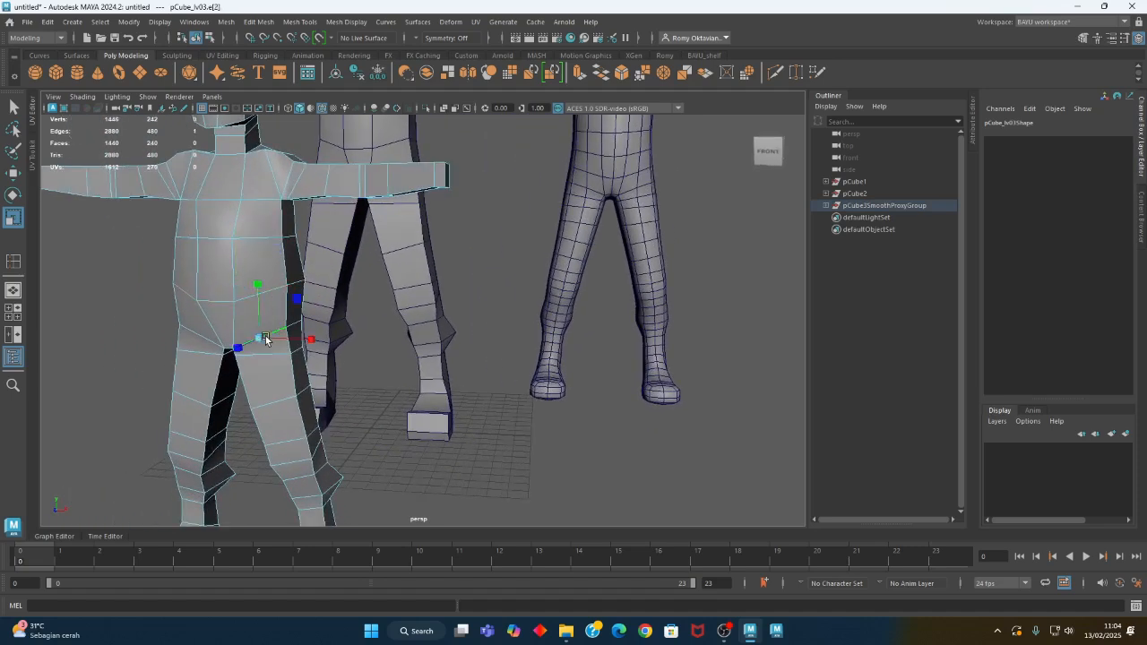
{"action": "left_click", "coordinate": [196, 337], "text": "shift"}
{"action": "left_click", "coordinate": [266, 354], "text": "shift"}
{"action": "left_click_drag", "start_coordinate": [186, 356], "coordinate": [243, 432], "text": "alt"}
{"action": "left_click_drag", "start_coordinate": [302, 468], "coordinate": [330, 454], "text": "alt"}
{"action": "middle_click_drag", "start_coordinate": [267, 294], "coordinate": [273, 301], "text": "alt"}
{"action": "left_click", "coordinate": [268, 296]}
{"action": "left_click", "coordinate": [216, 311]}
{"action": "double_click", "coordinate": [169, 308], "text": "shift"}
{"action": "left_click_drag", "start_coordinate": [192, 320], "coordinate": [380, 478], "text": "alt"}
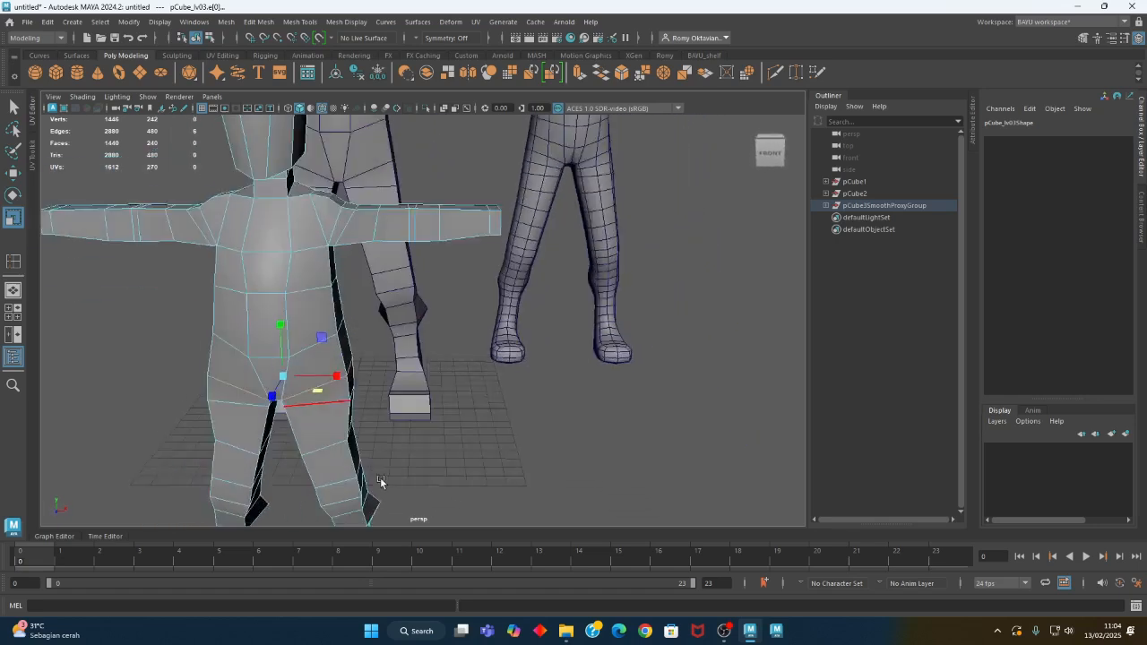
Turn on Object X symmetry and adjust the edge loops around the small copy's thighs
{"action": "right_click_drag", "start_coordinate": [379, 477], "coordinate": [256, 414], "text": "alt"}
{"action": "mouse_move", "coordinate": [257, 414]}
{"action": "left_mouse_down", "text": "alt"}
{"action": "mouse_move", "coordinate": [422, 395]}
{"action": "mouse_move", "coordinate": [473, 418]}
{"action": "mouse_move", "coordinate": [274, 408]}
{"action": "left_mouse_up", "text": "alt"}
{"action": "middle_click_drag", "start_coordinate": [303, 397], "coordinate": [305, 414], "text": "alt"}
{"action": "right_click_drag", "start_coordinate": [243, 411], "coordinate": [302, 415], "text": "alt"}
{"action": "middle_click_drag", "start_coordinate": [336, 372], "coordinate": [311, 420], "text": "alt"}
{"action": "mouse_move", "coordinate": [303, 412]}
{"action": "left_mouse_down", "text": "alt"}
{"action": "mouse_move", "coordinate": [241, 412]}
{"action": "mouse_move", "coordinate": [307, 410]}
{"action": "left_mouse_up", "text": "alt"}
{"action": "middle_click_drag", "start_coordinate": [402, 451], "coordinate": [415, 376], "text": "alt"}
{"action": "right_click_drag", "start_coordinate": [416, 376], "coordinate": [456, 387], "text": "alt"}
{"action": "left_click_drag", "start_coordinate": [456, 387], "coordinate": [279, 362], "text": "alt"}
{"action": "double_click", "coordinate": [278, 351]}
{"action": "left_click", "coordinate": [415, 38]}
{"action": "left_click", "coordinate": [441, 57]}
{"action": "left_click_drag", "start_coordinate": [283, 391], "coordinate": [337, 428], "text": "alt"}
{"action": "key", "text": "w"}
{"action": "left_click_drag", "start_coordinate": [415, 350], "coordinate": [276, 412]}
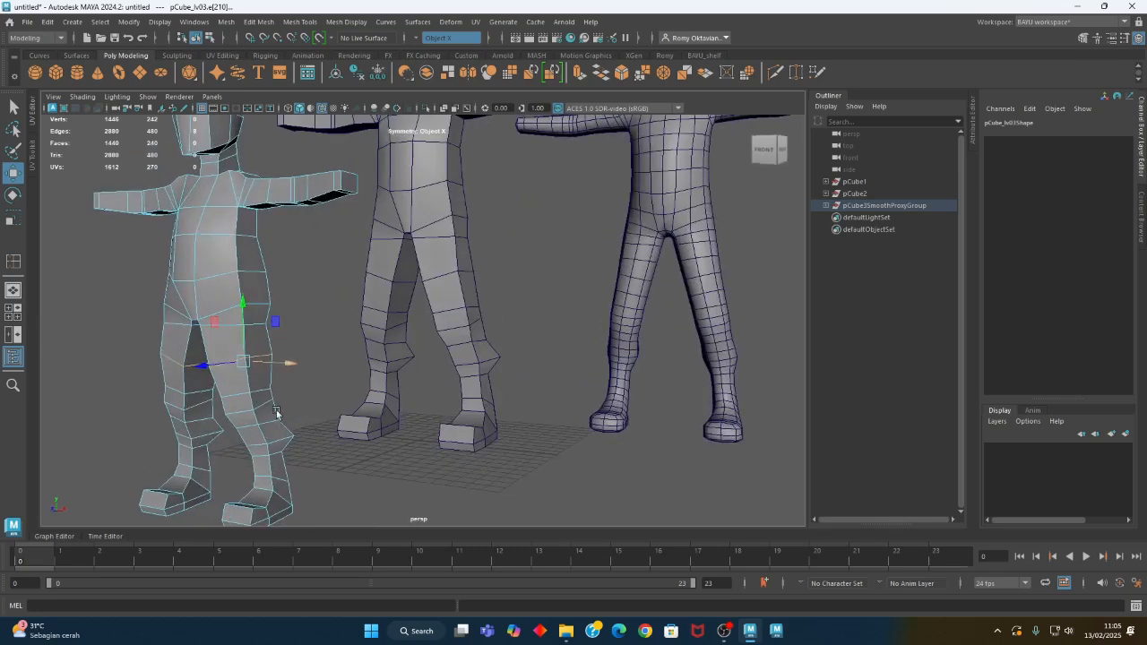
Select the edge loops just above the small copy's knees and scale them symmetrically
{"action": "left_click", "coordinate": [260, 392]}
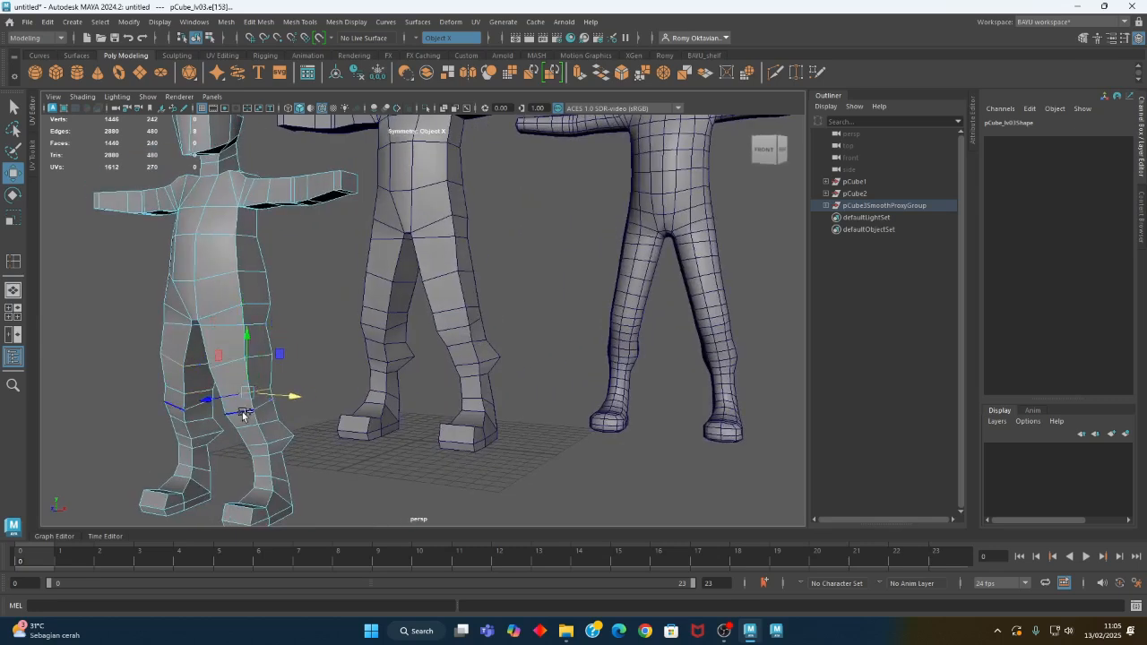
{"action": "left_click_drag", "start_coordinate": [242, 414], "coordinate": [426, 450], "text": "alt"}
{"action": "key", "text": "r"}
{"action": "middle_click_drag", "start_coordinate": [409, 435], "coordinate": [422, 394], "text": "alt"}
{"action": "right_click_drag", "start_coordinate": [422, 394], "coordinate": [442, 391], "text": "alt"}
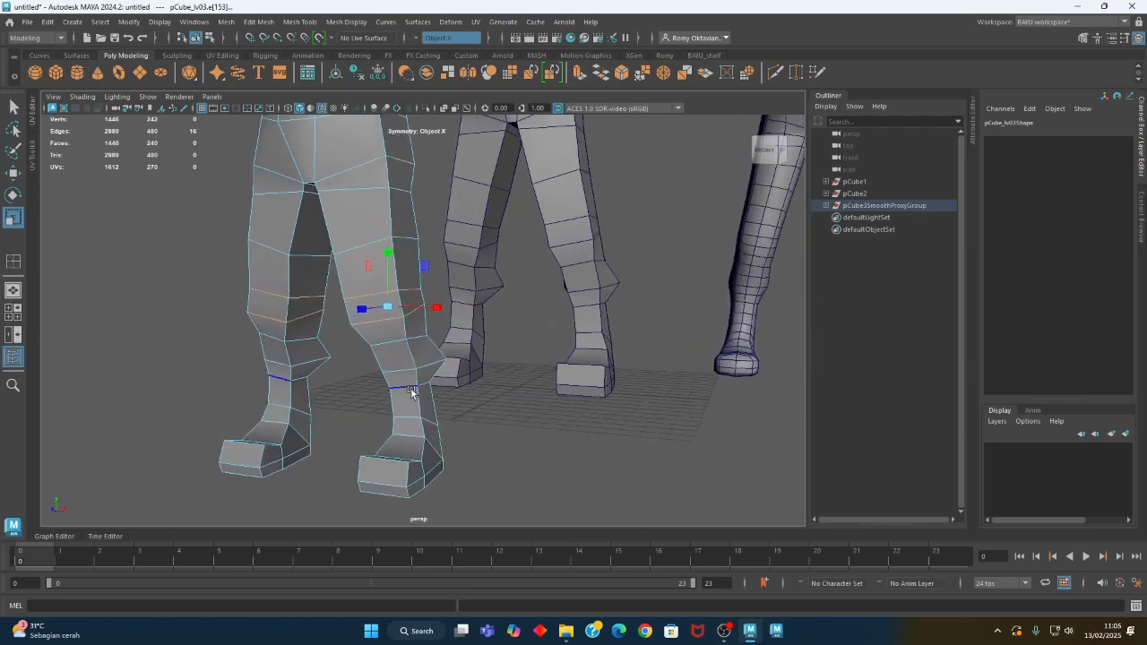
Select the edge loops below the small copy's knees and scale the shins symmetrically
{"action": "double_click", "coordinate": [406, 384]}
{"action": "left_click_drag", "start_coordinate": [438, 445], "coordinate": [451, 471], "text": "alt"}
{"action": "left_click_drag", "start_coordinate": [449, 511], "coordinate": [382, 484], "text": "alt"}
{"action": "middle_click_drag", "start_coordinate": [383, 485], "coordinate": [457, 524], "text": "alt"}
{"action": "left_click_drag", "start_coordinate": [296, 439], "coordinate": [384, 433], "text": "alt"}
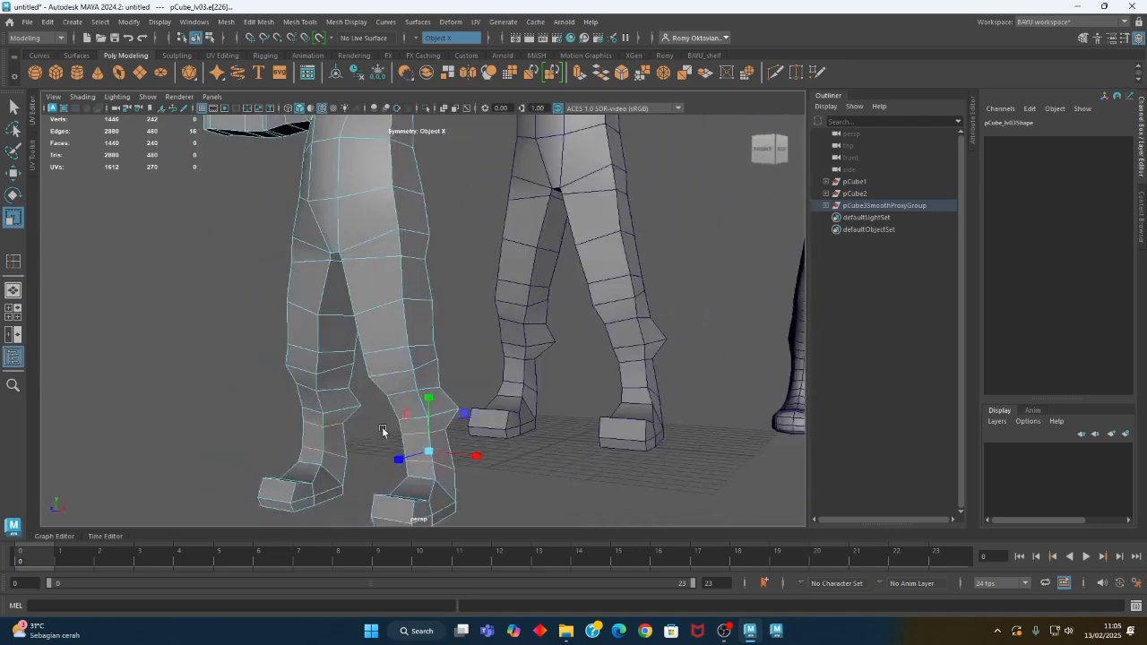
{"action": "right_click_drag", "start_coordinate": [385, 433], "coordinate": [527, 439], "text": "alt"}
{"action": "left_click_drag", "start_coordinate": [466, 456], "coordinate": [505, 349], "text": "alt"}
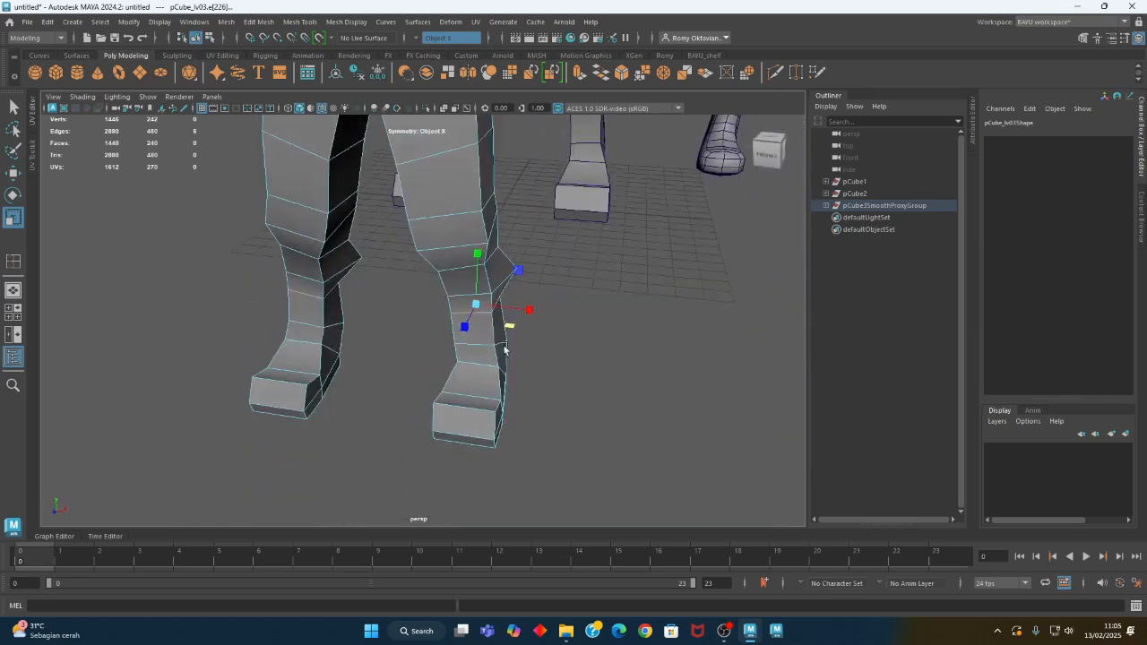
{"action": "left_click", "coordinate": [498, 284]}
Turn symmetry off, select all vertices of the small copy's head and scale the head up uniformly
{"action": "left_click_drag", "start_coordinate": [527, 282], "coordinate": [404, 228]}
{"action": "middle_click_drag", "start_coordinate": [403, 227], "coordinate": [391, 242], "text": "alt"}
{"action": "right_click_drag", "start_coordinate": [391, 243], "coordinate": [376, 269], "text": "alt"}
{"action": "right_click_drag", "start_coordinate": [448, 155], "coordinate": [400, 156]}
{"action": "left_click_drag", "start_coordinate": [358, 206], "coordinate": [397, 181], "text": "alt"}
{"action": "left_click_drag", "start_coordinate": [202, 161], "coordinate": [378, 273]}
{"action": "left_click_drag", "start_coordinate": [277, 319], "coordinate": [265, 328], "text": "alt"}
{"action": "right_click_drag", "start_coordinate": [265, 328], "coordinate": [294, 325], "text": "alt"}
{"action": "middle_click_drag", "start_coordinate": [295, 325], "coordinate": [452, 307], "text": "alt"}
{"action": "left_click", "coordinate": [421, 38]}
{"action": "left_click", "coordinate": [433, 42]}
{"action": "mouse_move", "coordinate": [427, 220]}
{"action": "left_mouse_down", "text": "alt"}
{"action": "mouse_move", "coordinate": [419, 235]}
{"action": "mouse_move", "coordinate": [413, 217]}
{"action": "left_mouse_up", "text": "alt"}
{"action": "left_click_drag", "start_coordinate": [267, 133], "coordinate": [412, 302]}
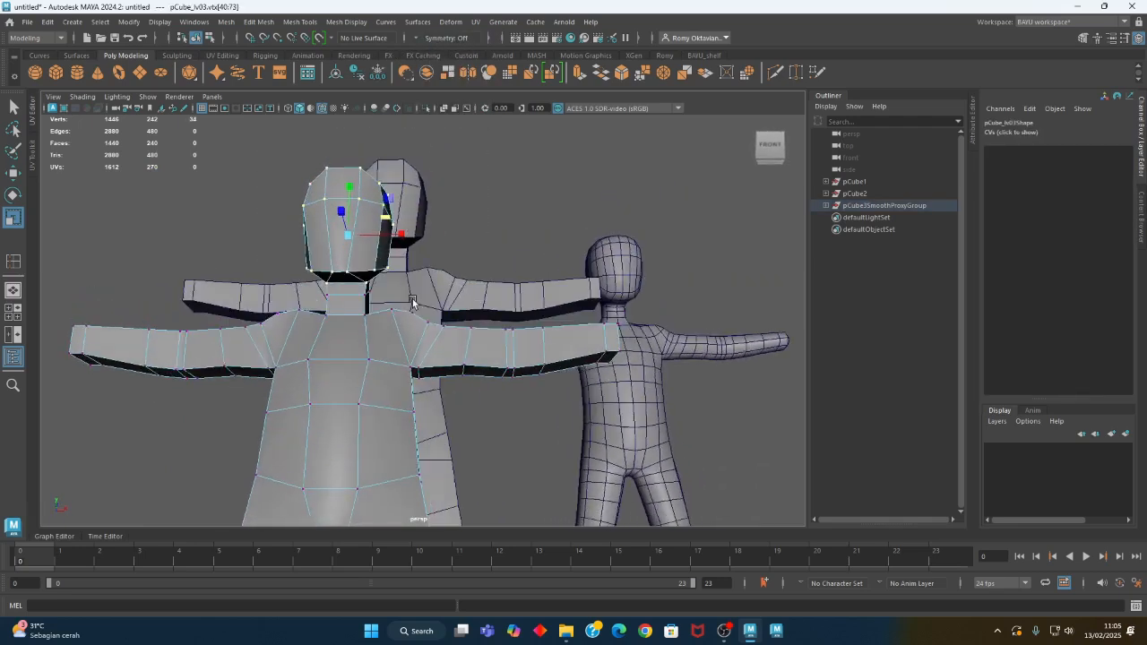
{"action": "left_click_drag", "start_coordinate": [348, 235], "coordinate": [359, 235]}
Select the edges at the base of the small copy's neck and scale them along X
{"action": "left_click_drag", "start_coordinate": [405, 313], "coordinate": [266, 333], "text": "alt"}
{"action": "scroll", "coordinate": [266, 332], "scroll_direction": "up", "scroll_amount": 3}
{"action": "right_click", "coordinate": [361, 203]}
{"action": "left_click", "coordinate": [361, 170]}
{"action": "left_click_drag", "start_coordinate": [360, 230], "coordinate": [450, 224], "text": "alt"}
{"action": "left_click", "coordinate": [300, 292]}
{"action": "double_click", "coordinate": [300, 293]}
{"action": "left_click", "coordinate": [396, 218]}
{"action": "left_click", "coordinate": [430, 237]}
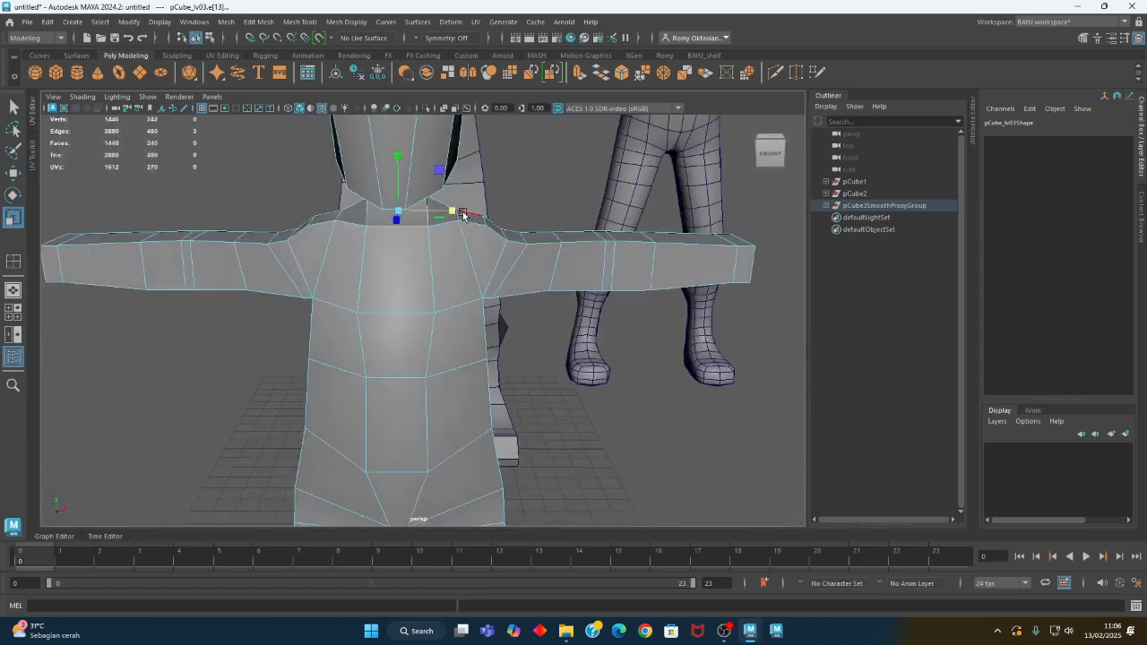
{"action": "right_click_drag", "start_coordinate": [463, 215], "coordinate": [355, 274], "text": "alt"}
{"action": "left_click_drag", "start_coordinate": [355, 274], "coordinate": [681, 263], "text": "alt"}
Return the small copy to object mode and create a subdiv smooth proxy from it
{"action": "right_click_drag", "start_coordinate": [709, 232], "coordinate": [758, 207]}
{"action": "left_click", "coordinate": [757, 207]}
{"action": "left_click_drag", "start_coordinate": [414, 437], "coordinate": [406, 427], "text": "alt"}
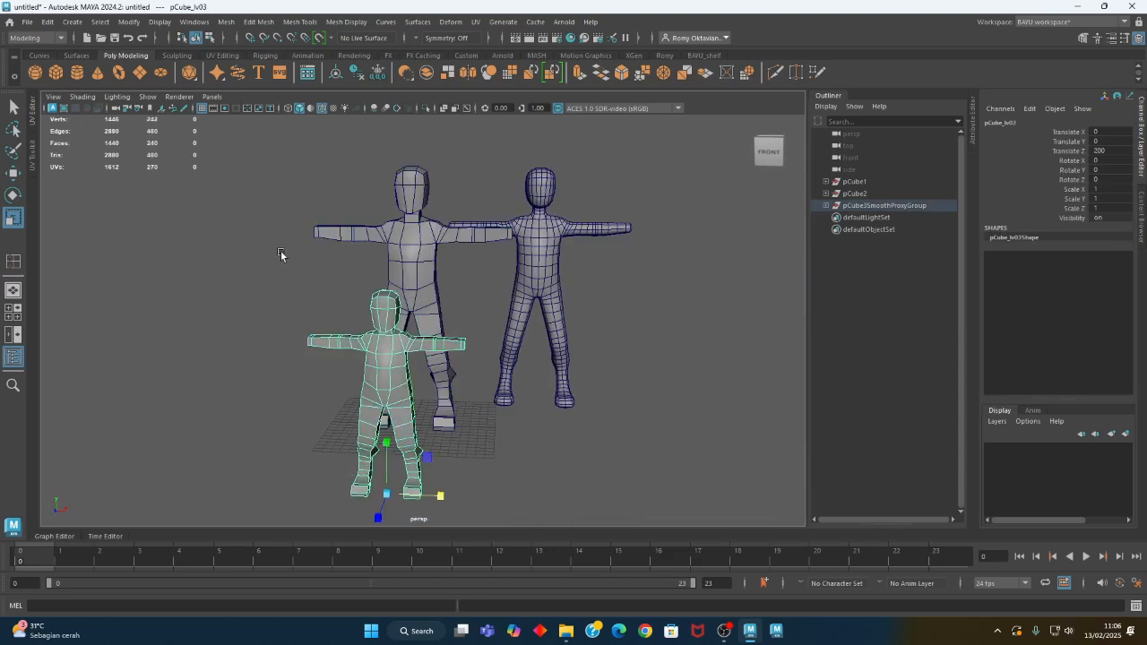
{"action": "left_click", "coordinate": [226, 22]}
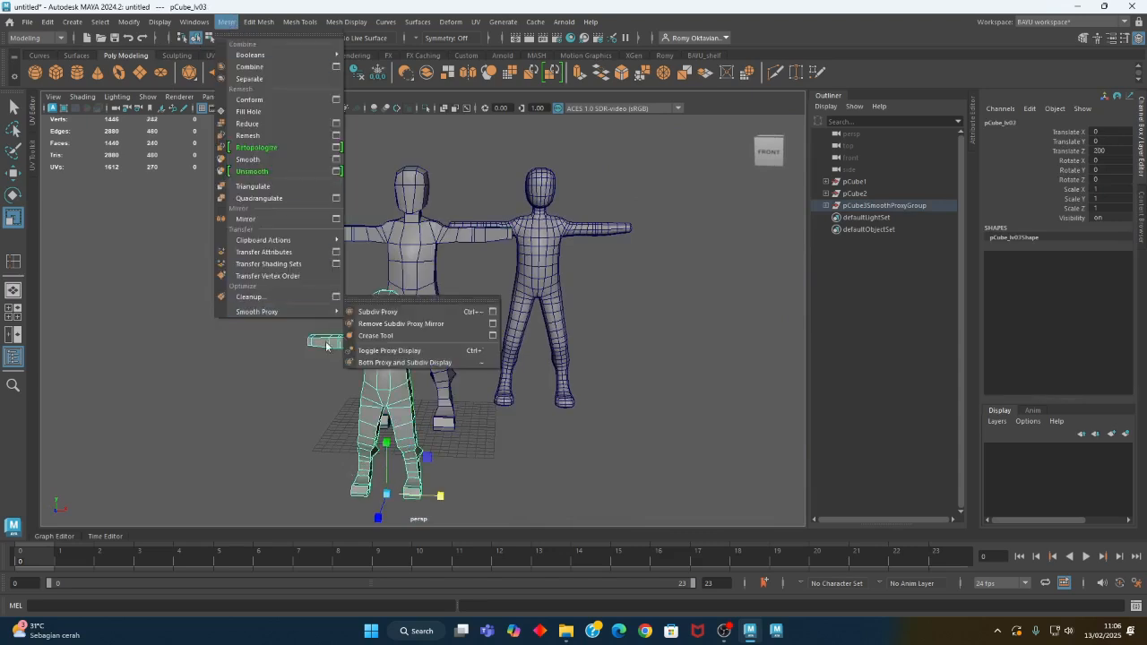
{"action": "mouse_move", "coordinate": [317, 313]}
{"action": "left_click", "coordinate": [377, 312]}
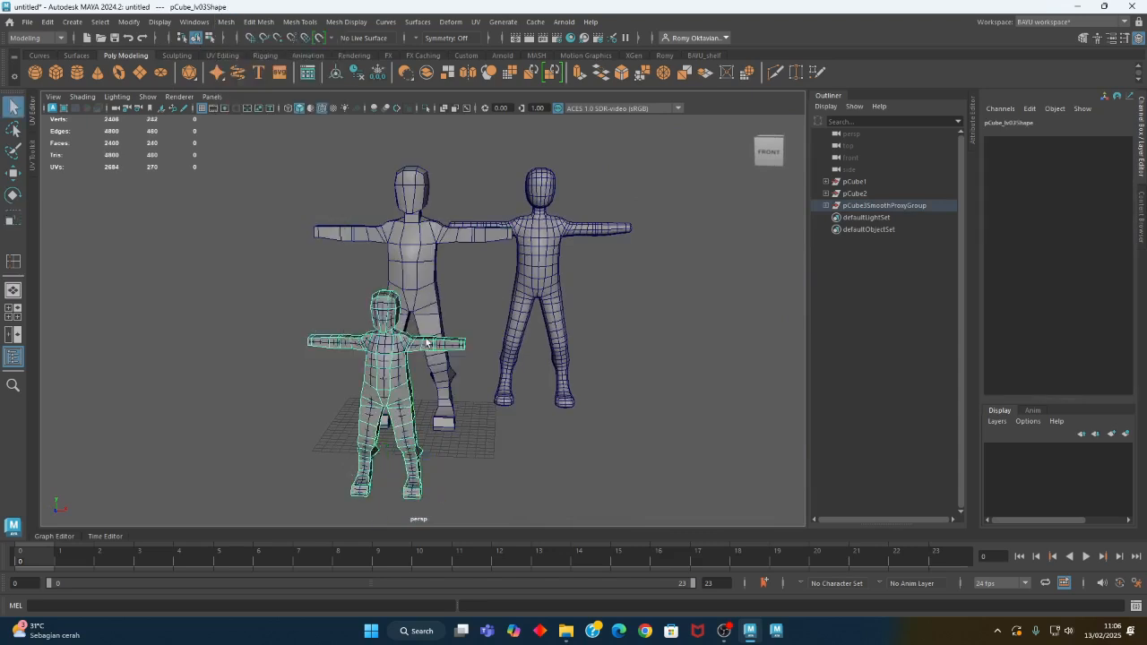
Move the small smoothed proxy beside its low-poly original with Translate X 100 and Translate Z 150
{"action": "scroll", "coordinate": [403, 359], "scroll_direction": "up", "scroll_amount": 3}
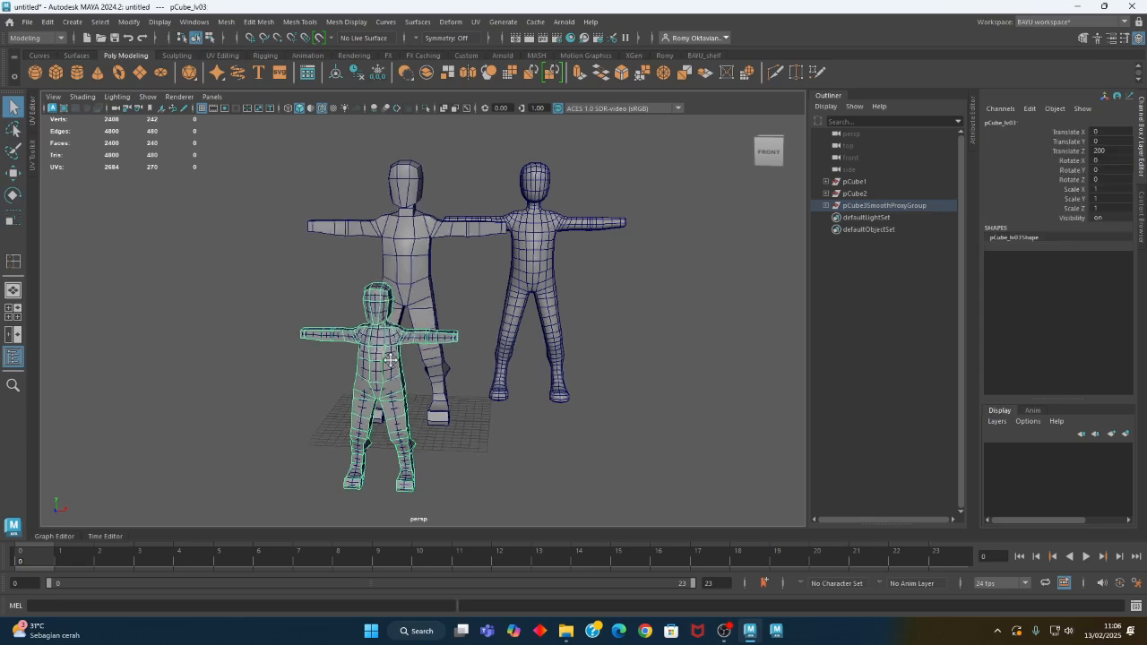
{"action": "left_click", "coordinate": [317, 338]}
{"action": "left_click_drag", "start_coordinate": [369, 413], "coordinate": [376, 418], "text": "alt"}
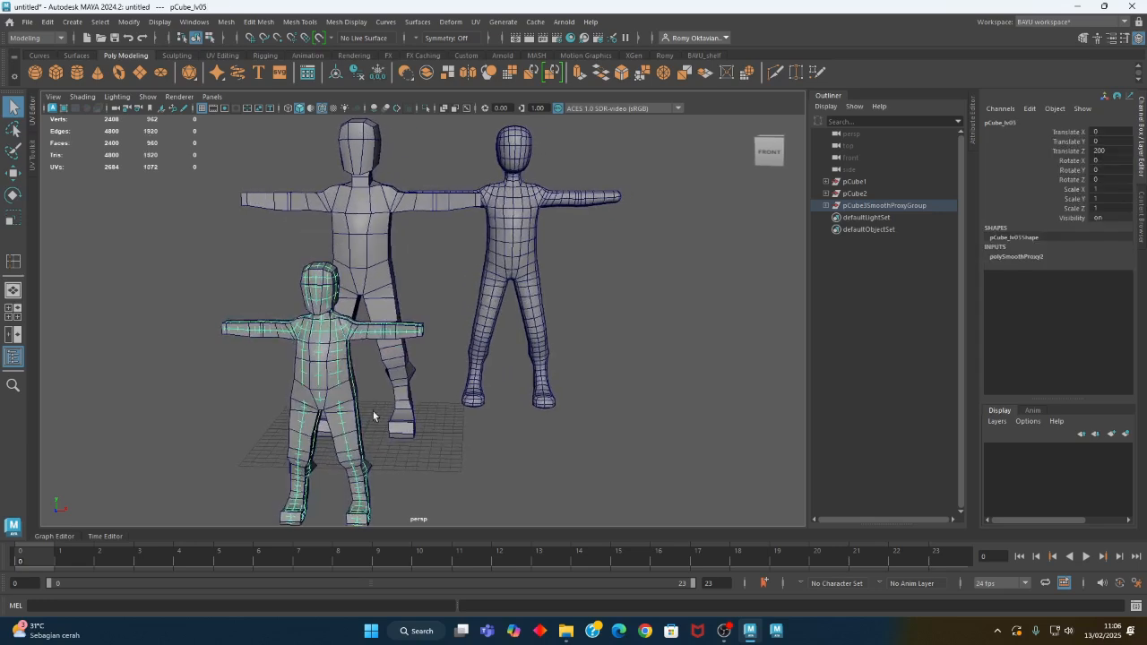
{"action": "key", "text": "w"}
{"action": "middle_click_drag", "start_coordinate": [409, 459], "coordinate": [395, 410], "text": "alt"}
{"action": "left_click_drag", "start_coordinate": [372, 478], "coordinate": [499, 477]}
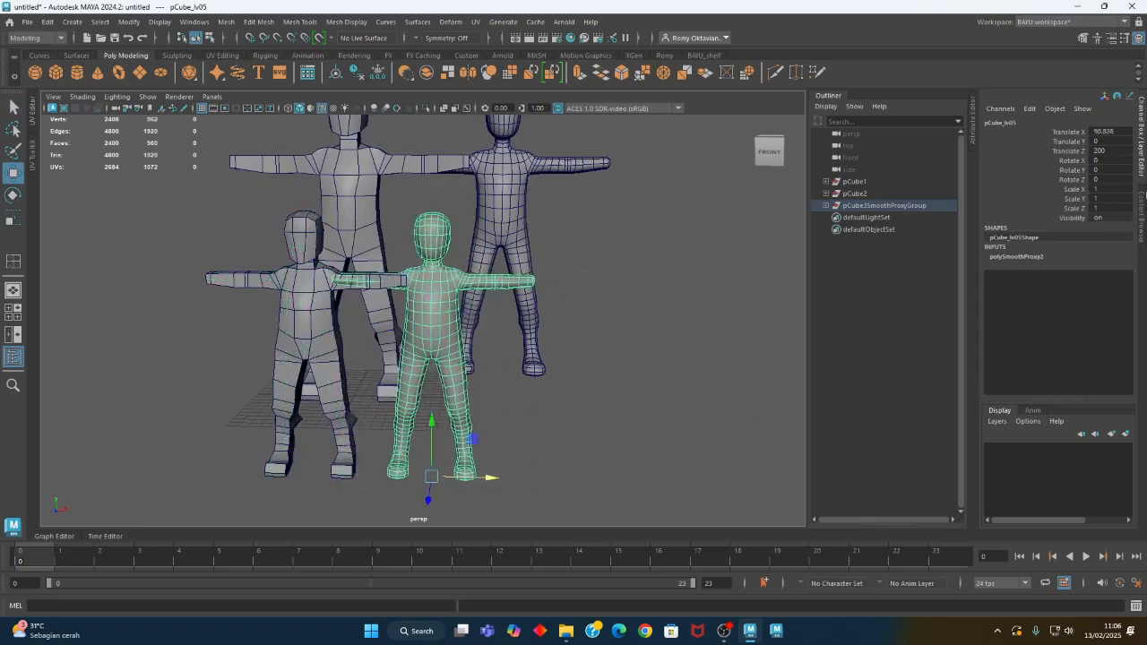
{"action": "type", "text": "100"}
{"action": "key", "text": "Return"}
{"action": "left_click", "coordinate": [1111, 150]}
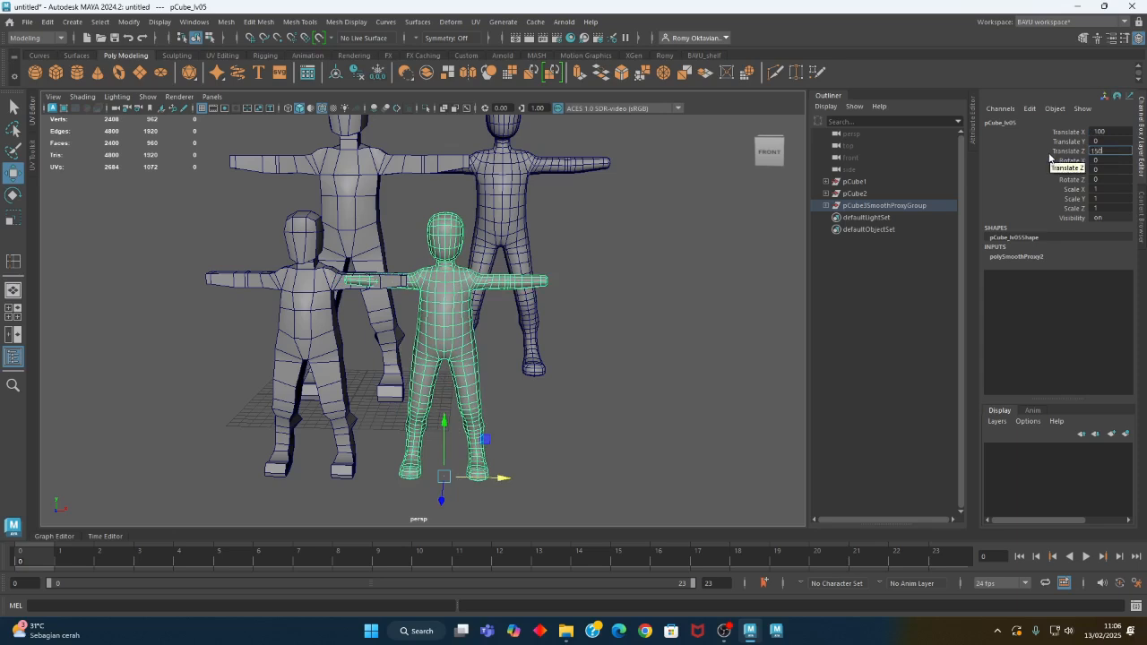
{"action": "type", "text": "150"}
{"action": "key", "text": "Return"}
Select the small low-poly copy and switch it to face editing
{"action": "left_click_drag", "start_coordinate": [267, 332], "coordinate": [236, 353], "text": "alt"}
{"action": "right_click_drag", "start_coordinate": [236, 353], "coordinate": [540, 395], "text": "alt"}
{"action": "middle_click_drag", "start_coordinate": [493, 333], "coordinate": [583, 333], "text": "alt"}
{"action": "left_click_drag", "start_coordinate": [394, 315], "coordinate": [347, 305], "text": "alt"}
{"action": "left_click", "coordinate": [346, 314]}
{"action": "right_click_drag", "start_coordinate": [402, 174], "coordinate": [335, 172]}
{"action": "mouse_move", "coordinate": [360, 331]}
{"action": "left_mouse_down", "text": "alt"}
{"action": "mouse_move", "coordinate": [392, 335]}
{"action": "mouse_move", "coordinate": [377, 341]}
{"action": "left_mouse_up", "text": "alt"}
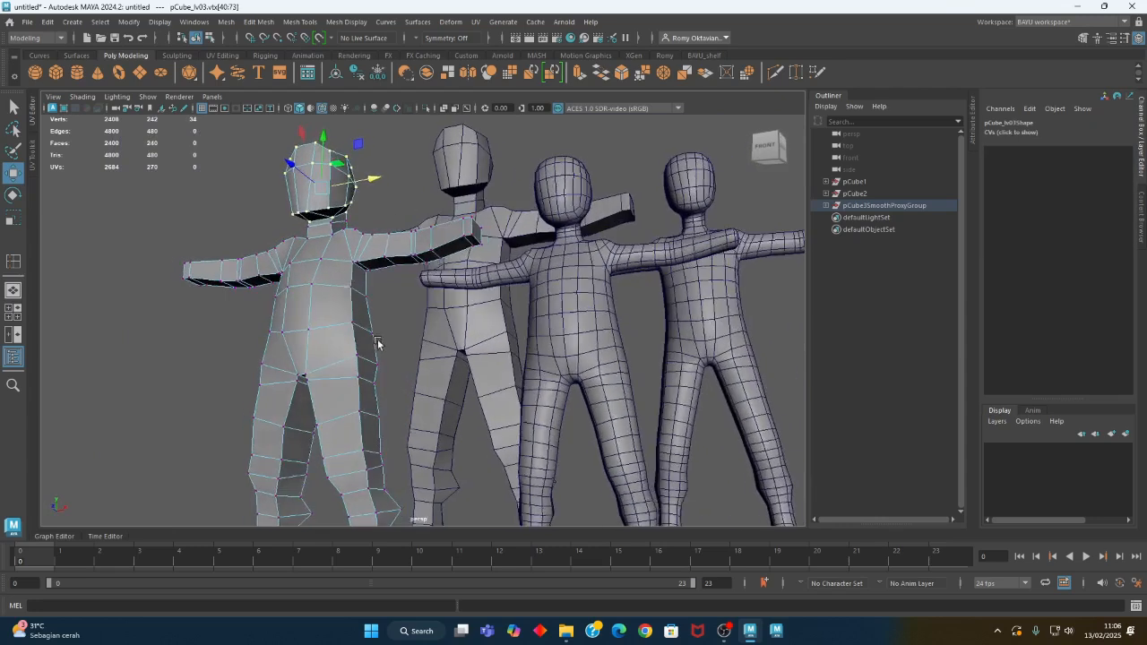
{"action": "right_click_drag", "start_coordinate": [378, 341], "coordinate": [449, 318], "text": "alt"}
{"action": "right_click_drag", "start_coordinate": [366, 177], "coordinate": [358, 210]}
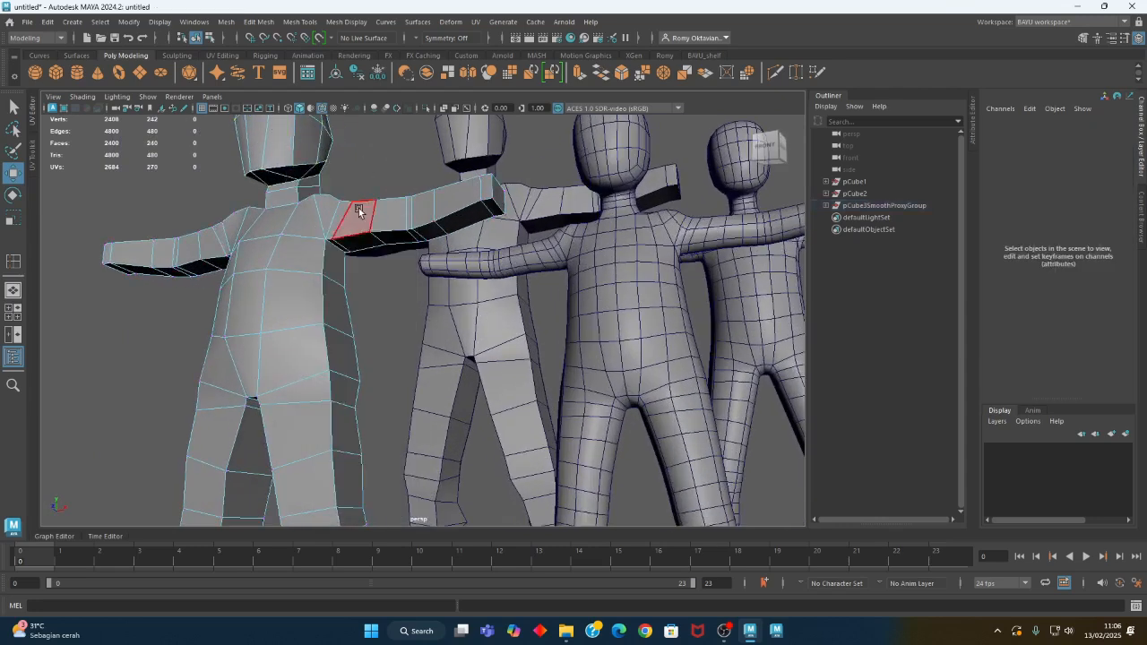
Try to move the side faces below the small copy's armpits outward along X and undo the move
{"action": "left_click", "coordinate": [334, 273]}
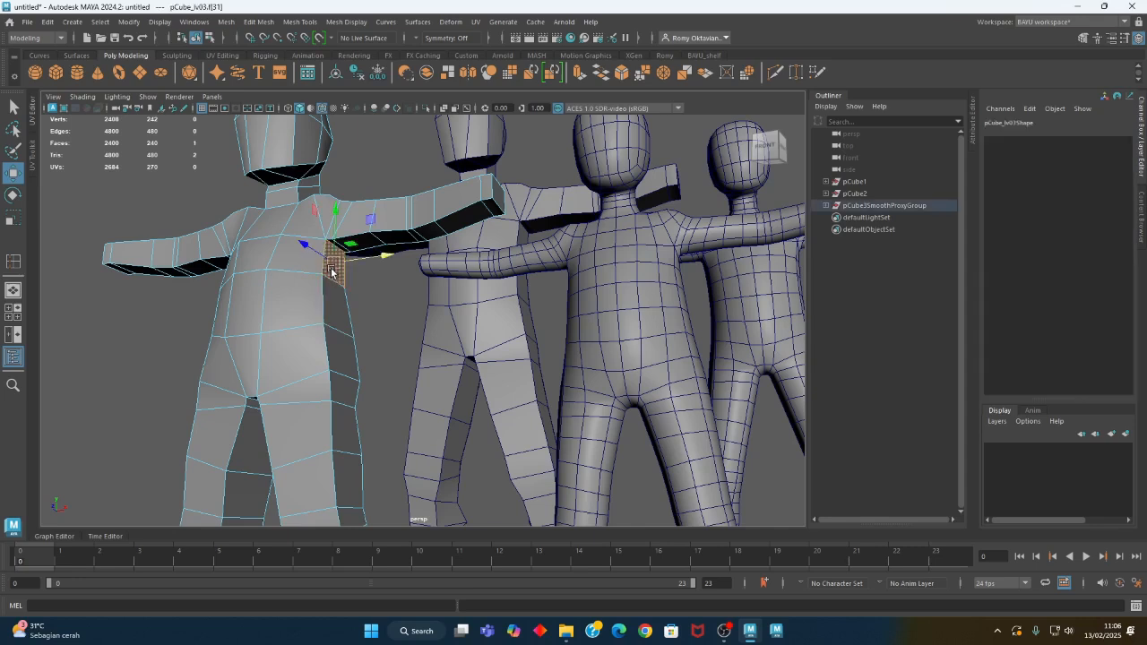
{"action": "key", "text": "q"}
{"action": "left_click_drag", "start_coordinate": [357, 299], "coordinate": [392, 328], "text": "alt"}
{"action": "left_click_drag", "start_coordinate": [394, 258], "coordinate": [399, 258]}
{"action": "key", "text": "ctrl+z"}
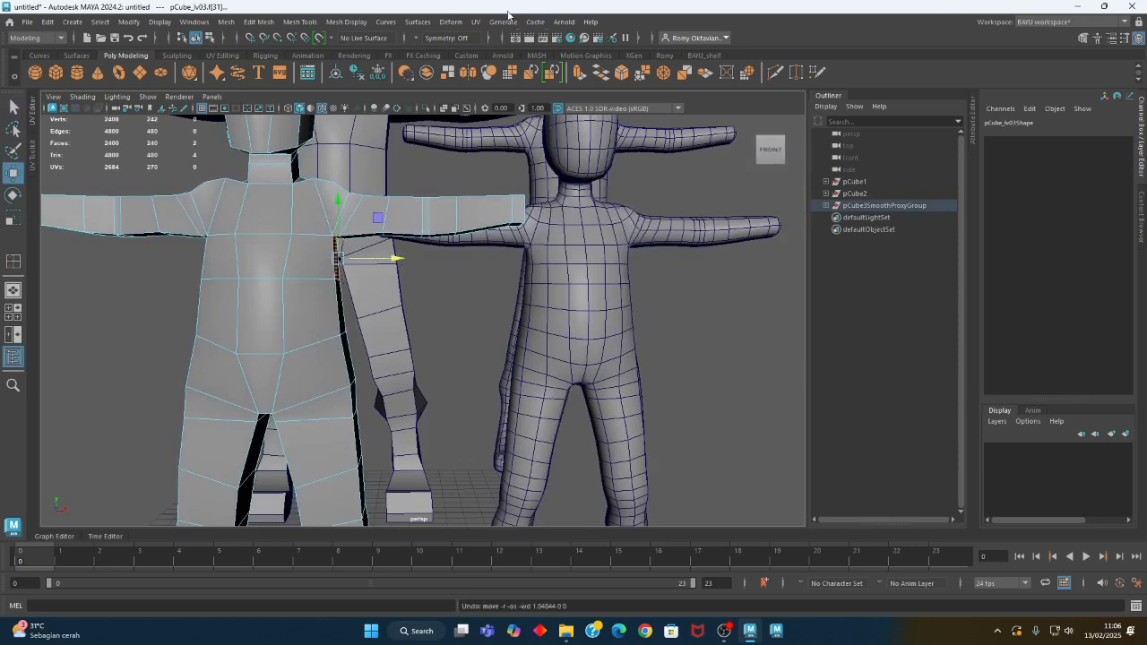
Turn on Object X symmetry and adjust the front belly faces of the small low-poly copy
{"action": "left_click", "coordinate": [419, 38]}
{"action": "left_click", "coordinate": [434, 55]}
{"action": "left_click_drag", "start_coordinate": [381, 292], "coordinate": [238, 285], "text": "alt"}
{"action": "left_click", "coordinate": [235, 258]}
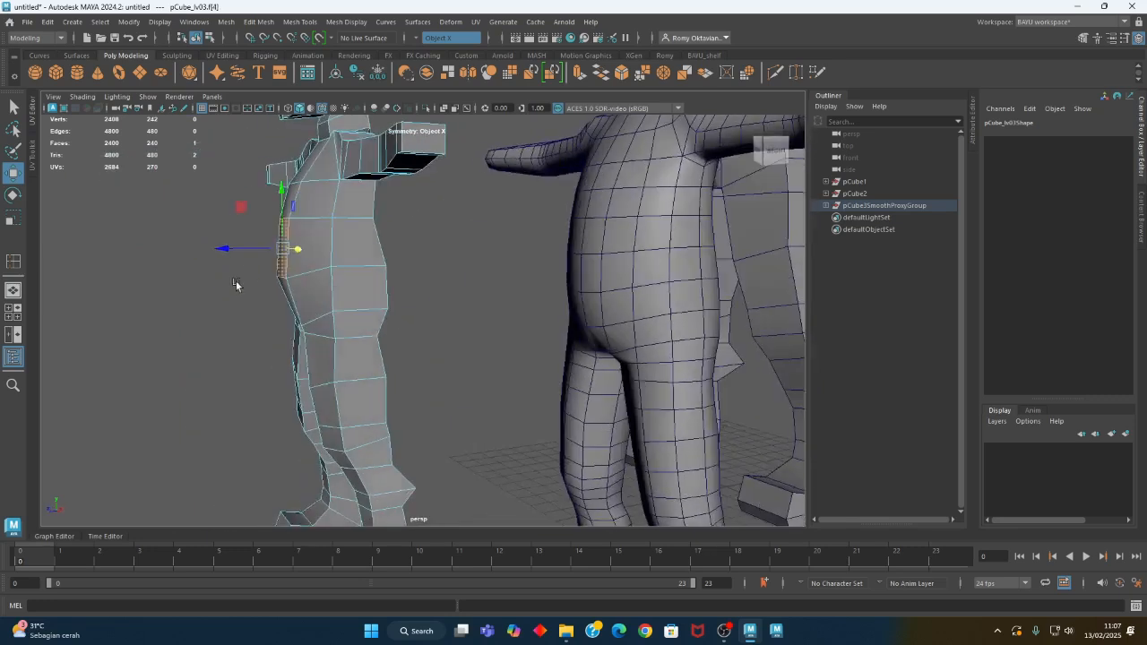
{"action": "left_click_drag", "start_coordinate": [288, 220], "coordinate": [432, 320]}
{"action": "key", "text": "r"}
{"action": "left_click_drag", "start_coordinate": [292, 273], "coordinate": [598, 321]}
Select the small copy's buttock faces and pull them slightly backward along Z
{"action": "key", "text": "w"}
{"action": "left_click", "coordinate": [538, 310]}
{"action": "key", "text": "w"}
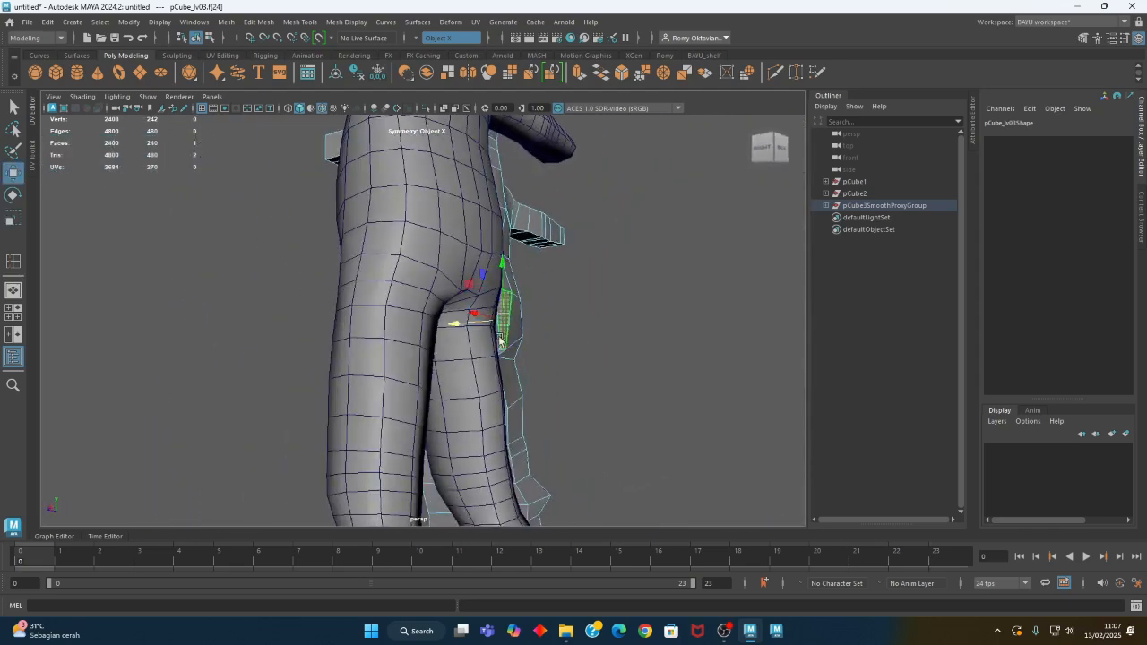
{"action": "left_click_drag", "start_coordinate": [459, 324], "coordinate": [469, 327]}
{"action": "left_click_drag", "start_coordinate": [584, 334], "coordinate": [609, 338], "text": "alt"}
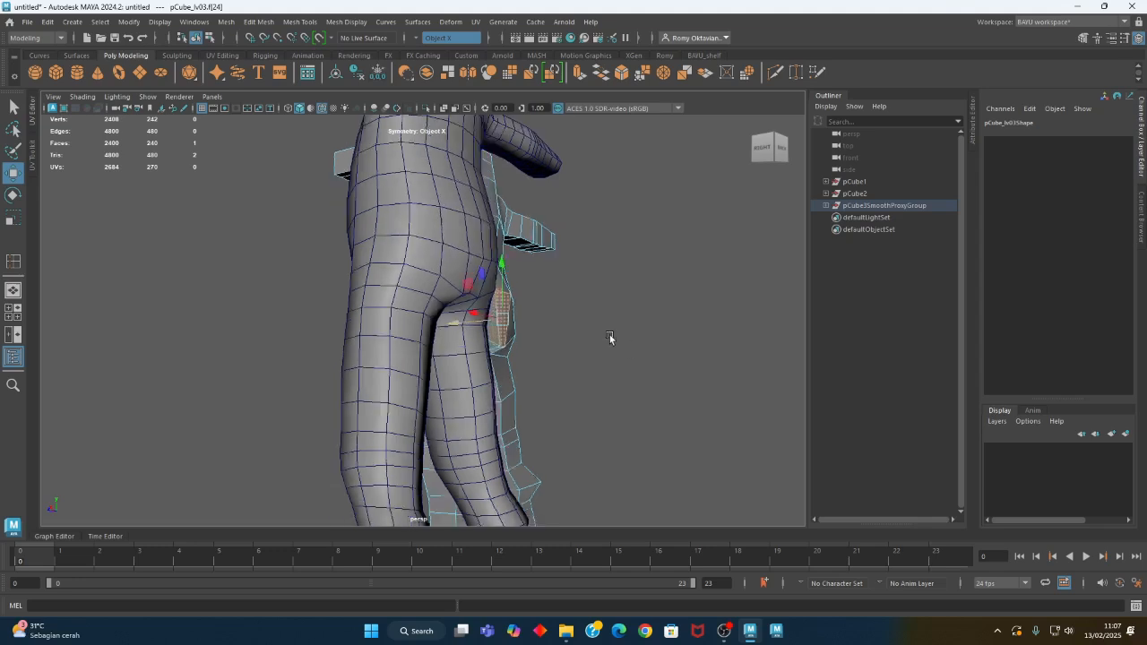
Select both small characters in object mode and create a display layer containing them
{"action": "right_click_drag", "start_coordinate": [609, 338], "coordinate": [310, 369], "text": "alt"}
{"action": "left_click_drag", "start_coordinate": [311, 369], "coordinate": [509, 323], "text": "alt"}
{"action": "middle_click_drag", "start_coordinate": [579, 386], "coordinate": [575, 406], "text": "alt"}
{"action": "left_click_drag", "start_coordinate": [576, 406], "coordinate": [440, 402], "text": "alt"}
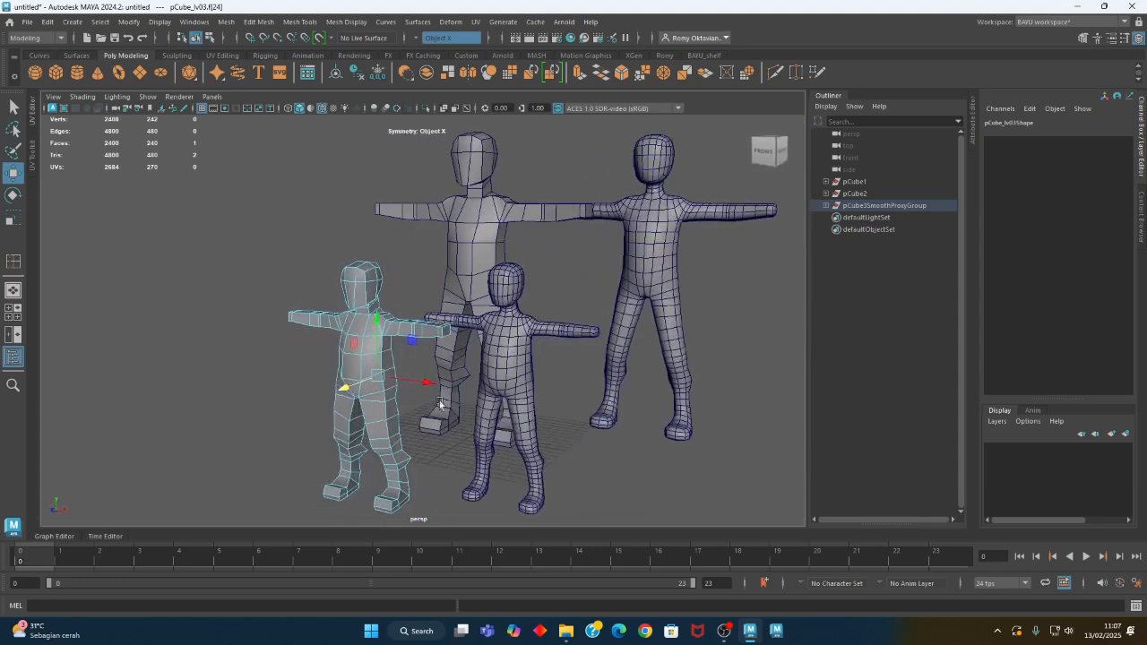
{"action": "right_click", "coordinate": [102, 194]}
{"action": "right_click_drag", "start_coordinate": [102, 196], "coordinate": [159, 176]}
{"action": "left_click", "coordinate": [242, 286]}
{"action": "left_click_drag", "start_coordinate": [382, 387], "coordinate": [396, 371], "text": "alt"}
{"action": "left_click", "coordinate": [361, 378]}
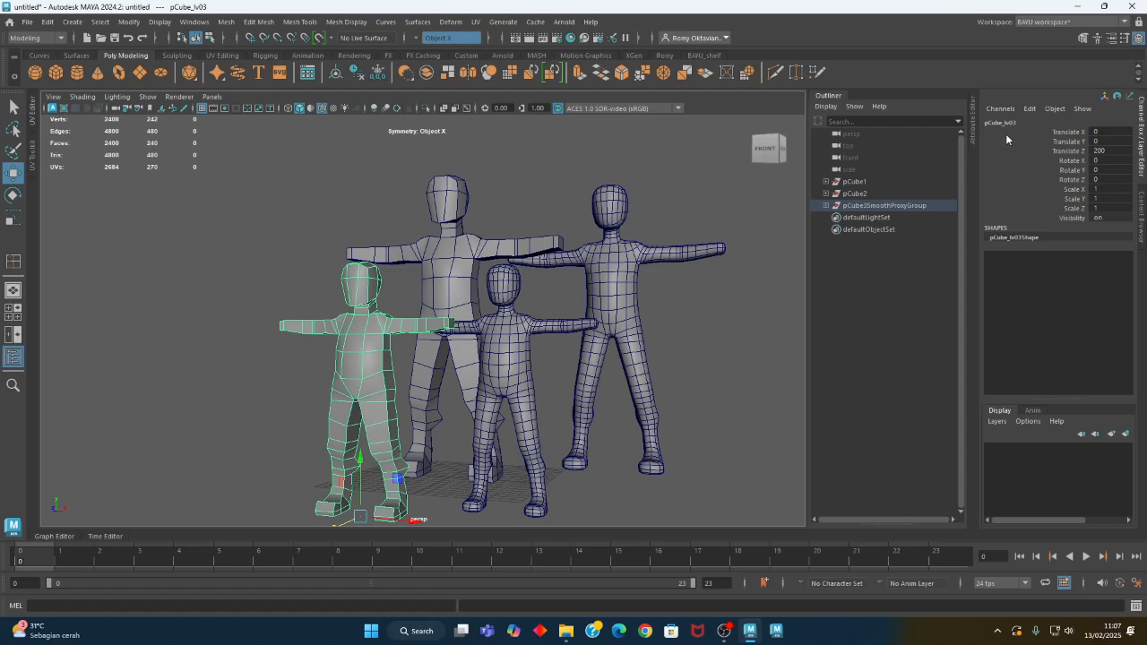
{"action": "left_click_drag", "start_coordinate": [375, 435], "coordinate": [309, 432], "text": "alt"}
{"action": "left_click", "coordinate": [417, 444]}
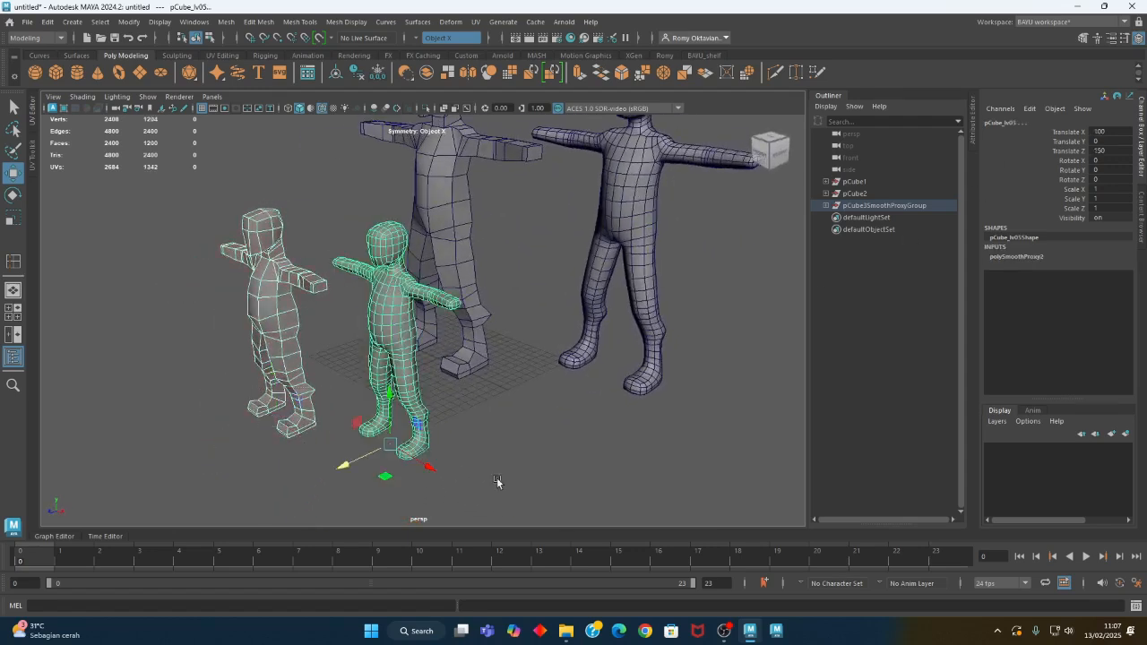
{"action": "left_click", "coordinate": [1126, 436]}
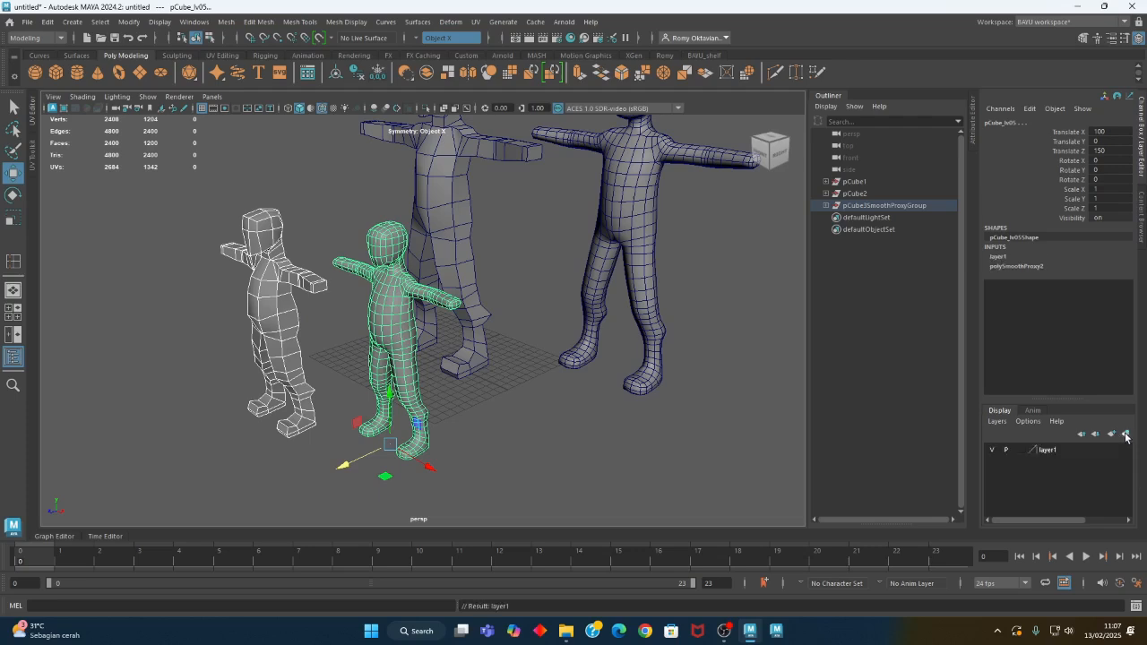
Rename the new display layer to CharBase_Small and save it
{"action": "double_click", "coordinate": [1049, 449]}
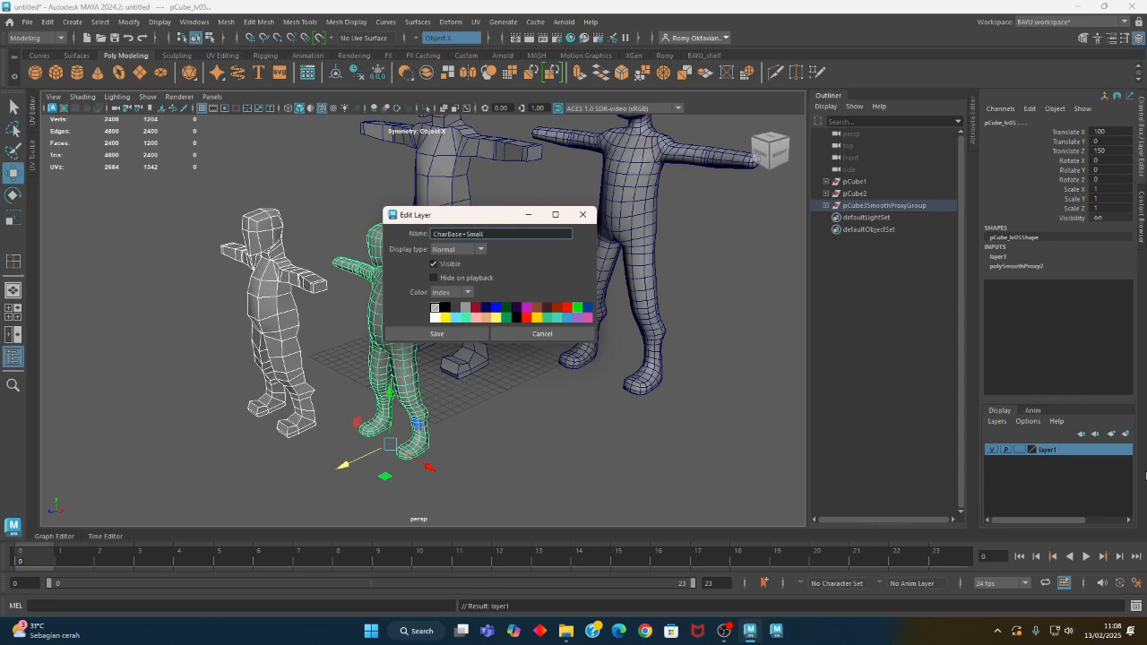
{"action": "left_click", "coordinate": [465, 235]}
{"action": "left_click", "coordinate": [439, 333]}
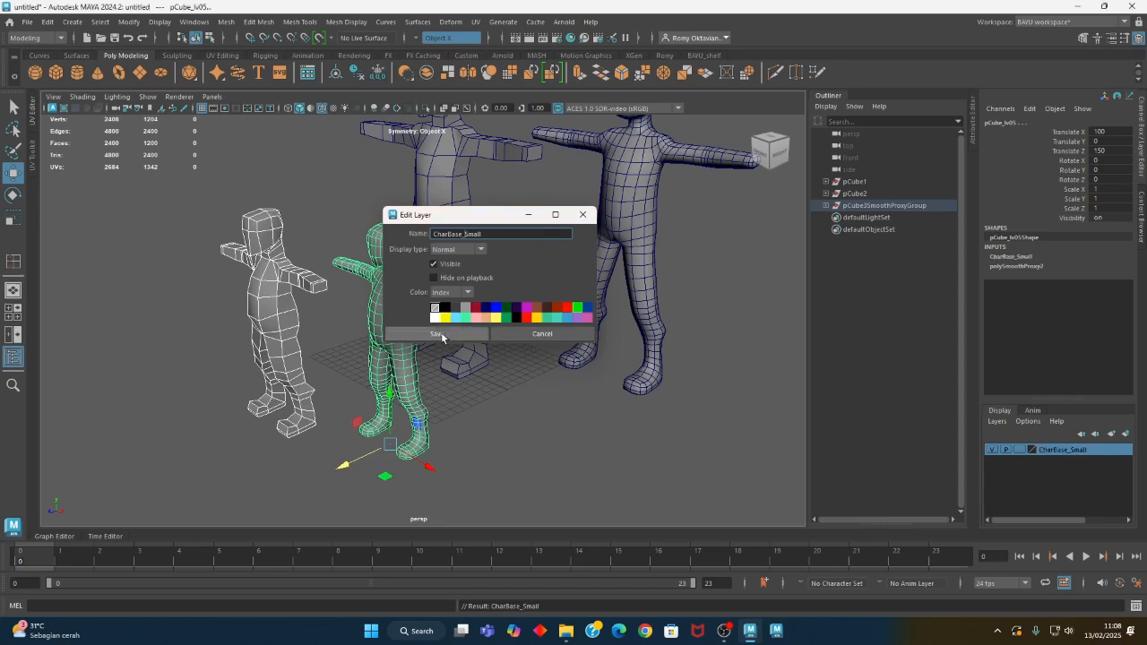
Hide the CharBase_Small layer and select the full-size low-poly character
{"action": "left_click", "coordinate": [990, 449]}
{"action": "left_click", "coordinate": [526, 394]}
{"action": "left_click_drag", "start_coordinate": [526, 394], "coordinate": [383, 313], "text": "alt"}
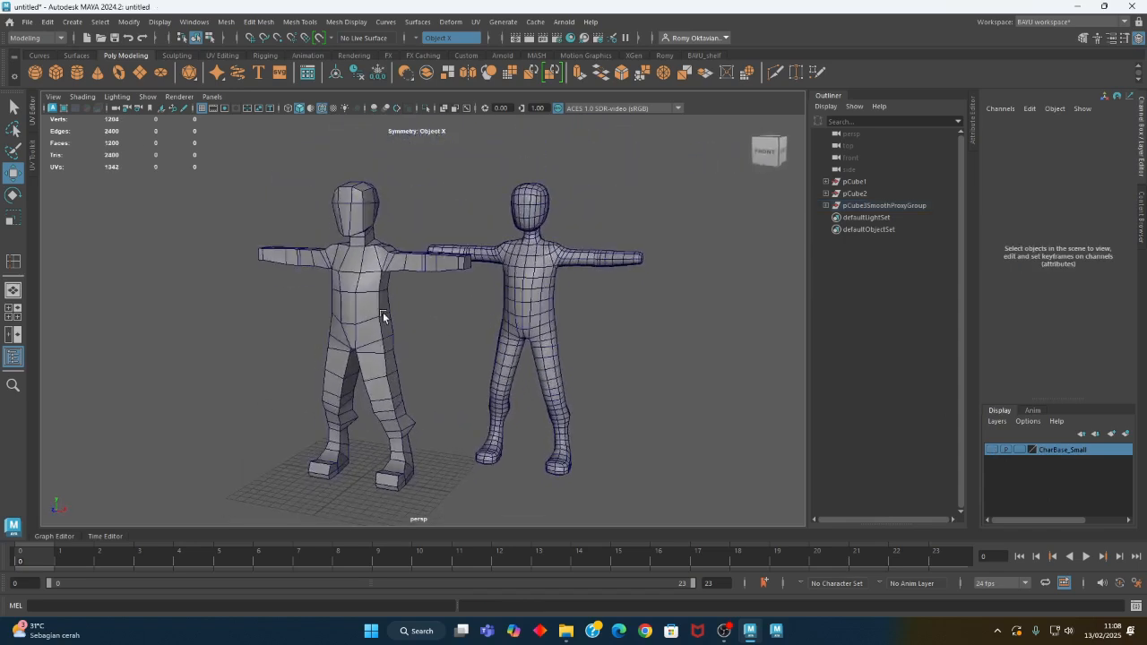
{"action": "left_click_drag", "start_coordinate": [480, 355], "coordinate": [498, 319], "text": "alt"}
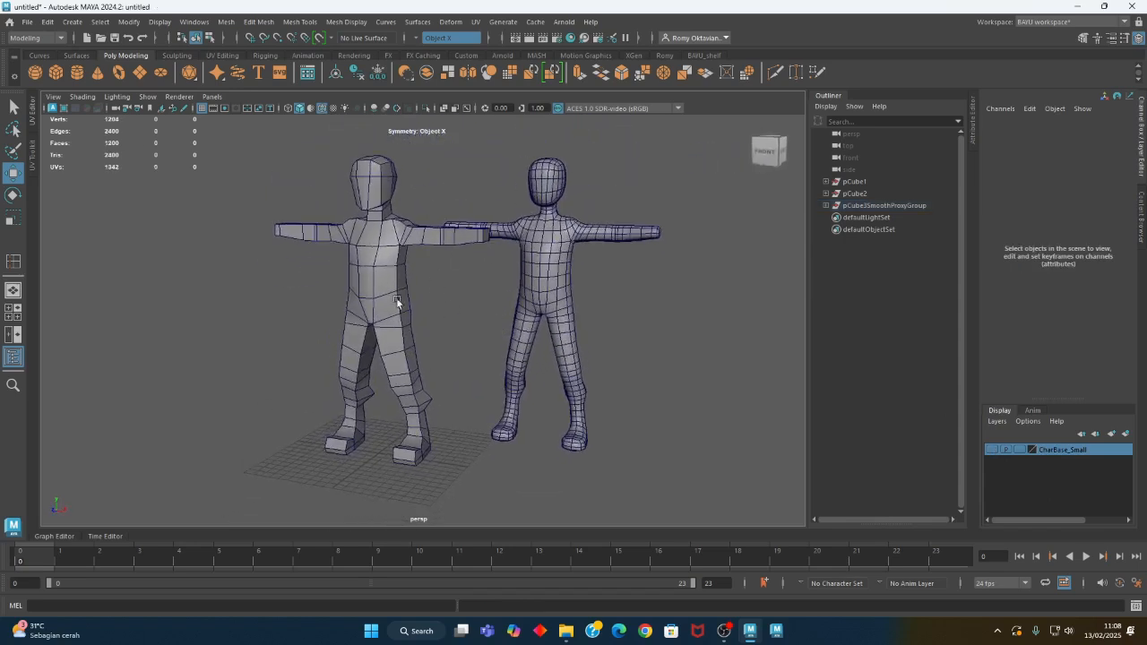
{"action": "left_click_drag", "start_coordinate": [419, 289], "coordinate": [365, 299]}
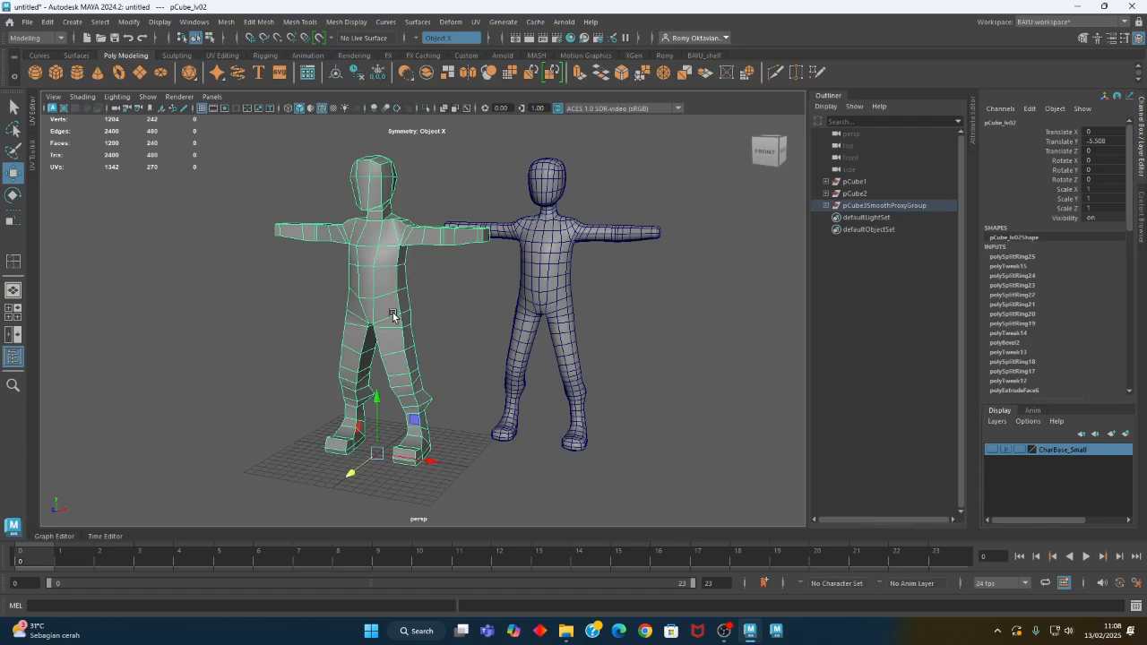
{"action": "left_click_drag", "start_coordinate": [462, 247], "coordinate": [475, 291], "text": "alt"}
{"action": "left_click_drag", "start_coordinate": [510, 417], "coordinate": [462, 351], "text": "alt"}
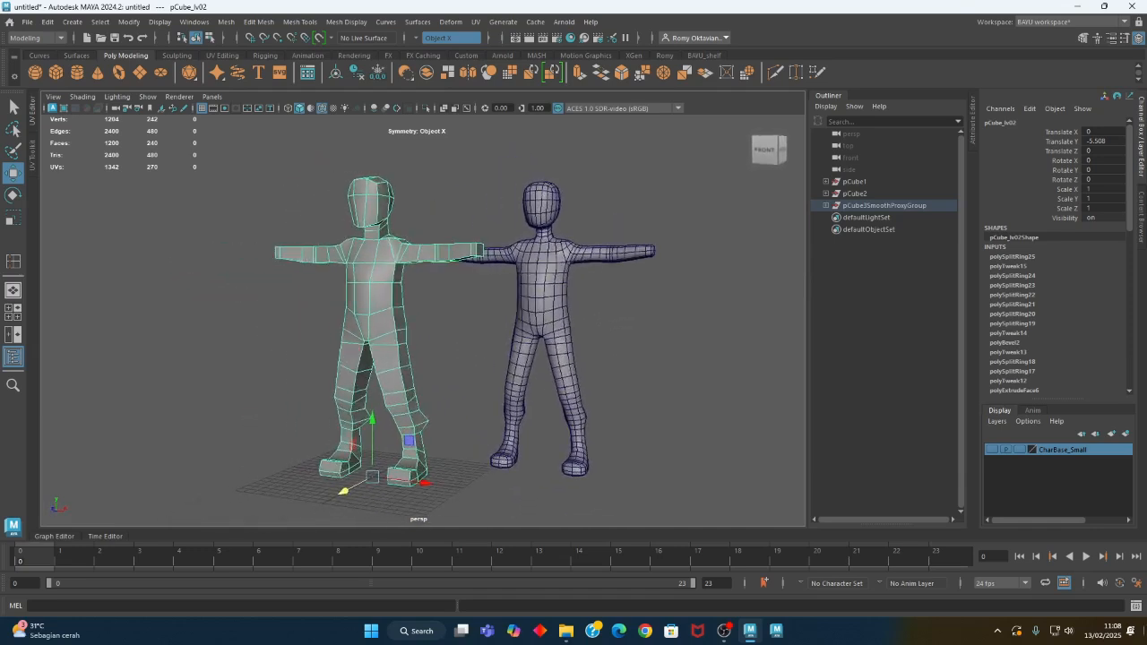